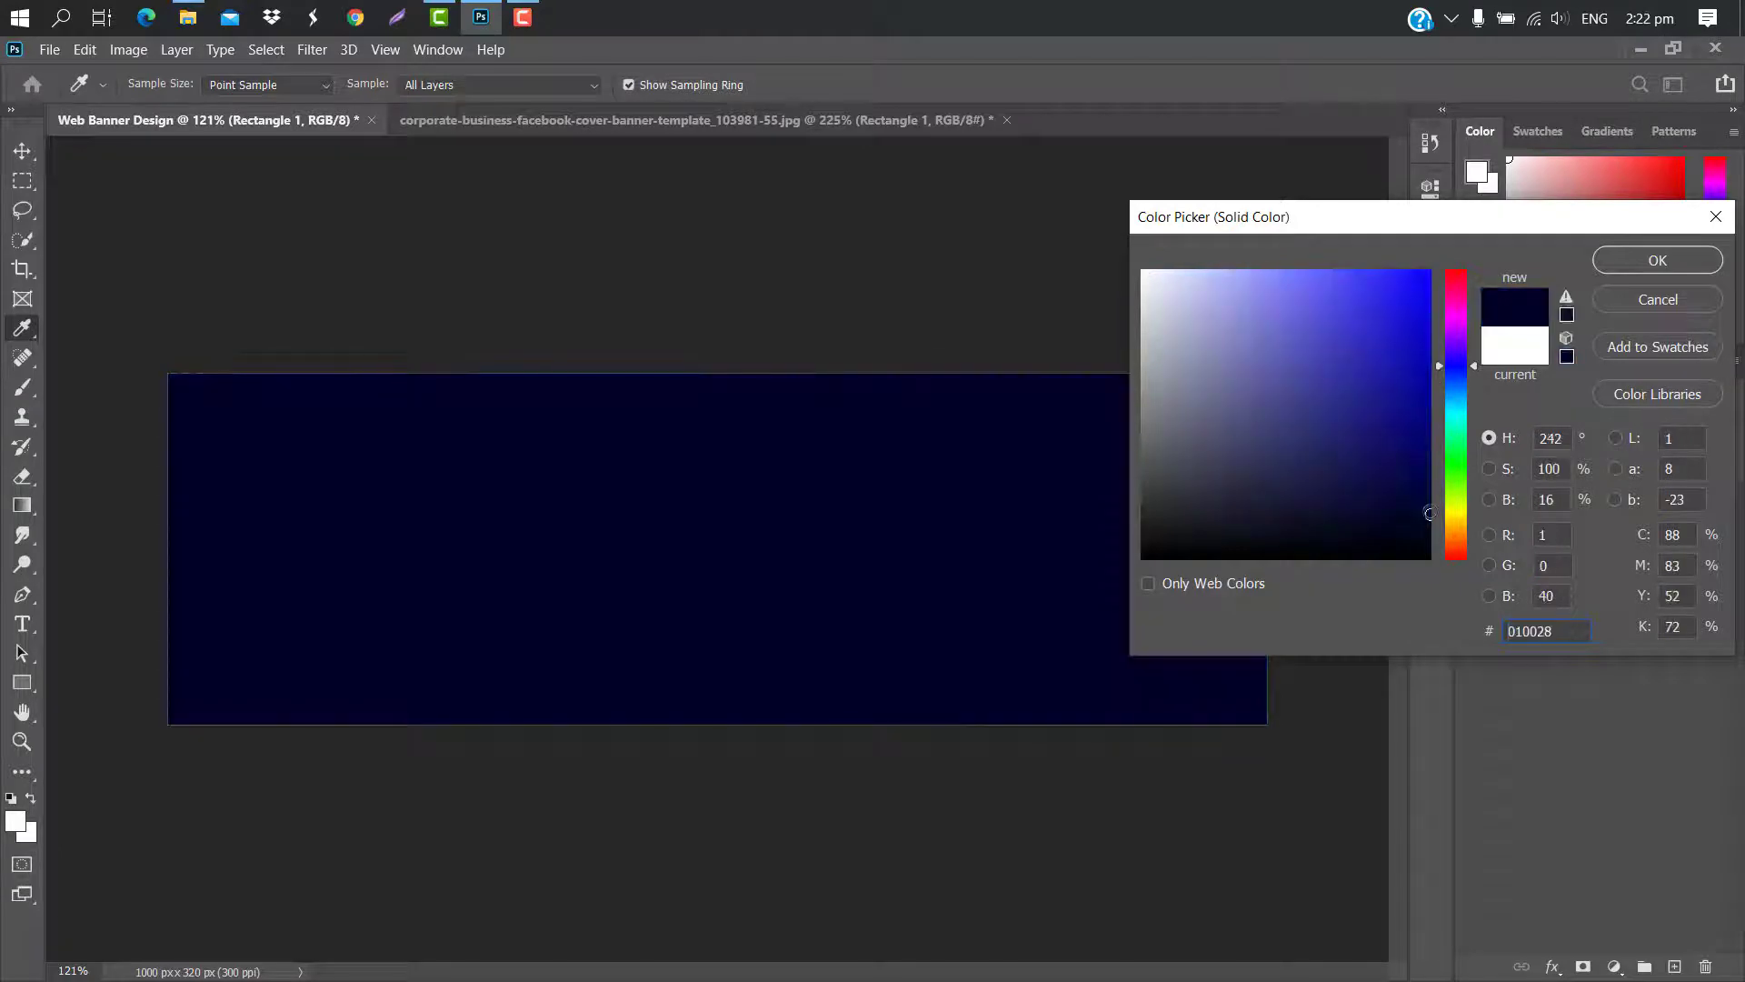
Apply the dark navy fill colour 010028 to the rectangle covering the banner canvas
click(1642, 255)
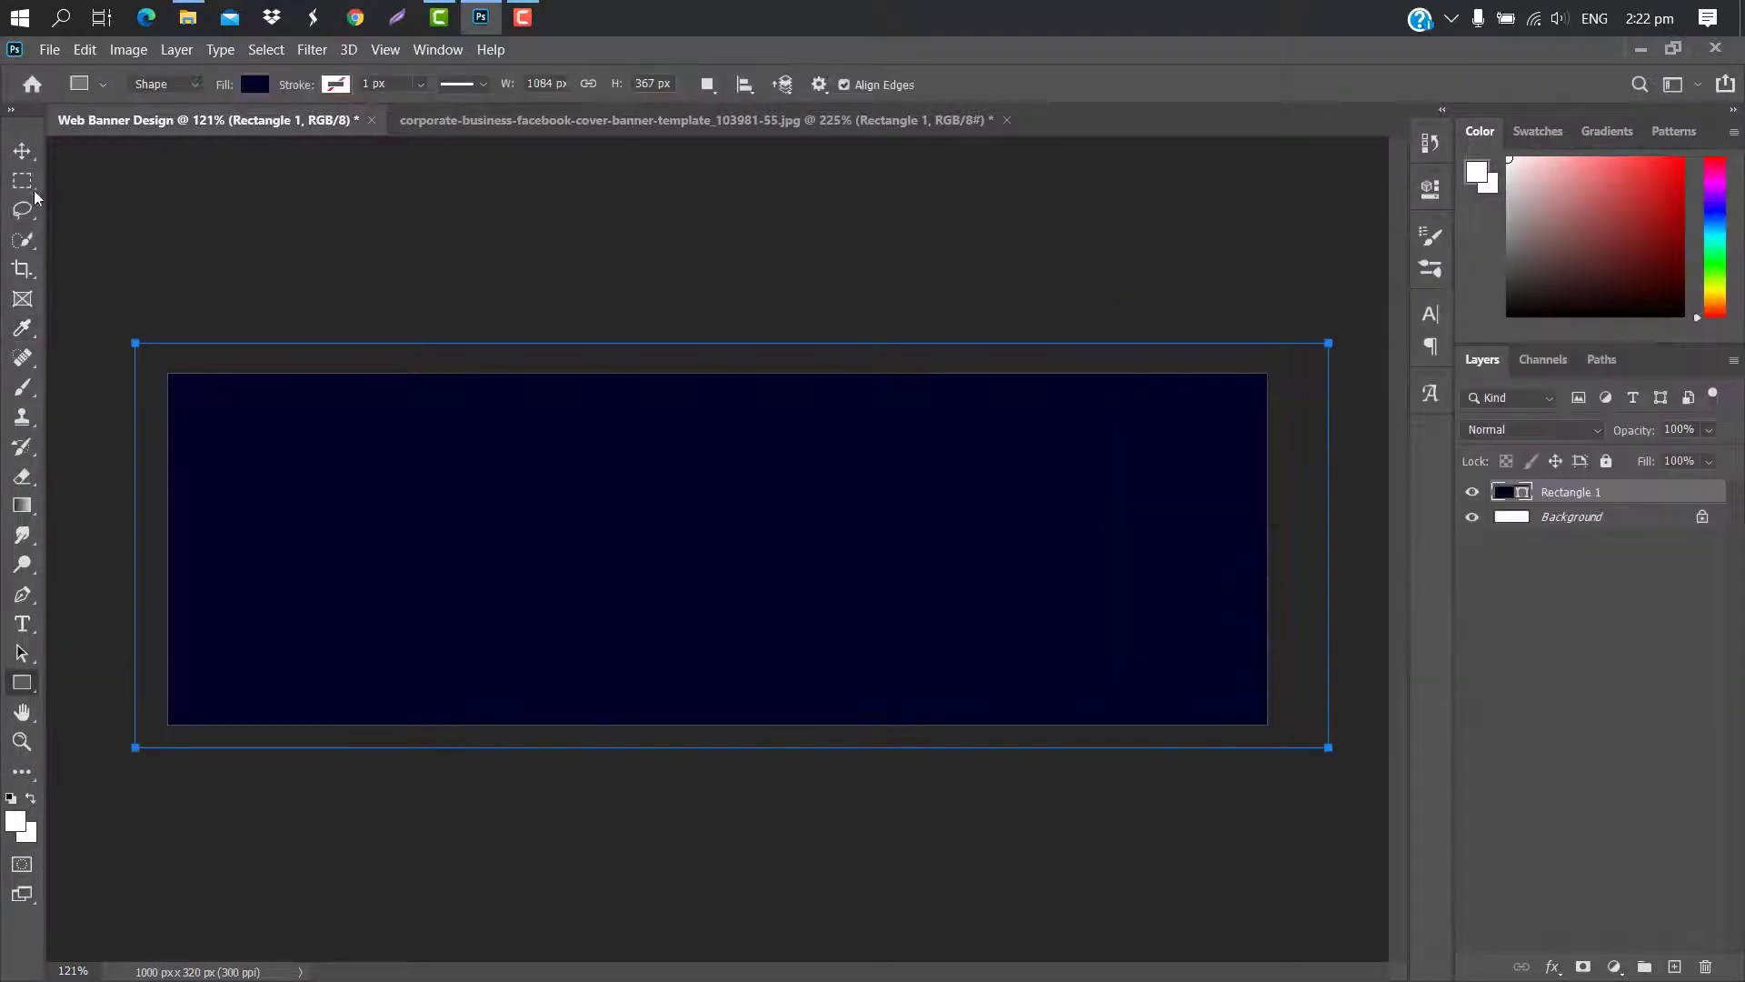
key(v)
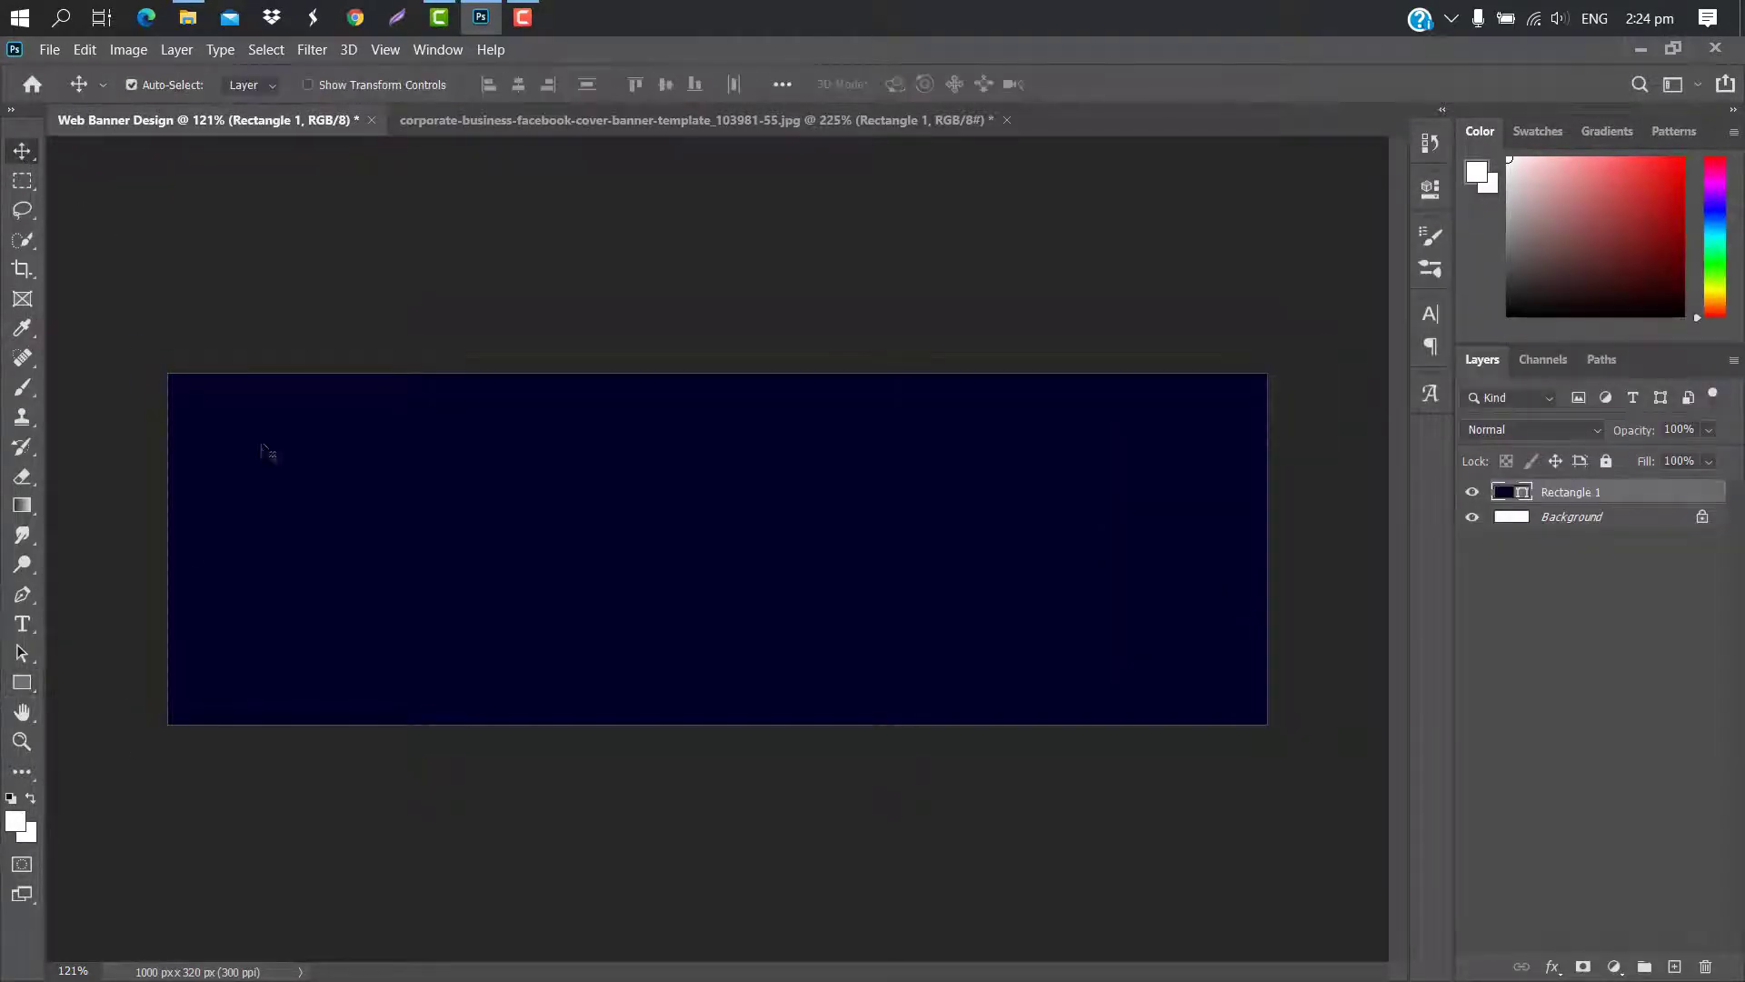
Draw a closed Pen tool shape about 434 × 311 px over the banner's upper-left corner, with a wavy lower edge and slanted right side
click(23, 596)
click(624, 327)
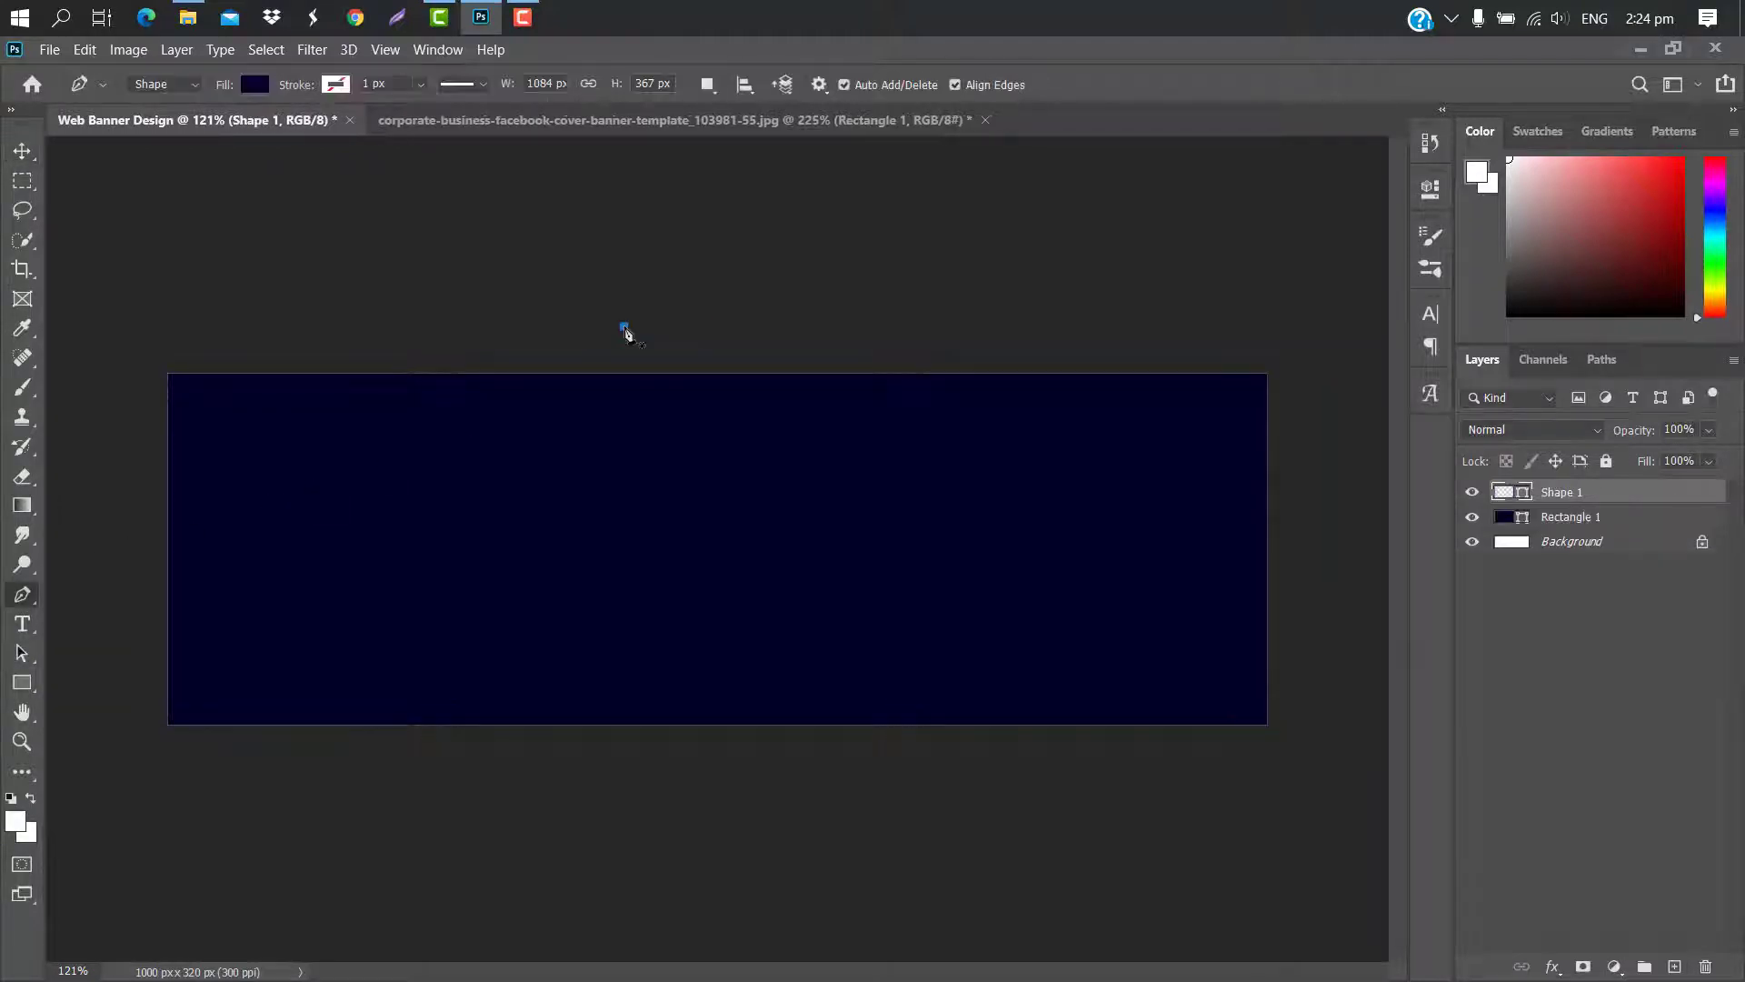
click(530, 567)
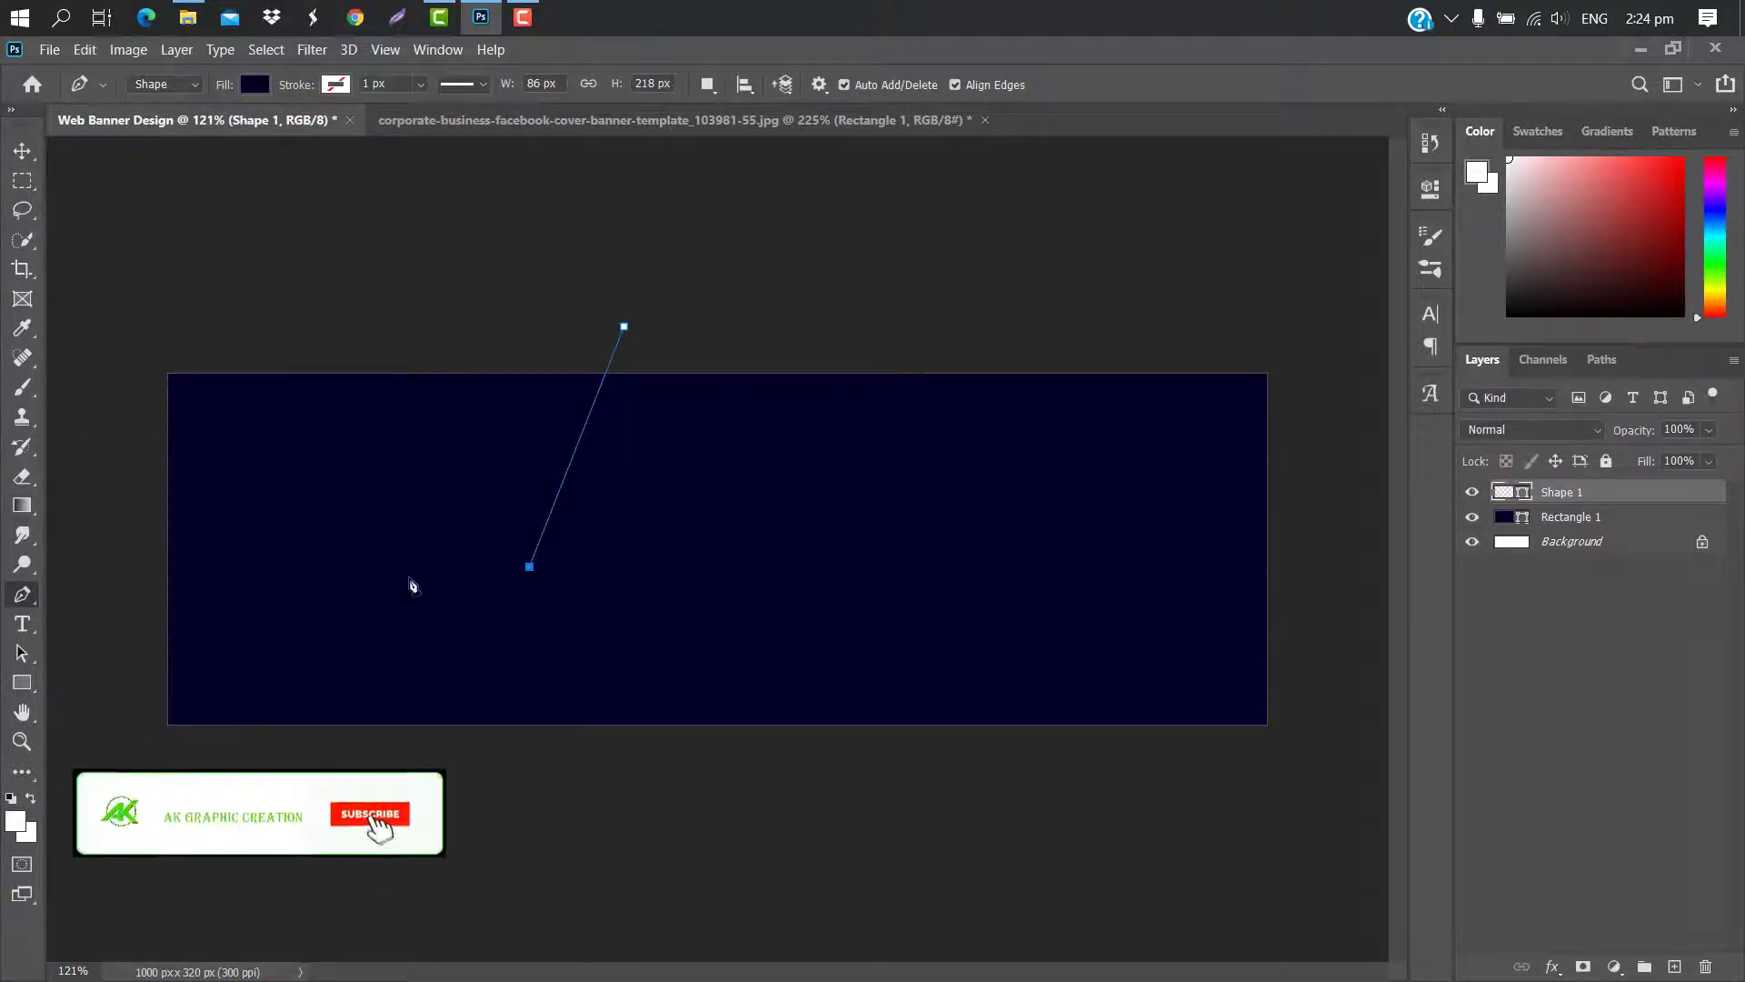
drag(390, 541, 331, 430)
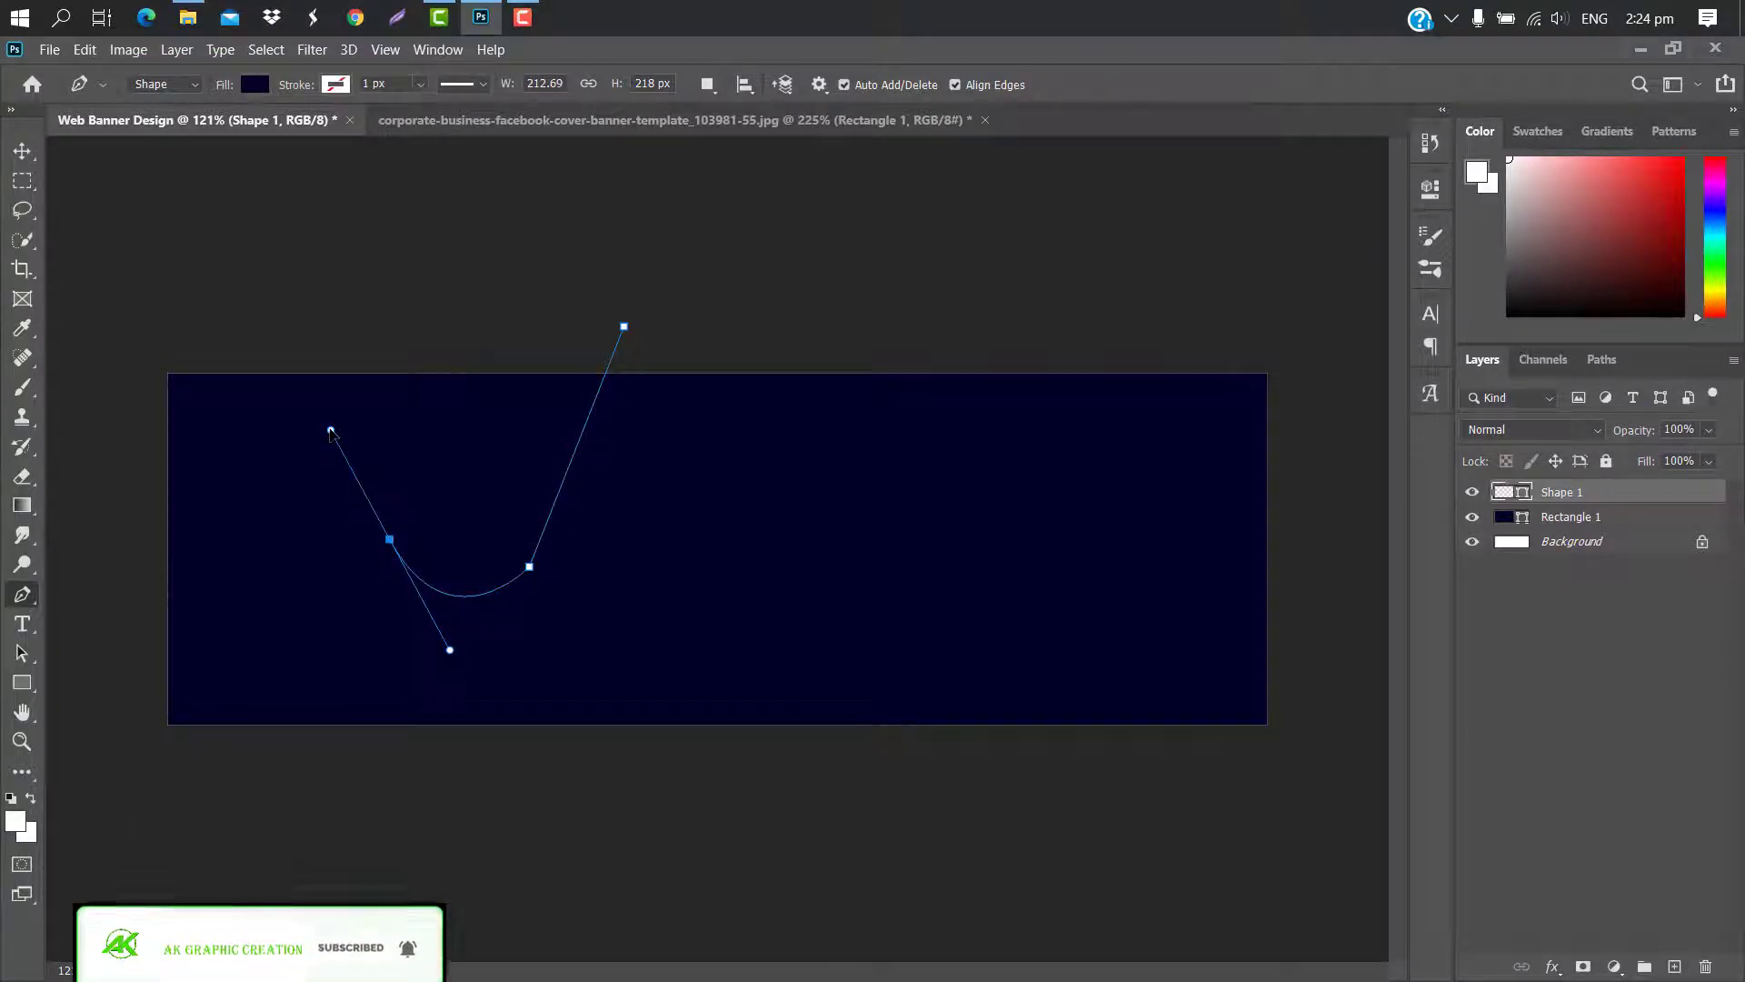
alt+click(391, 542)
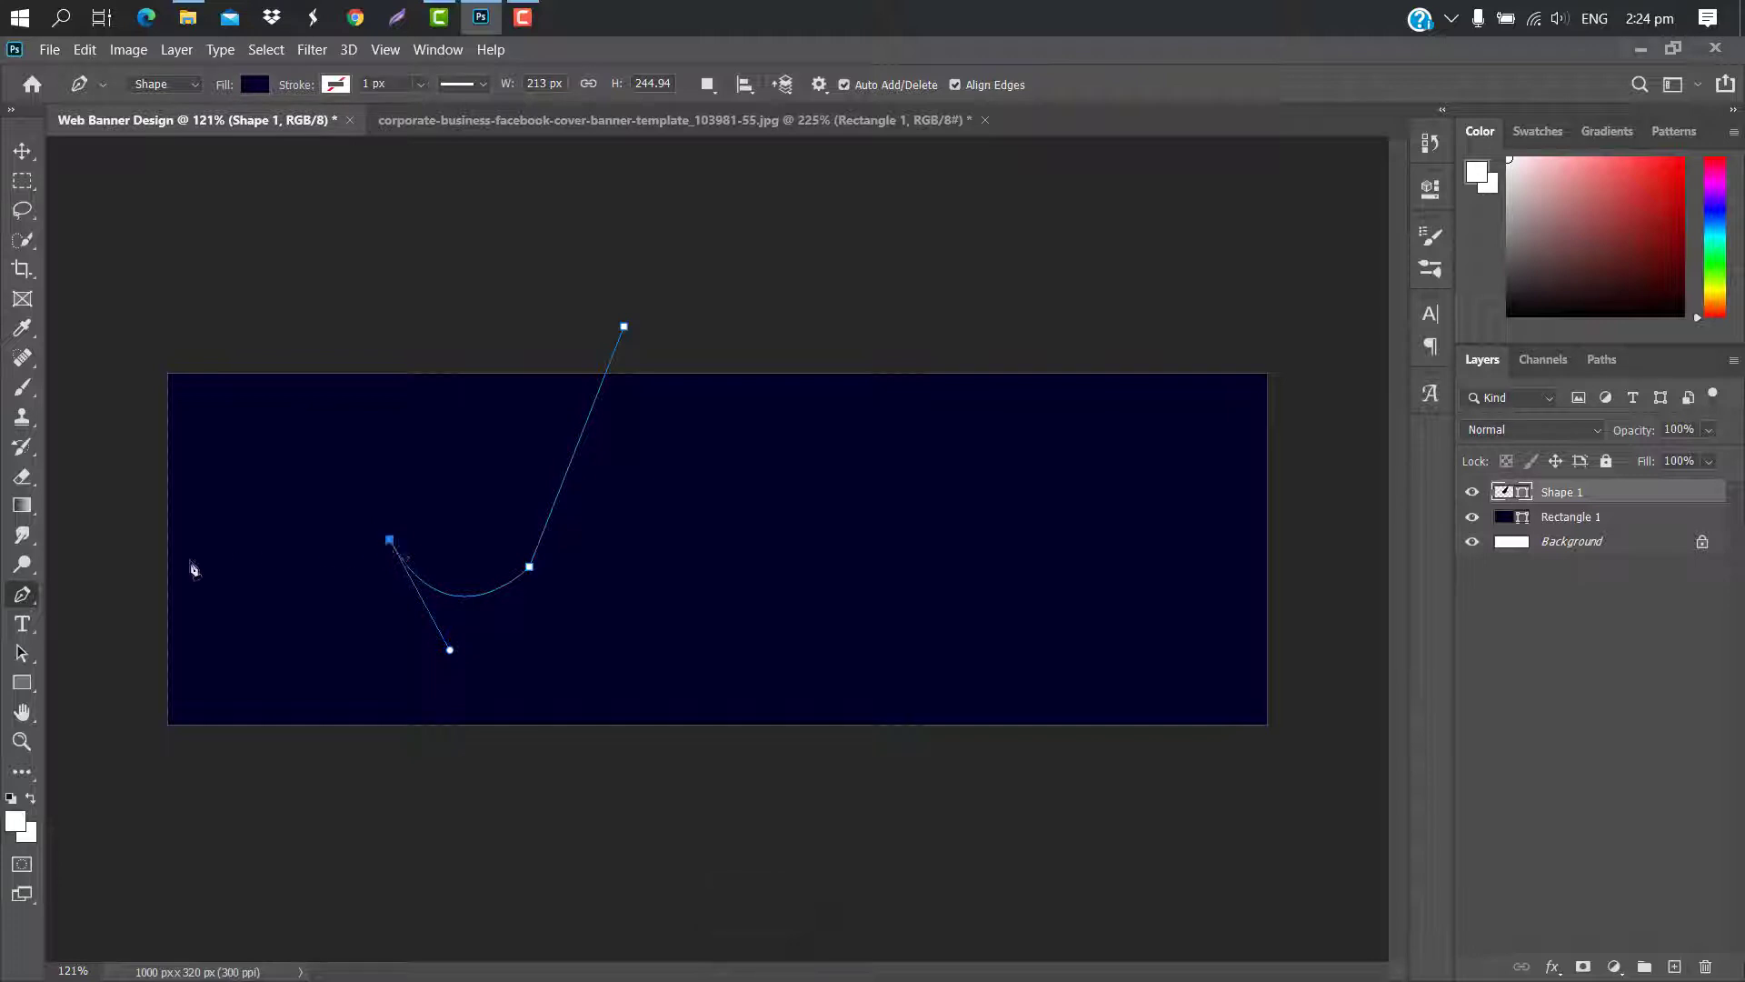
drag(146, 542, 11, 641)
alt+click(147, 543)
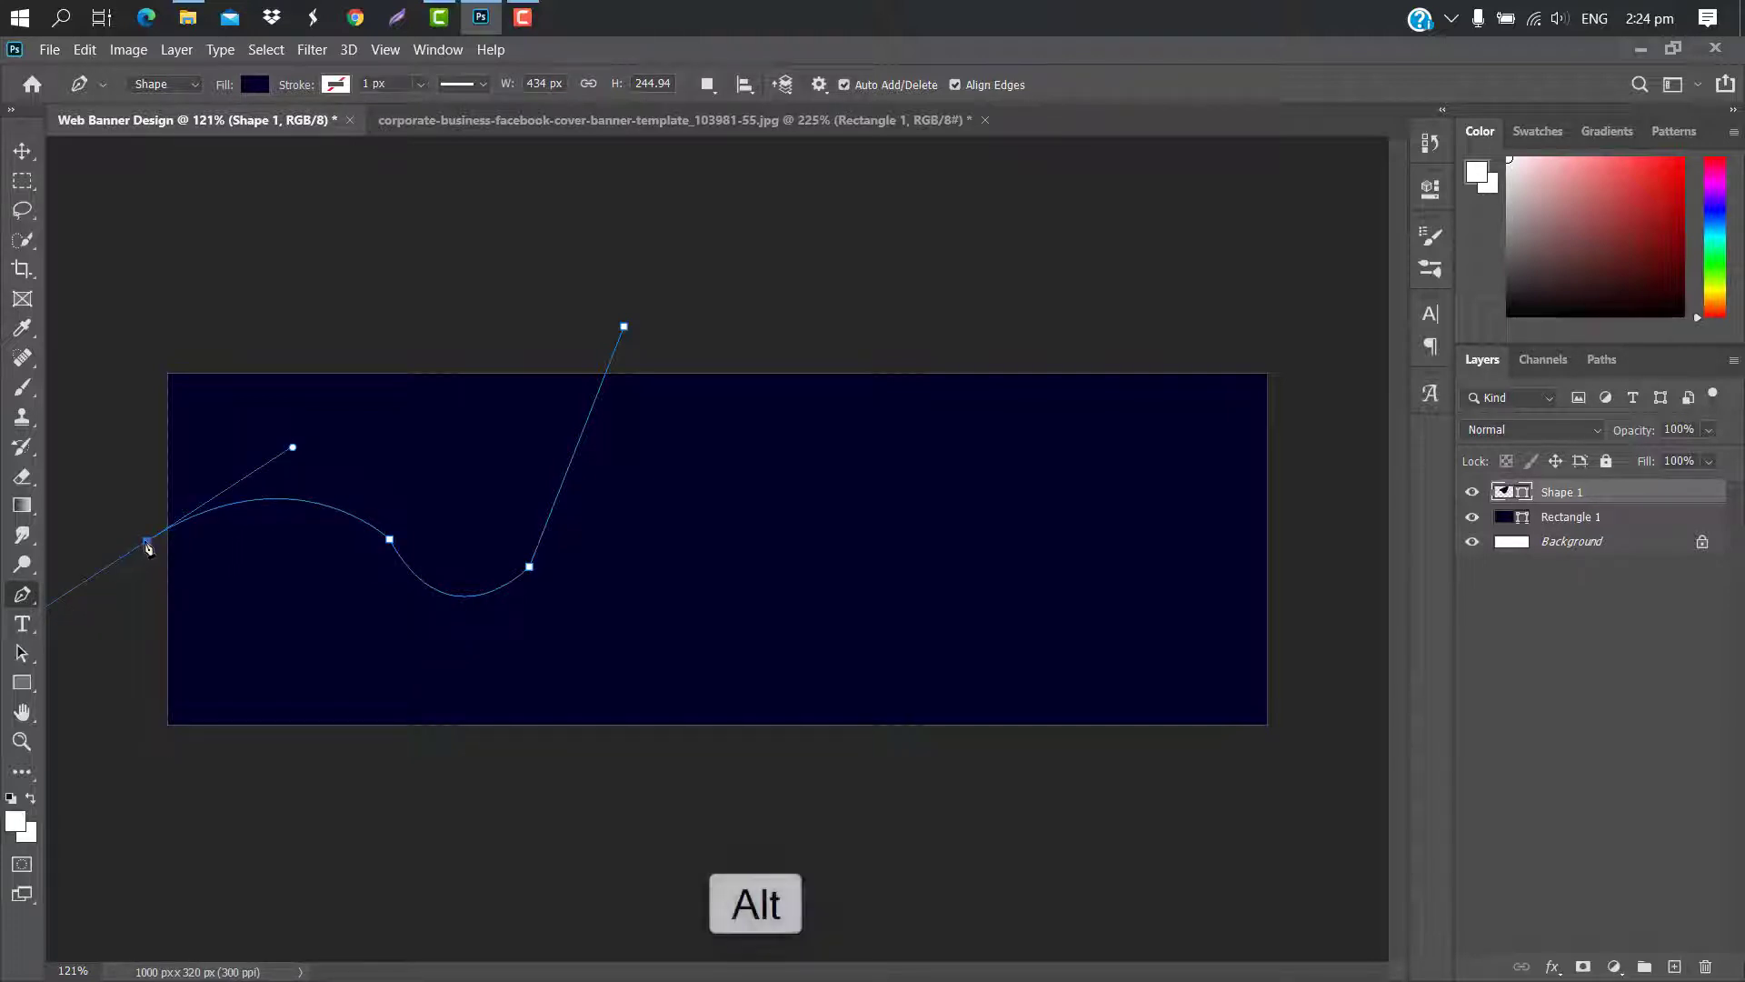
click(159, 255)
click(625, 327)
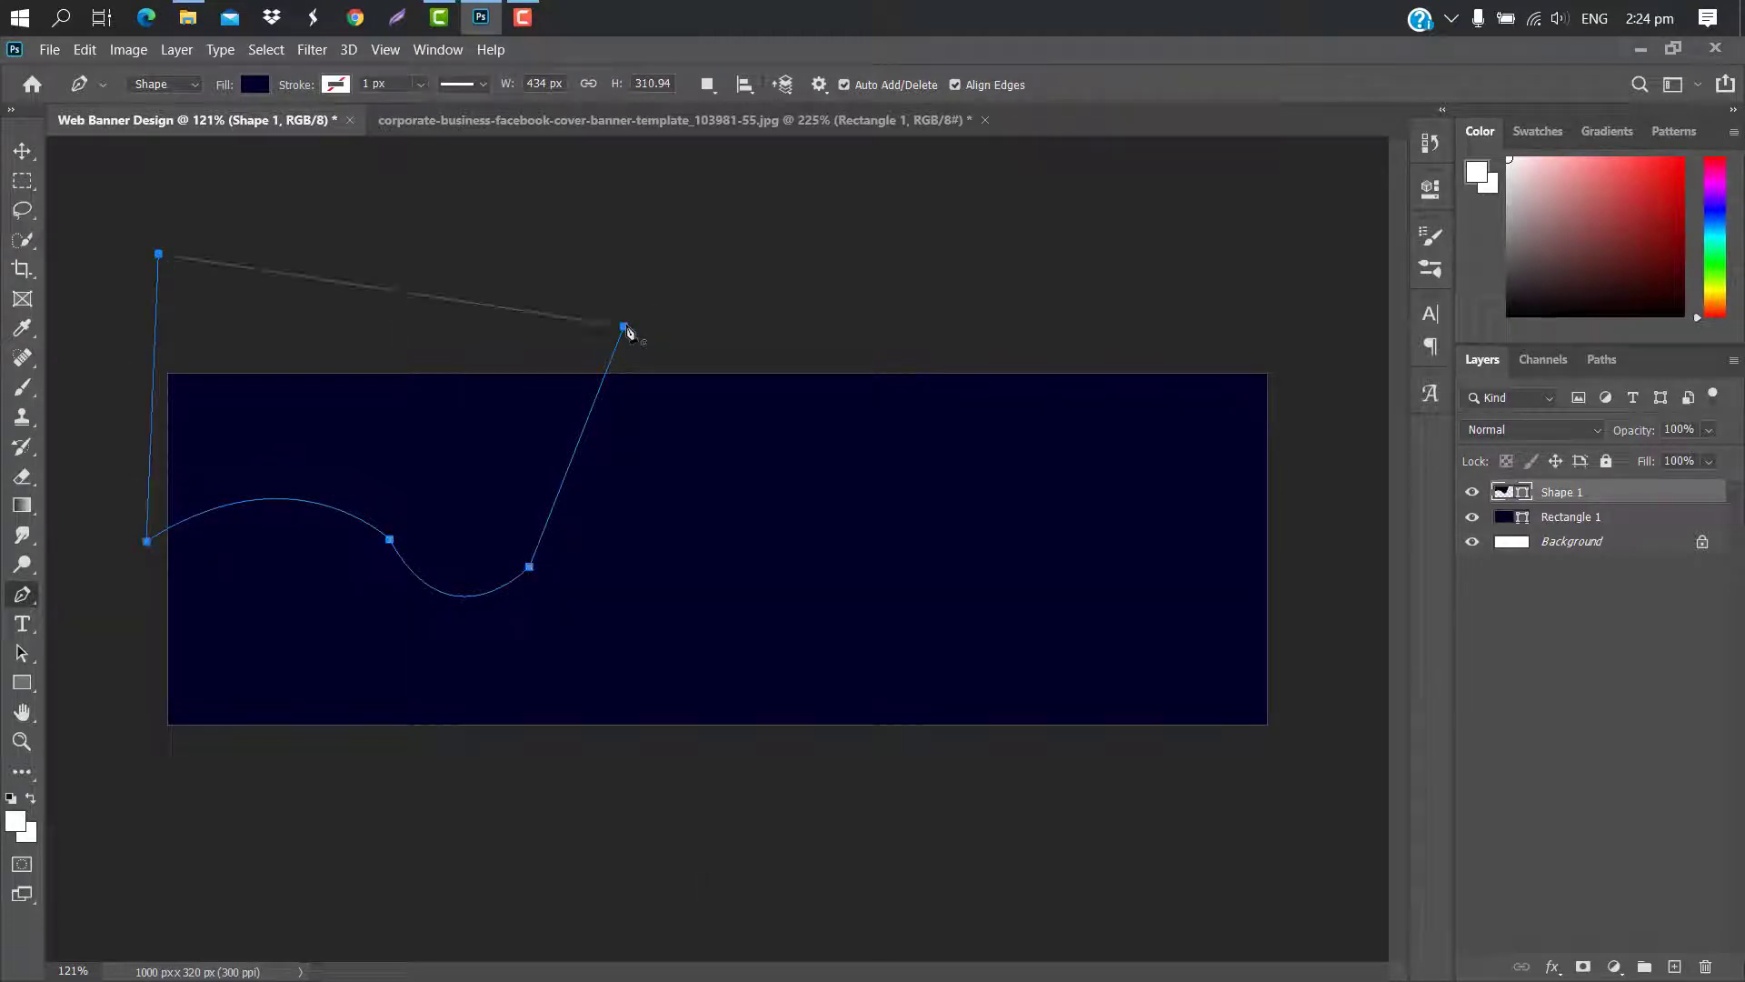
Set the fill colour of the wavy shape to white, ffffff
double_click(1524, 494)
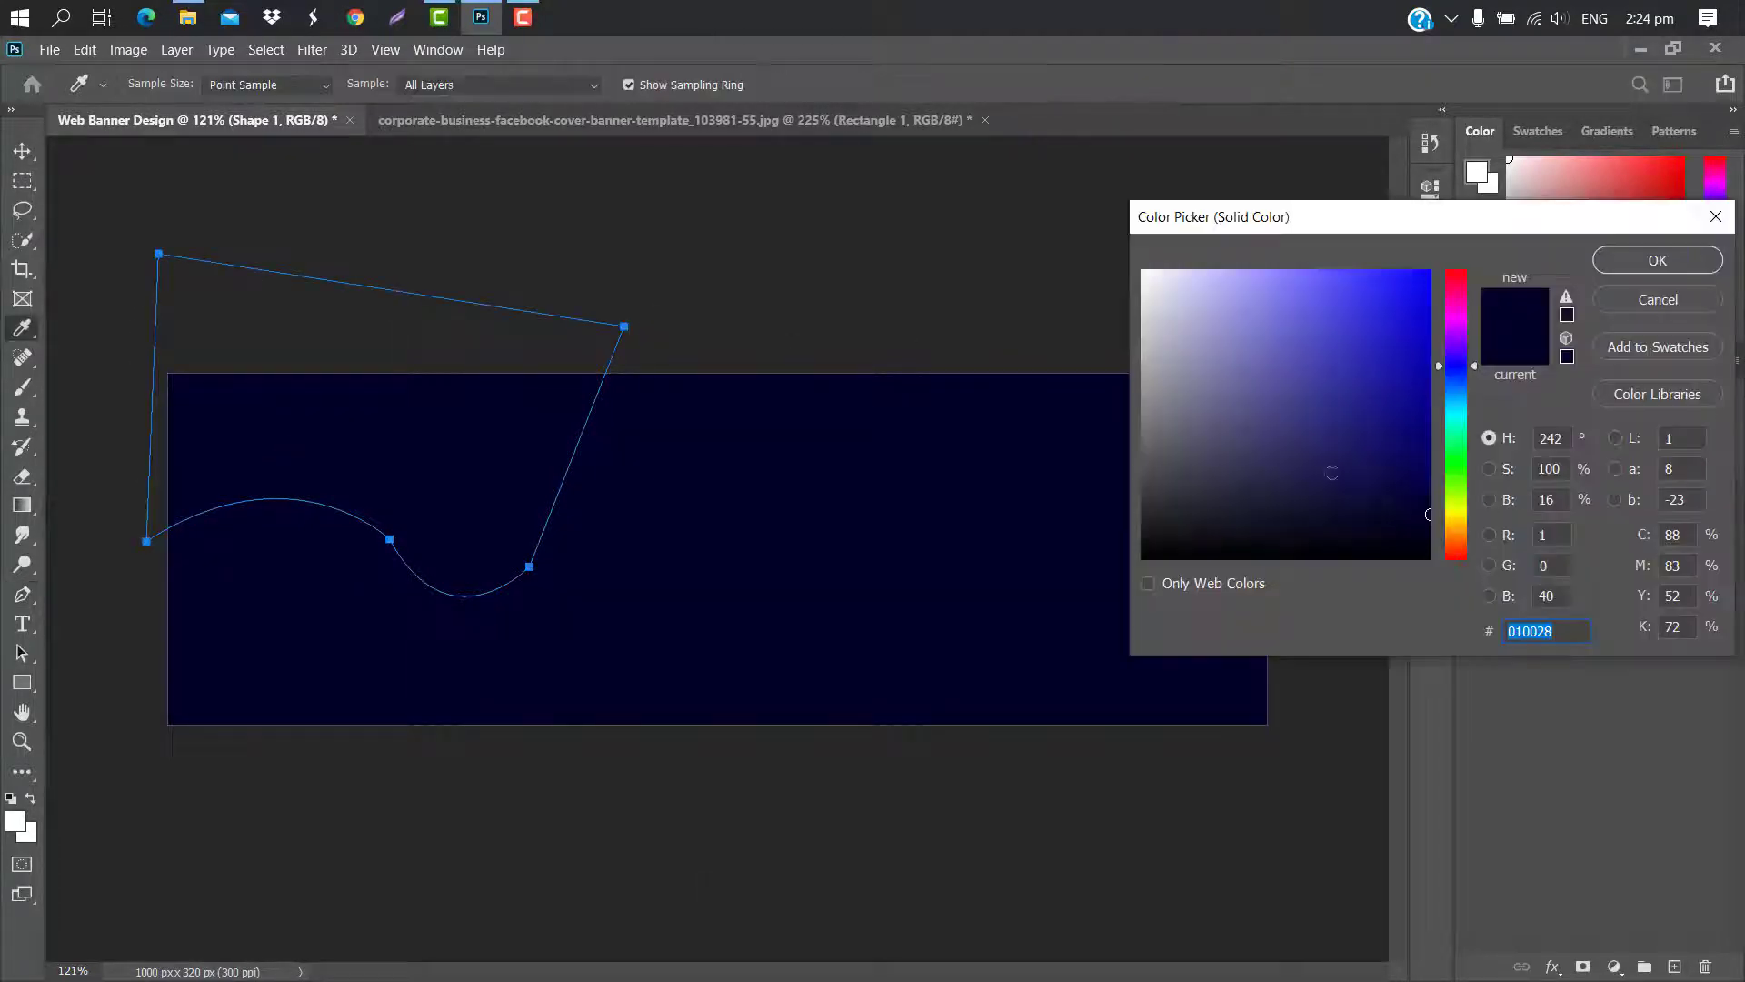
text(ffffff)
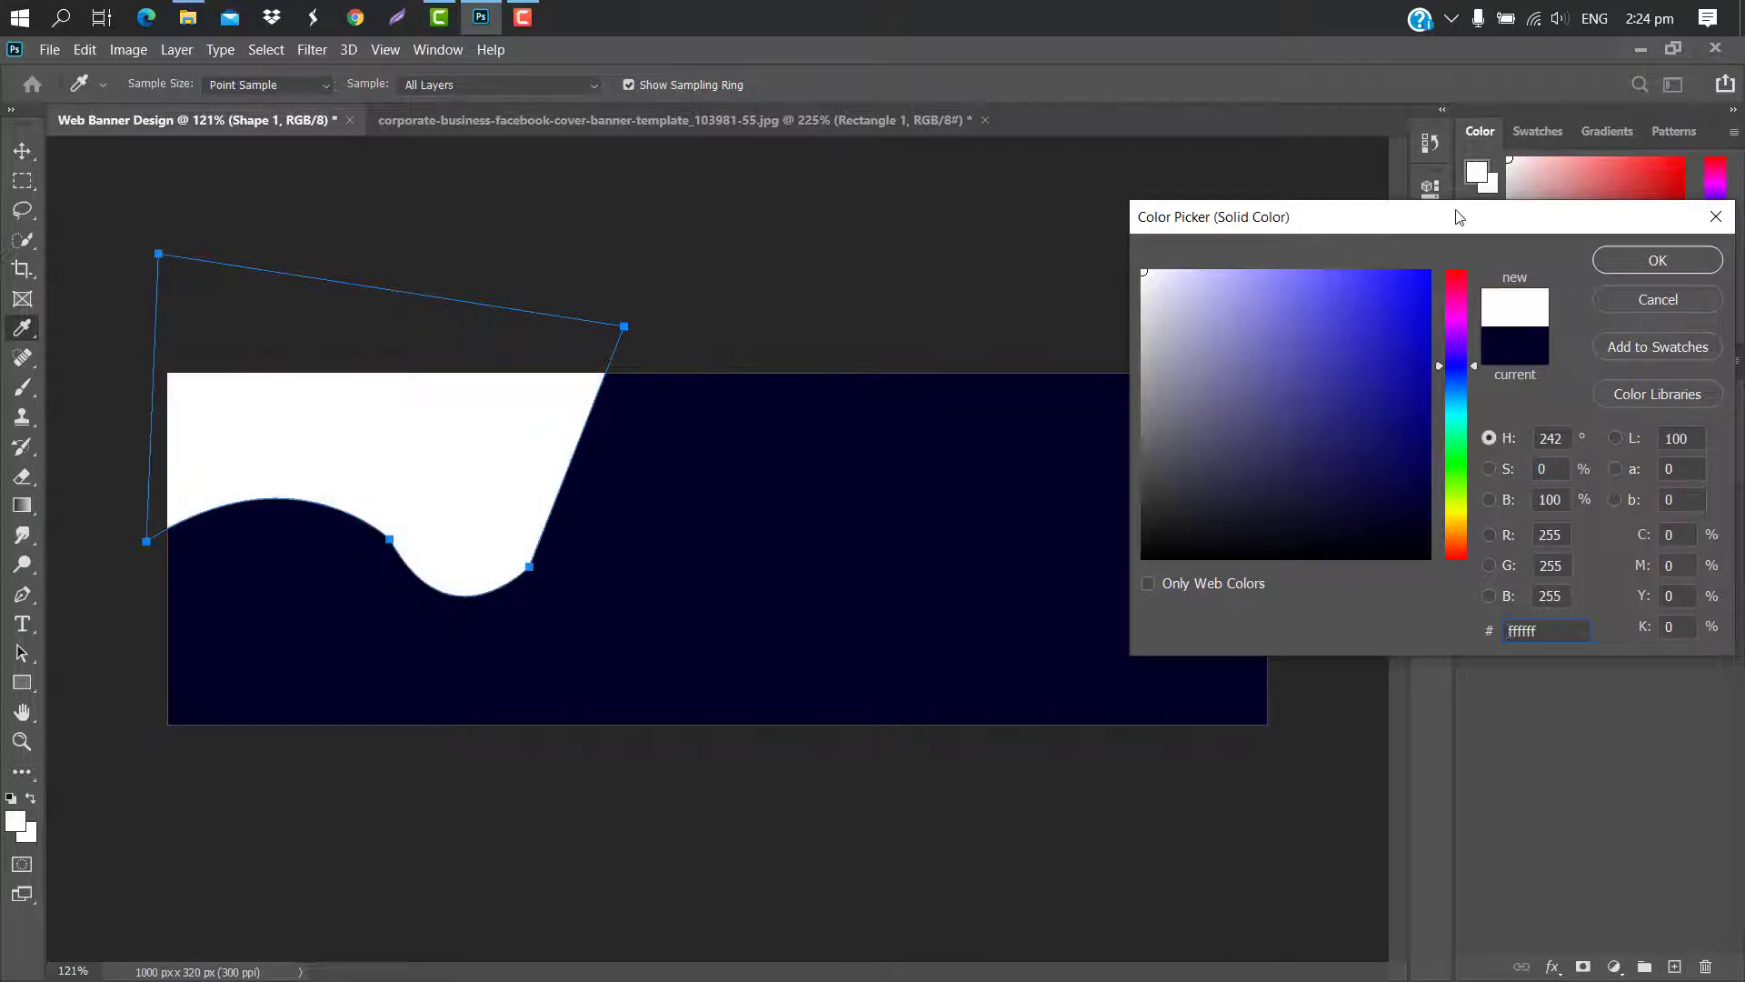
click(1657, 262)
Move the white wavy shape straight down by about 19 px using Free Transform
key(ctrl+t)
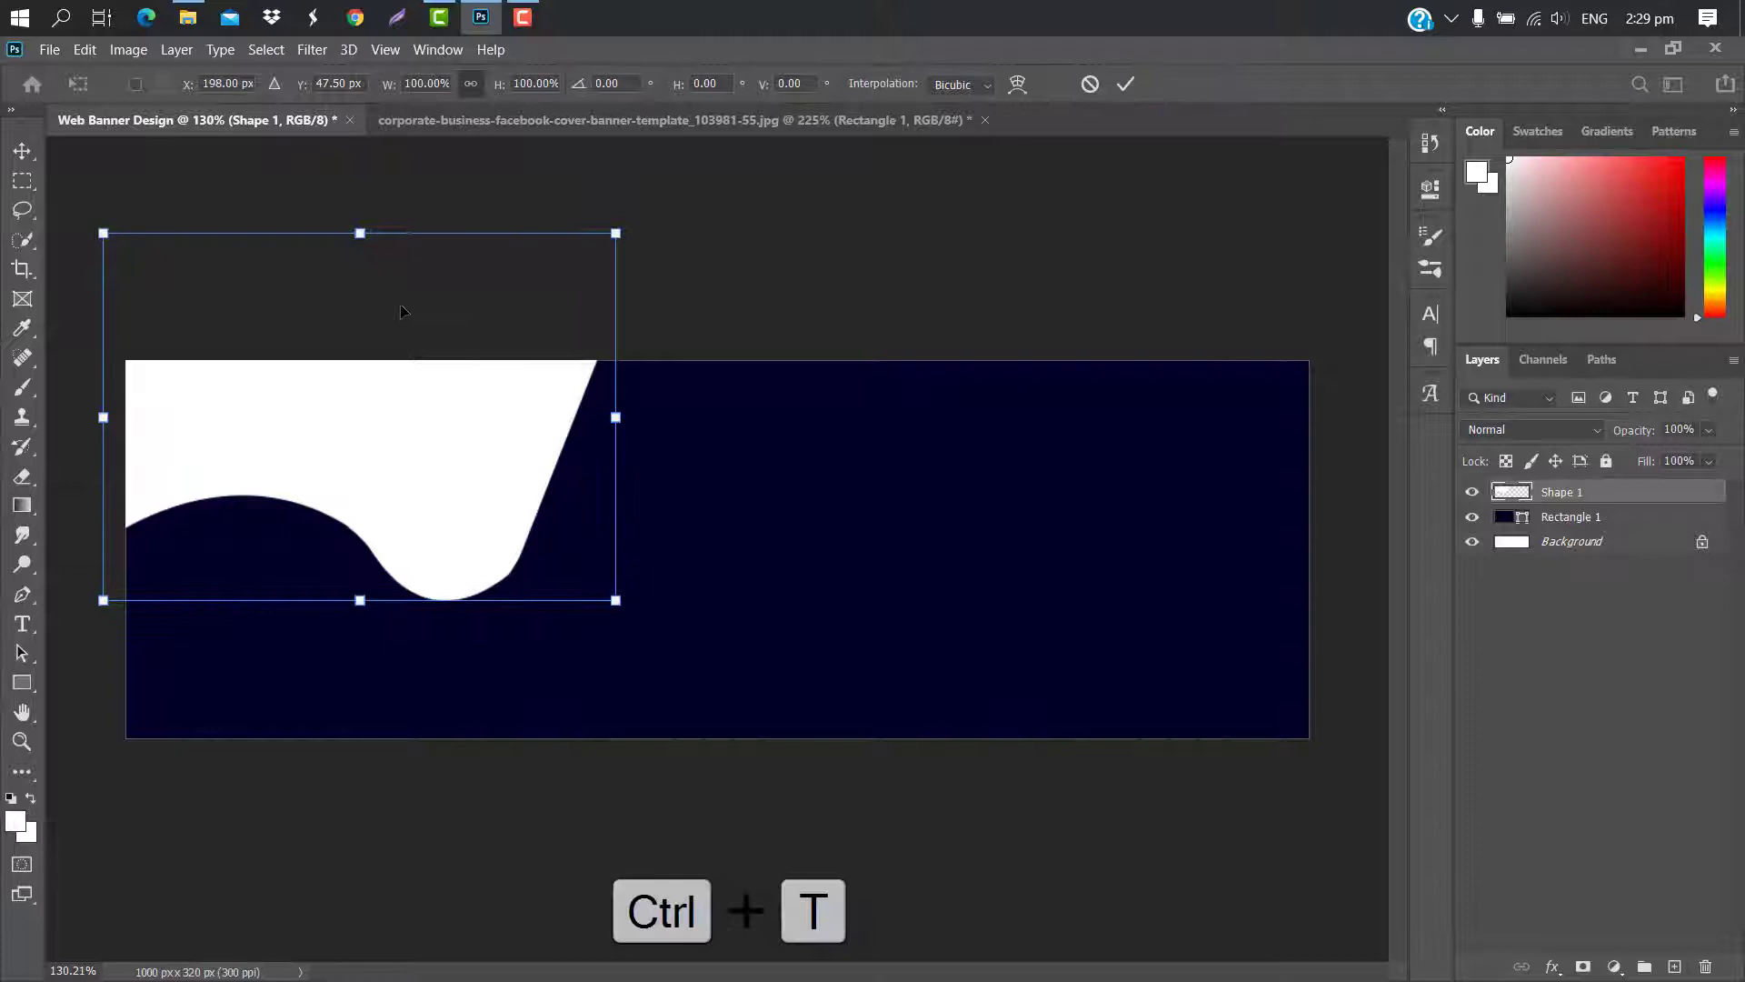
key(Down)
key(Down)
key(Down)
key(Down)
key(Down)
key(Down)
key(Down)
key(Down)
key(Down)
key(Down)
key(Down)
key(Down)
key(Down)
key(Down)
key(Down)
key(Down)
key(Down)
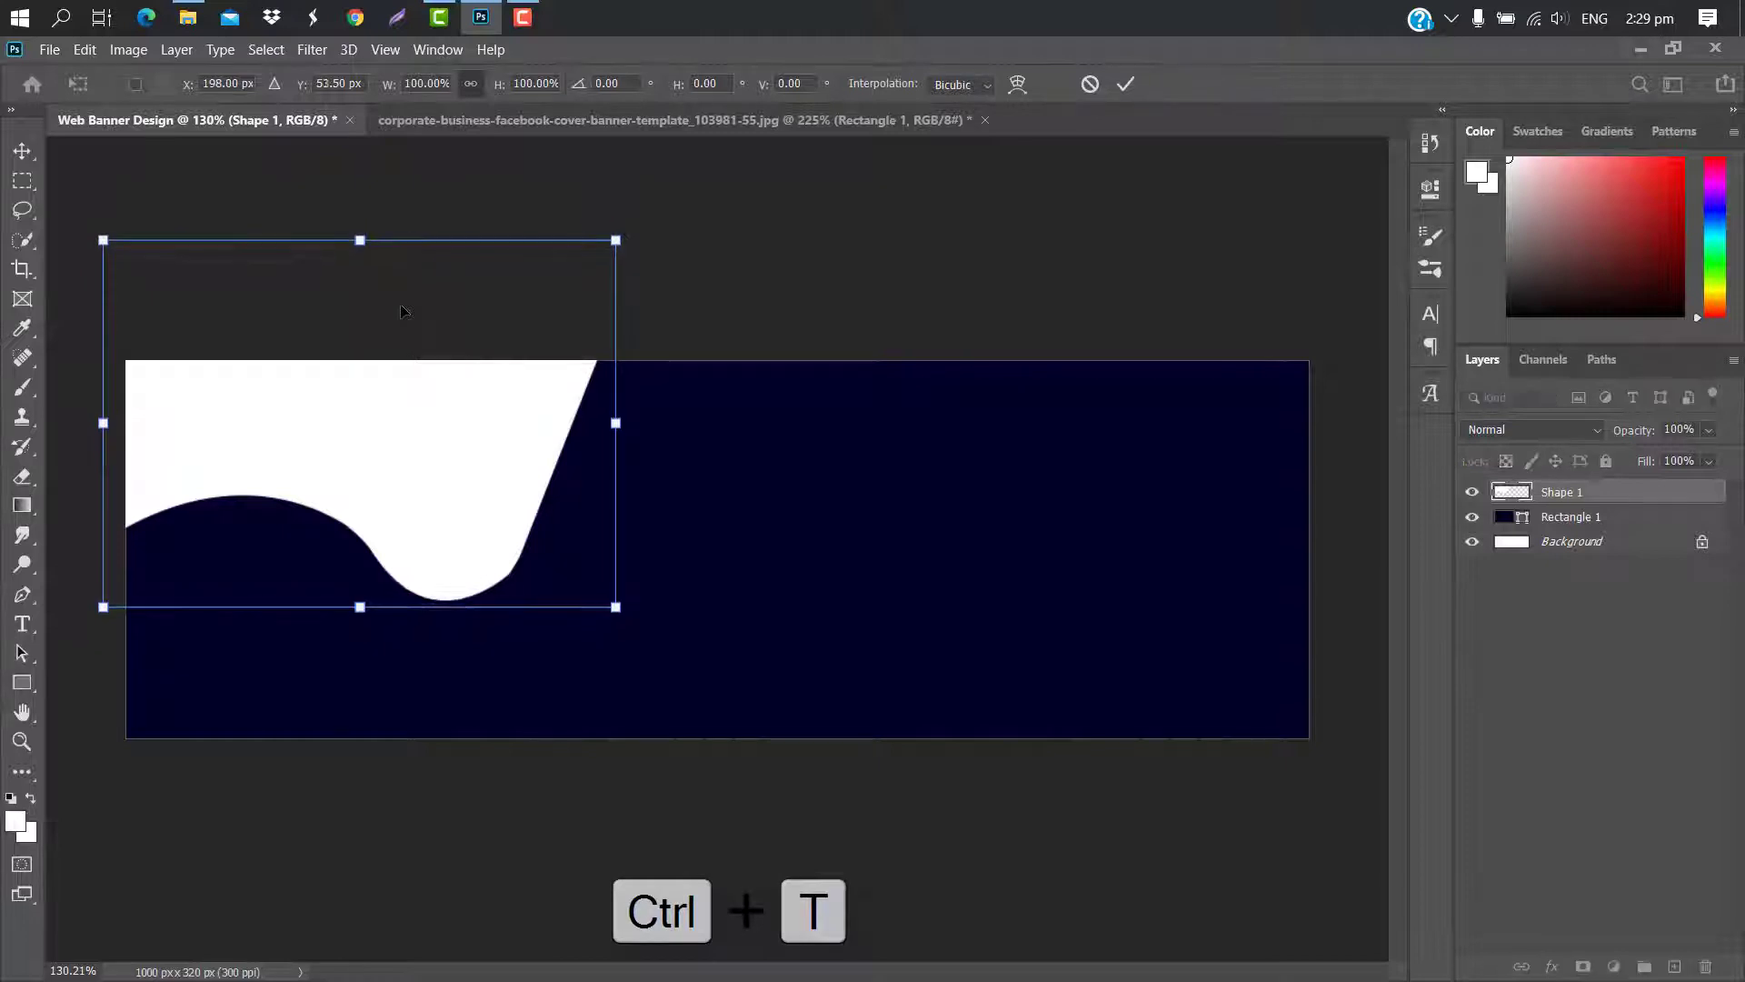
key(Down)
key(Down)
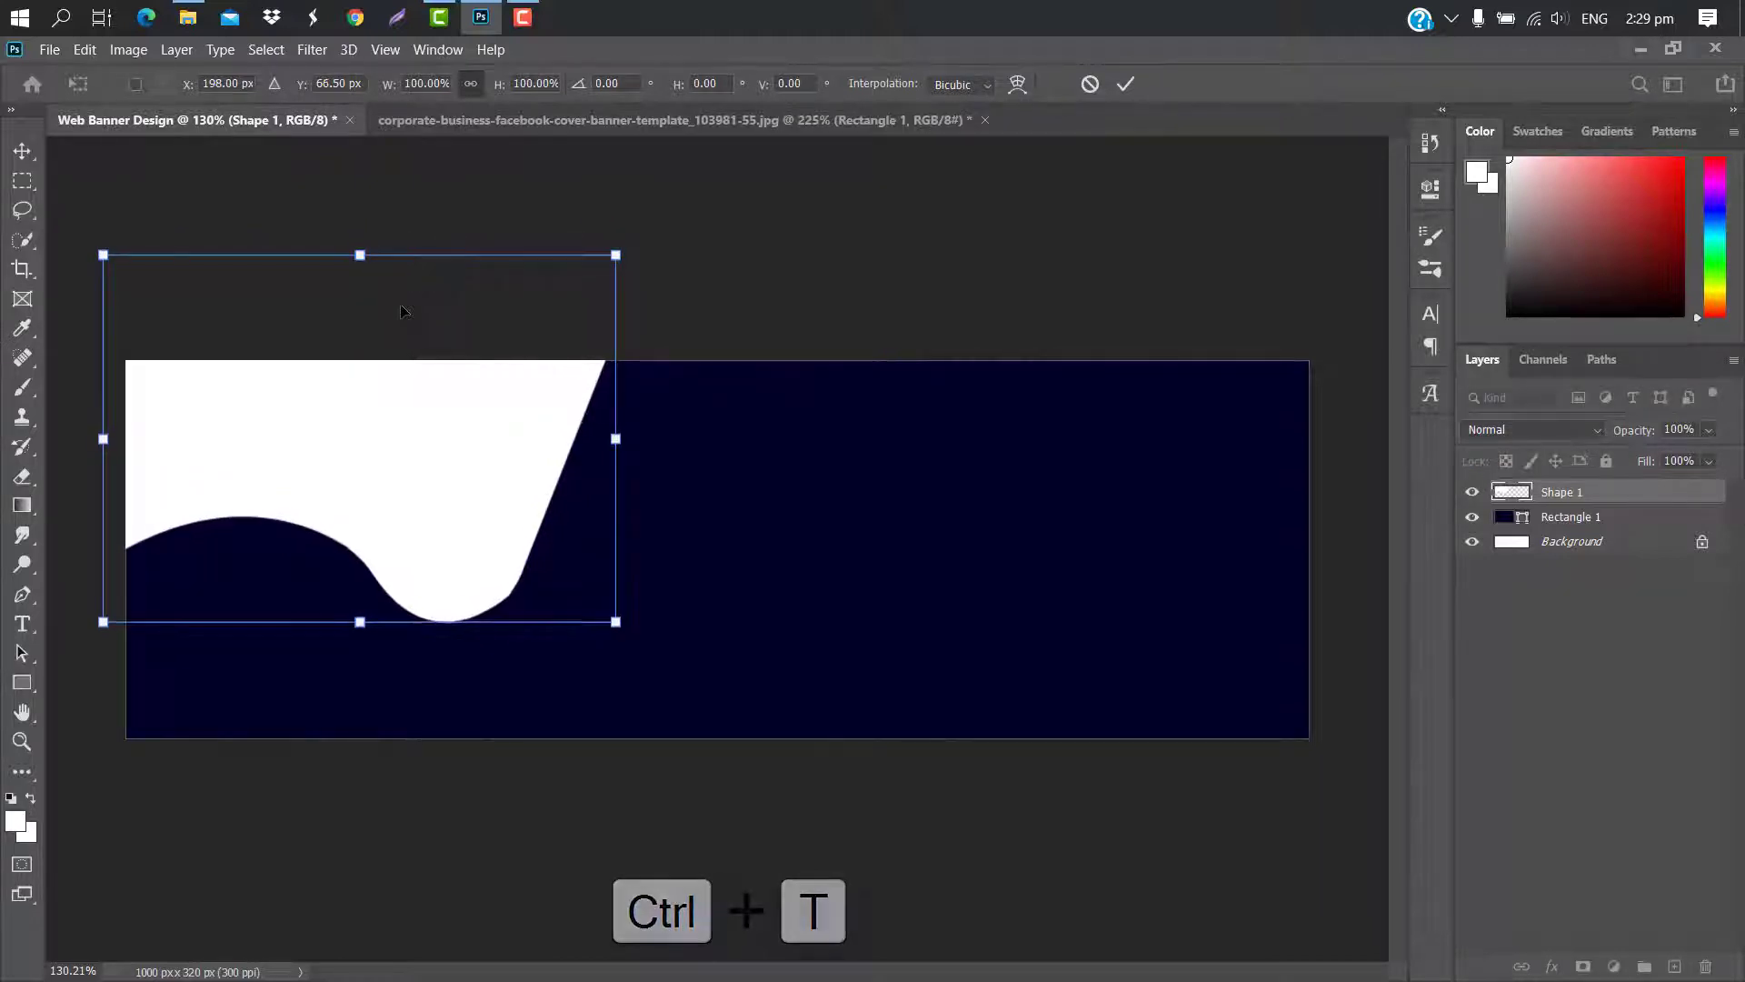
click(1126, 84)
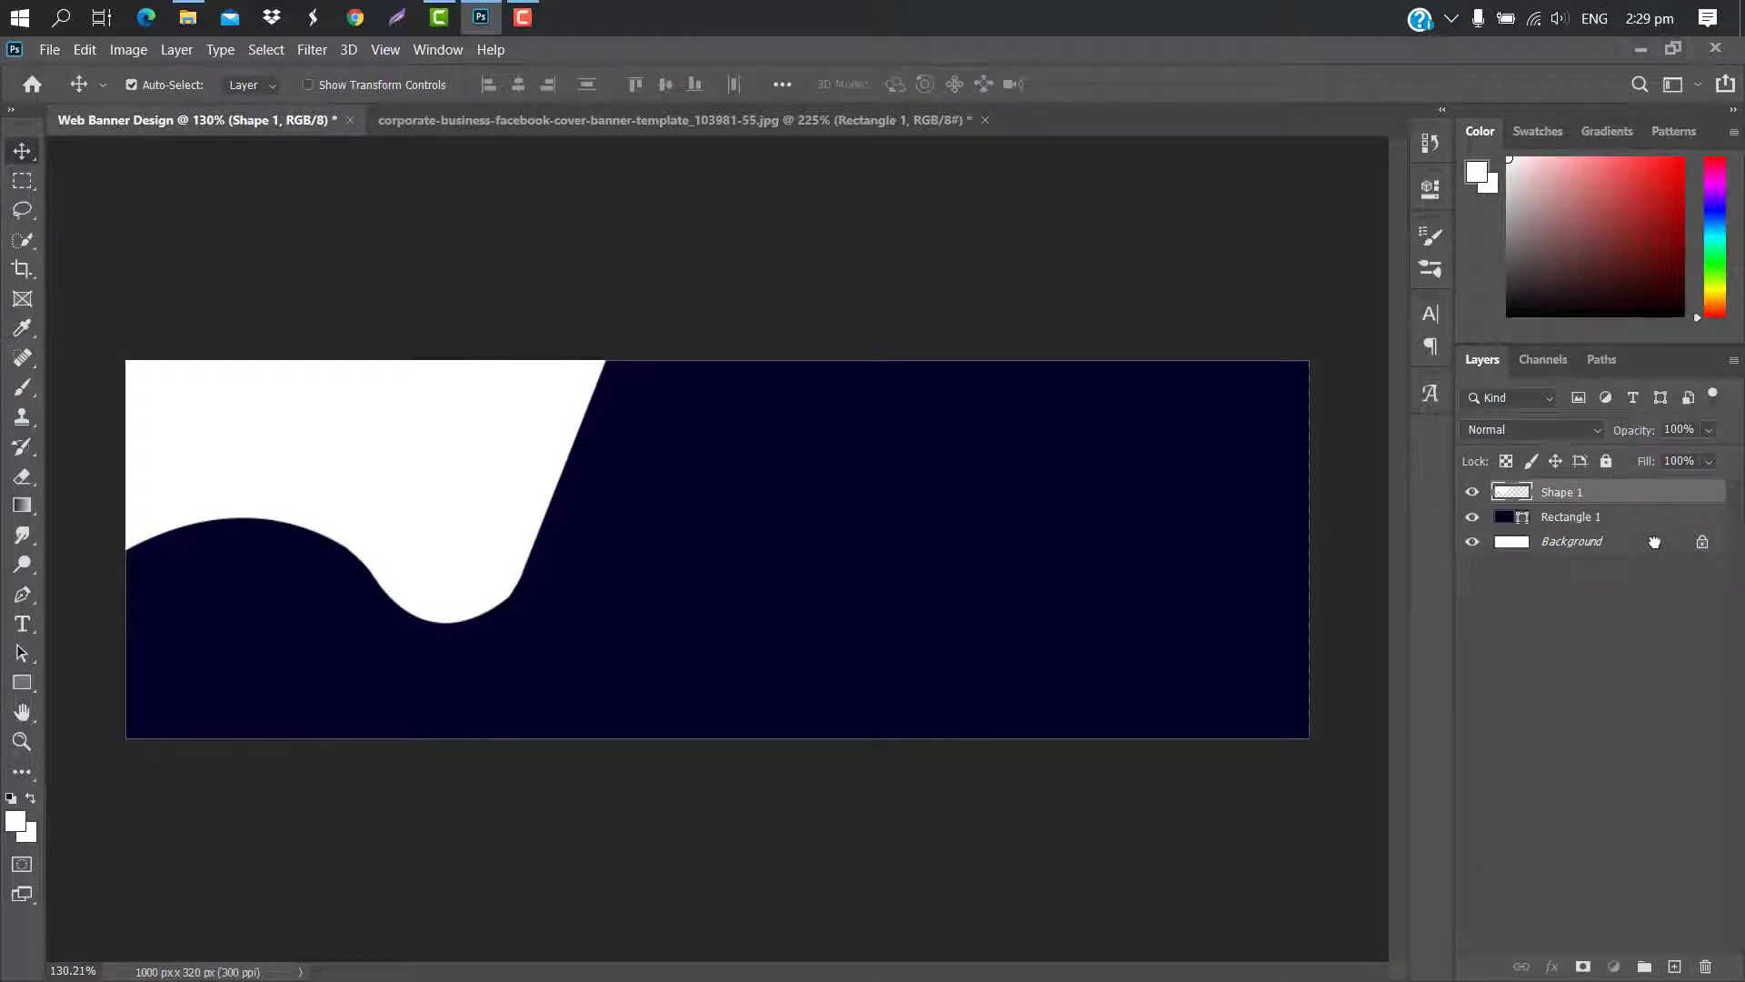
Duplicate the white shape beneath the original and give the copy a linear Gradient Overlay from yellow ffe741 to red ff2e2e
key(ctrl+j)
drag(1633, 498, 1636, 523)
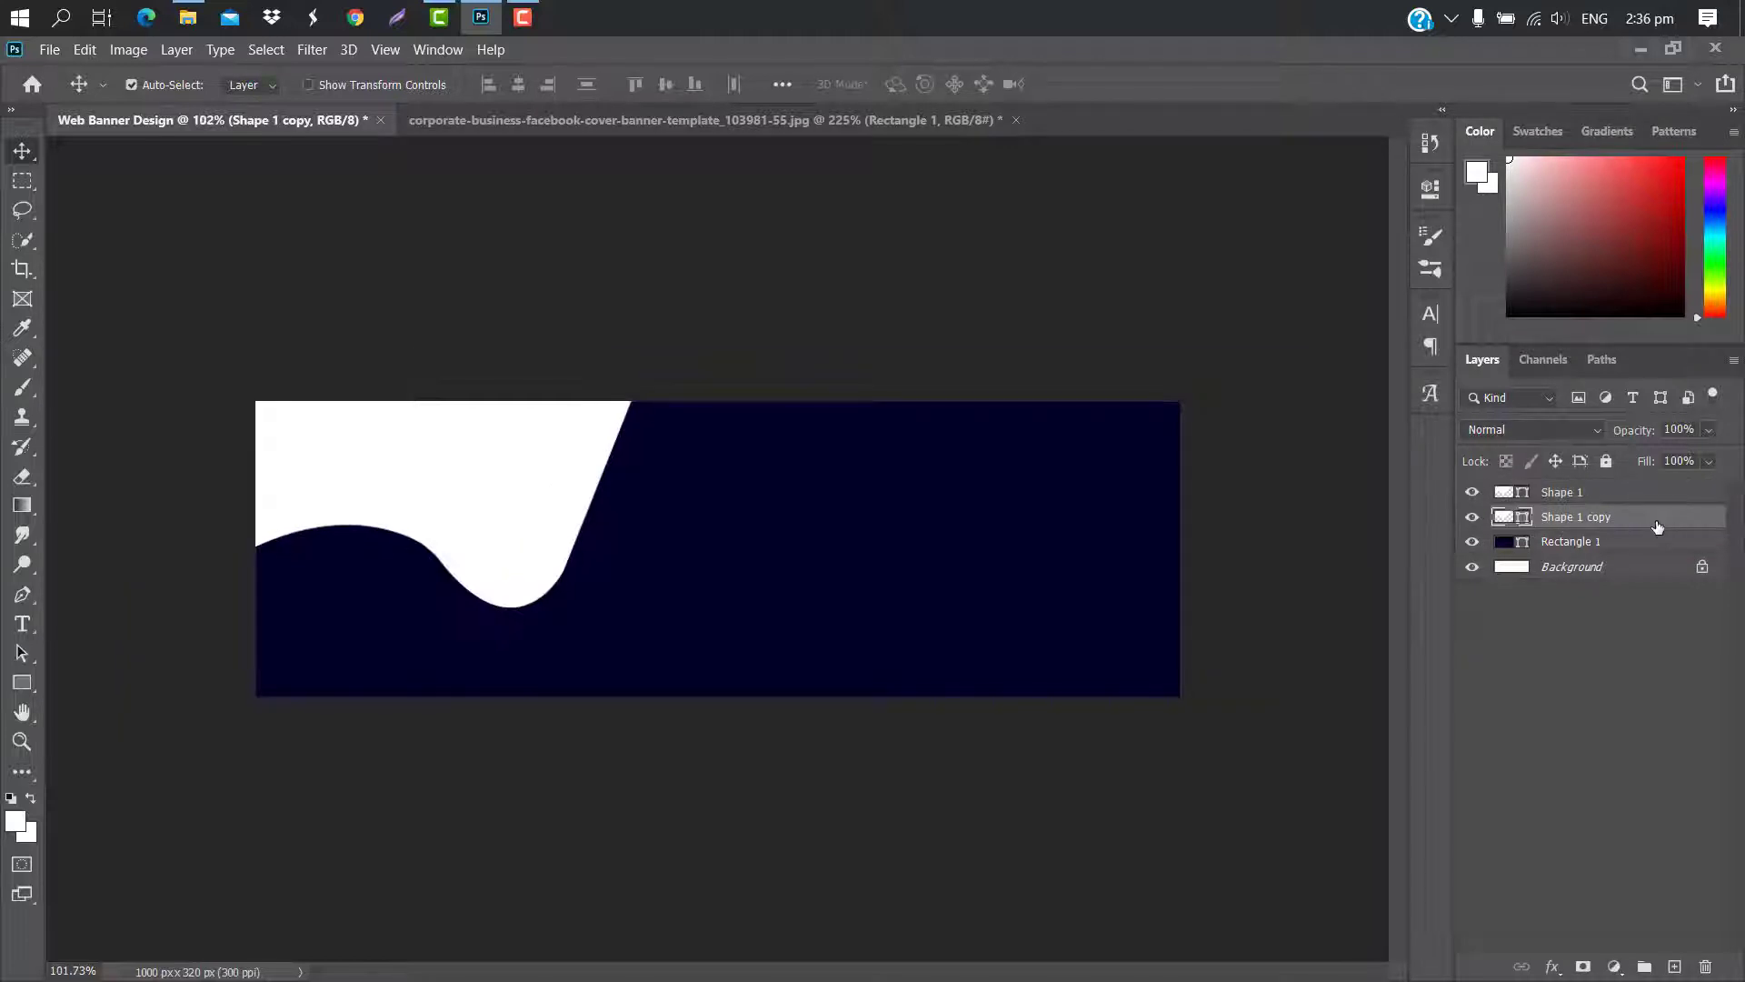
double_click(1657, 527)
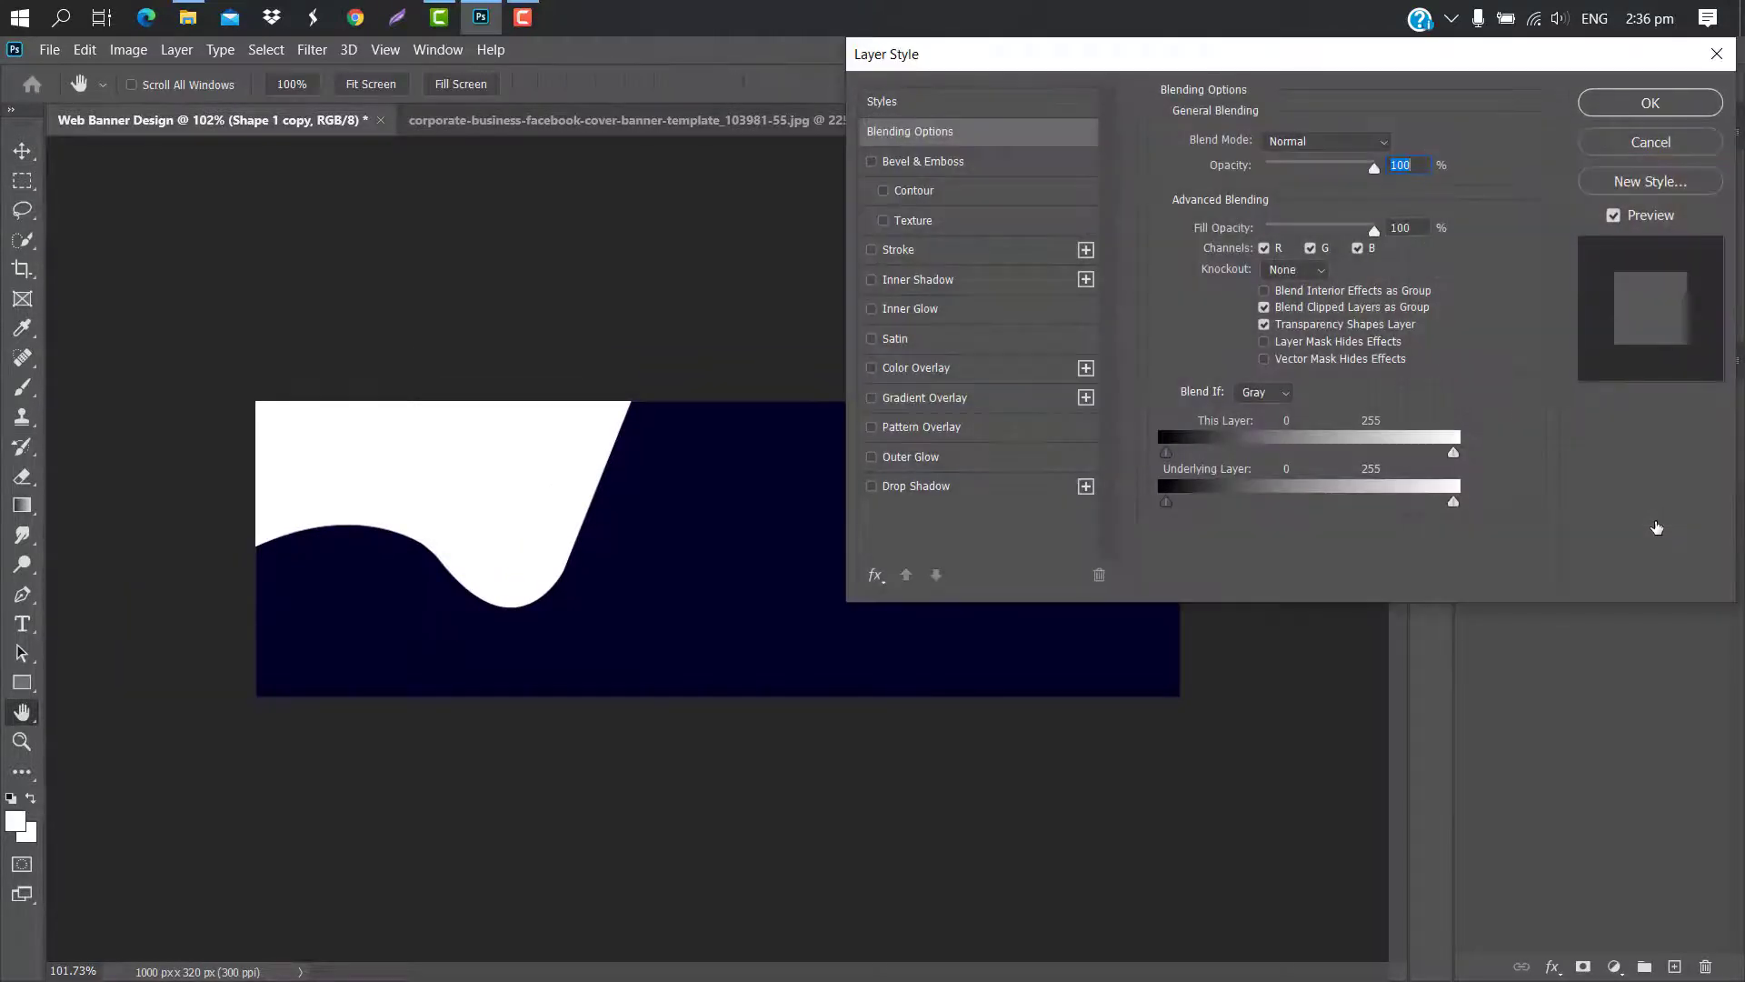
click(983, 398)
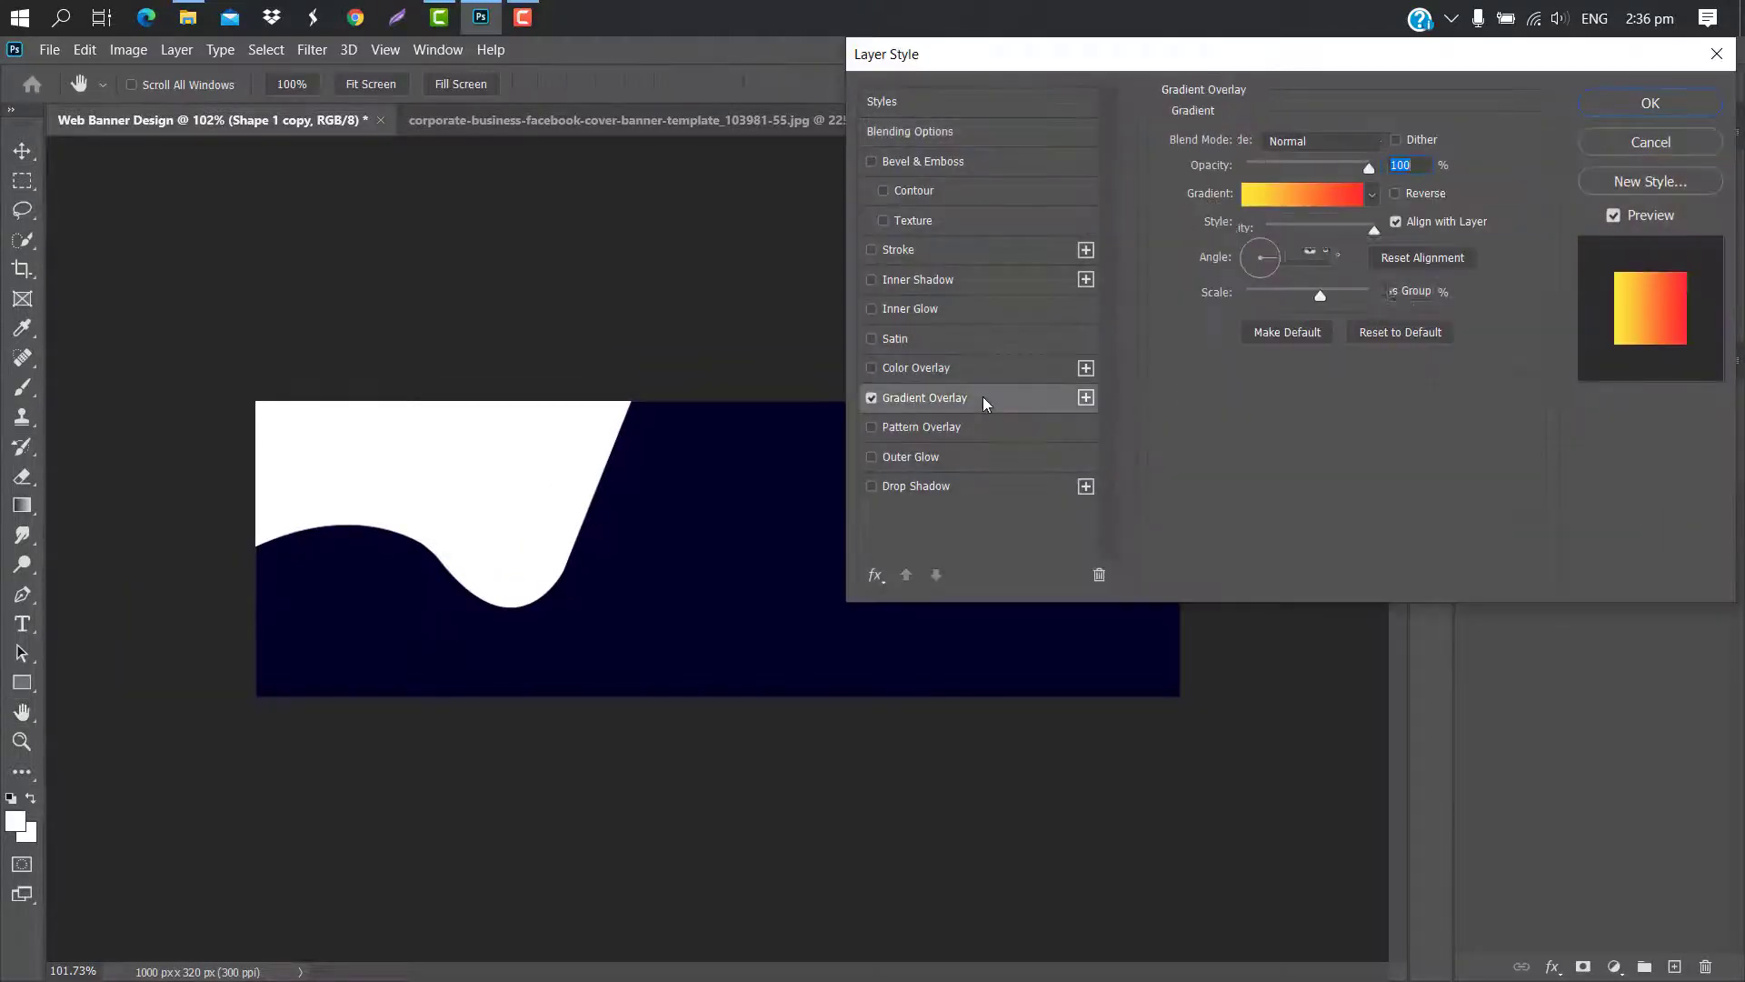
click(1307, 195)
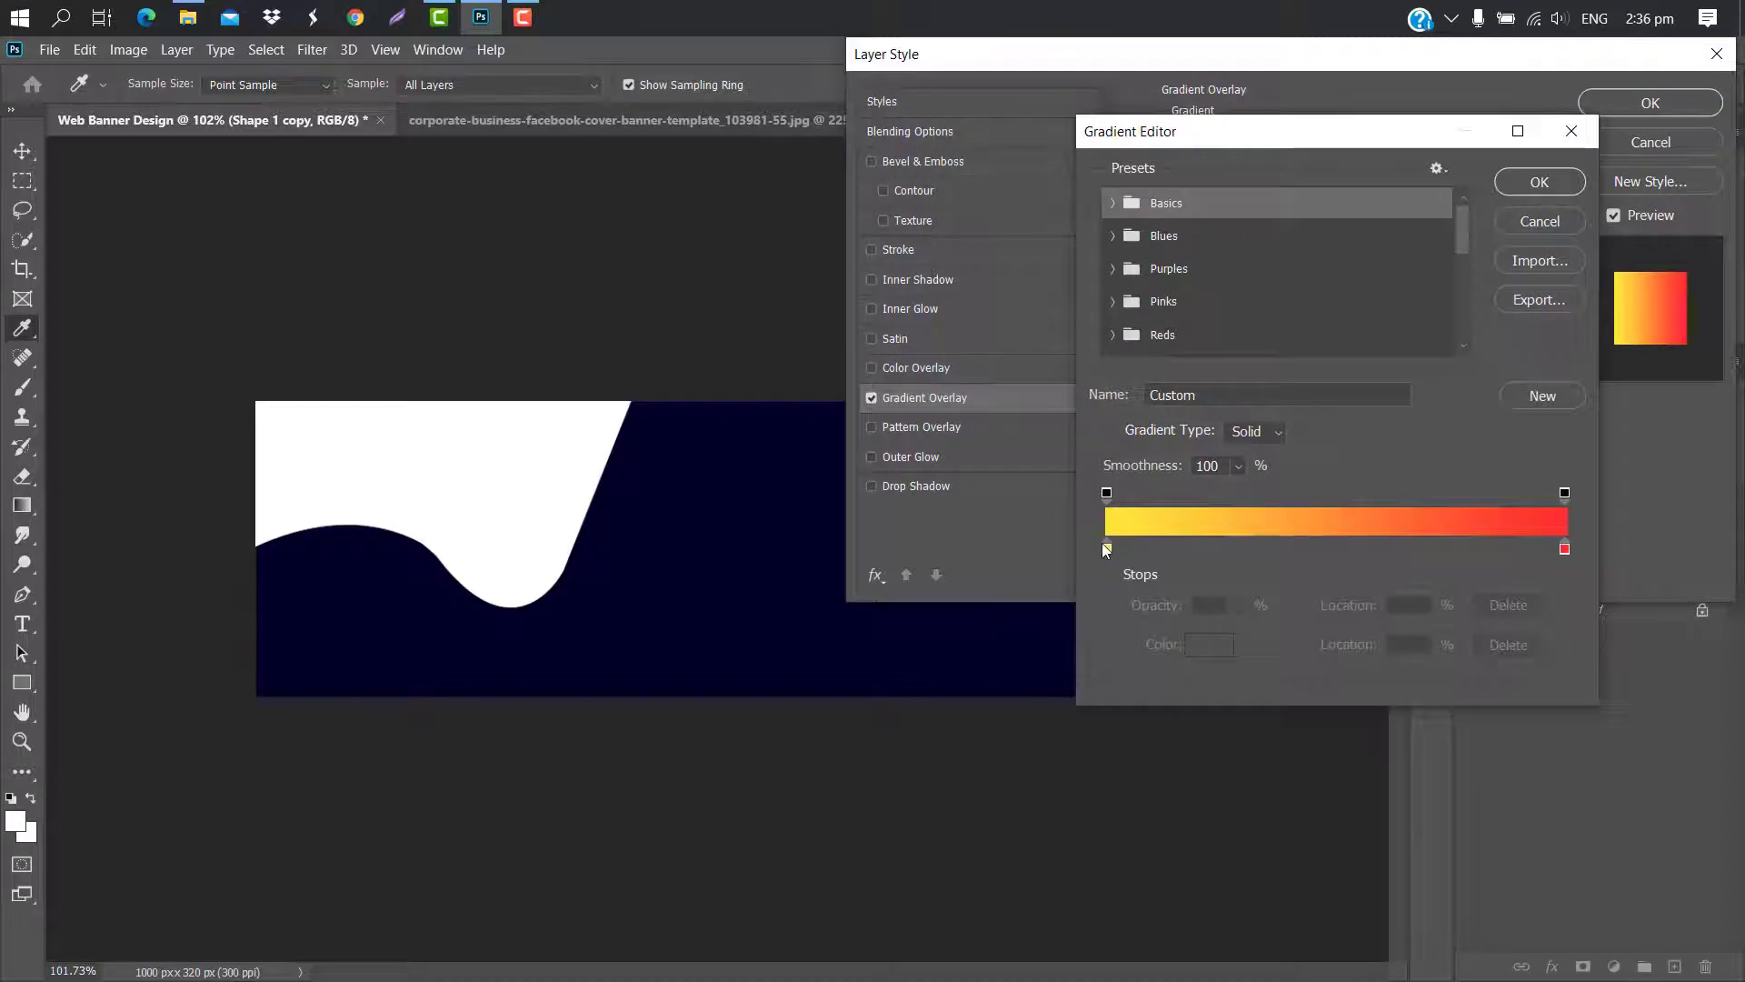
double_click(1107, 549)
drag(1371, 272, 1358, 251)
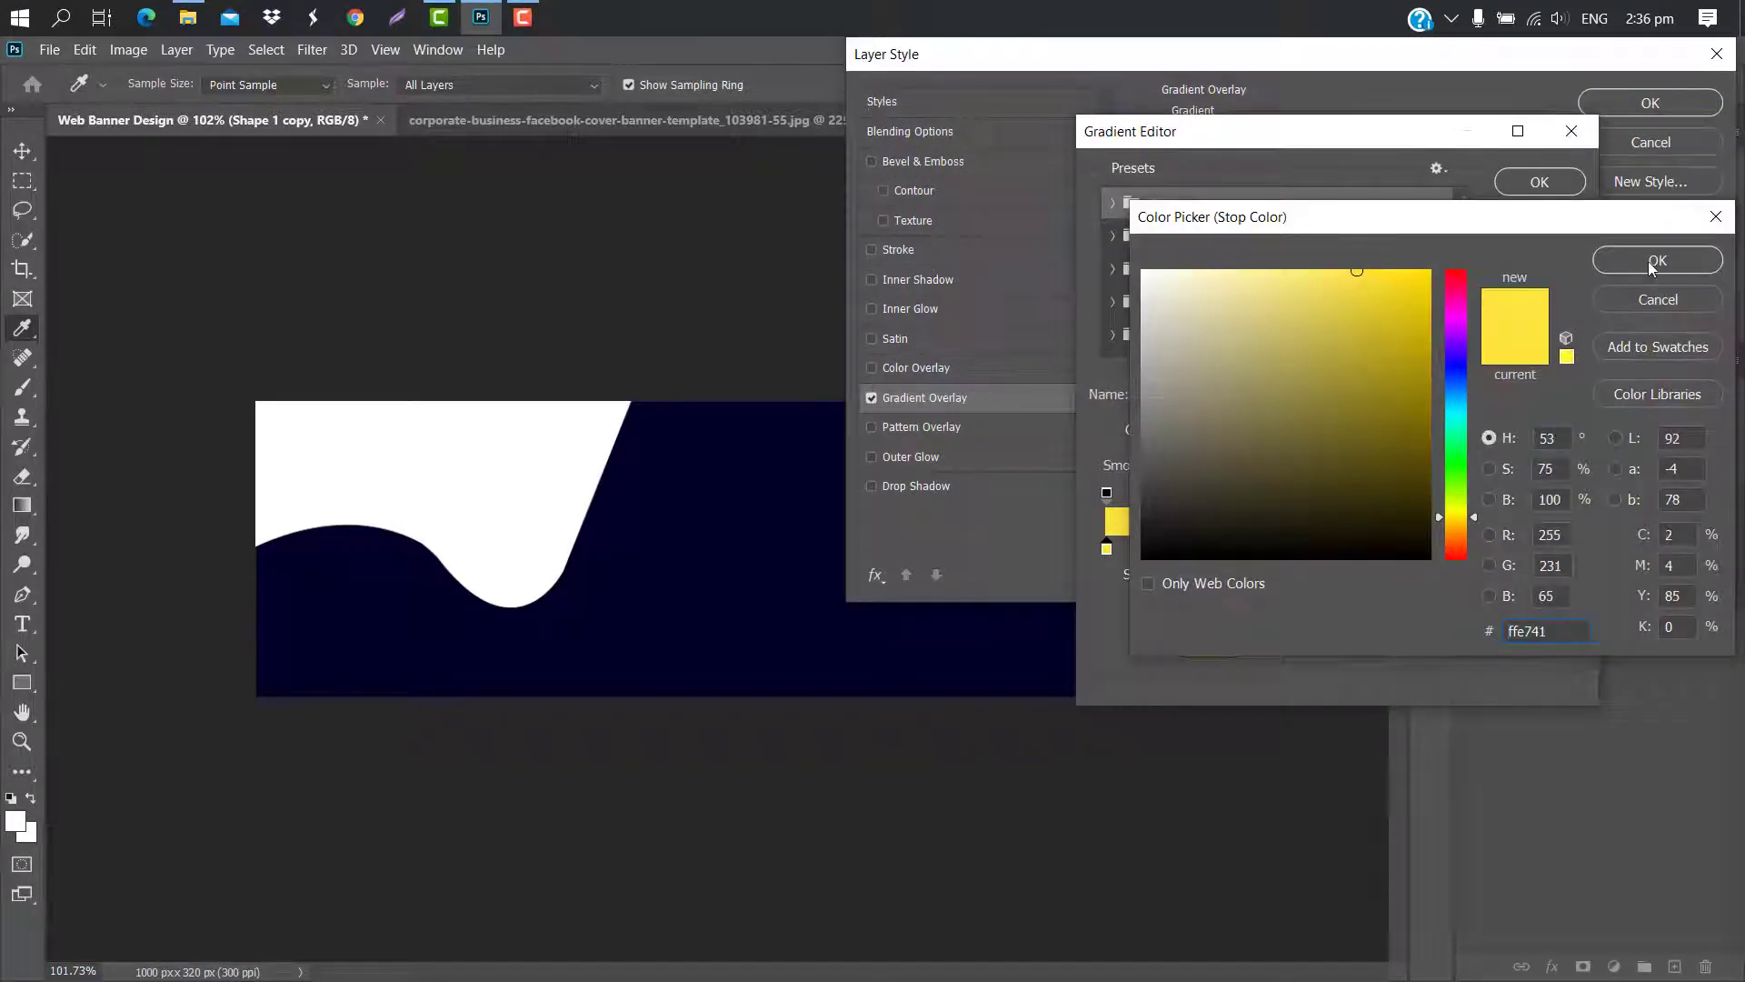
click(1652, 262)
double_click(1564, 549)
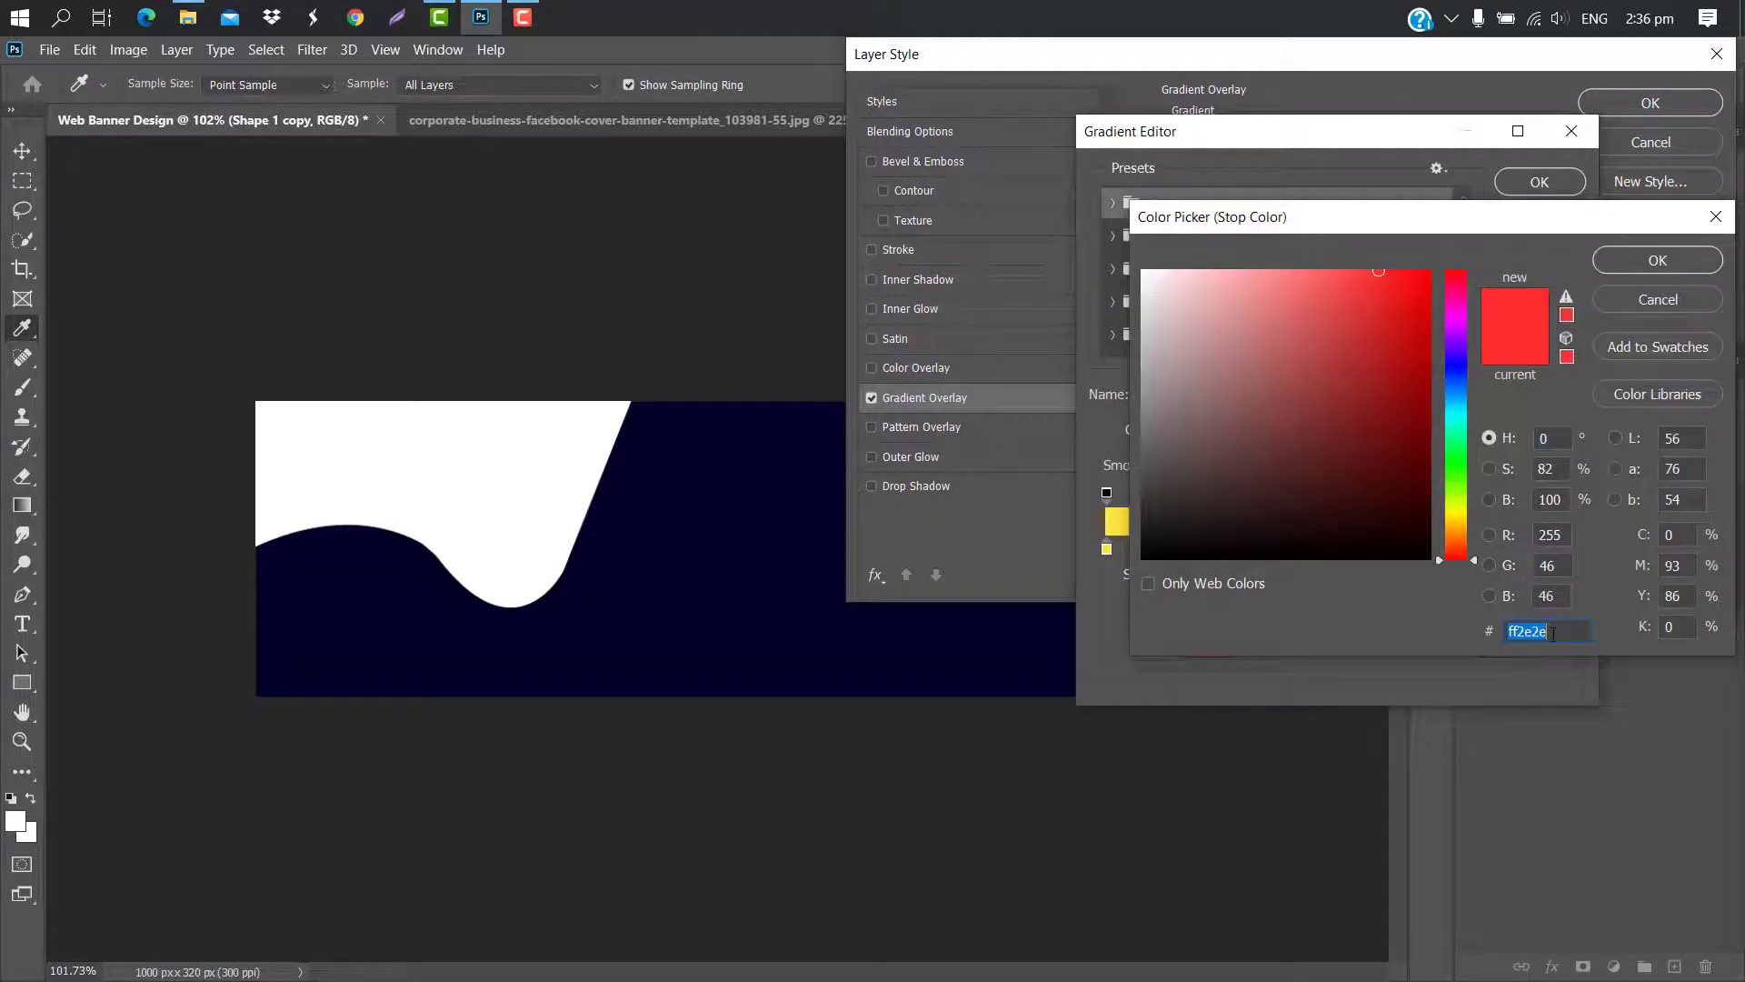
click(1657, 261)
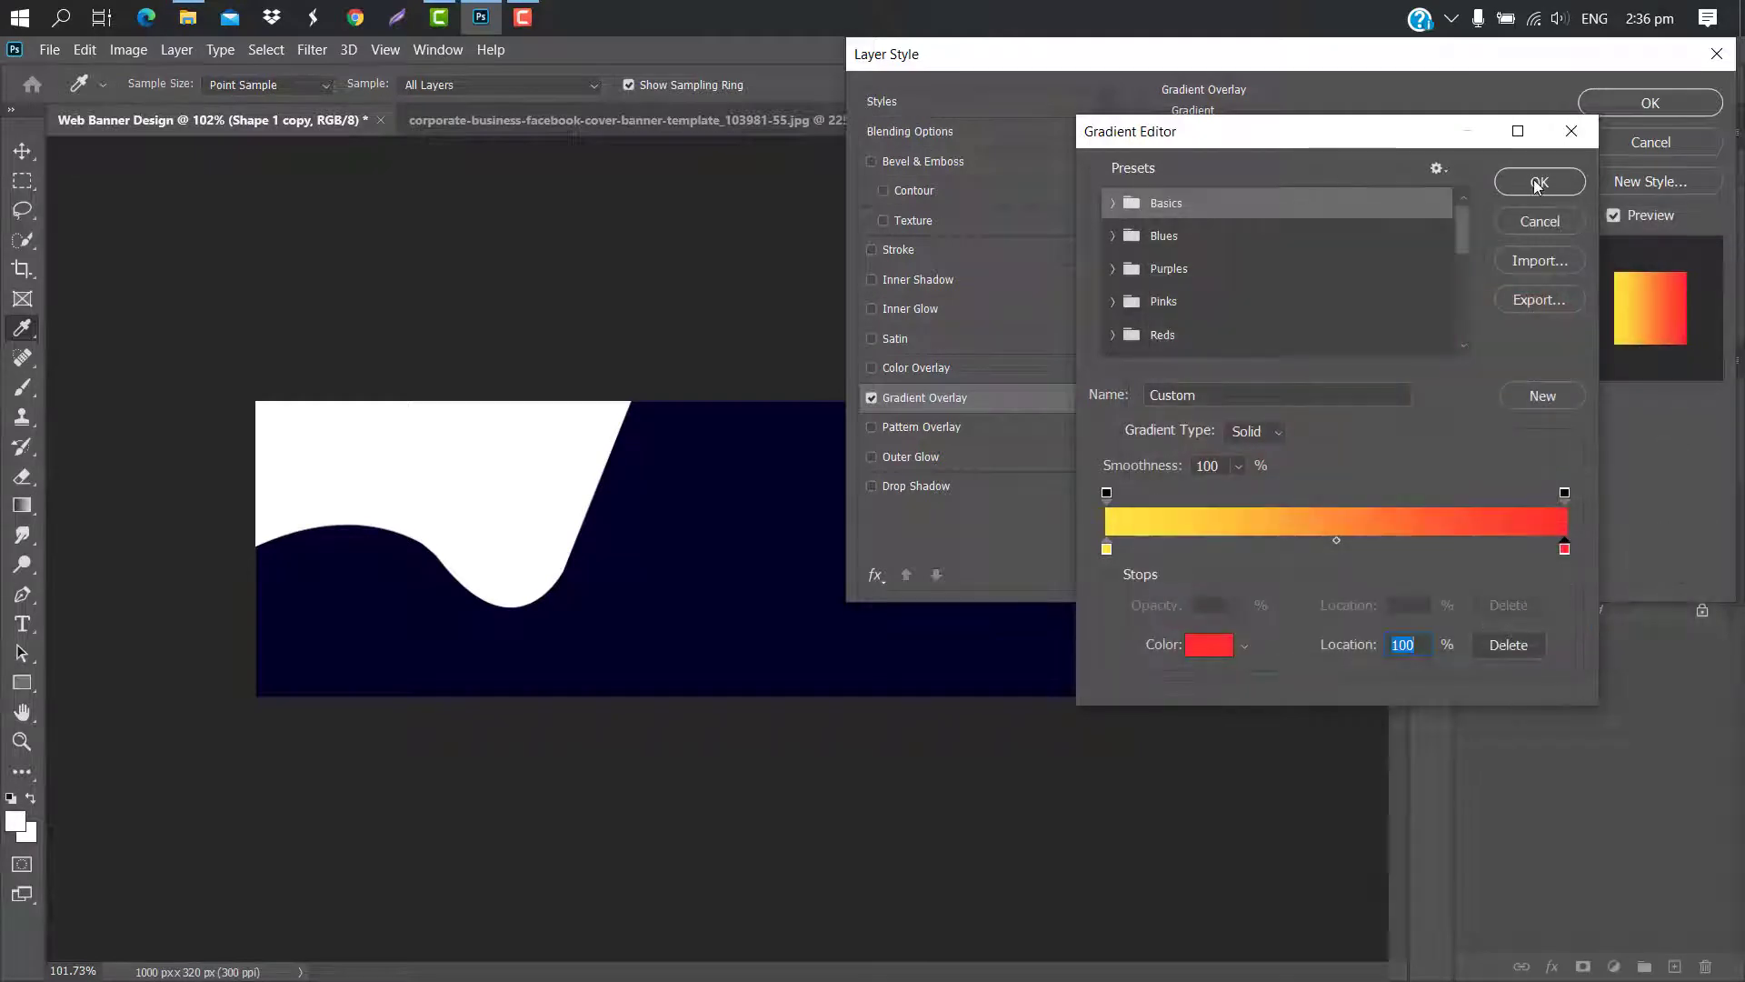
click(1536, 181)
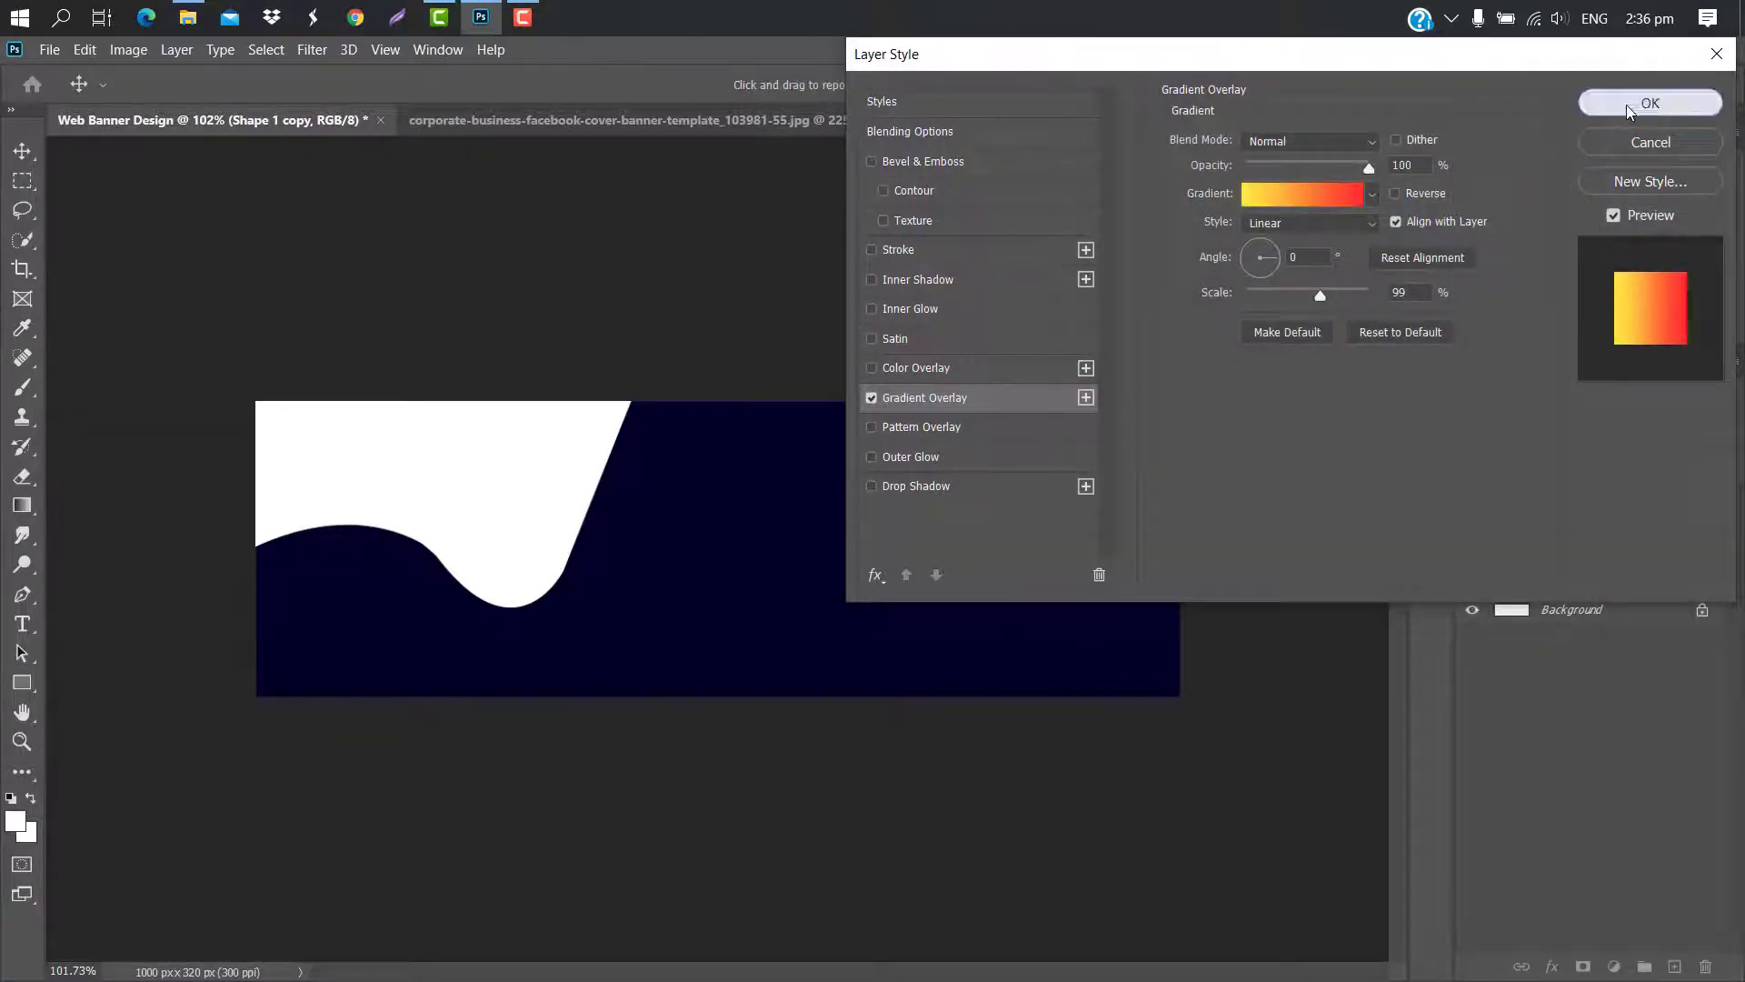
click(1627, 105)
Scale the gradient copy to 107% and offset it down and right so it forms a coloured band along the white shape's edge
key(ctrl+t)
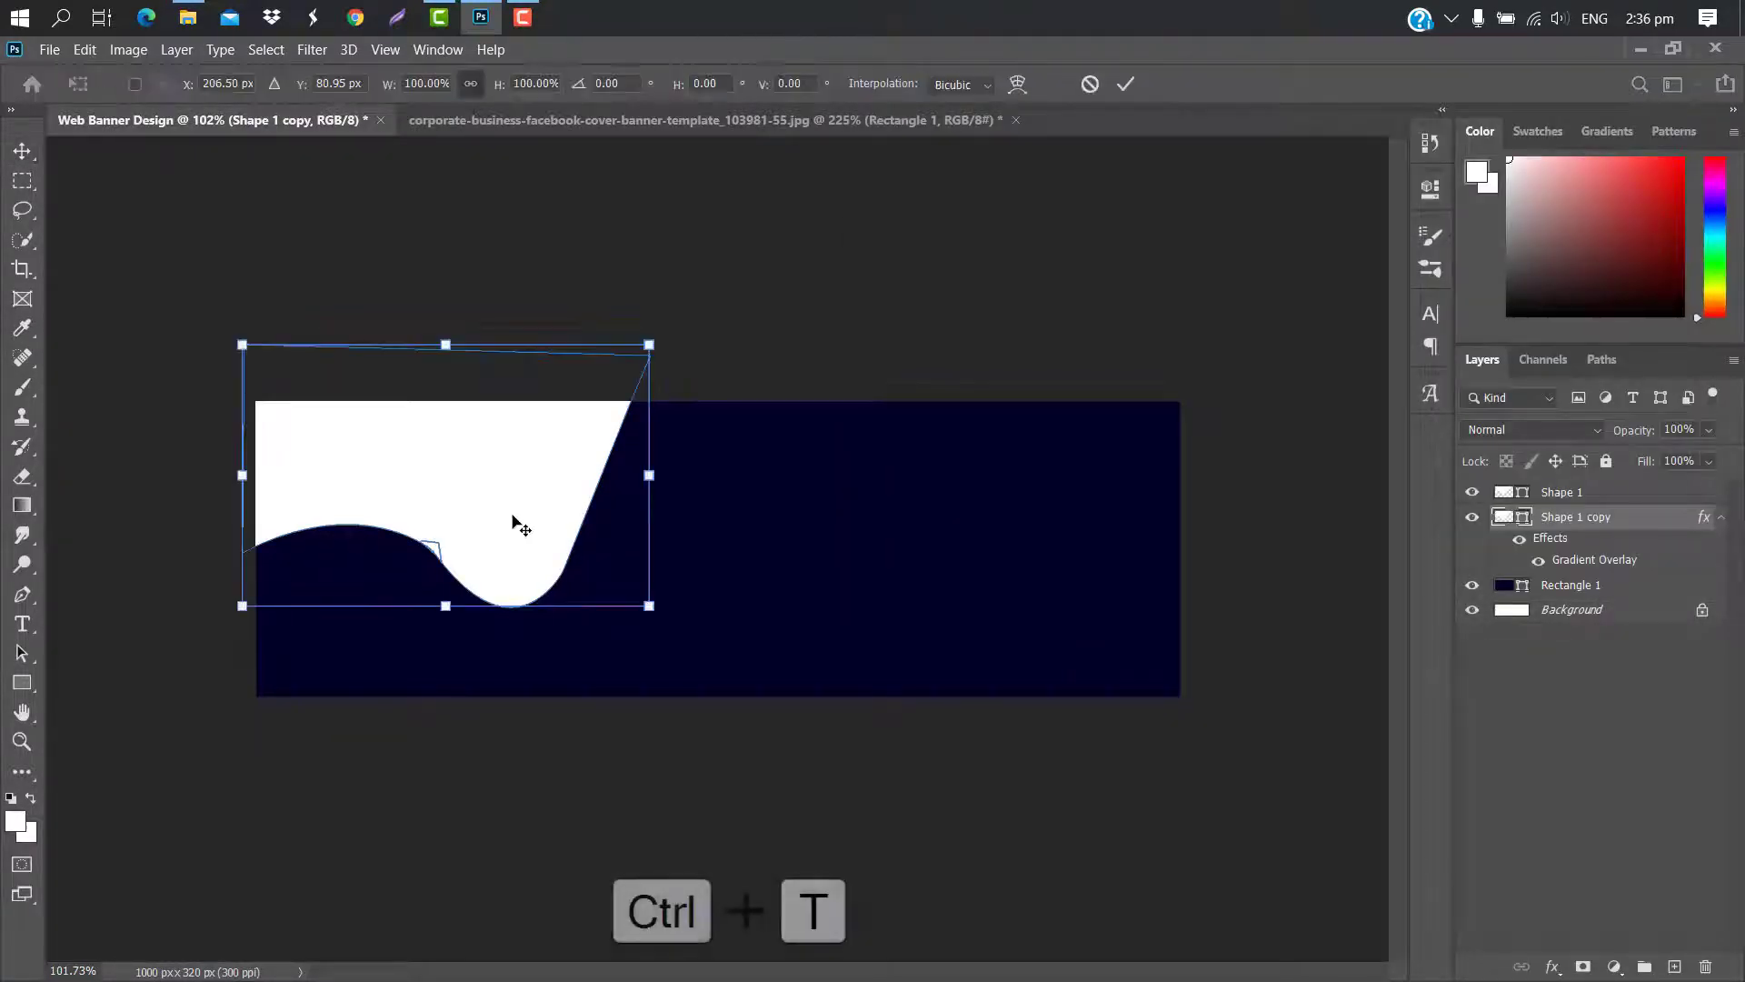
drag(512, 479, 522, 502)
drag(662, 376, 694, 348)
drag(622, 403, 608, 400)
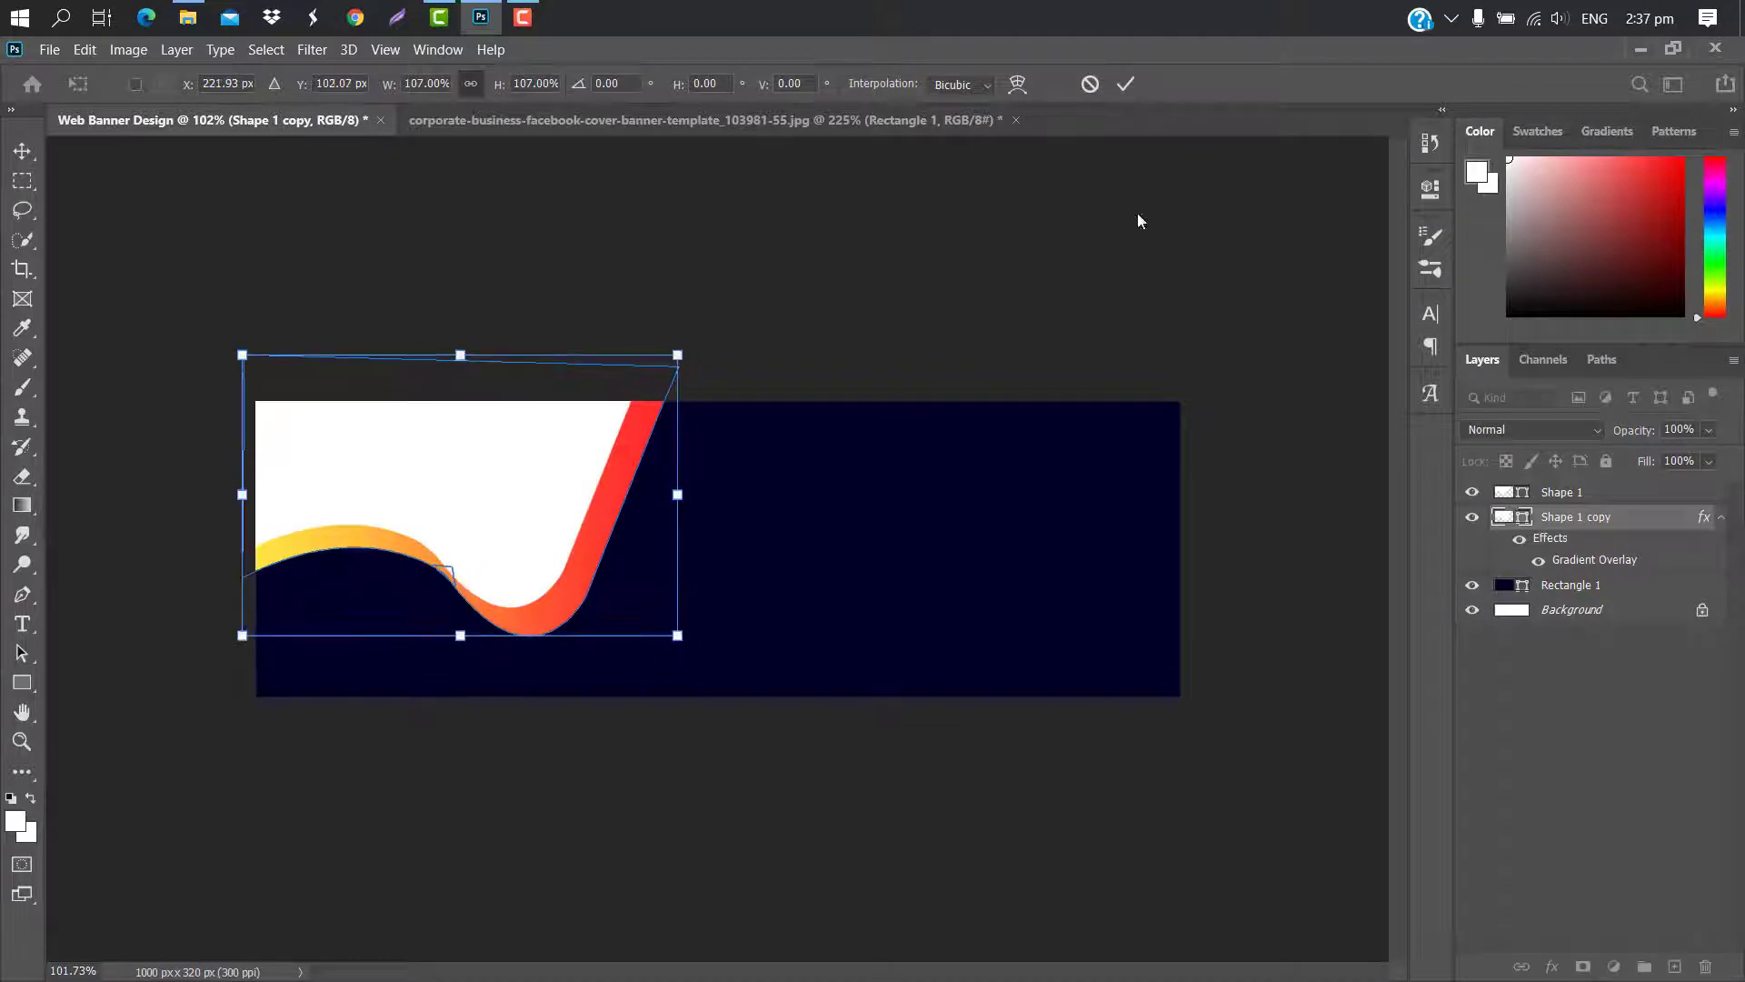
click(1125, 87)
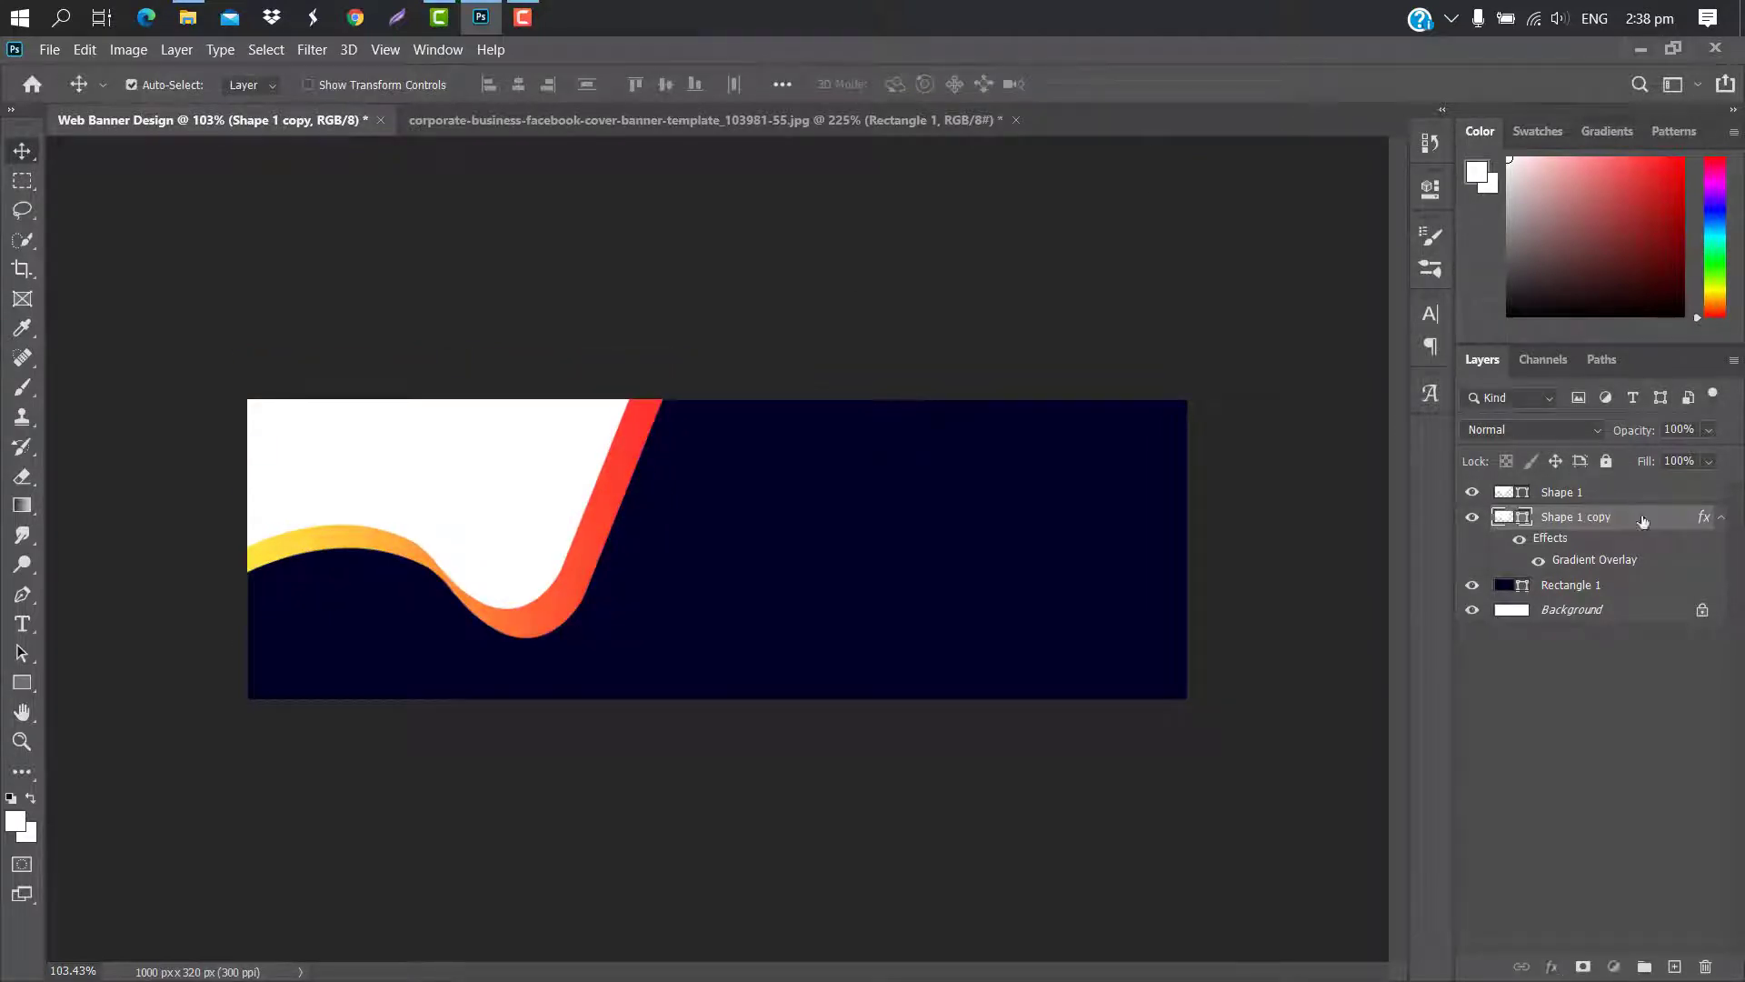
Duplicate the gradient shape, place the new copy beneath it in the layer order, and shift it slightly down and right
drag(1644, 520, 1674, 966)
drag(1664, 522, 1667, 649)
key(ctrl+t)
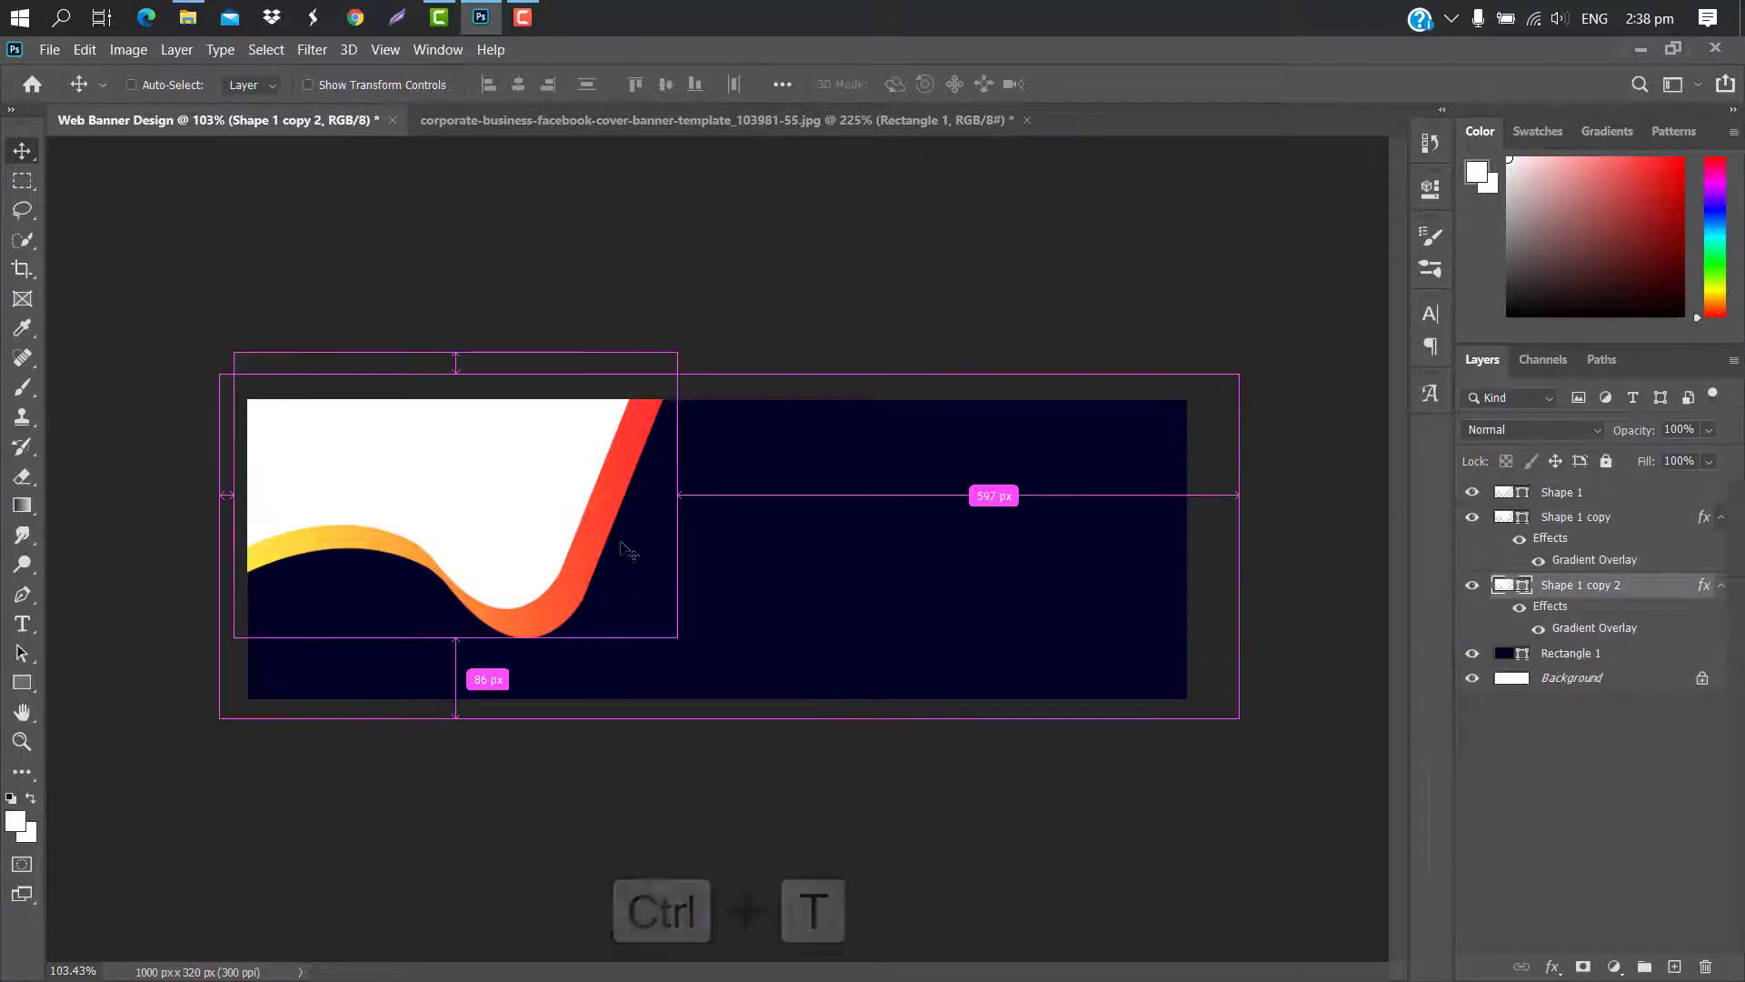
mouse_move(536, 496)
mouse_down()
mouse_move(566, 546)
mouse_move(558, 510)
mouse_up()
Change the red end stop of the lowest wave copy's Gradient Overlay to dd2026
double_click(1552, 585)
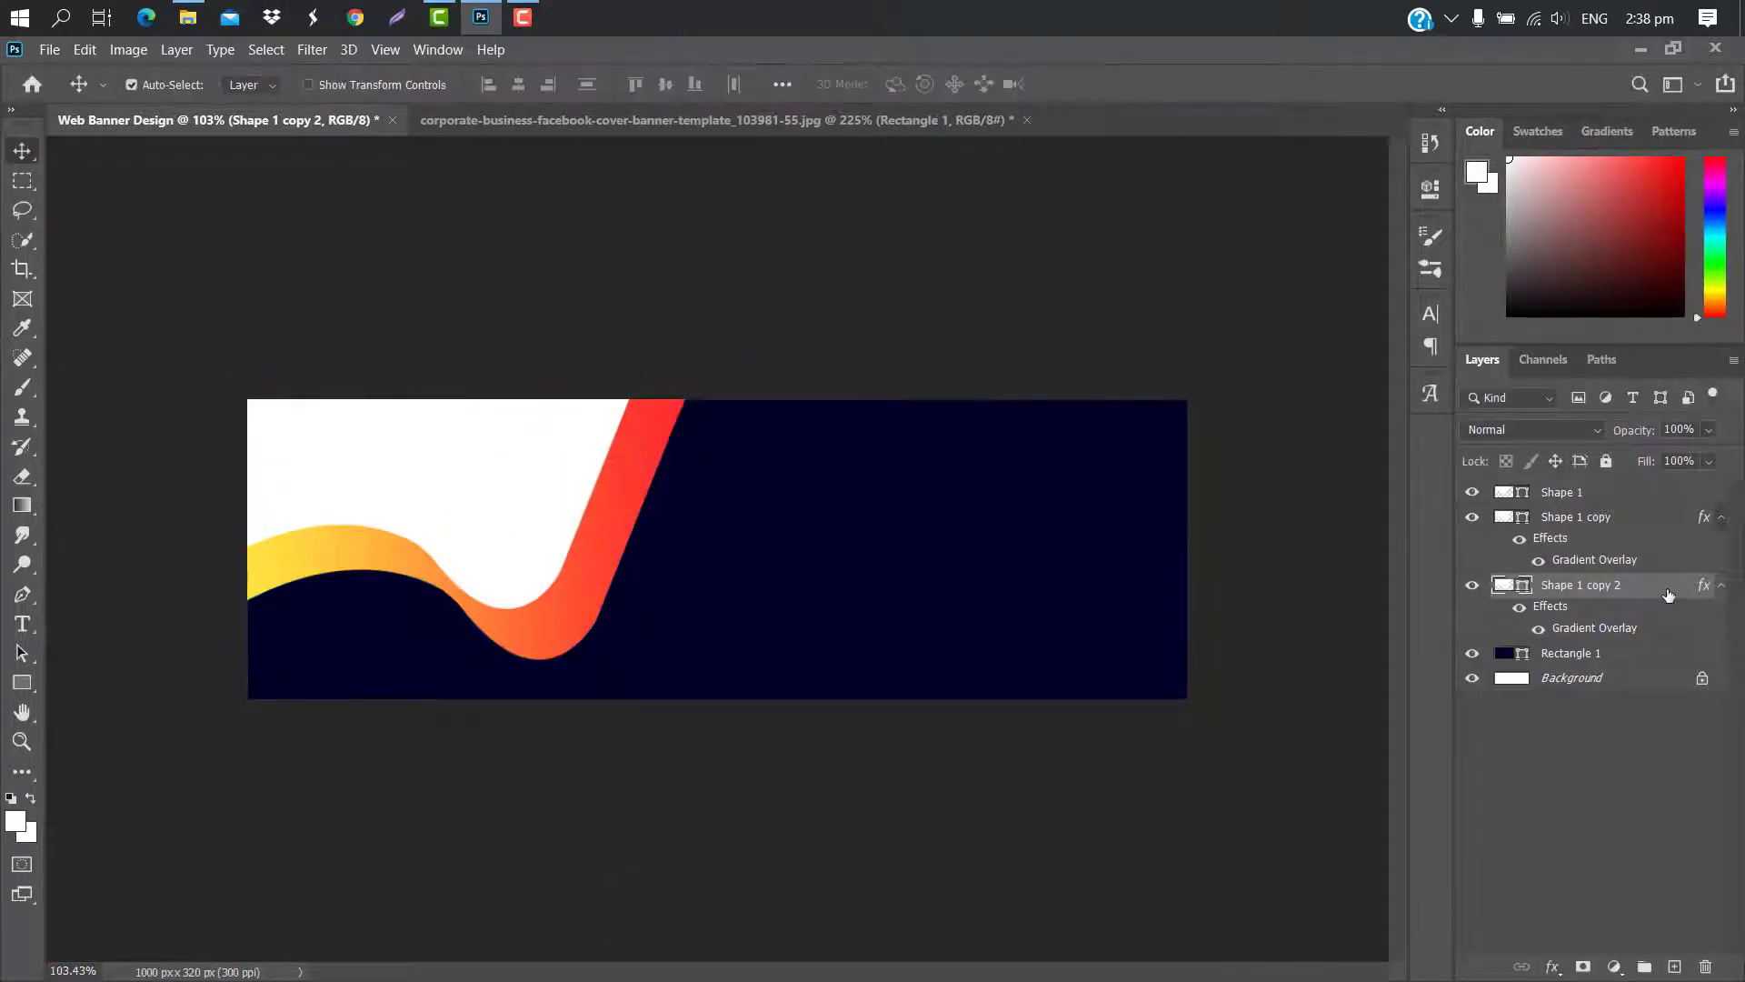
click(994, 400)
click(1318, 187)
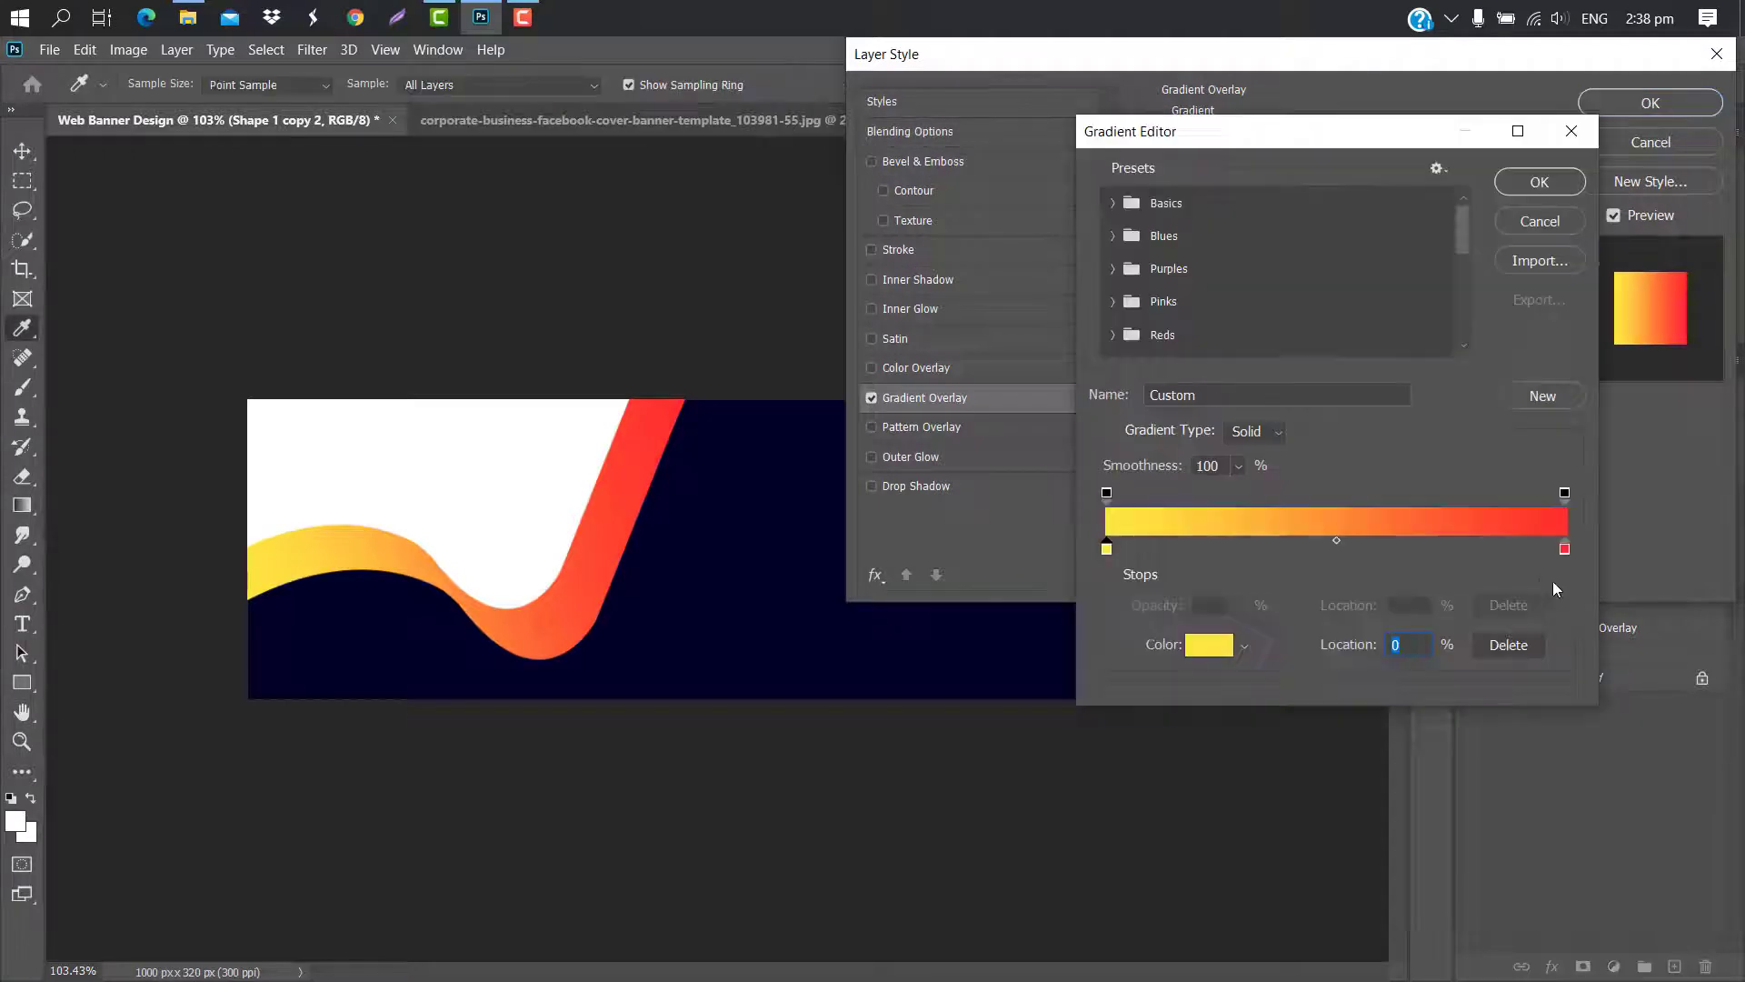
double_click(1564, 549)
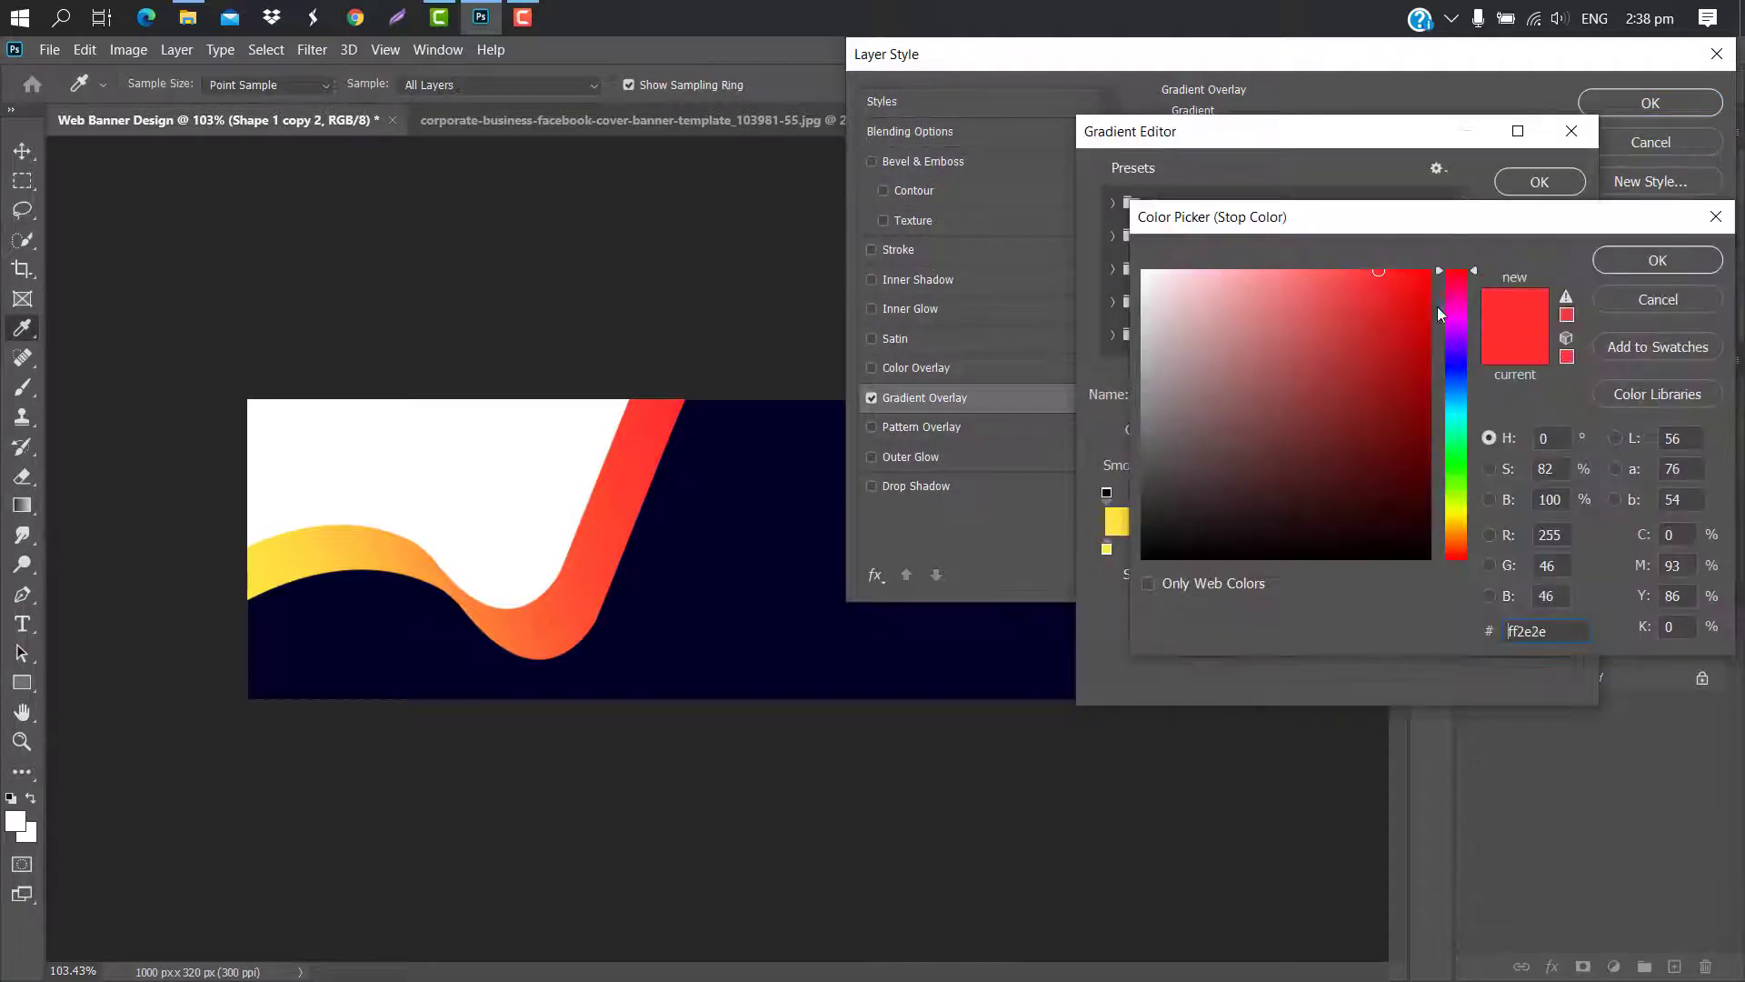
text(dd2026)
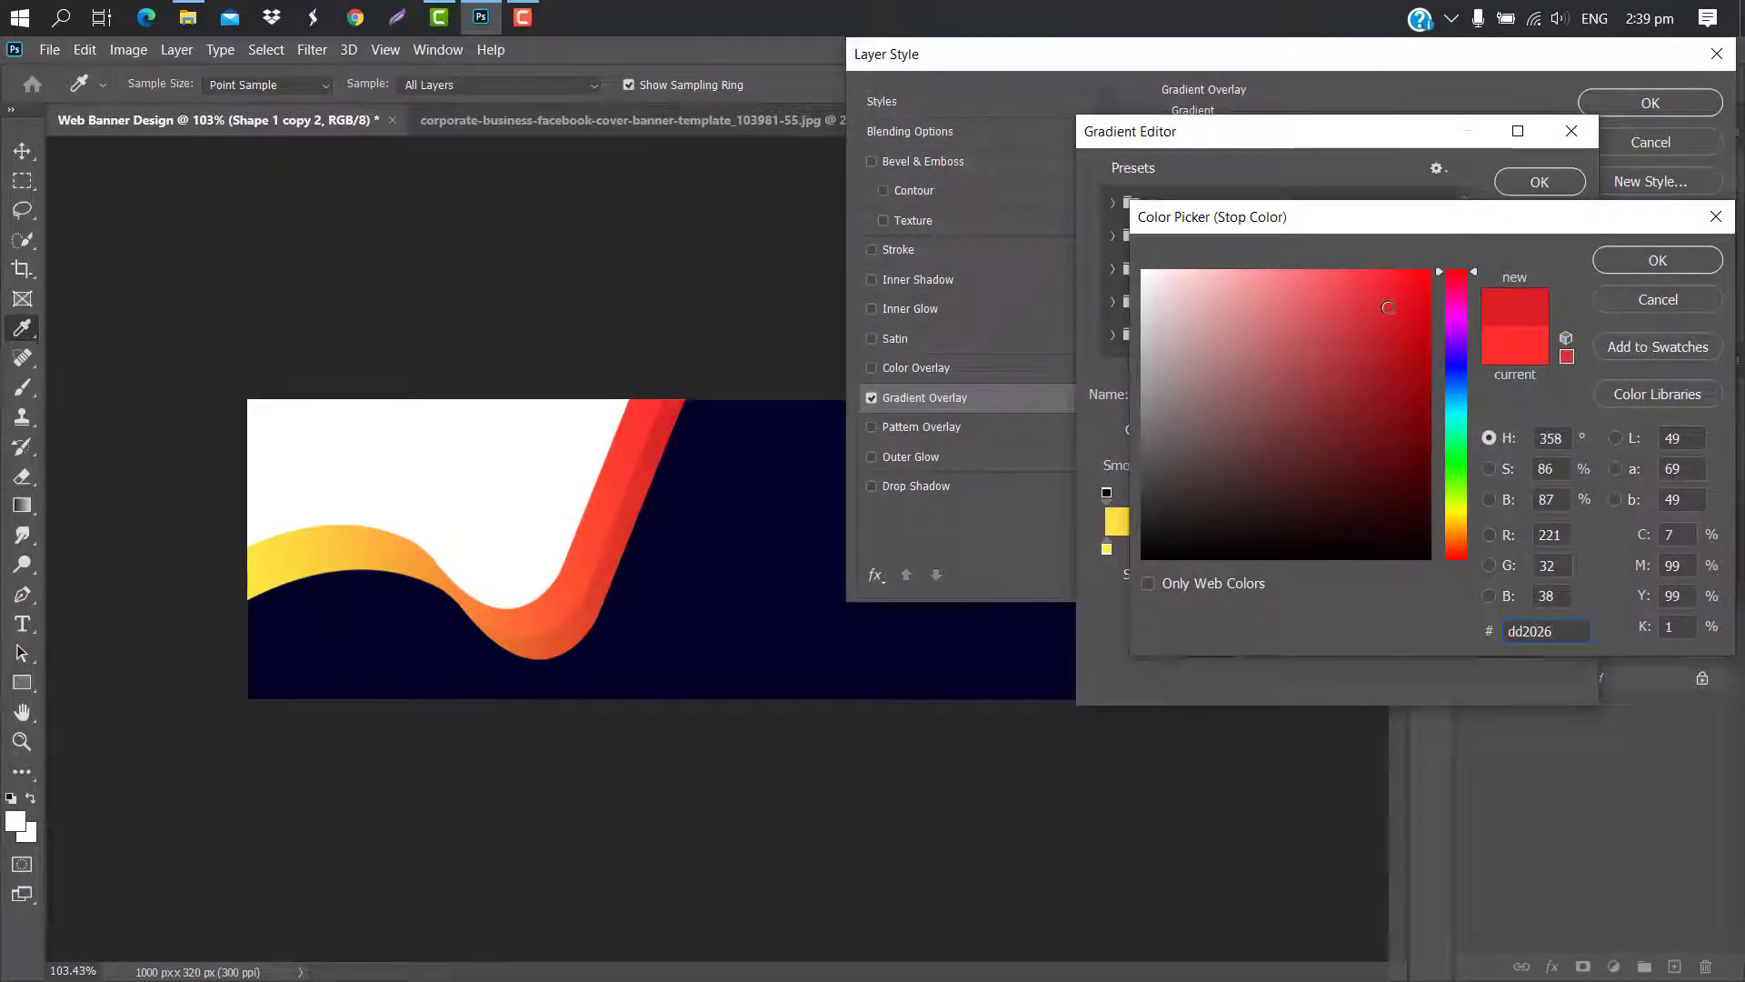
click(1658, 262)
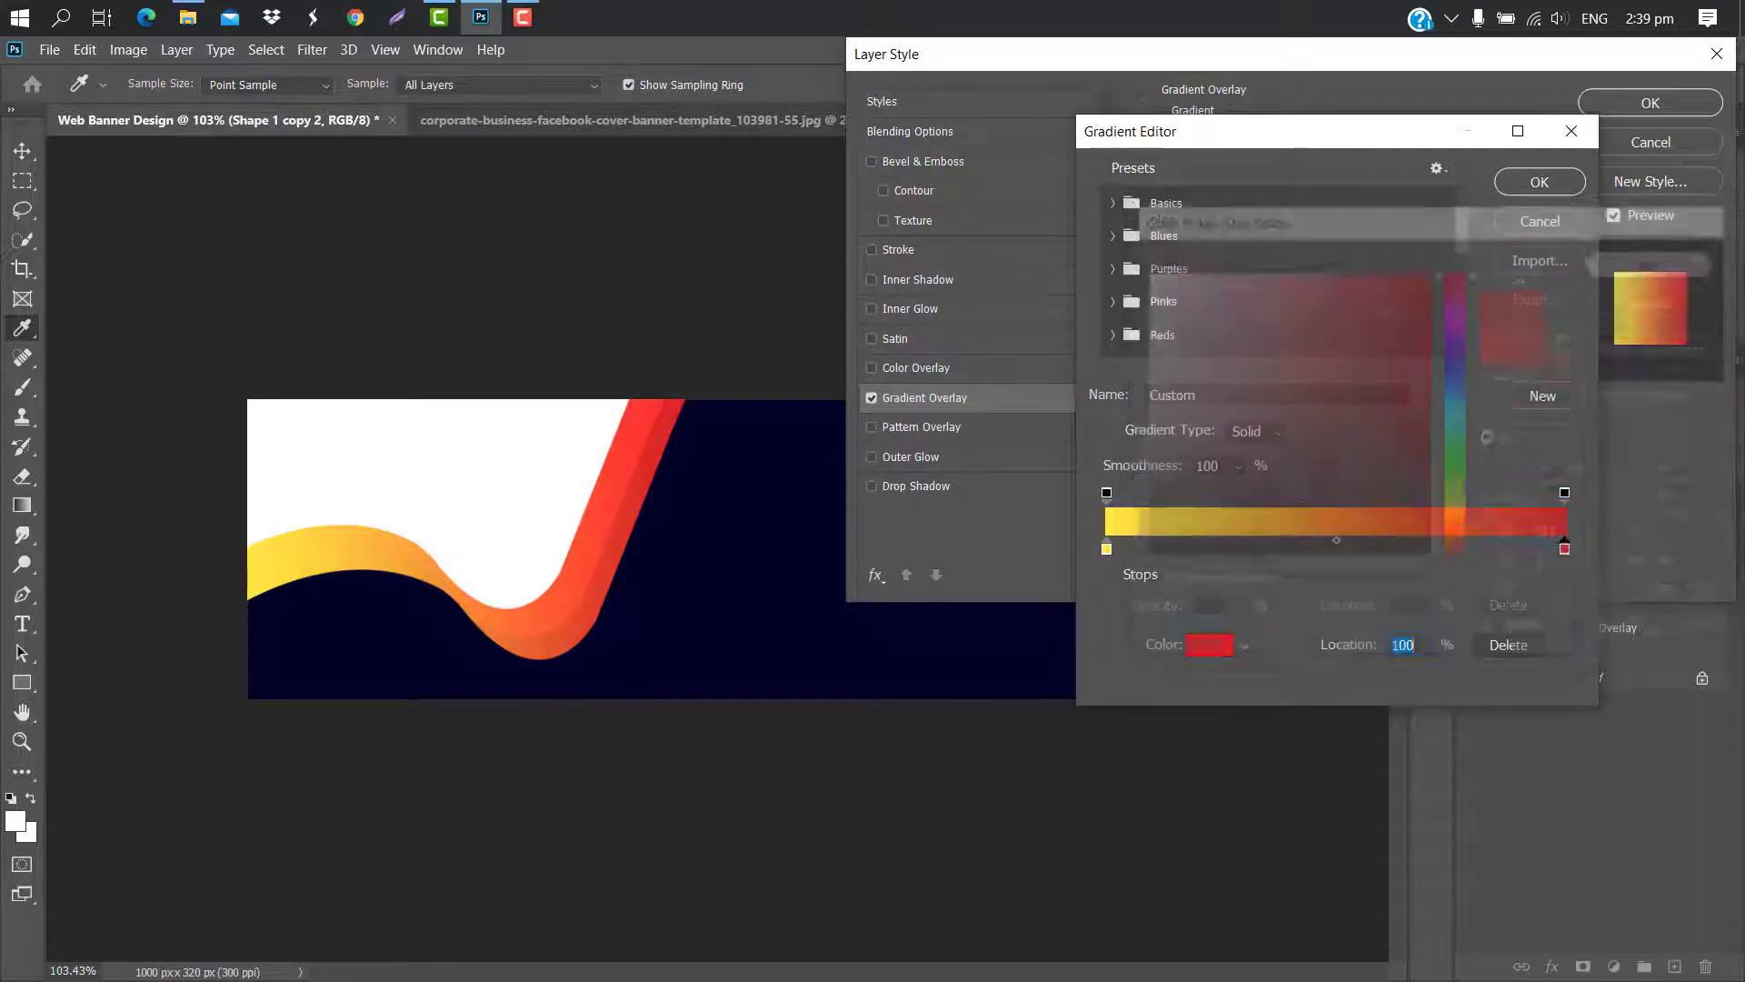
Sample the banner's navy 010028 for the gradient's yellow stop, set that stop's location to 2%, and apply the Gradient Overlay
double_click(1105, 547)
click(740, 584)
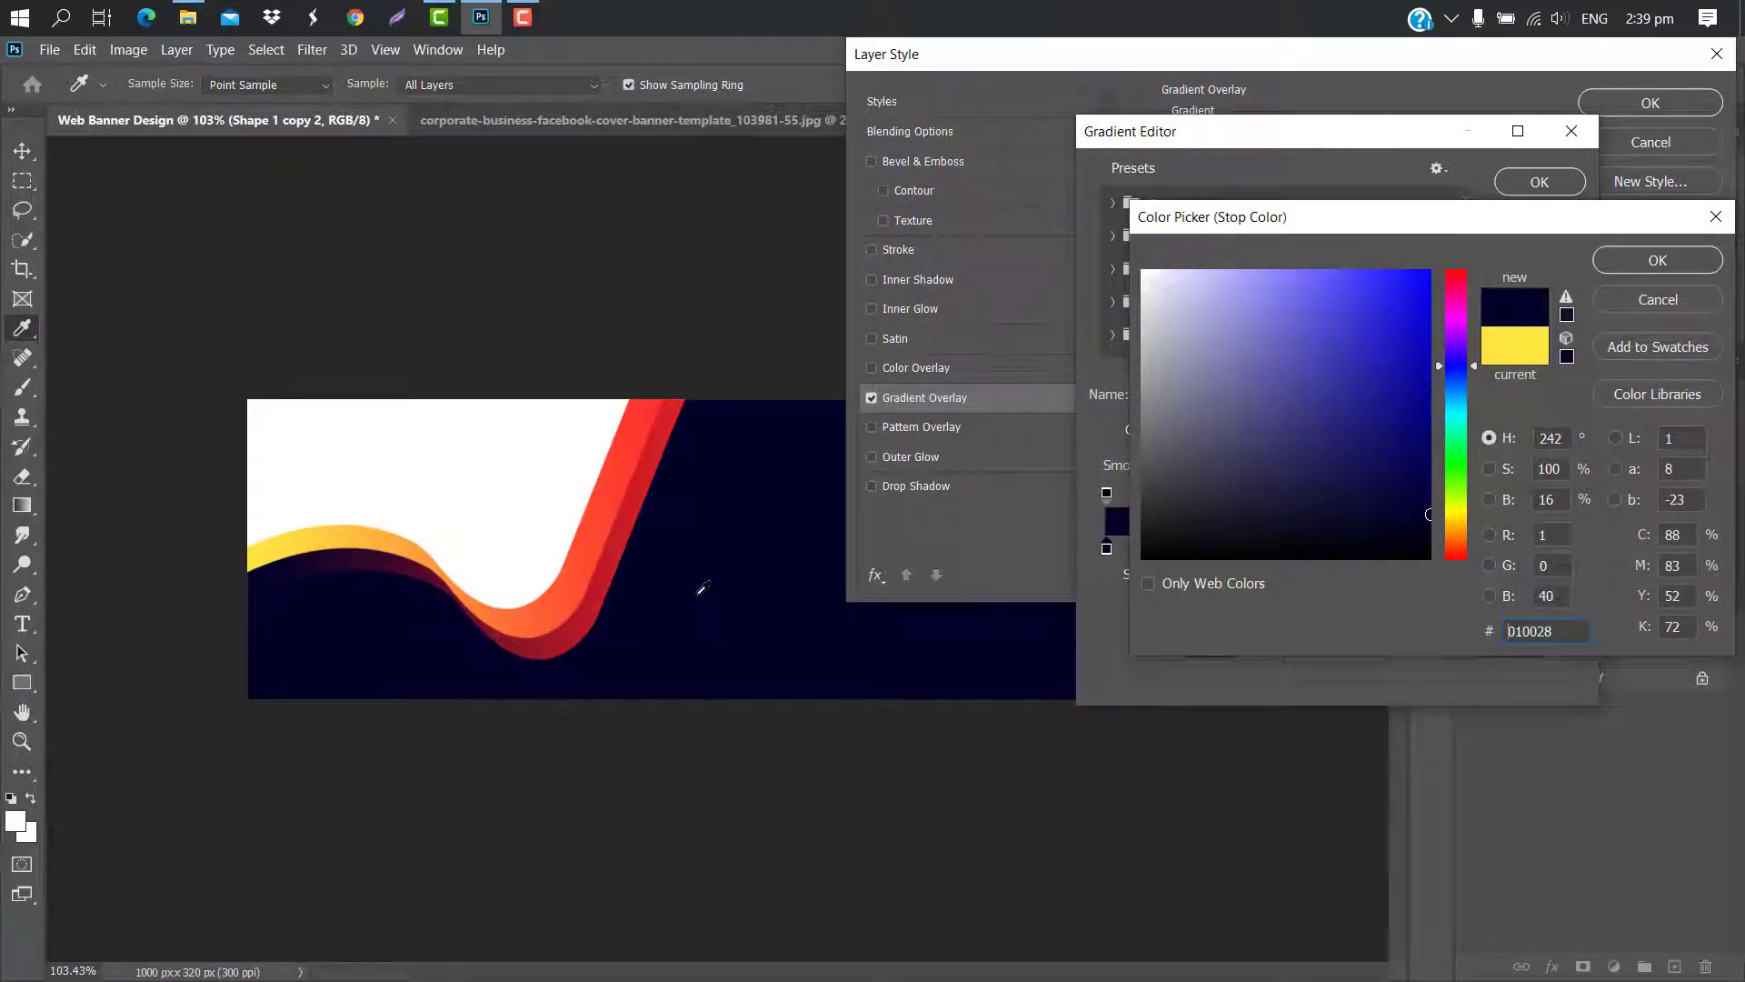
click(1625, 259)
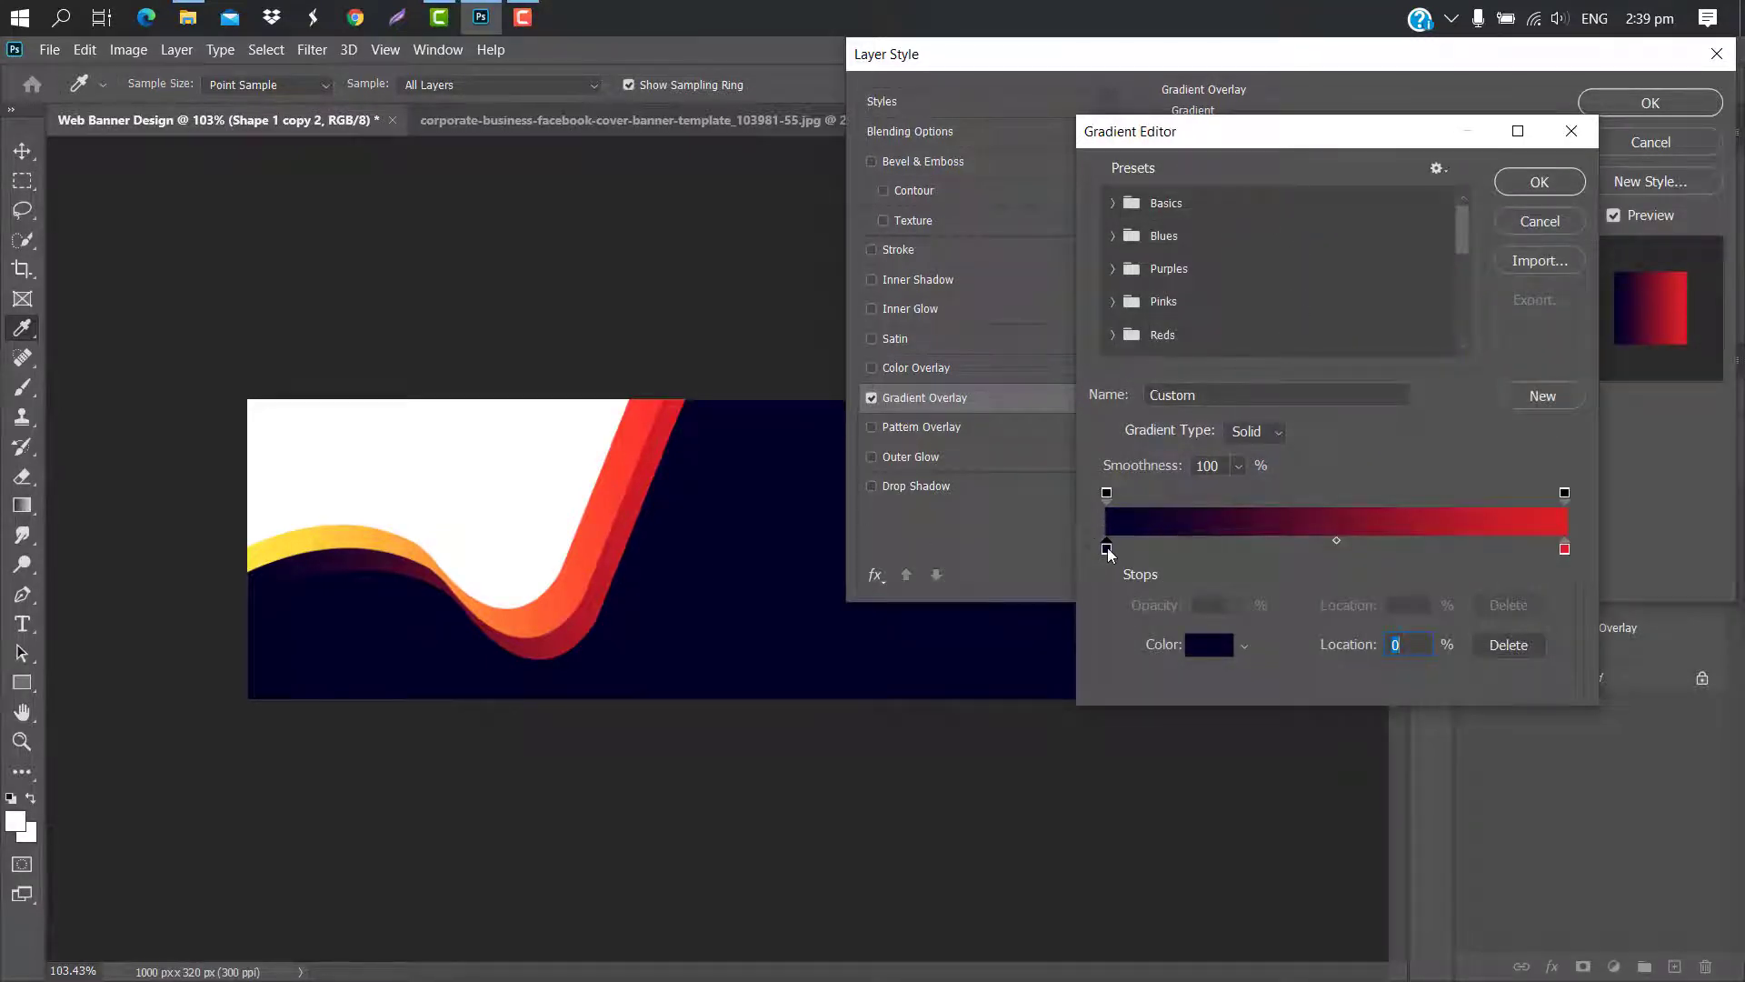
drag(1108, 549, 1116, 552)
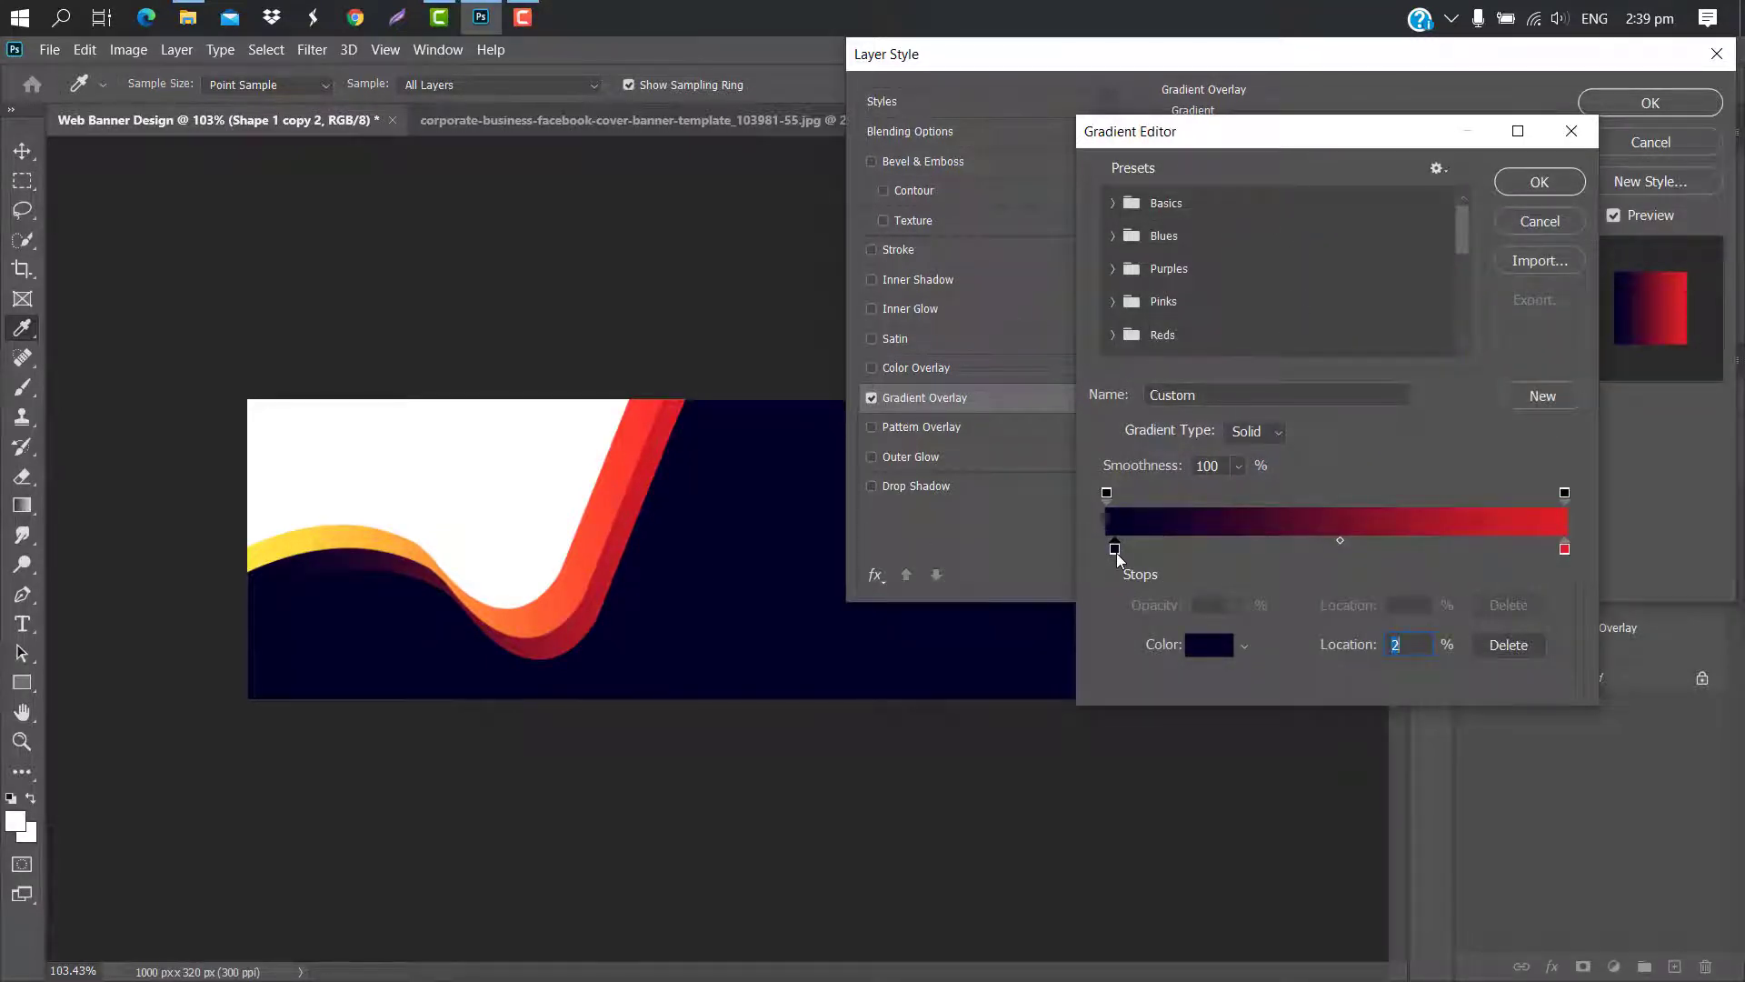
click(1539, 182)
click(1647, 103)
Free-transform the lowest wave copy slightly so its dark red band is wider along the slanted edge
key(ctrl+t)
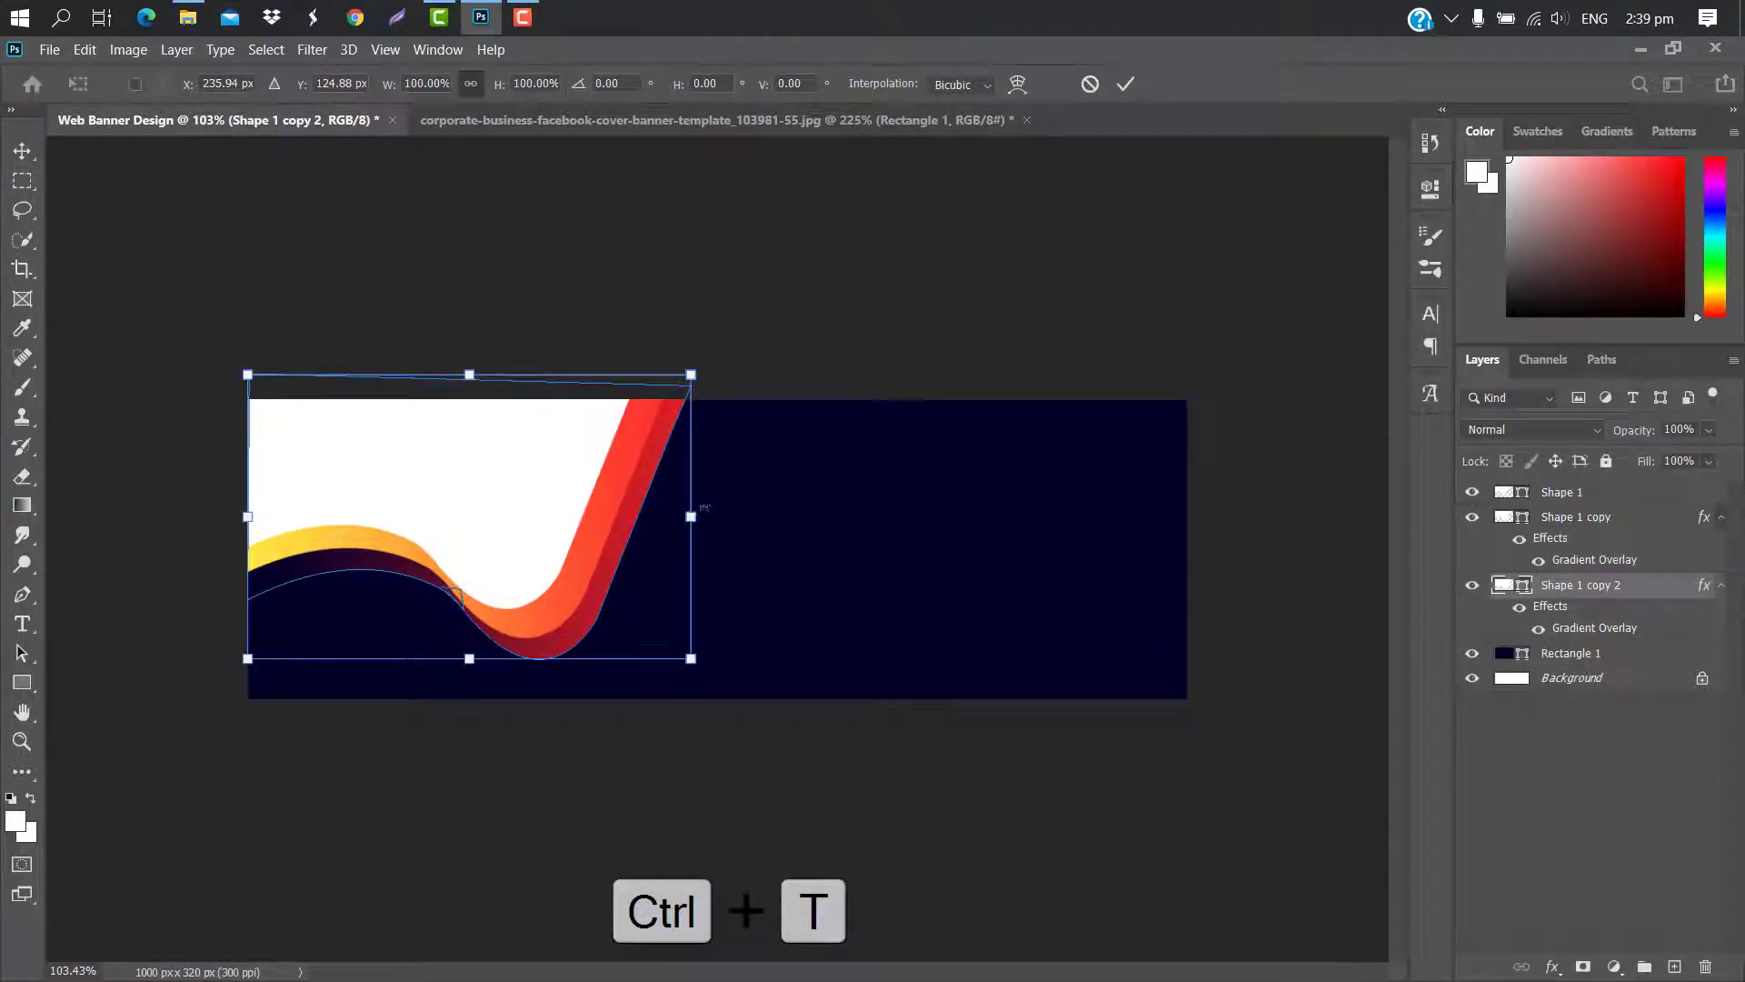
drag(704, 508, 710, 350)
scroll(733, 507, up, 3)
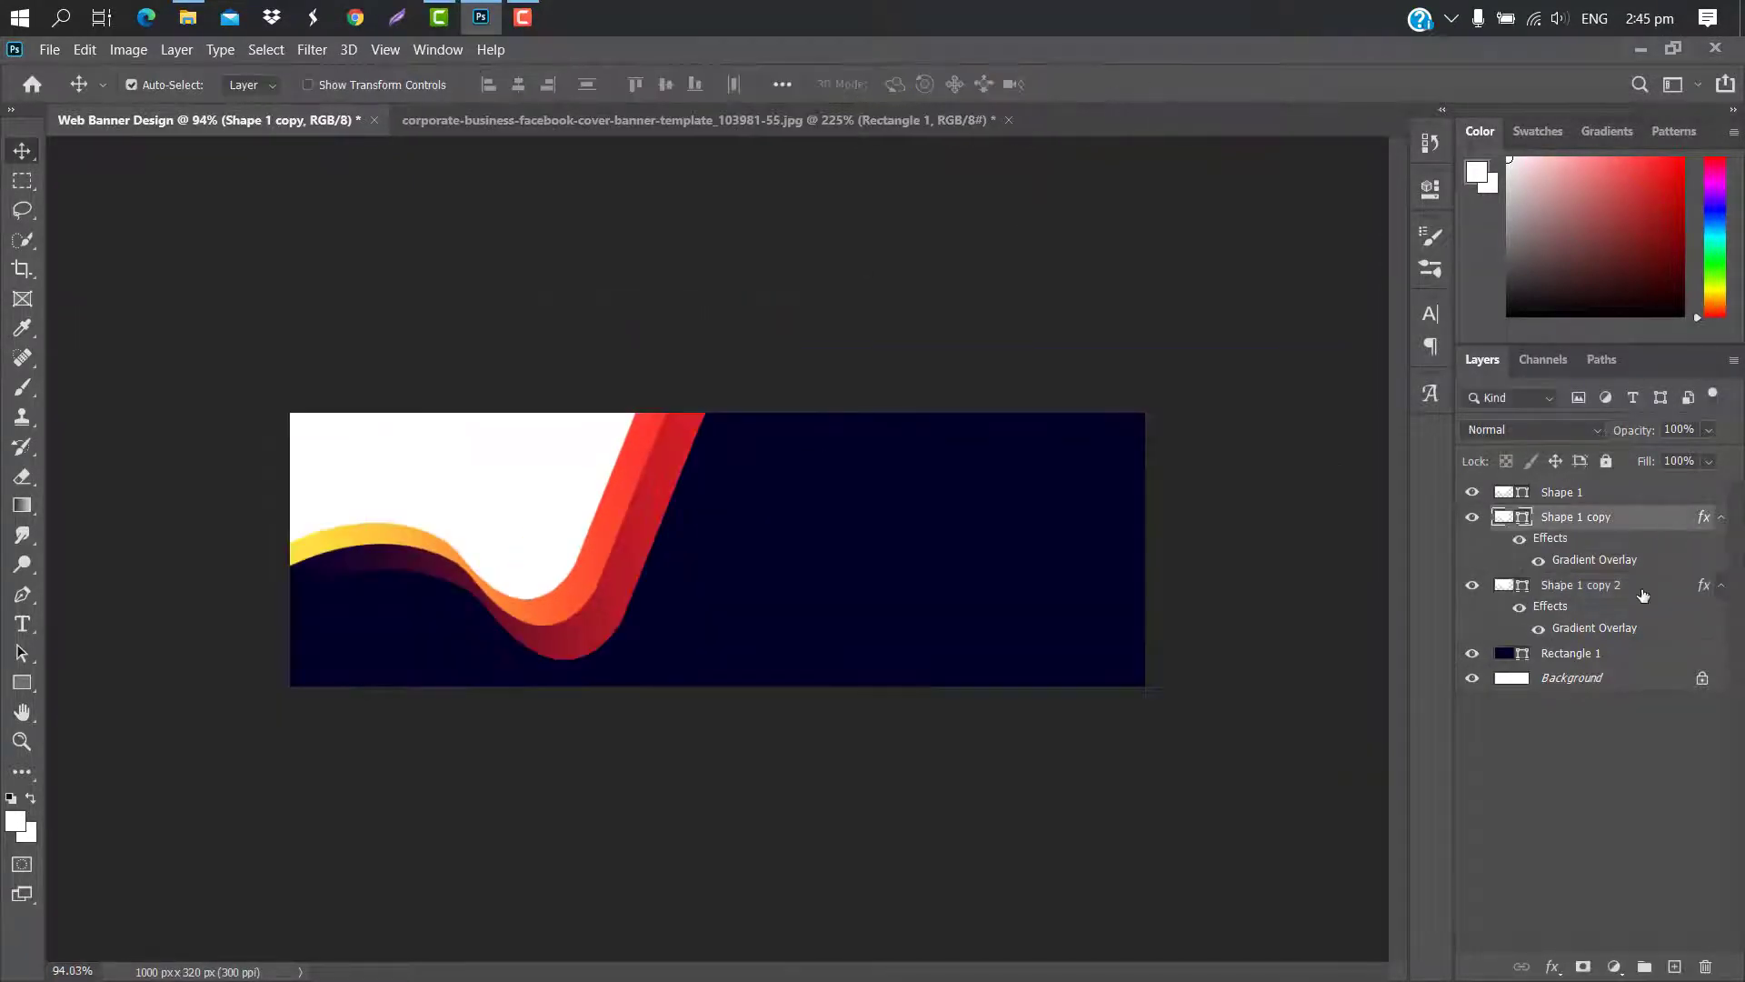
Group the two gradient wave layers beneath the white shape and duplicate the group
shift+click(1643, 595)
click(1647, 967)
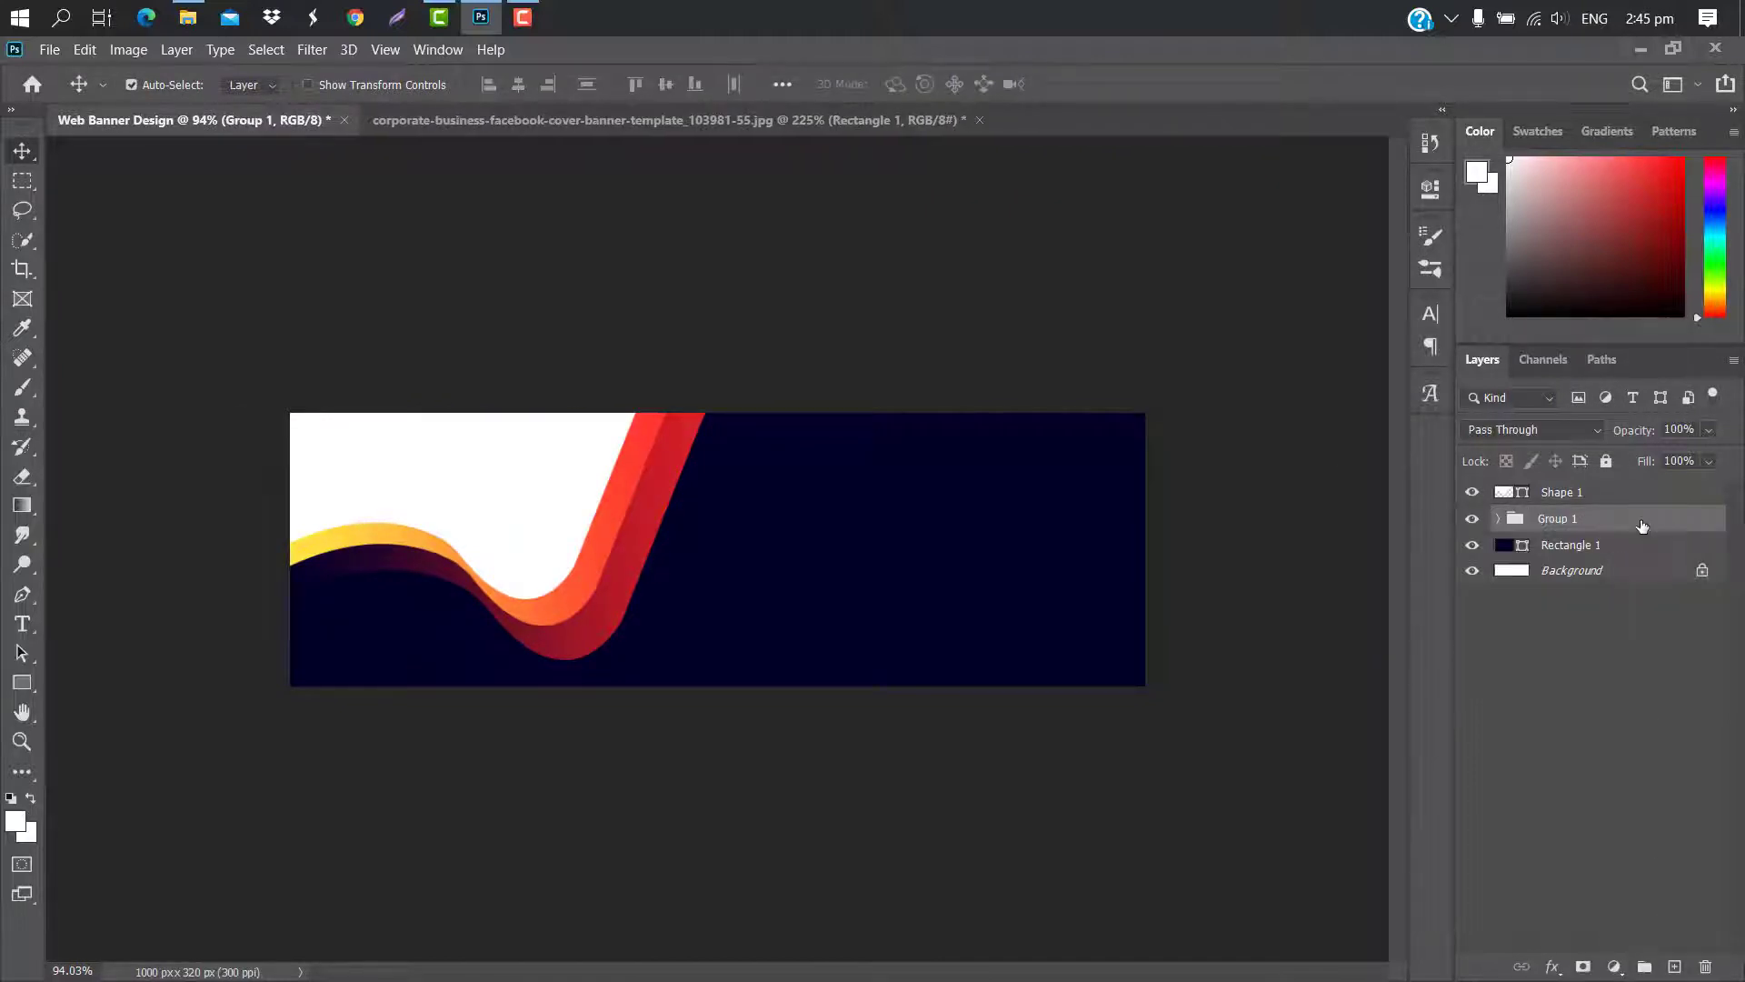
drag(1640, 528, 1675, 967)
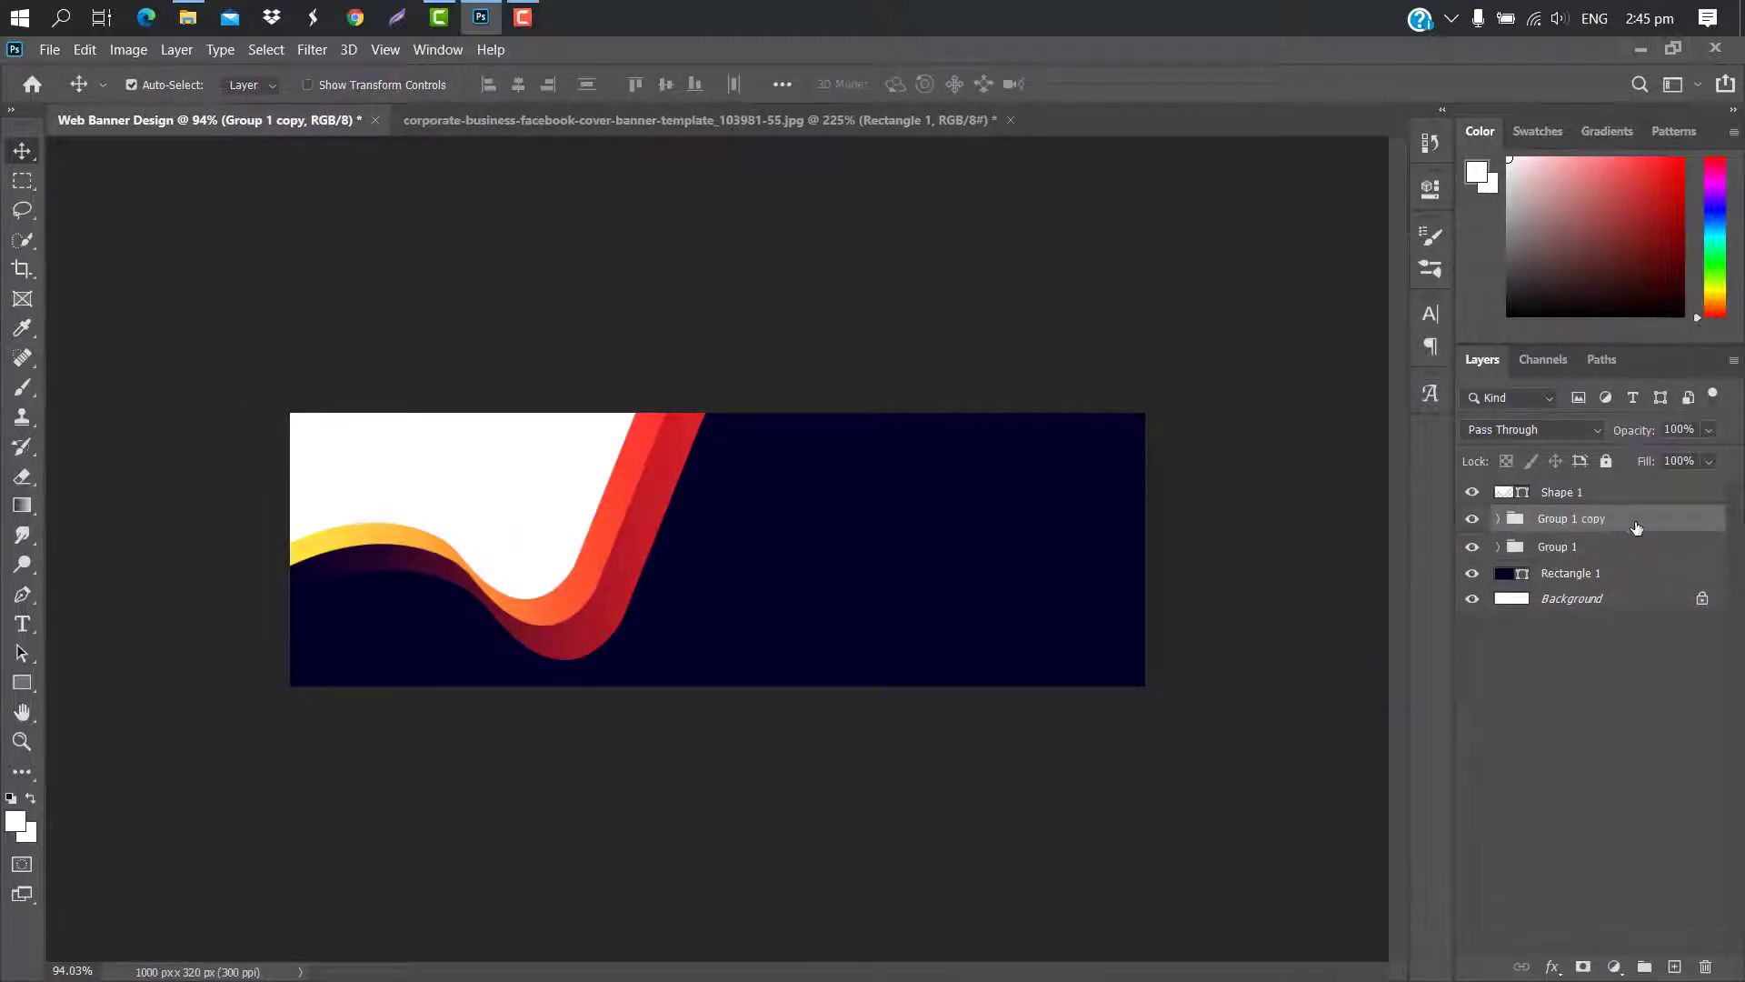
Rotate the duplicated wave group 180° and move it into the banner's lower-right corner
key(ctrl+t)
right_click(492, 473)
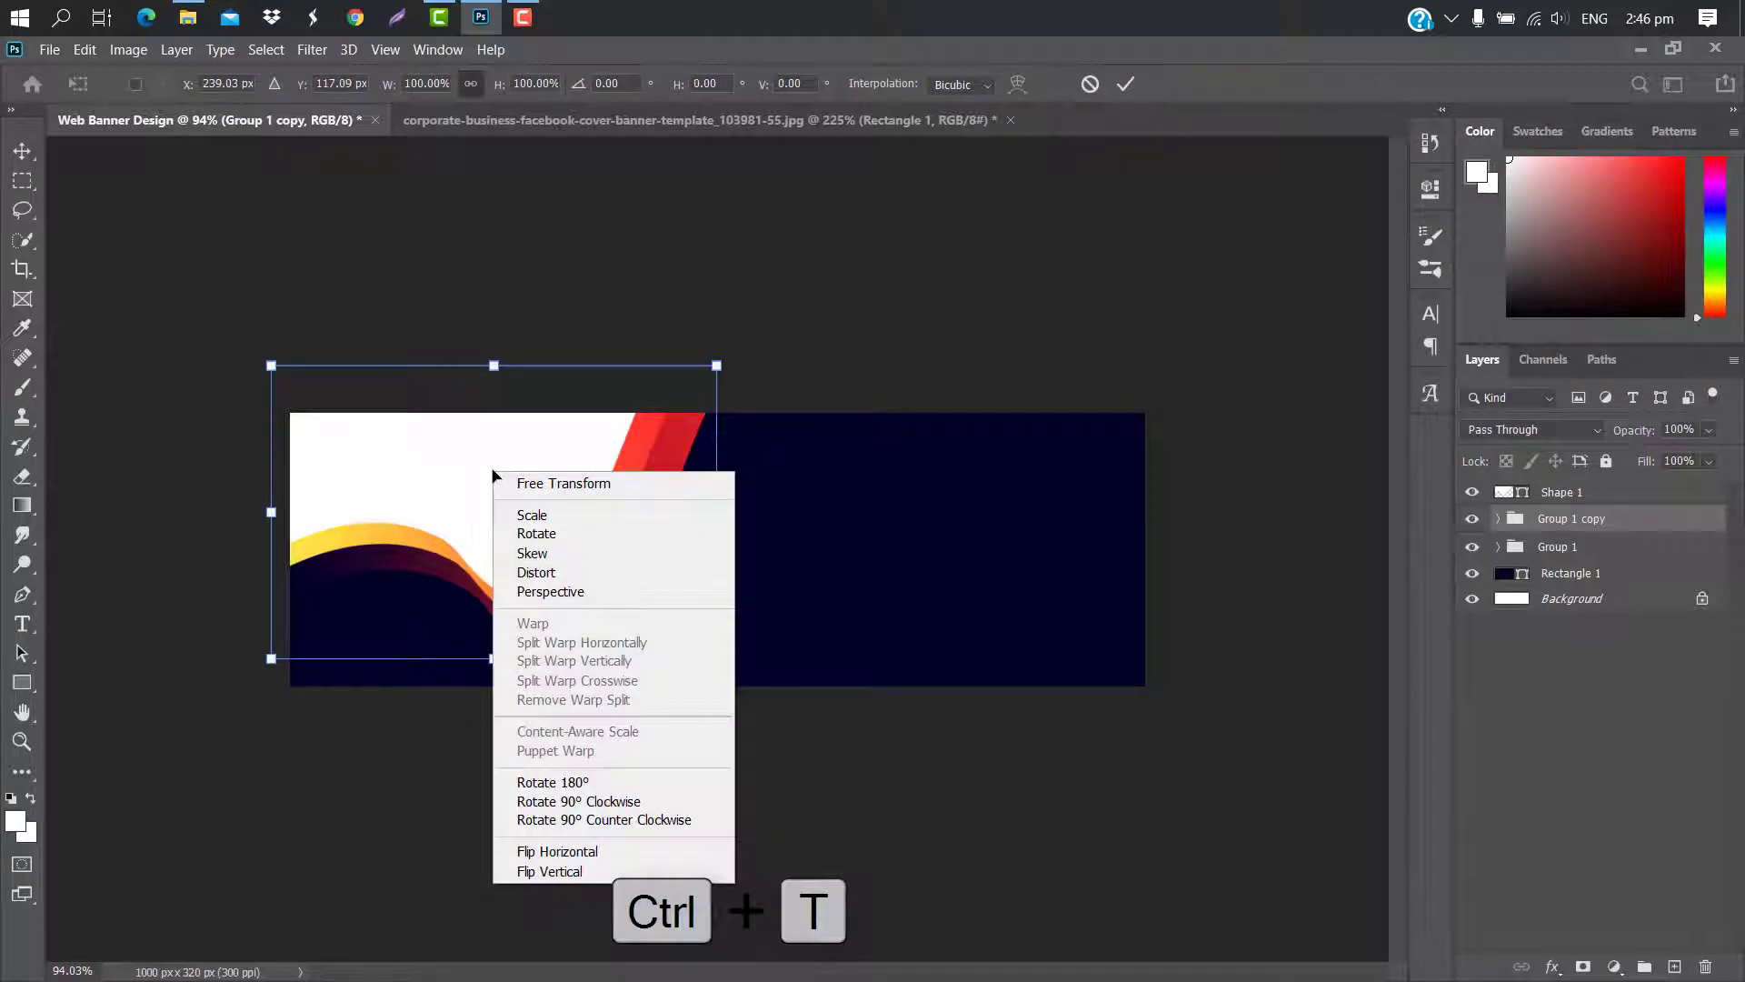
click(626, 787)
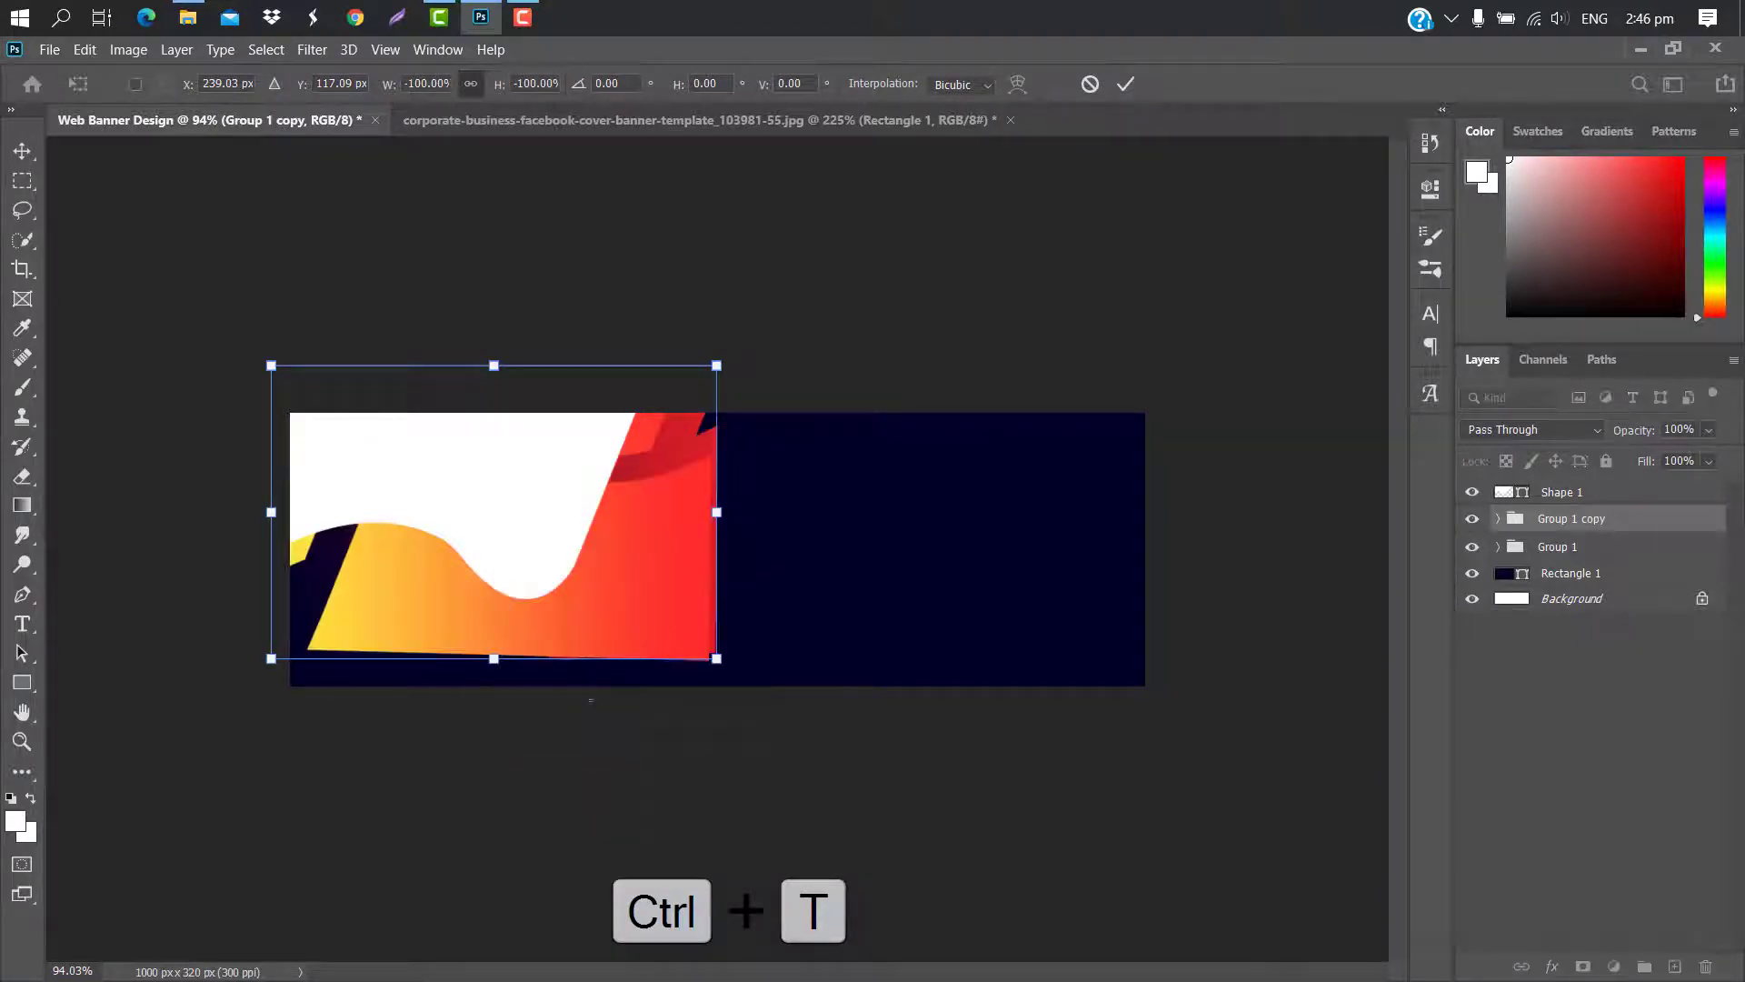
drag(467, 611, 889, 715)
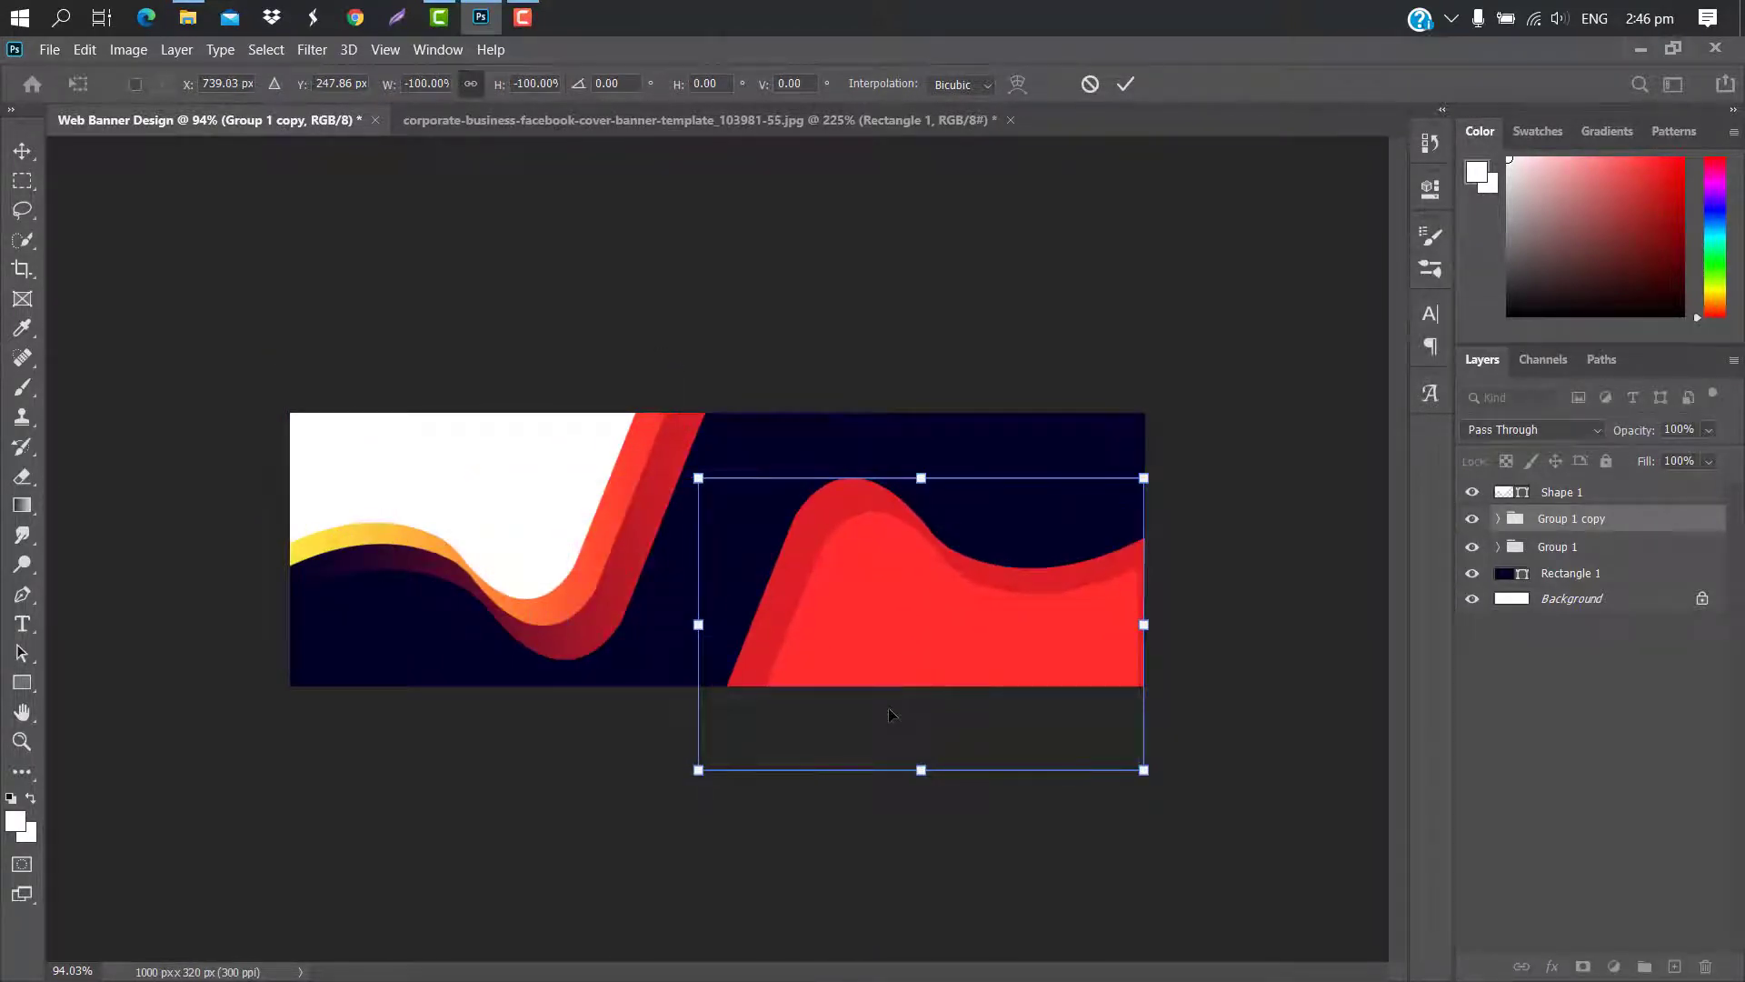
click(1125, 85)
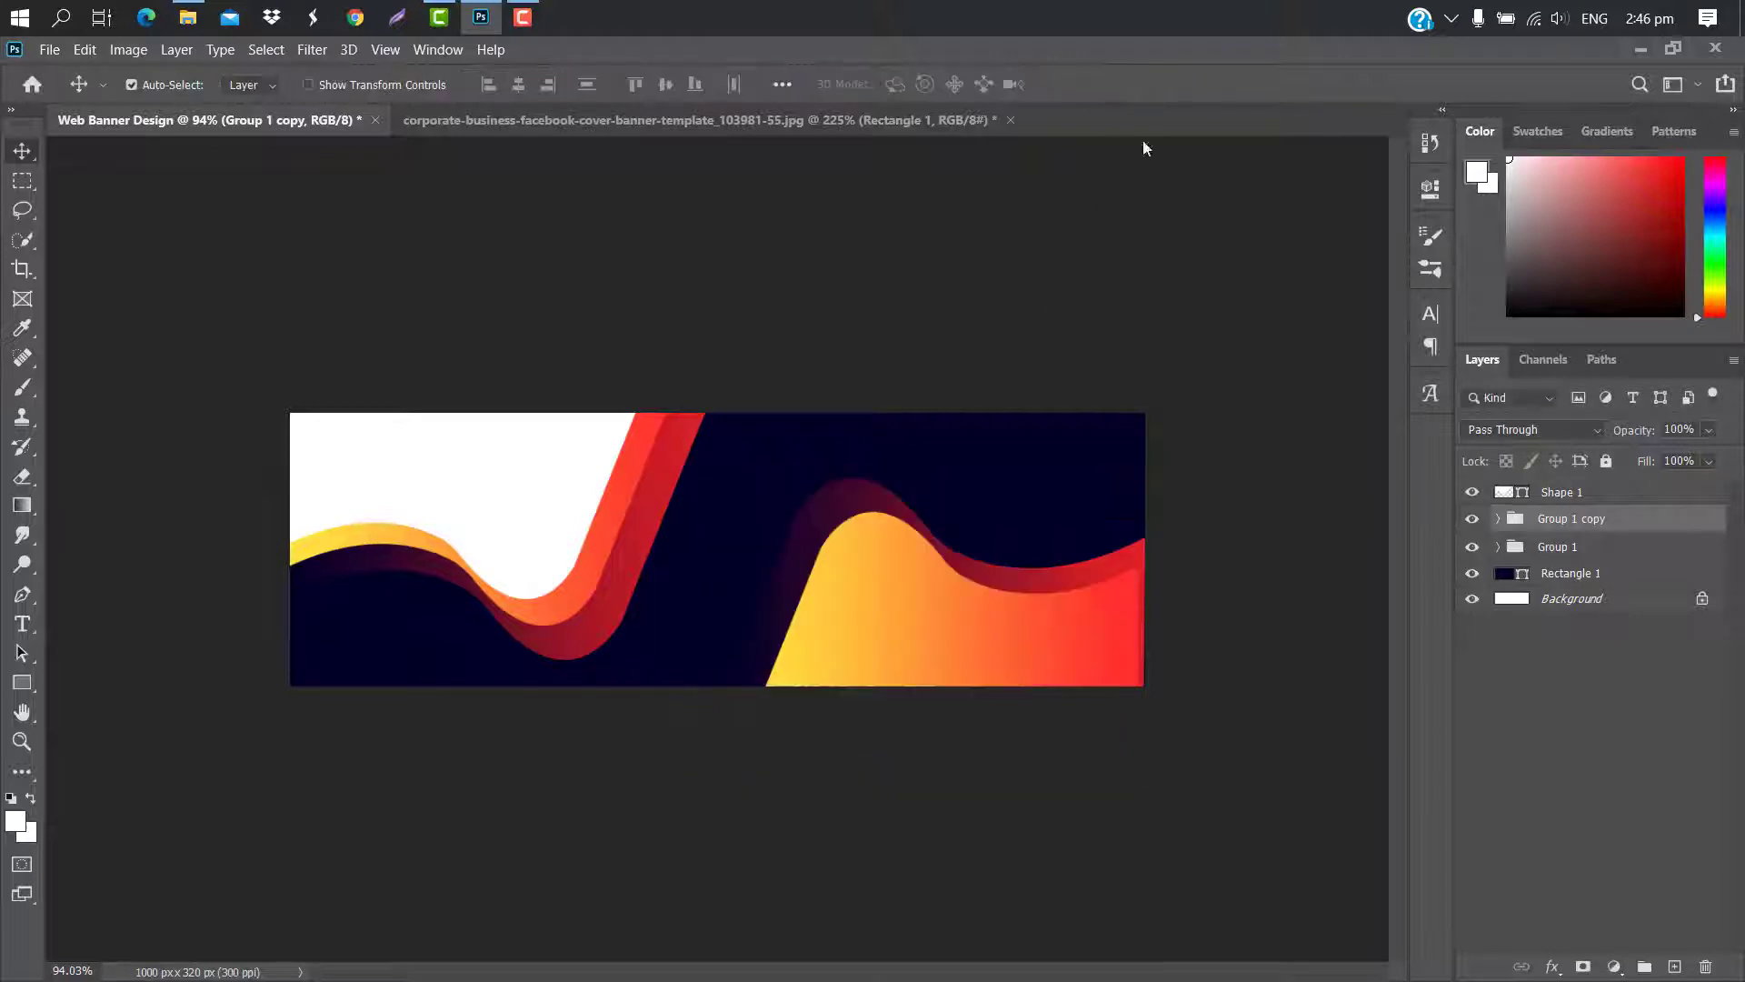
In the duplicated group, set the start stop of Shape 1 copy 2's Gradient Overlay to dark maroon 4d0b27
click(1498, 519)
click(886, 511)
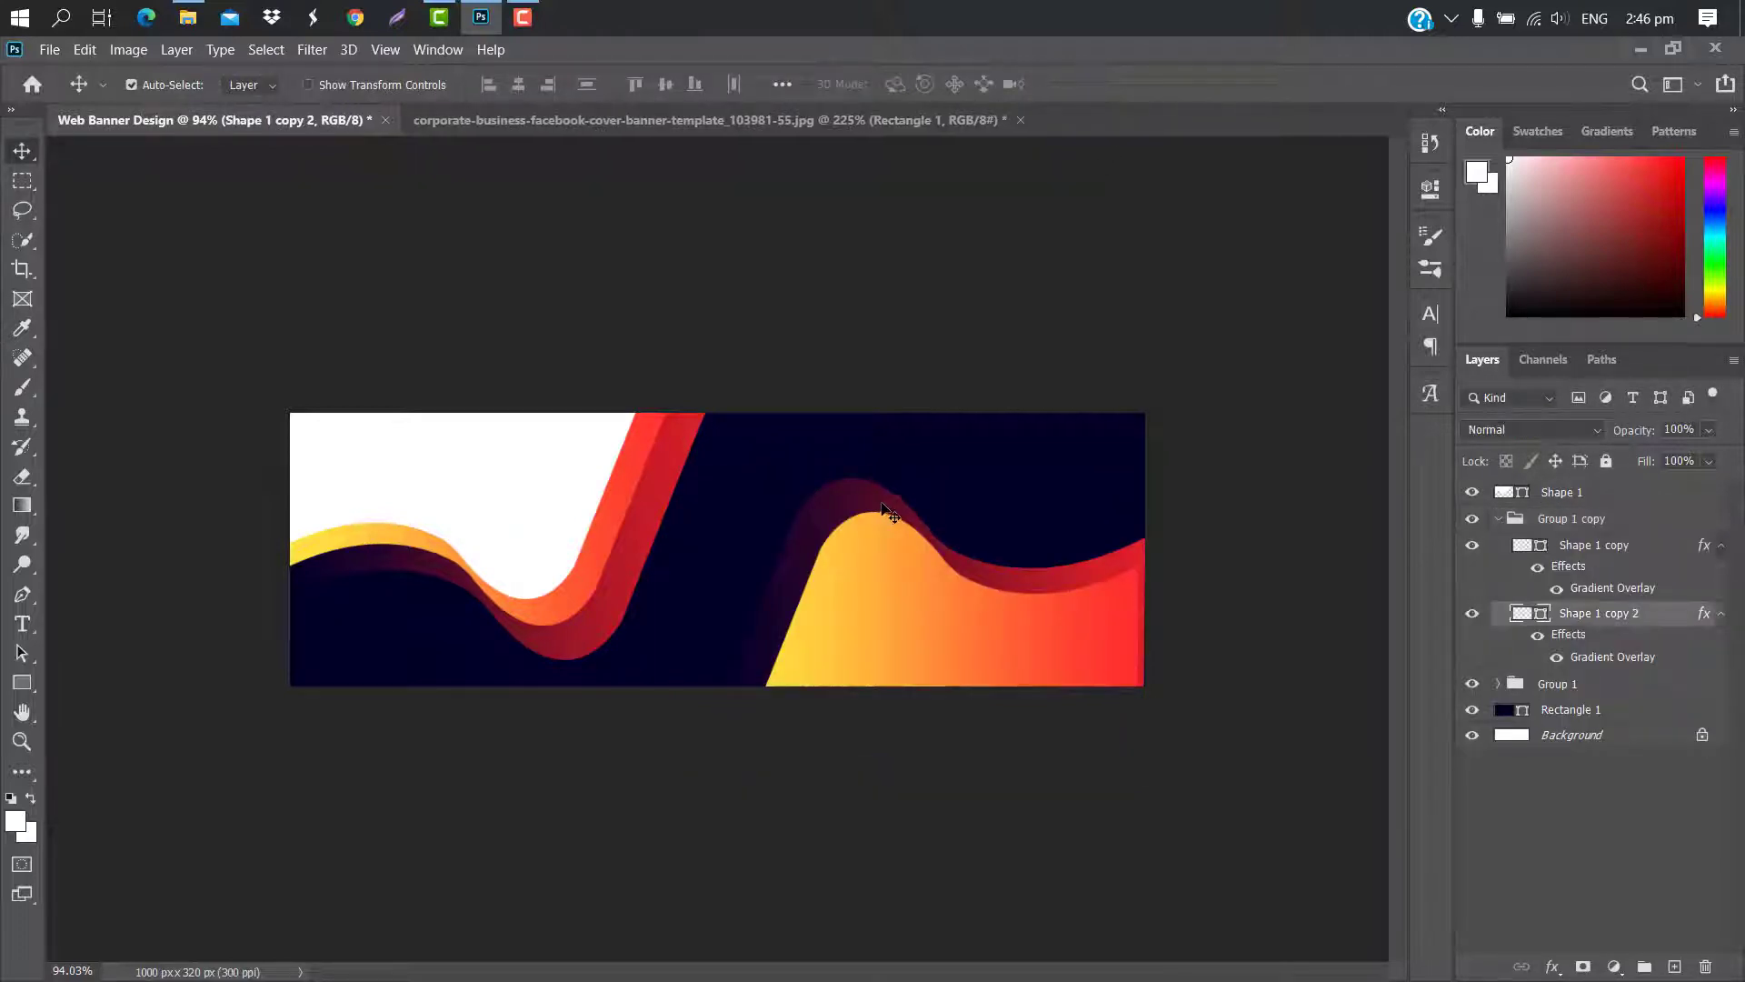
double_click(1670, 620)
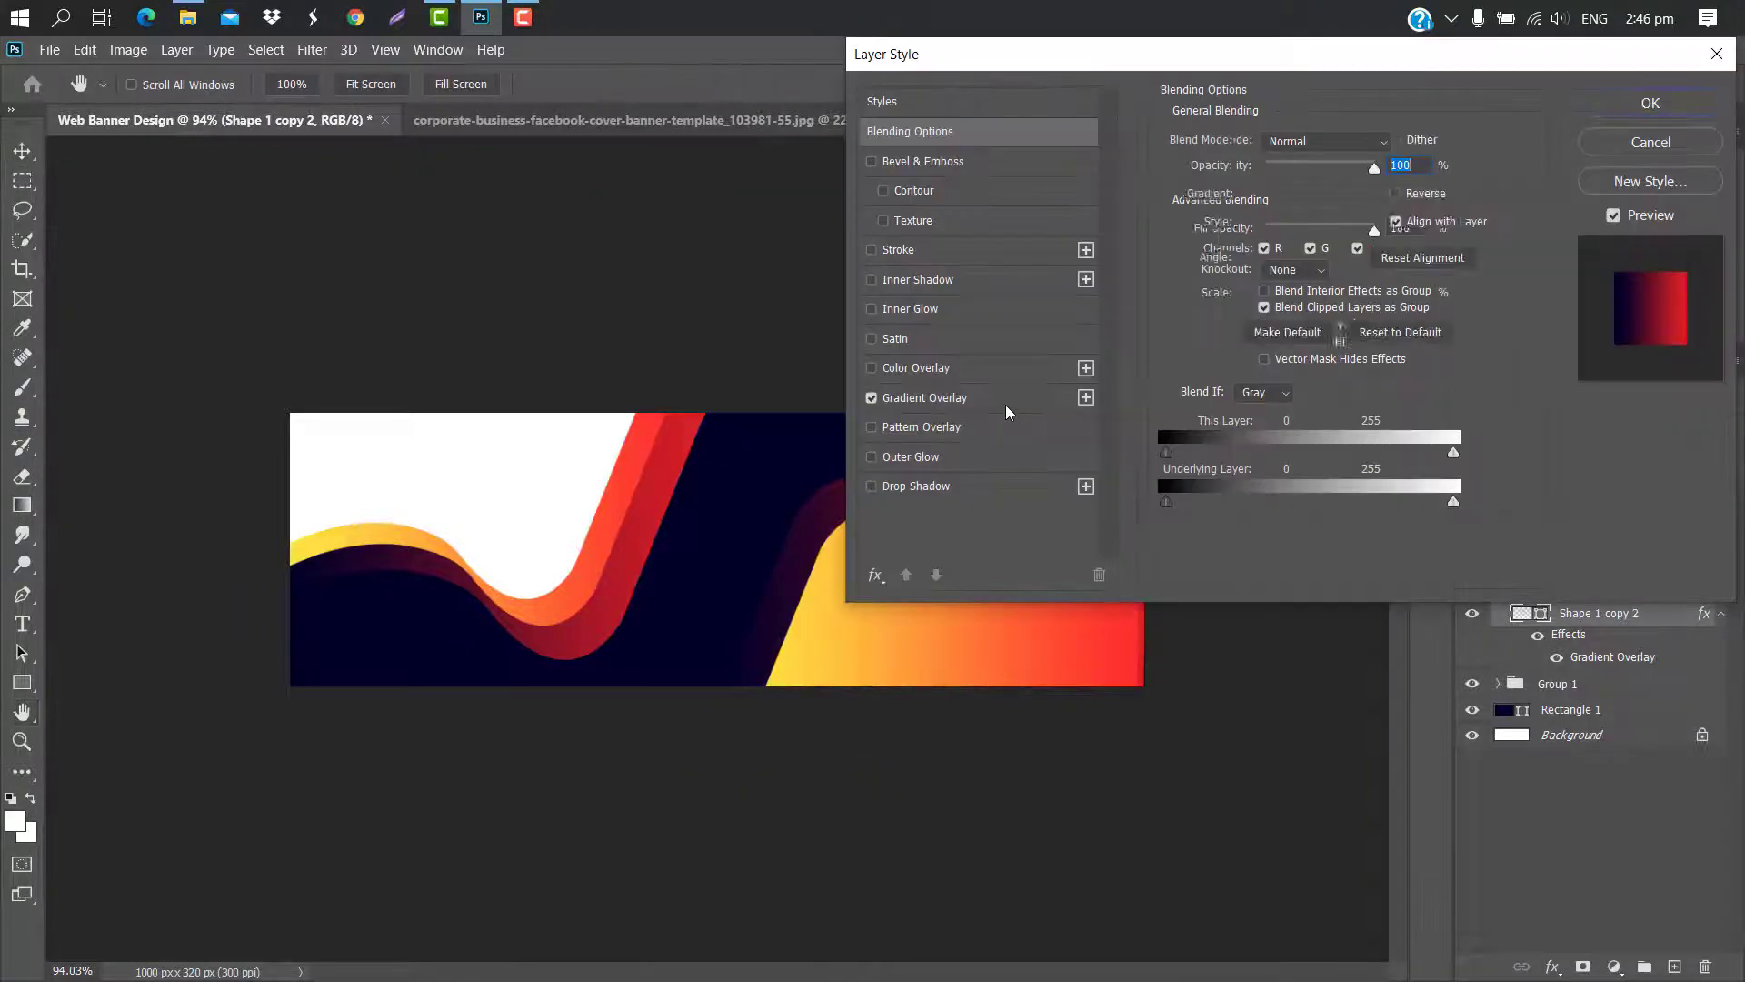
click(924, 397)
click(1209, 173)
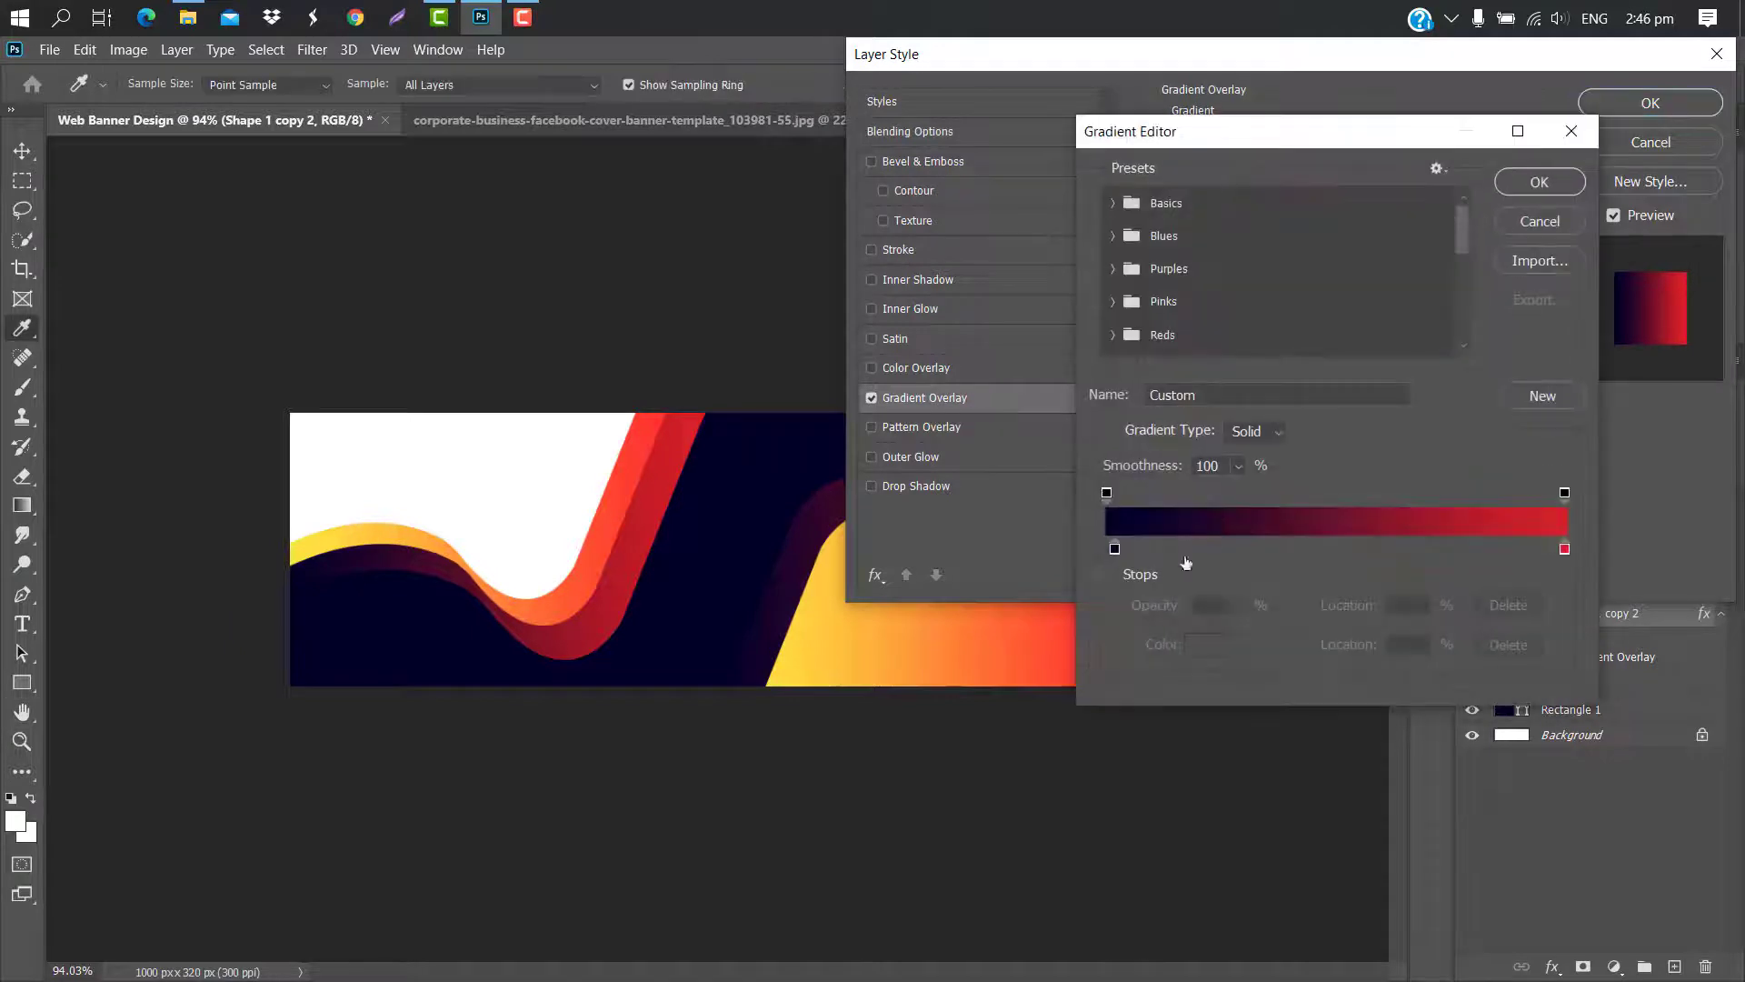
double_click(1114, 545)
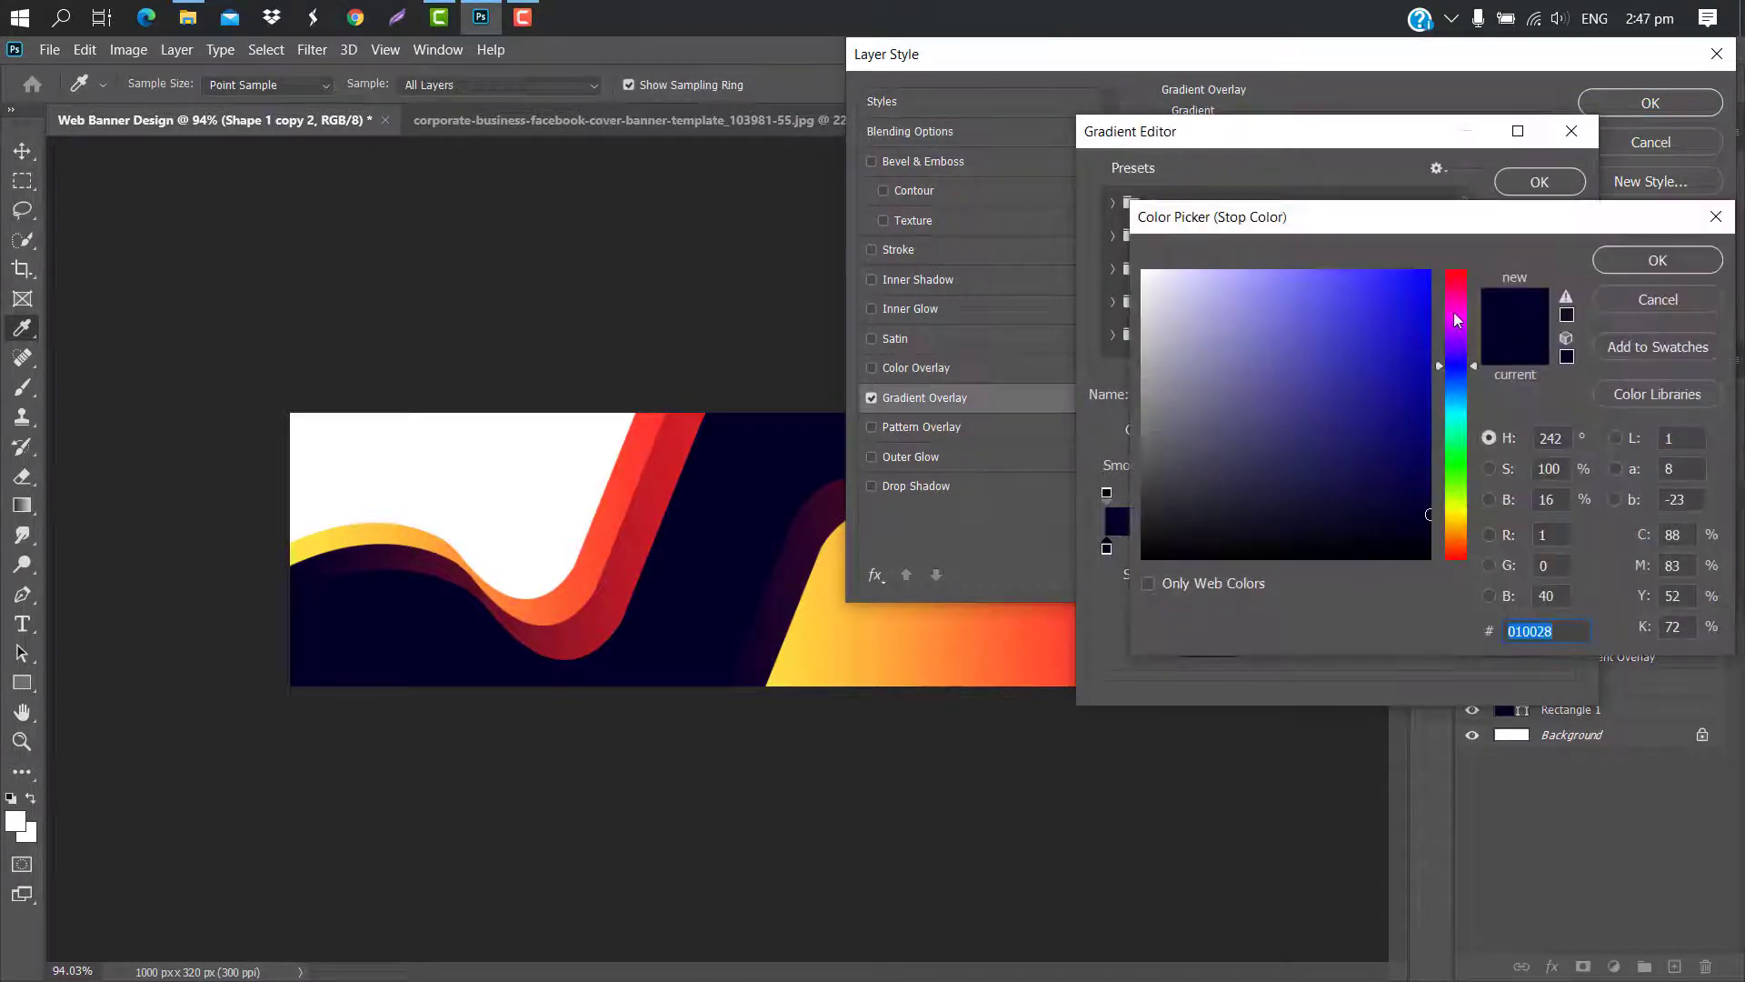
click(1456, 291)
click(1390, 472)
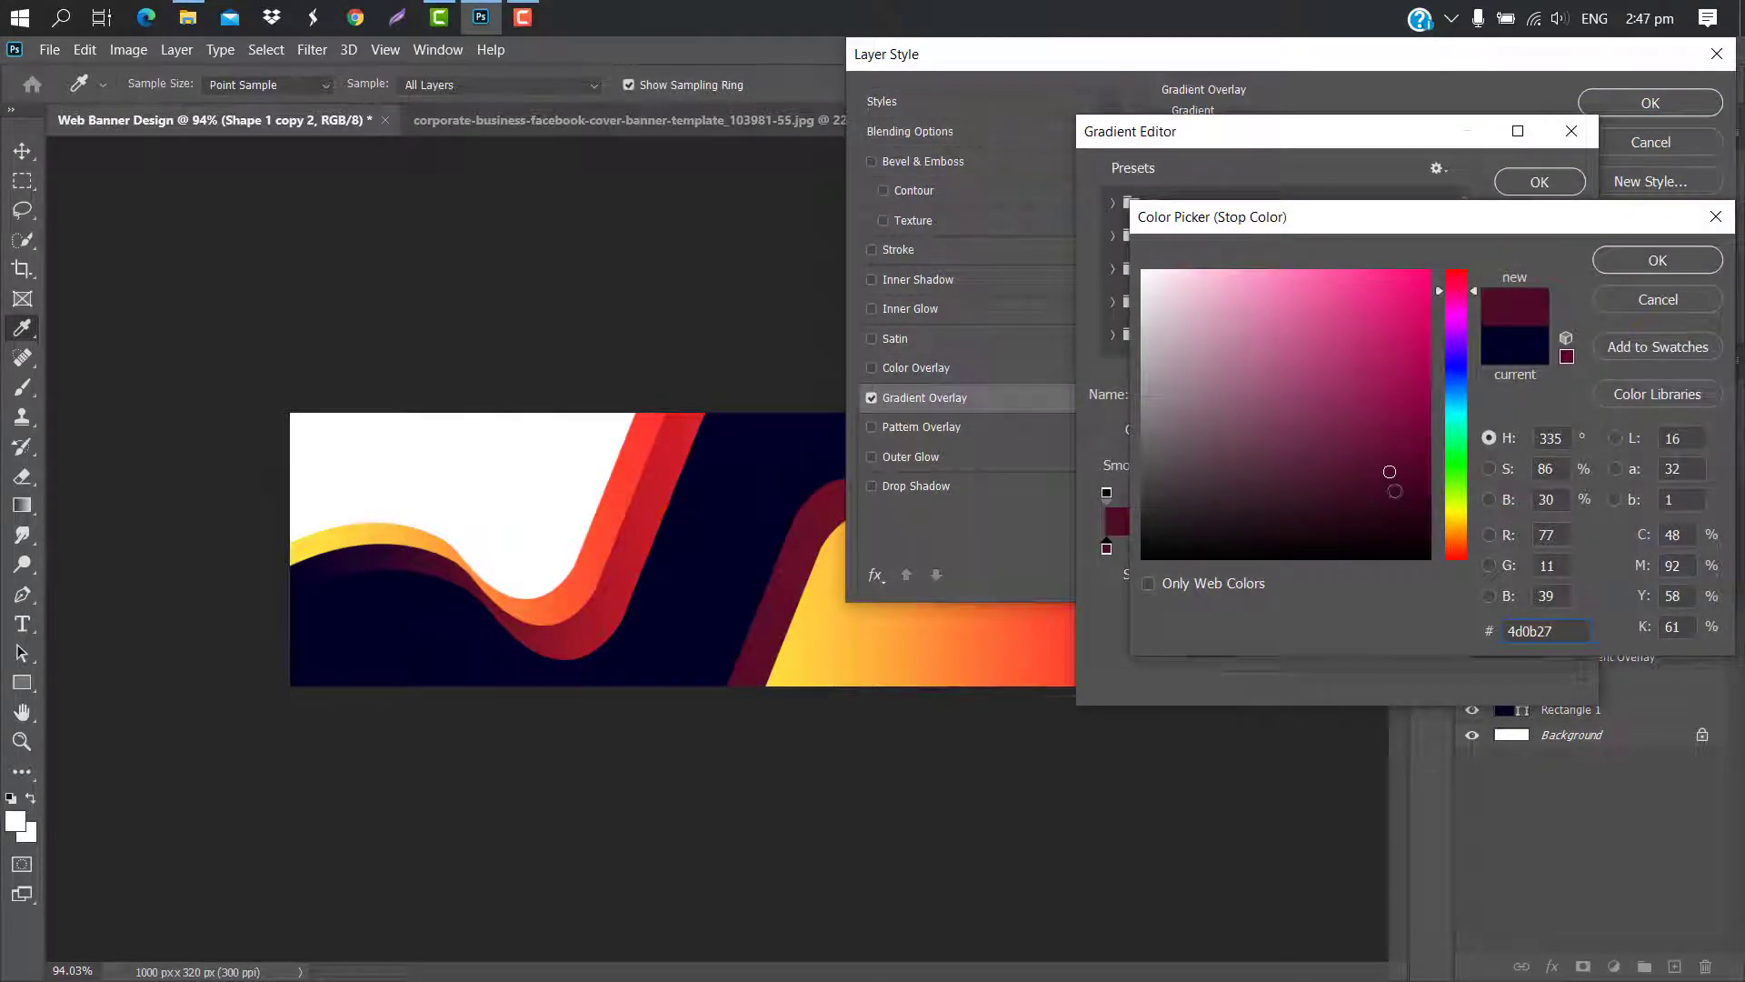
click(1645, 266)
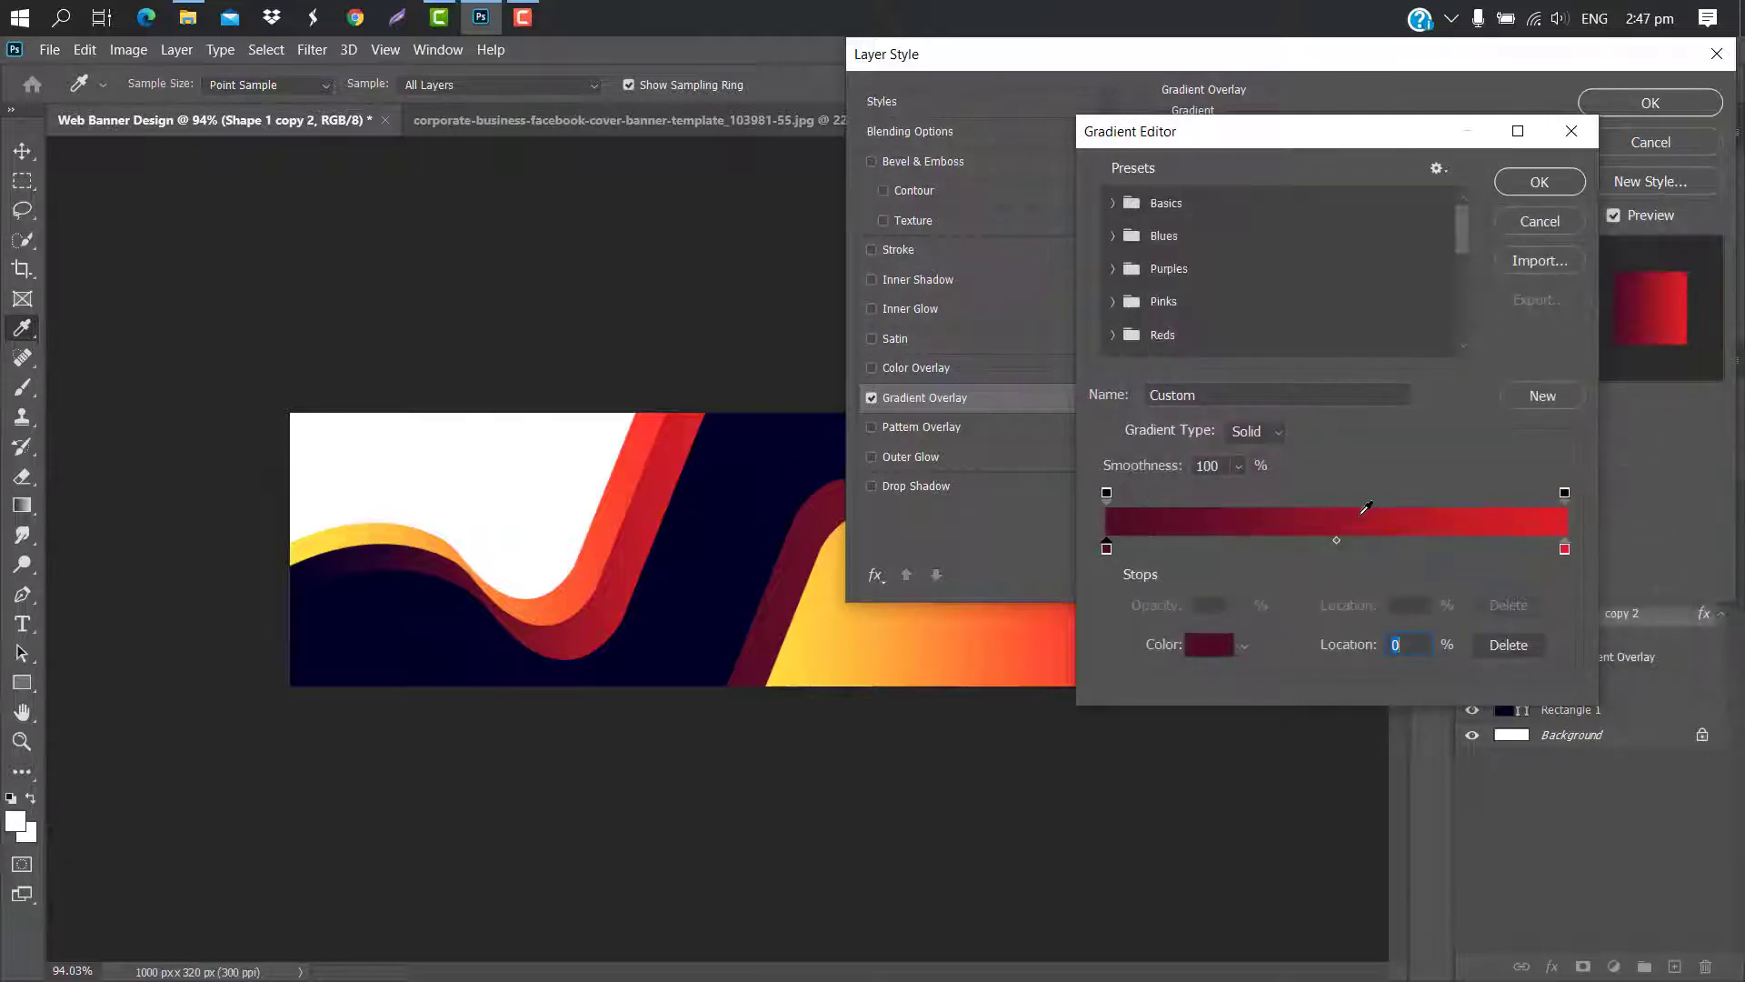
Sample the banner's navy 010028 for the red end stop of that gradient and apply the Gradient Overlay
click(1564, 548)
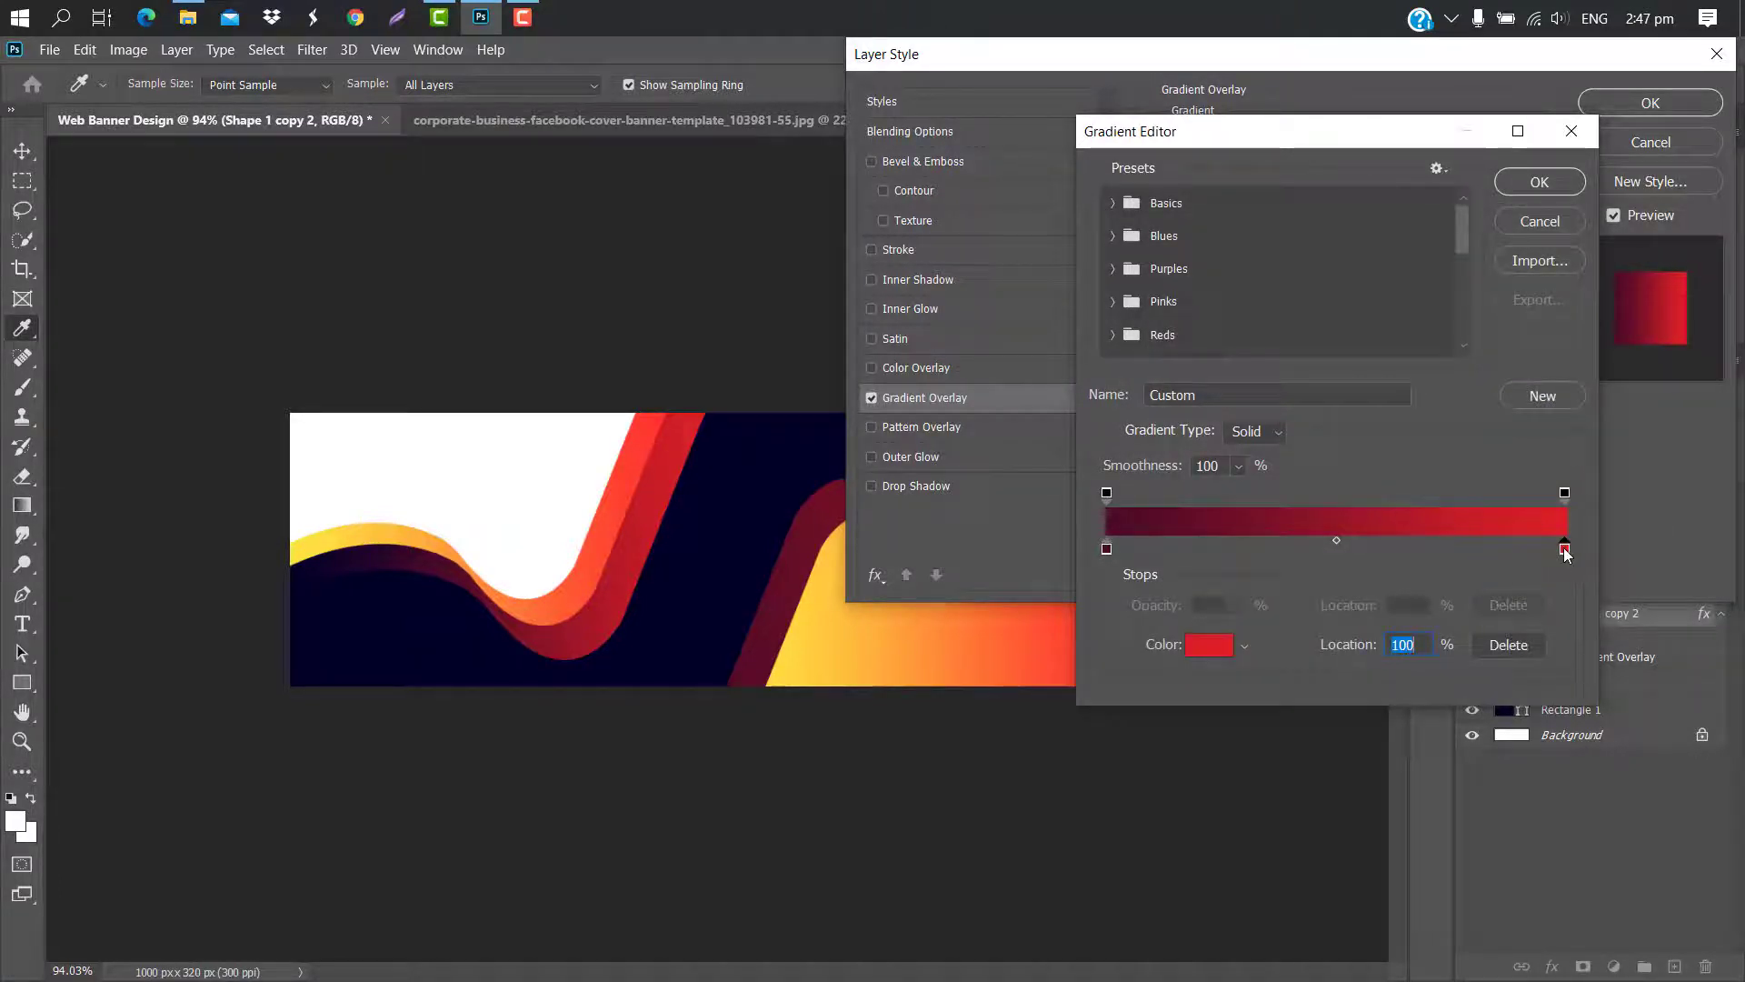
double_click(1565, 548)
click(762, 469)
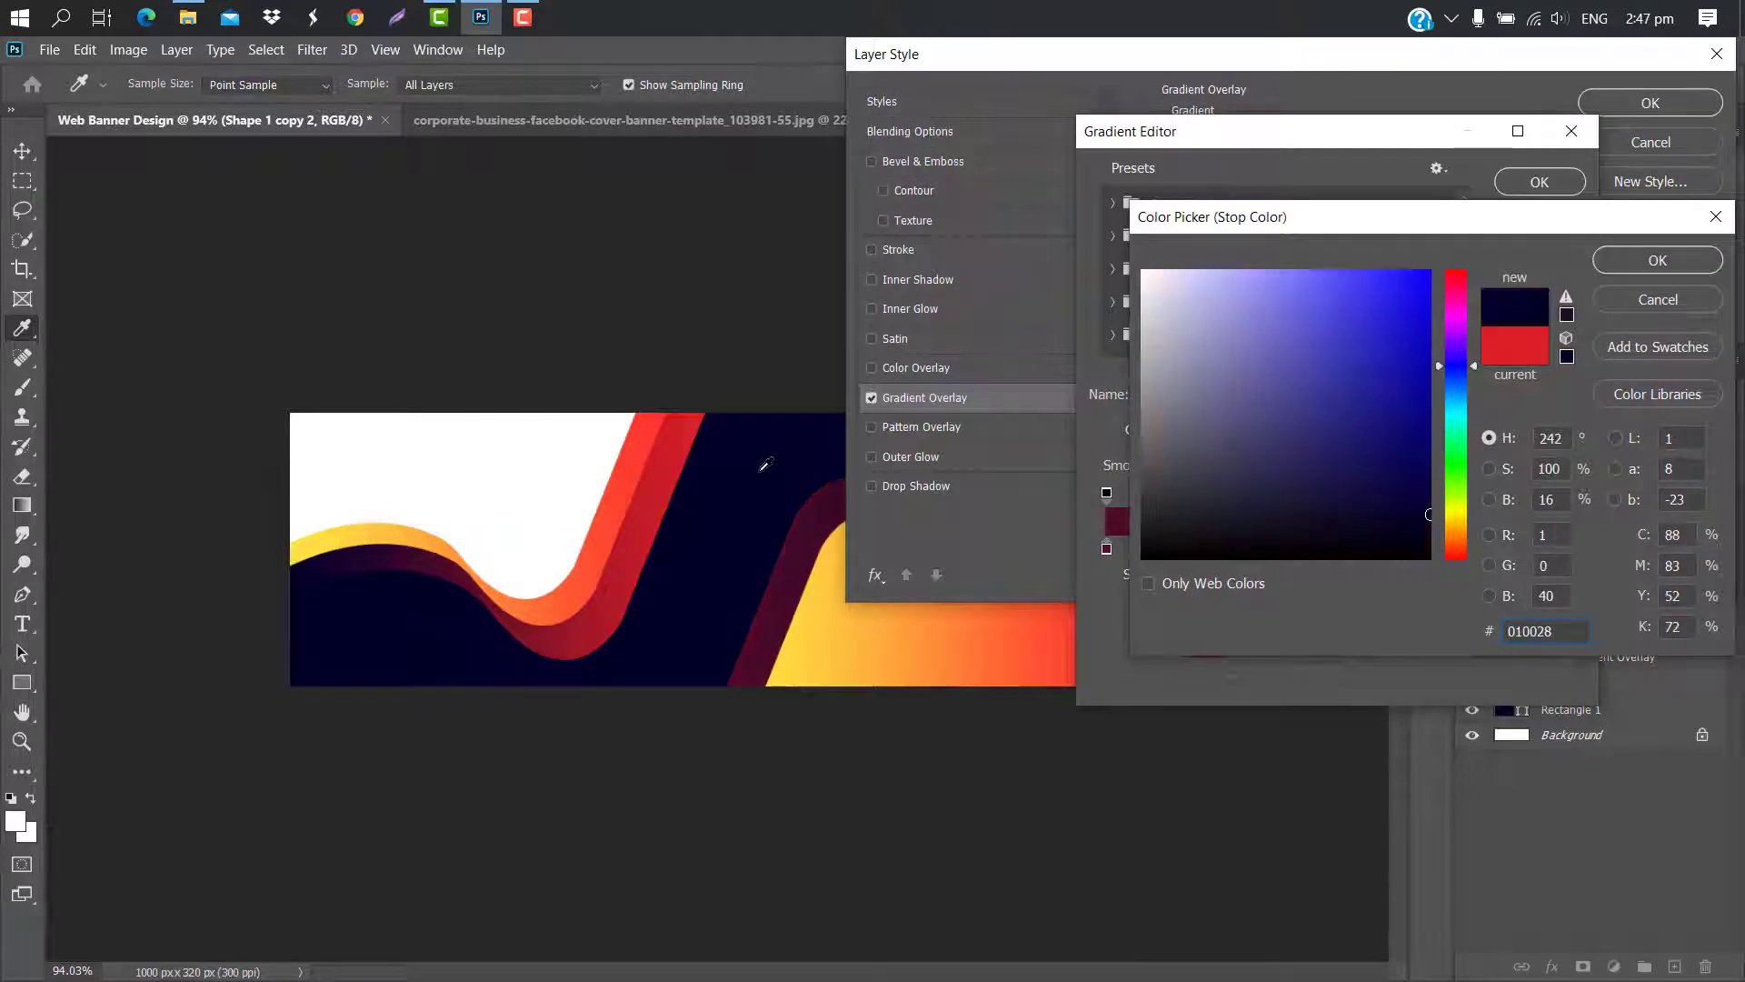
click(1627, 260)
click(1540, 180)
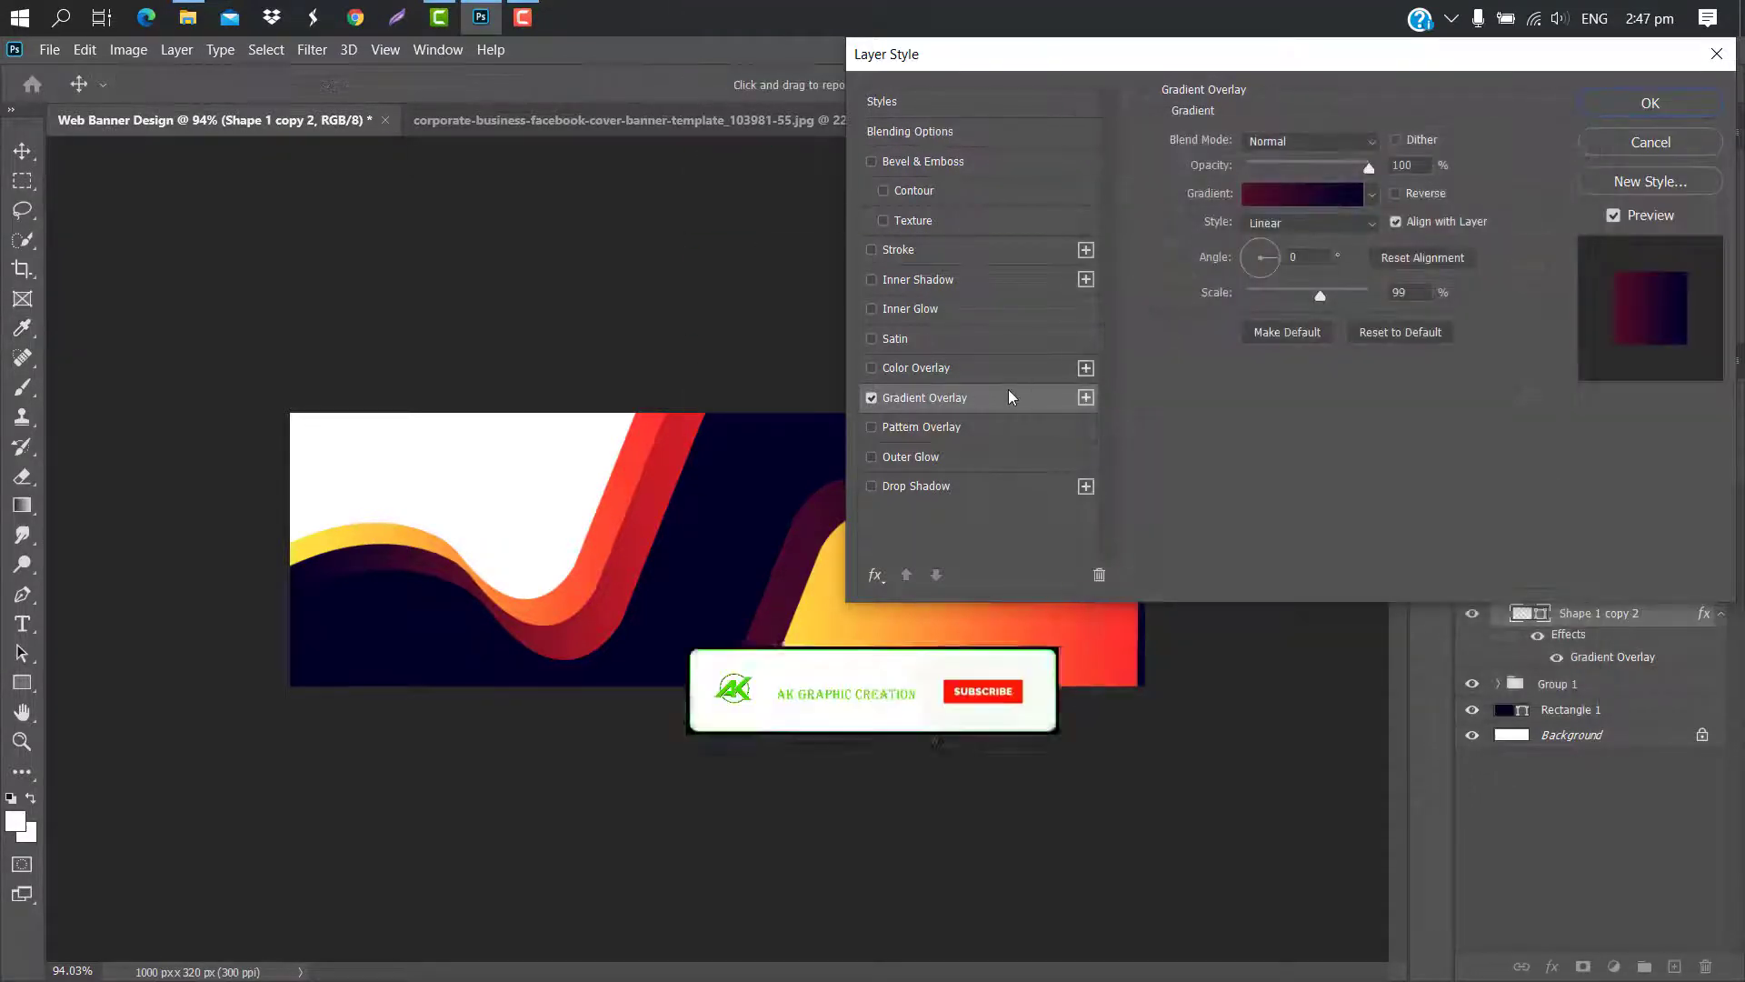
click(1673, 102)
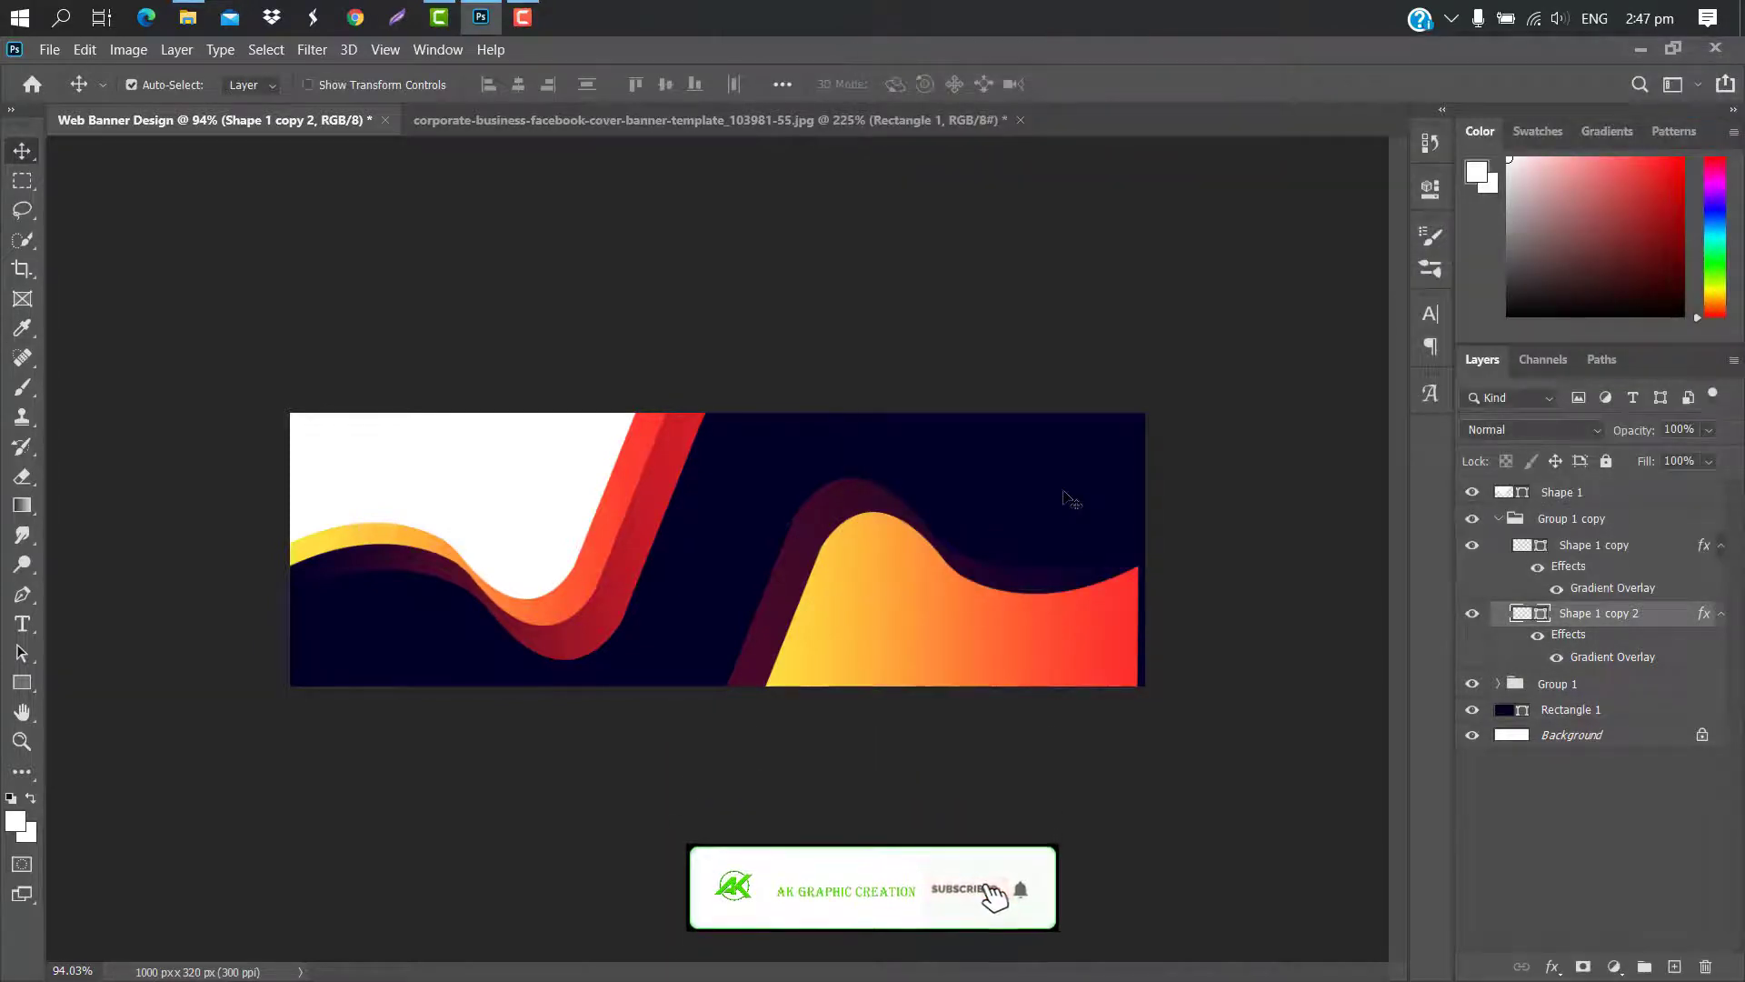
Set the yellow start stop of the duplicated group's Shape 1 copy Gradient Overlay to 8f1426
click(904, 626)
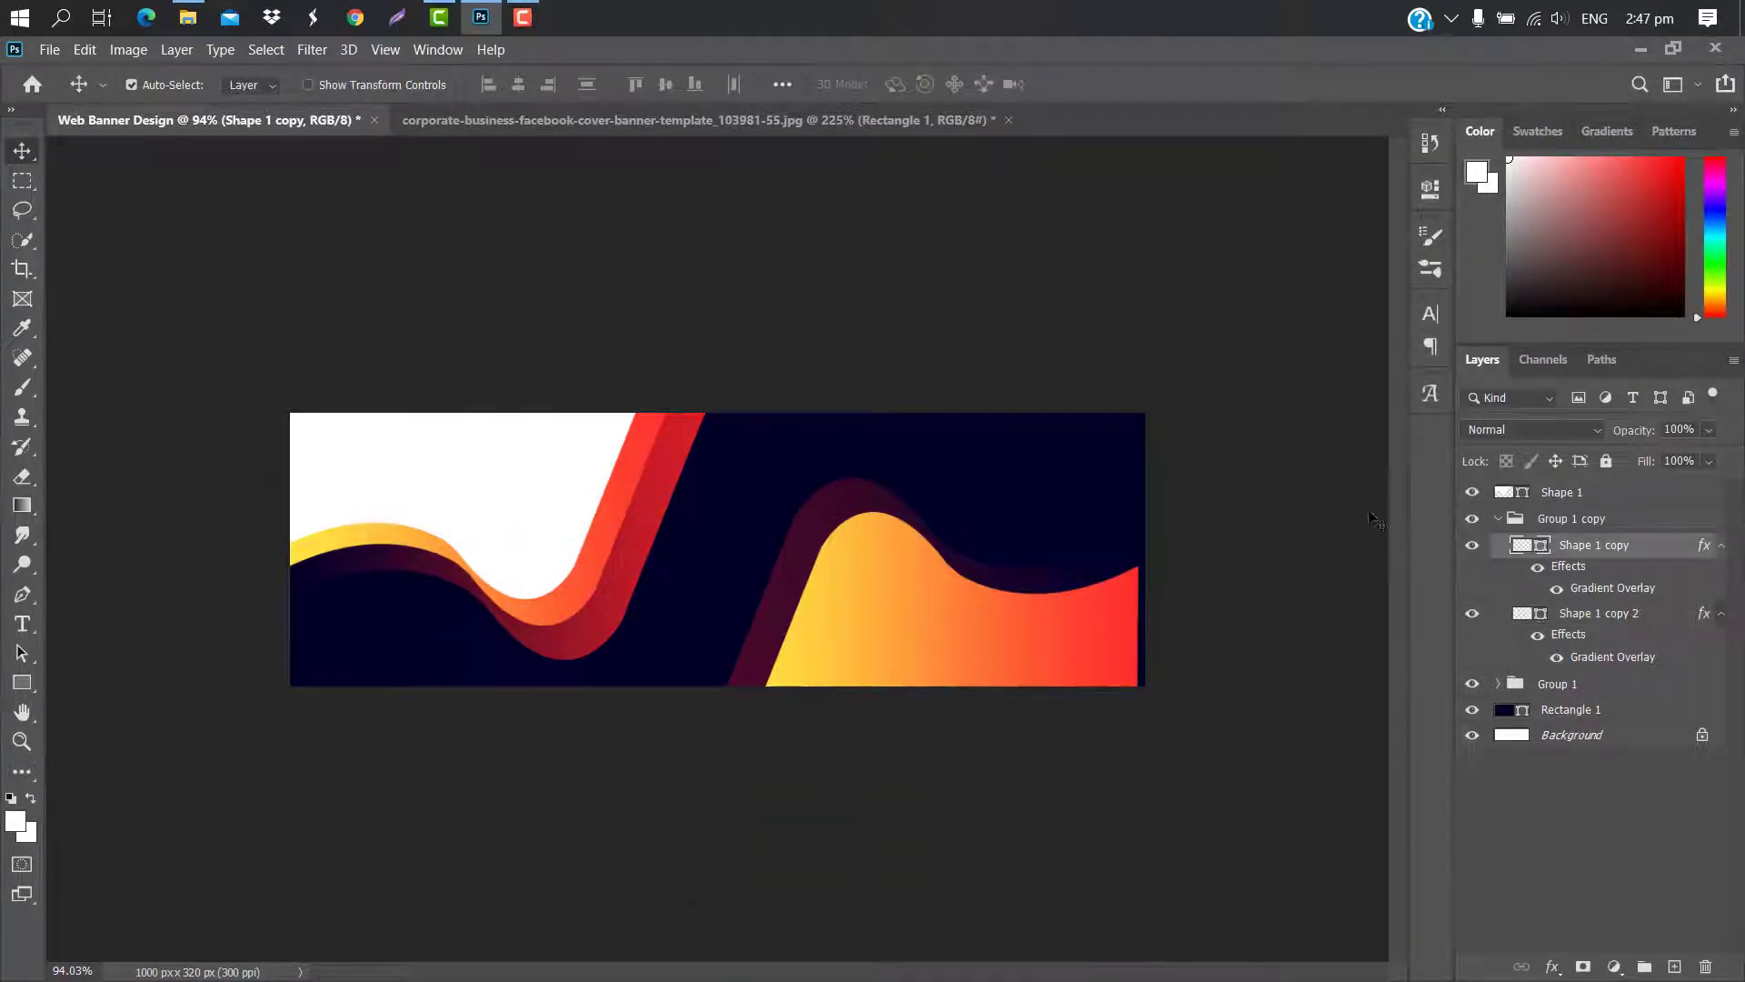
double_click(1667, 554)
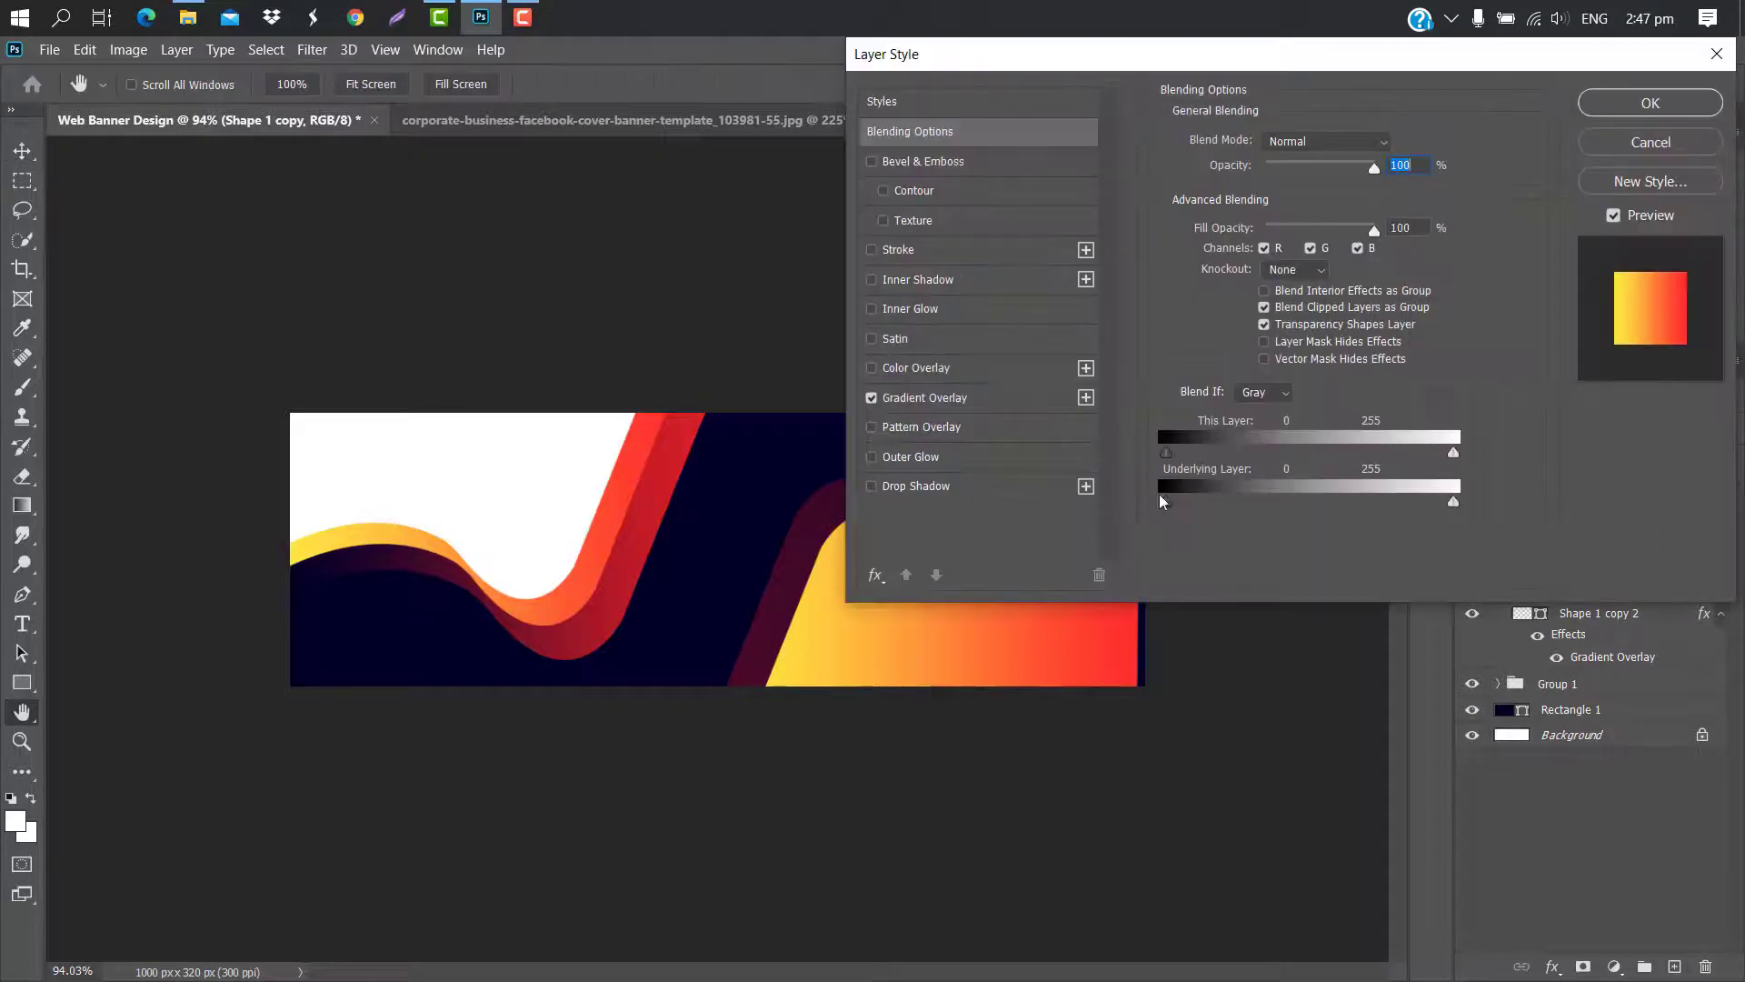
click(1020, 405)
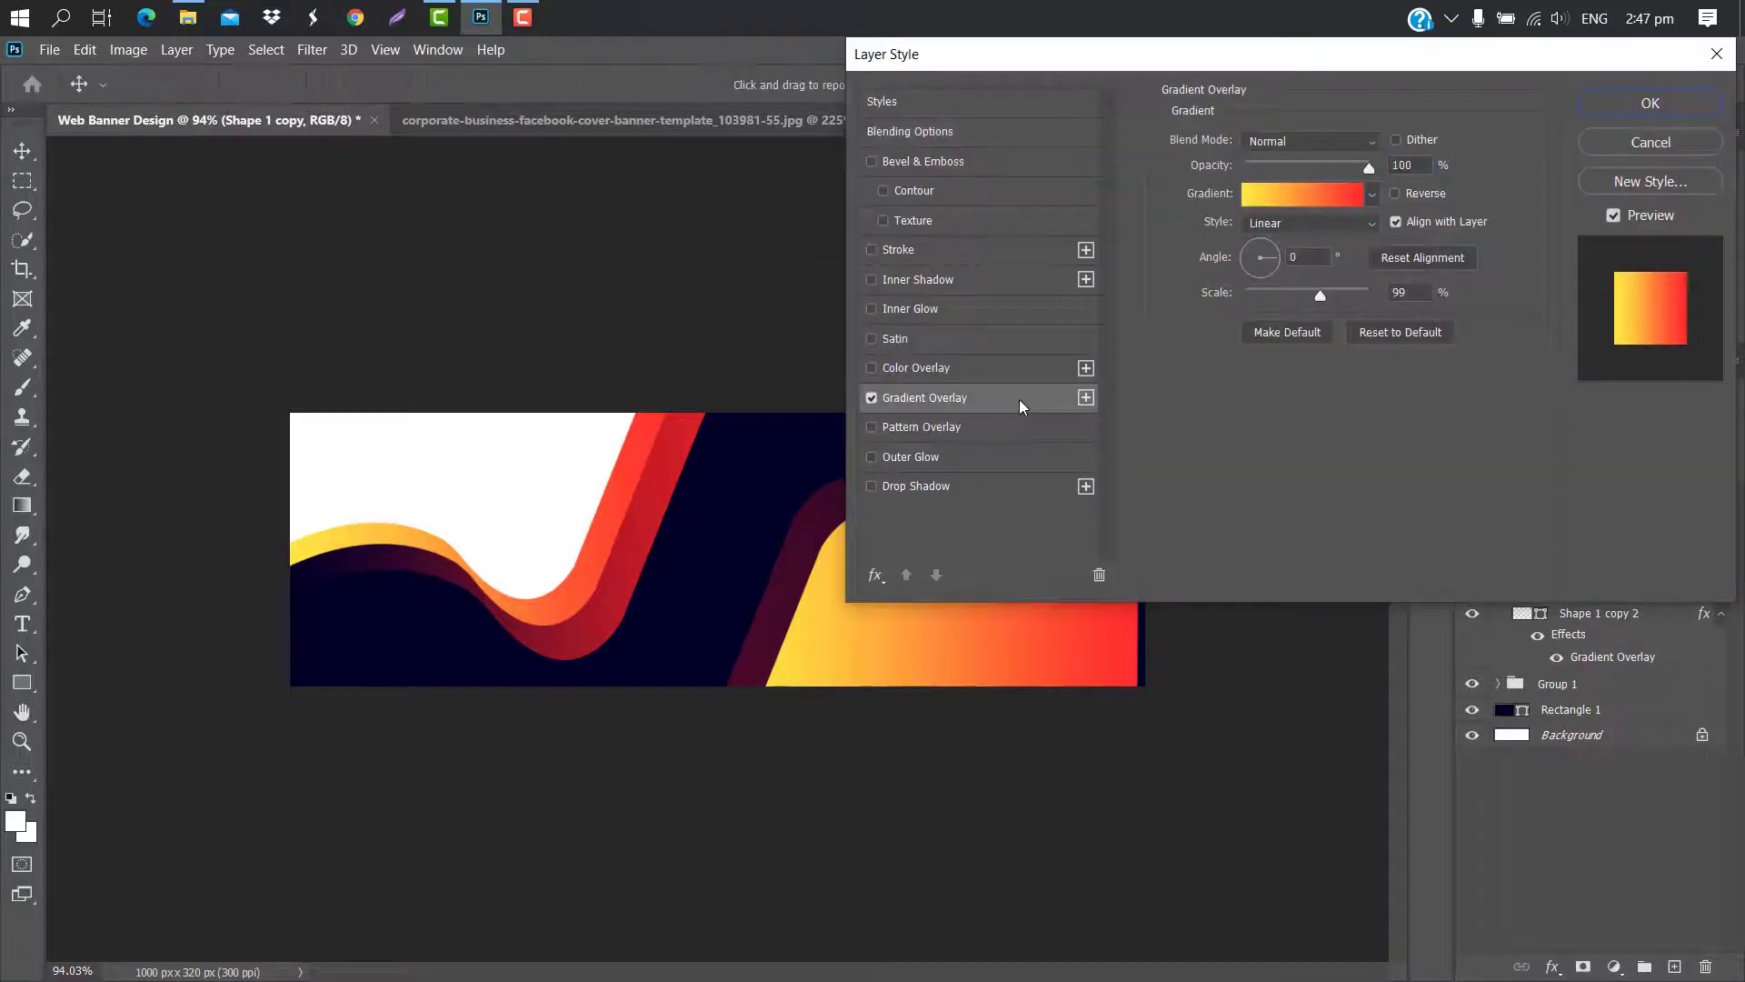
click(1301, 194)
click(1108, 548)
double_click(1108, 548)
text(8f1426)
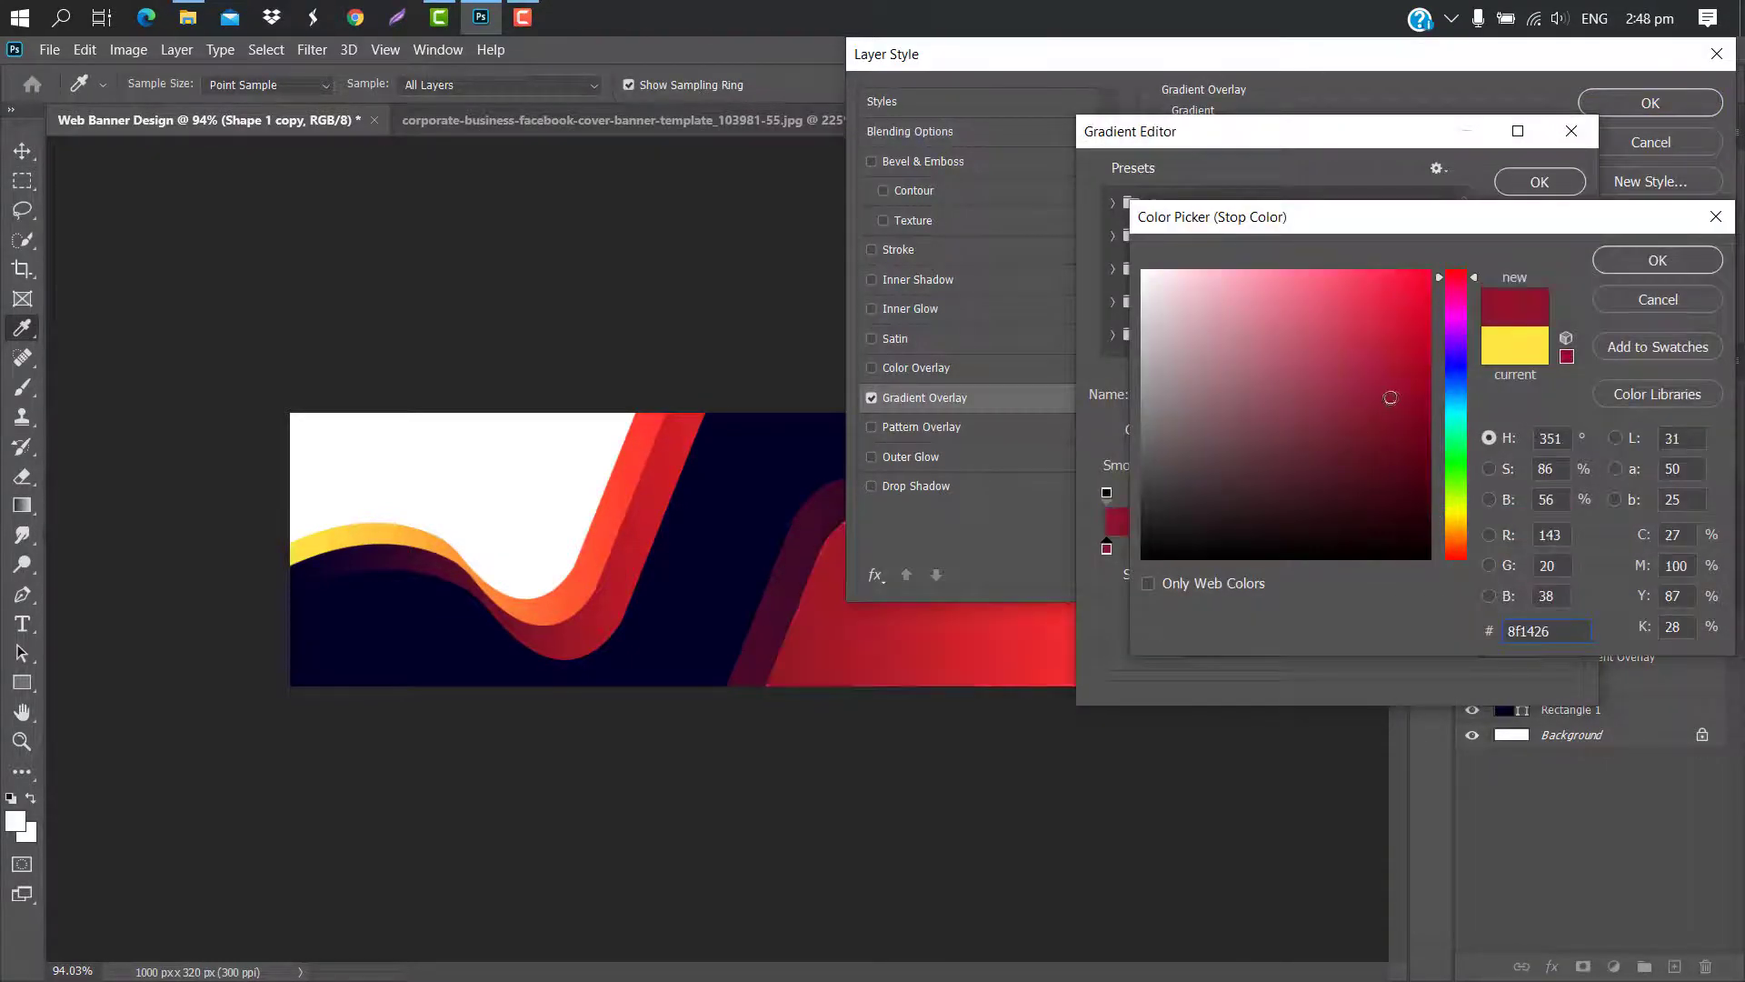
click(1643, 261)
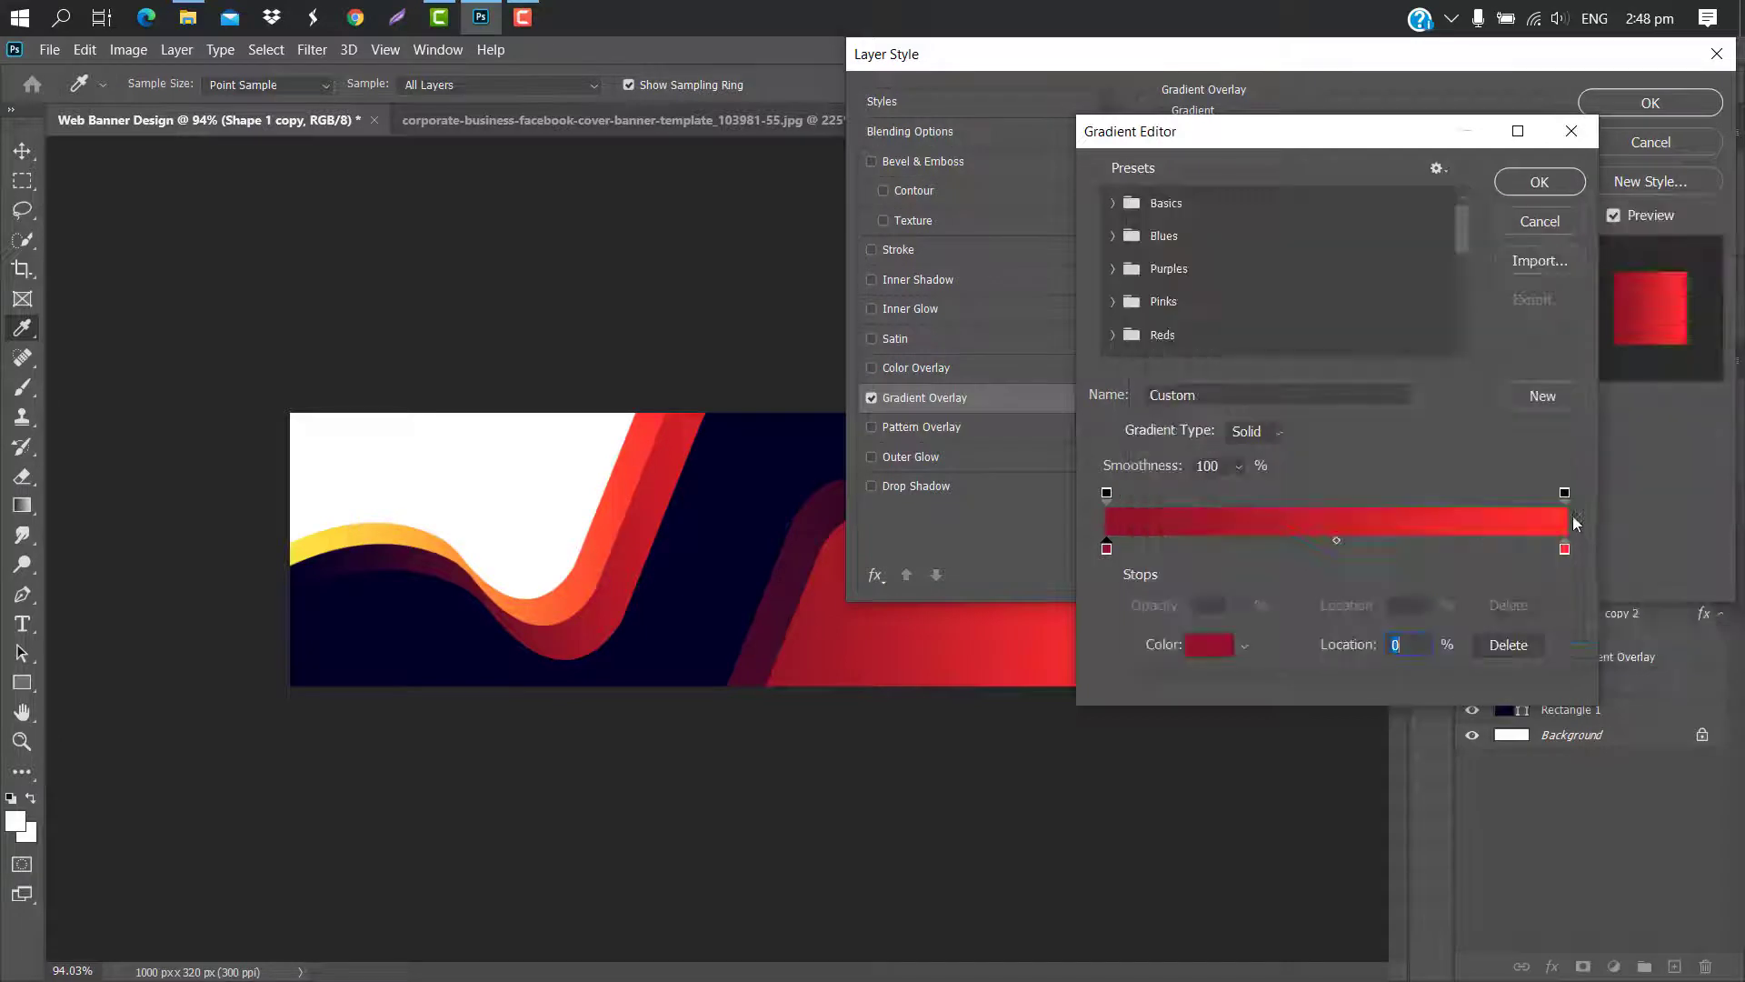
Replace the gradient's red end stop with navy 010028 sampled from the banner background
double_click(1564, 548)
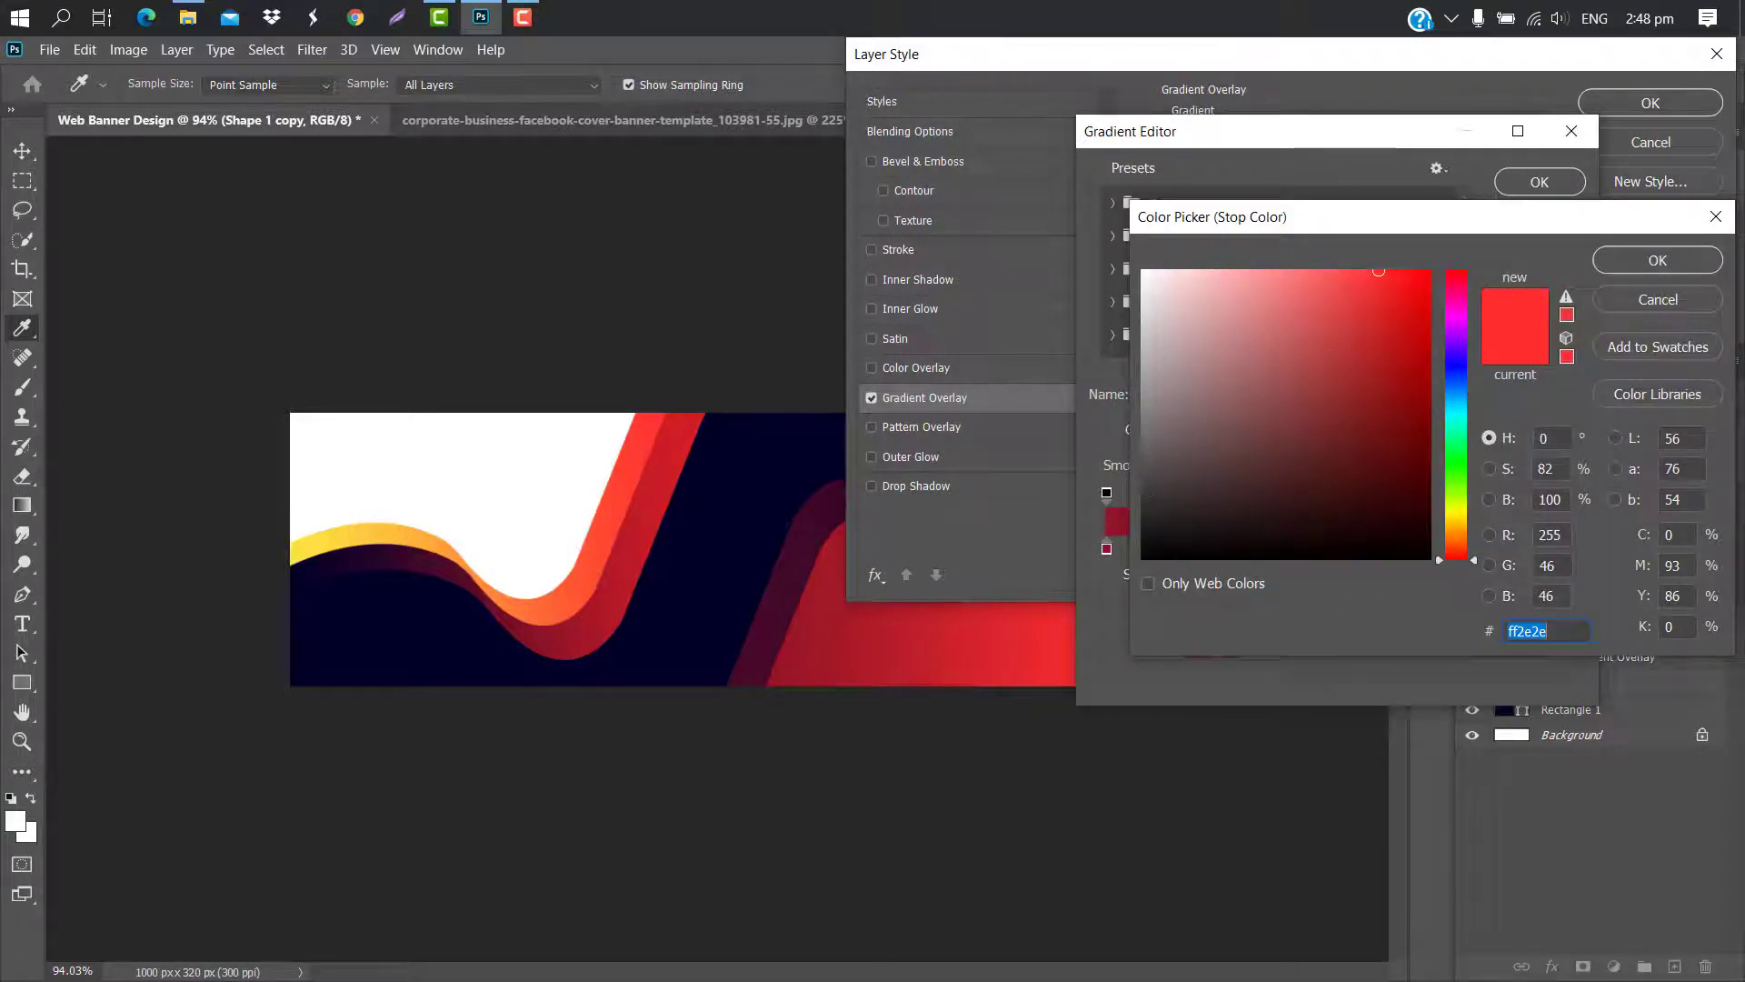
click(1230, 475)
click(753, 529)
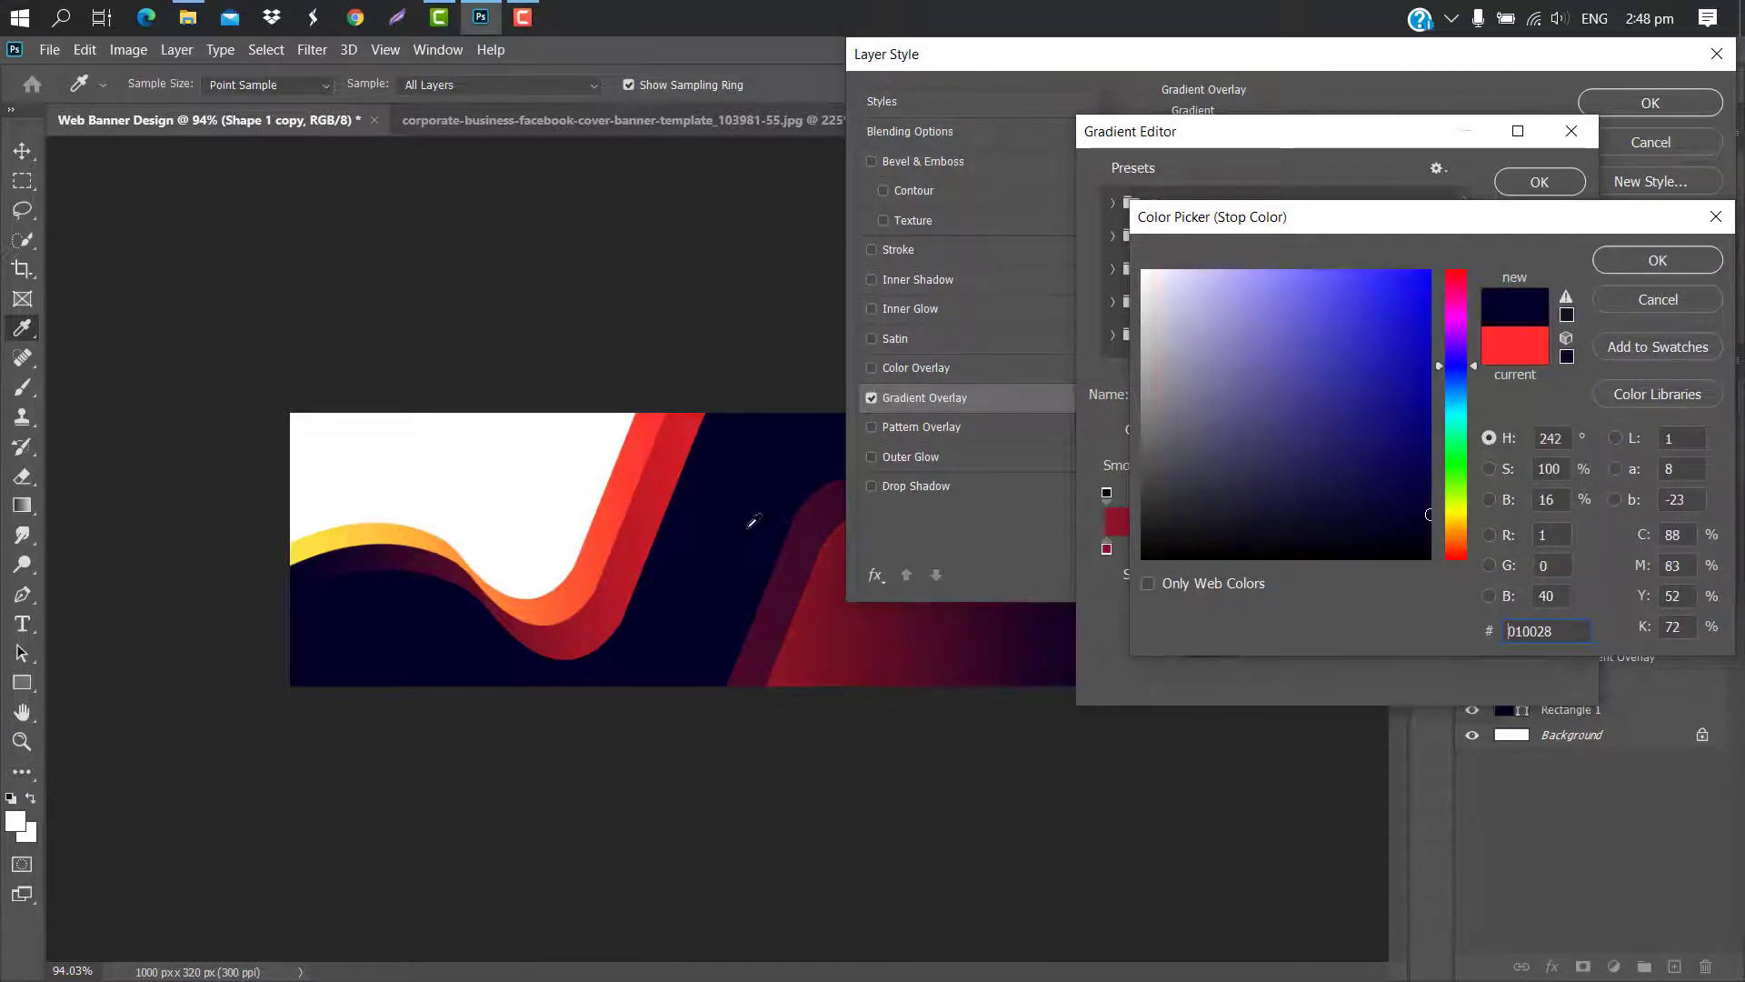
click(1618, 262)
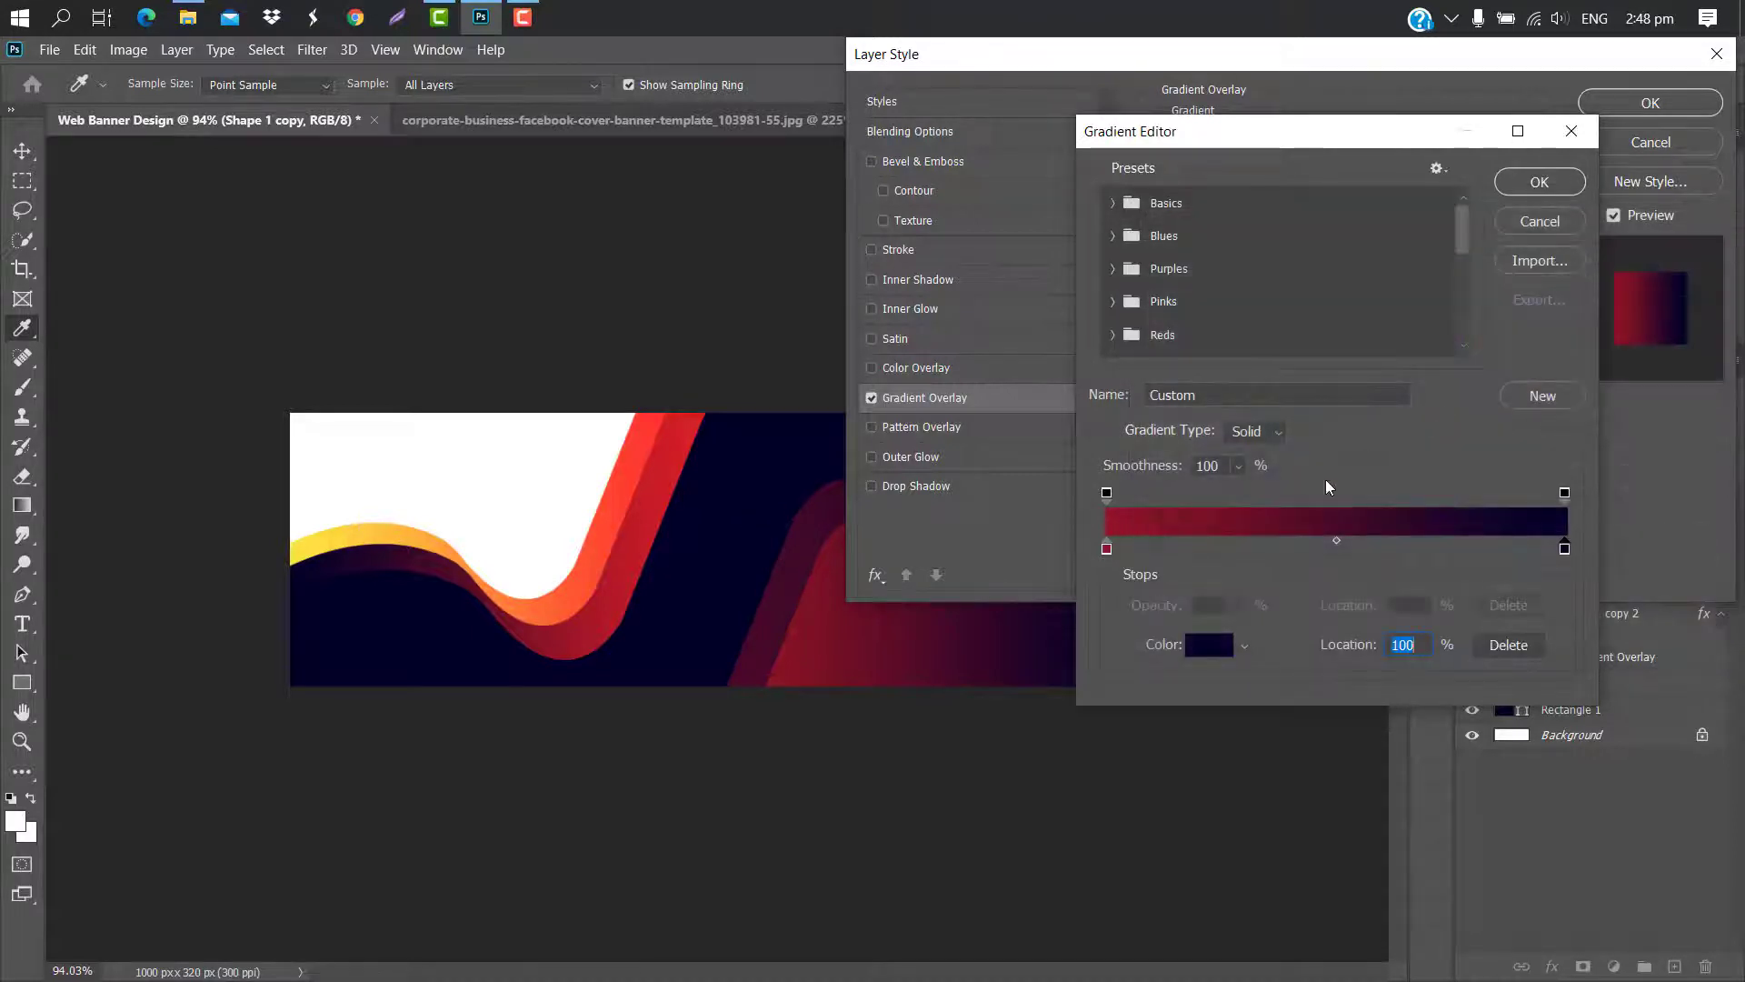
Shift the dark red start stop slightly inward, add a matching stop at 10%, and apply the Gradient Overlay
drag(1108, 549, 1132, 550)
click(1150, 549)
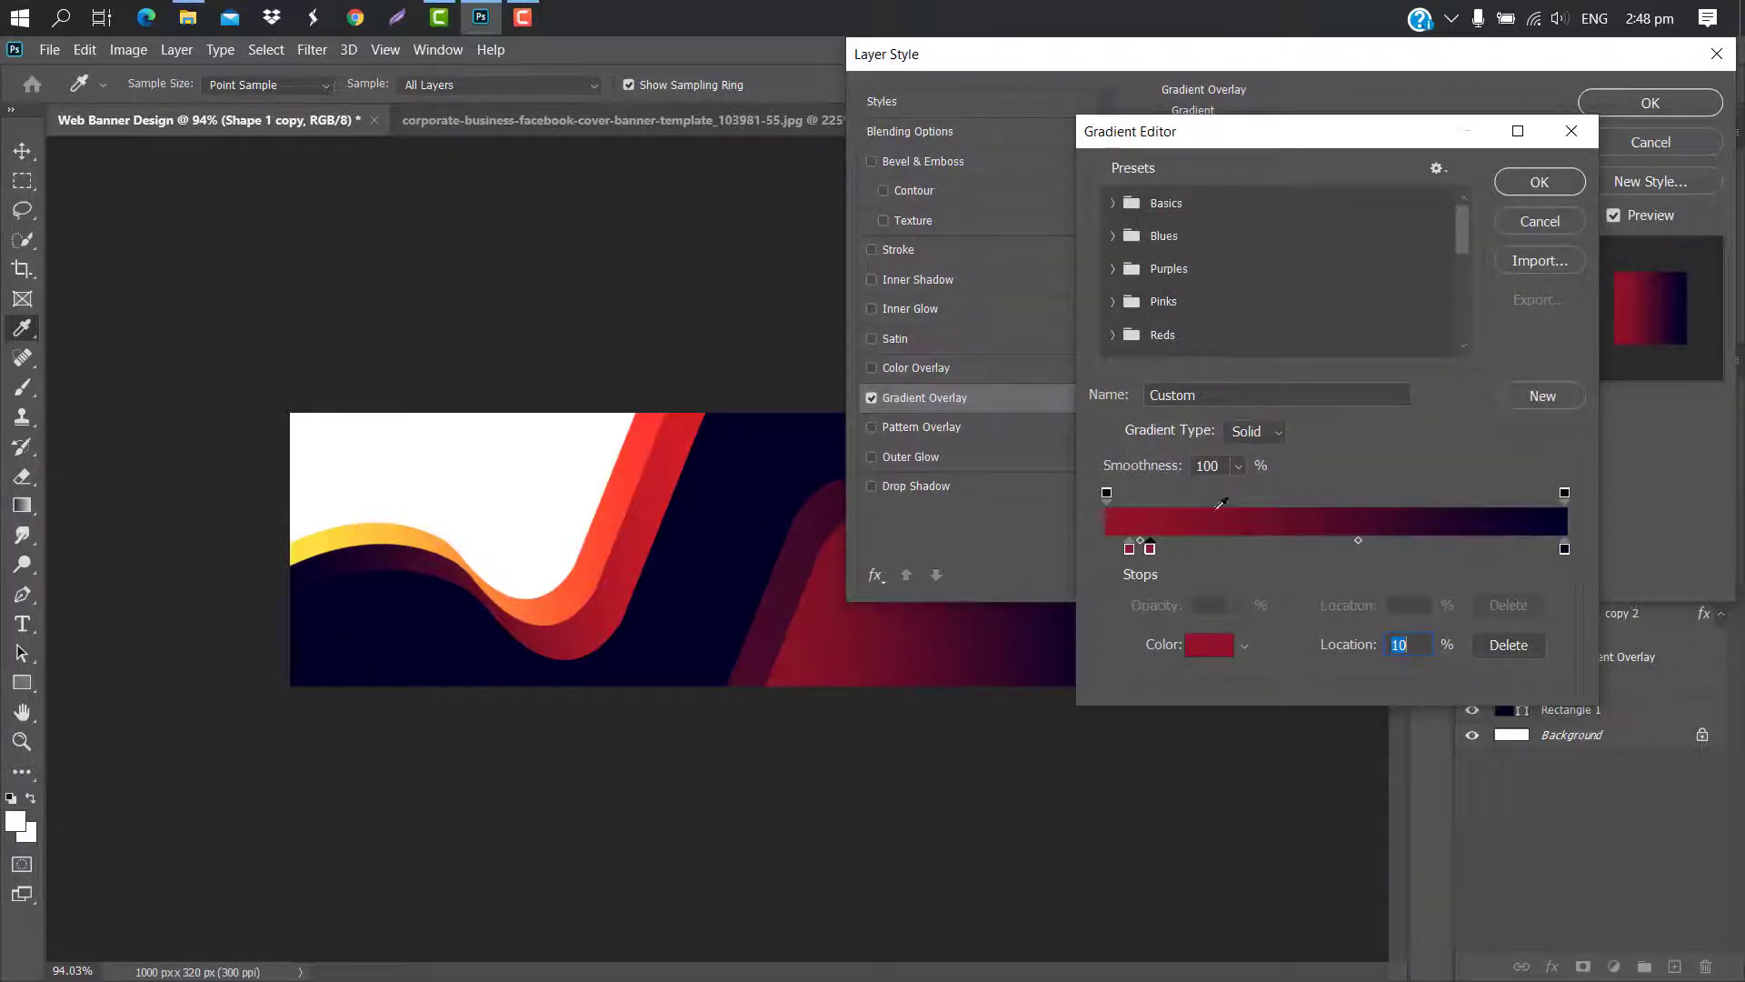
click(1540, 181)
click(1651, 103)
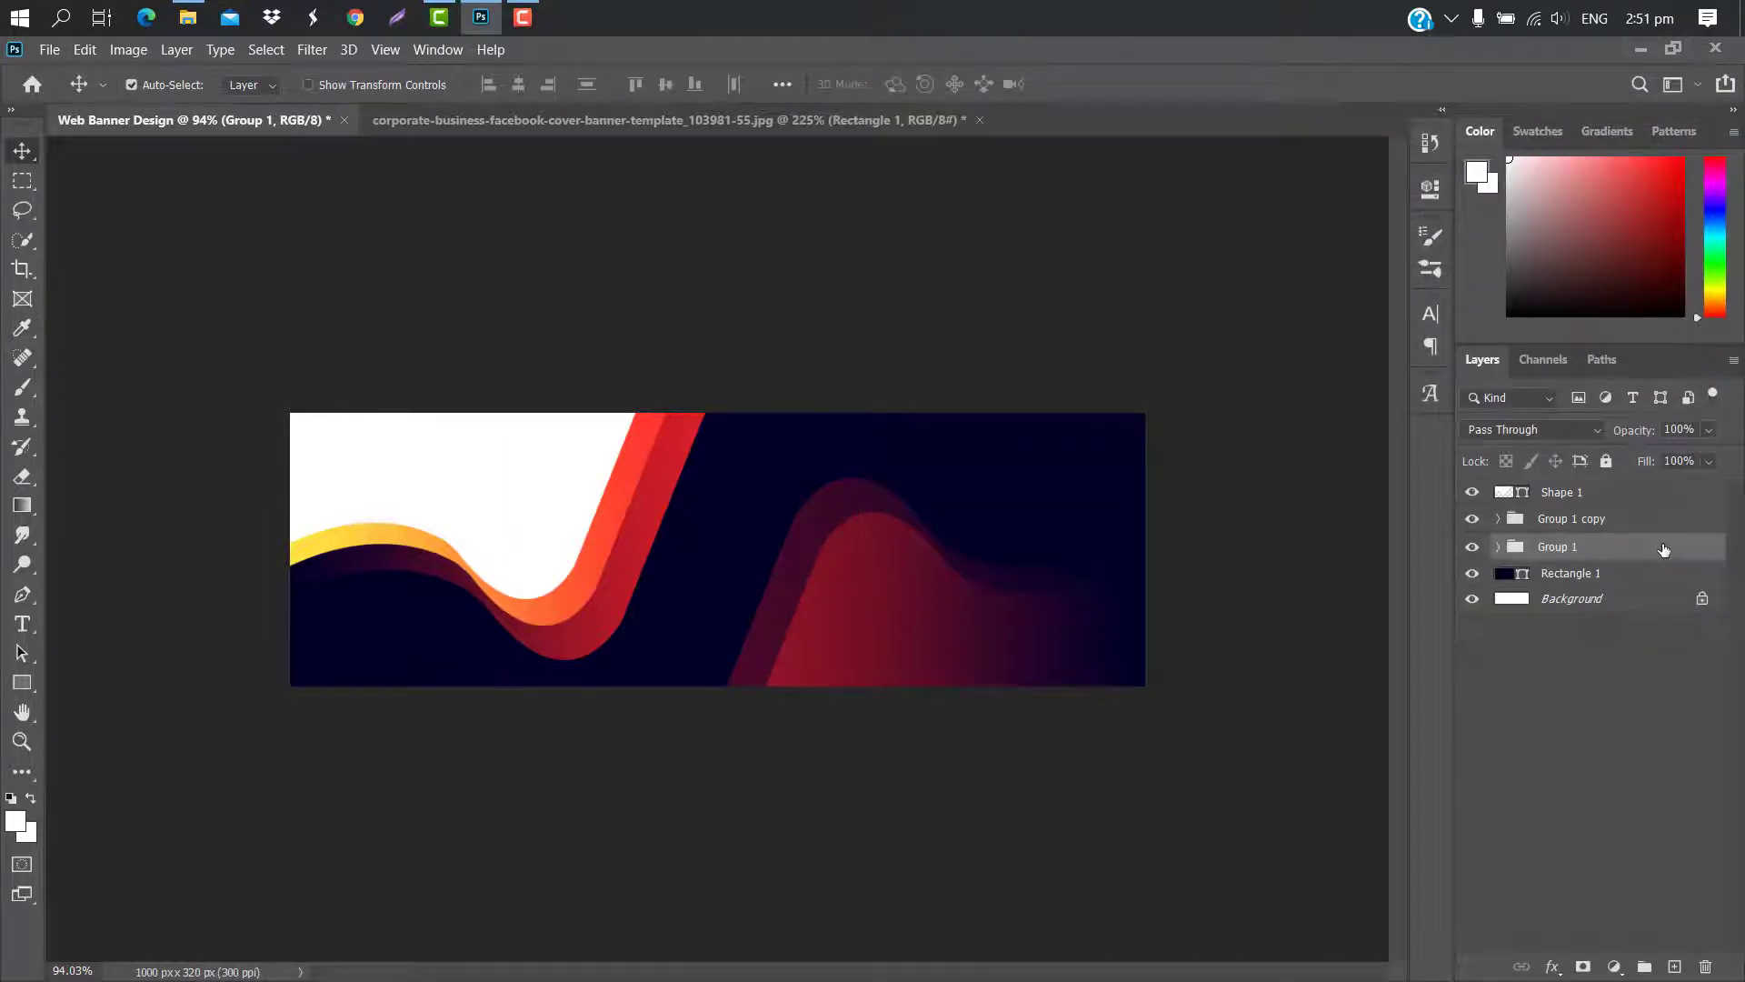
Duplicate the original gradient wave group, Group 1, and place the copy above the white shape in the layer order
drag(1663, 549, 1673, 965)
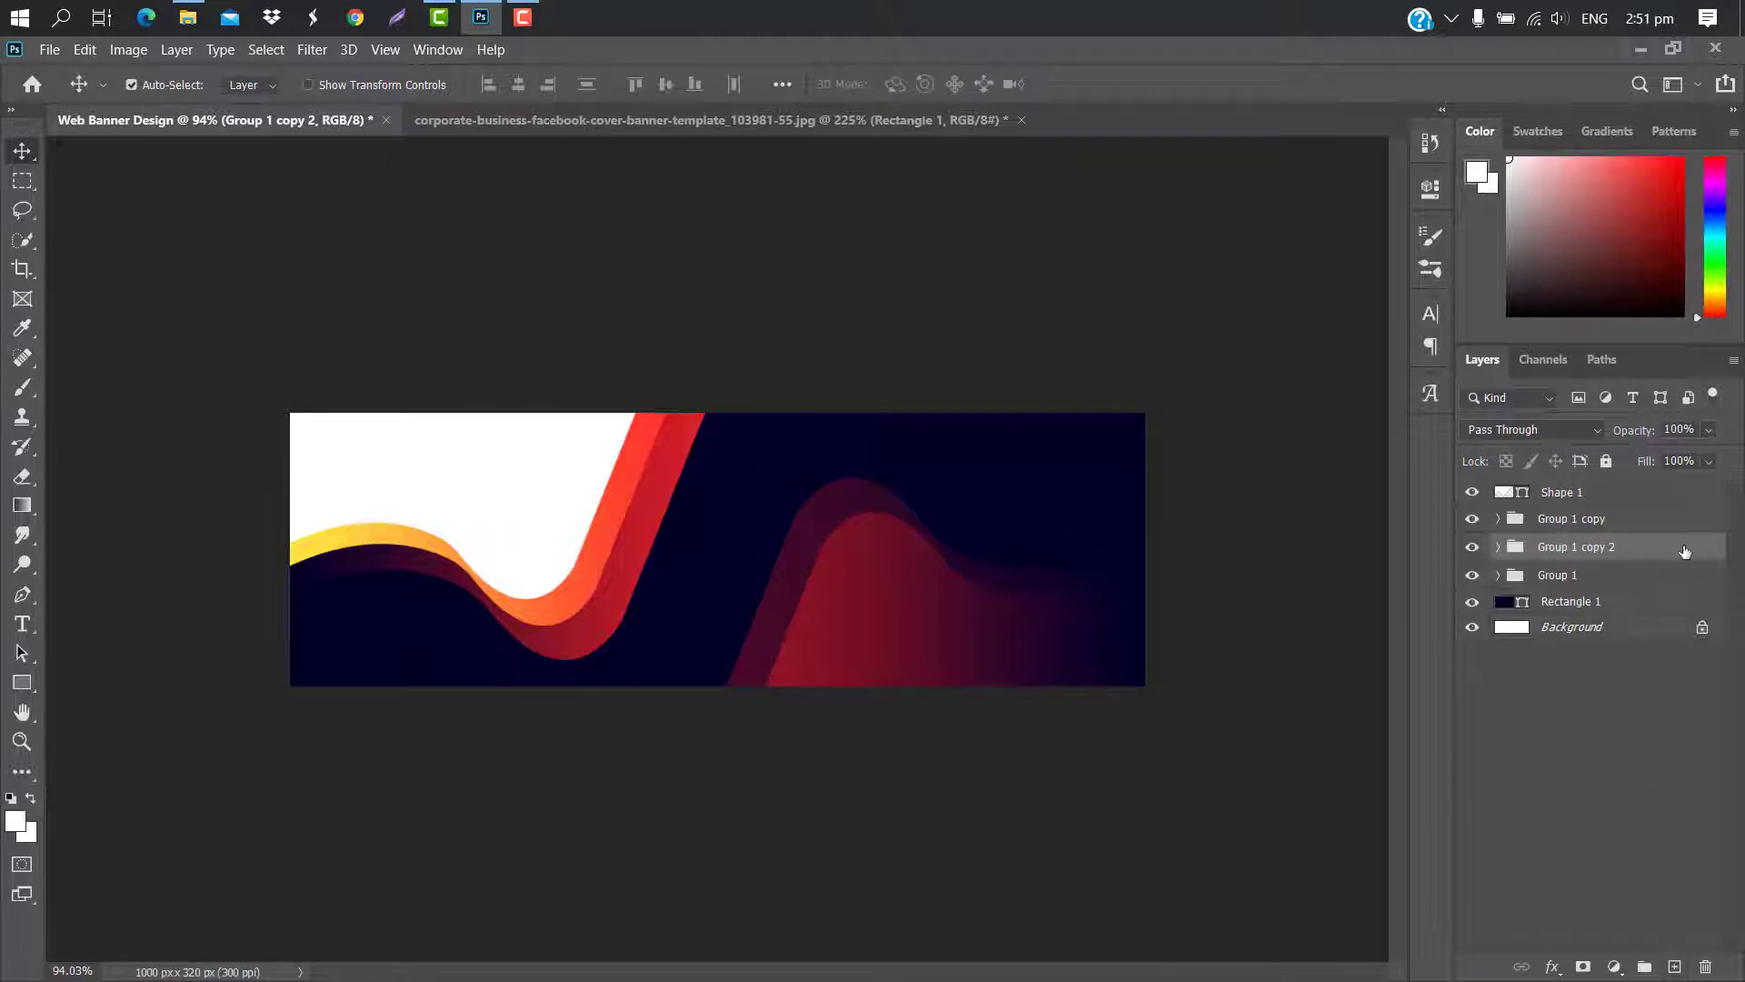
drag(1685, 552, 1669, 481)
Rotate the new group copy 180° and move it over the lower-right part of the banner
key(ctrl+t)
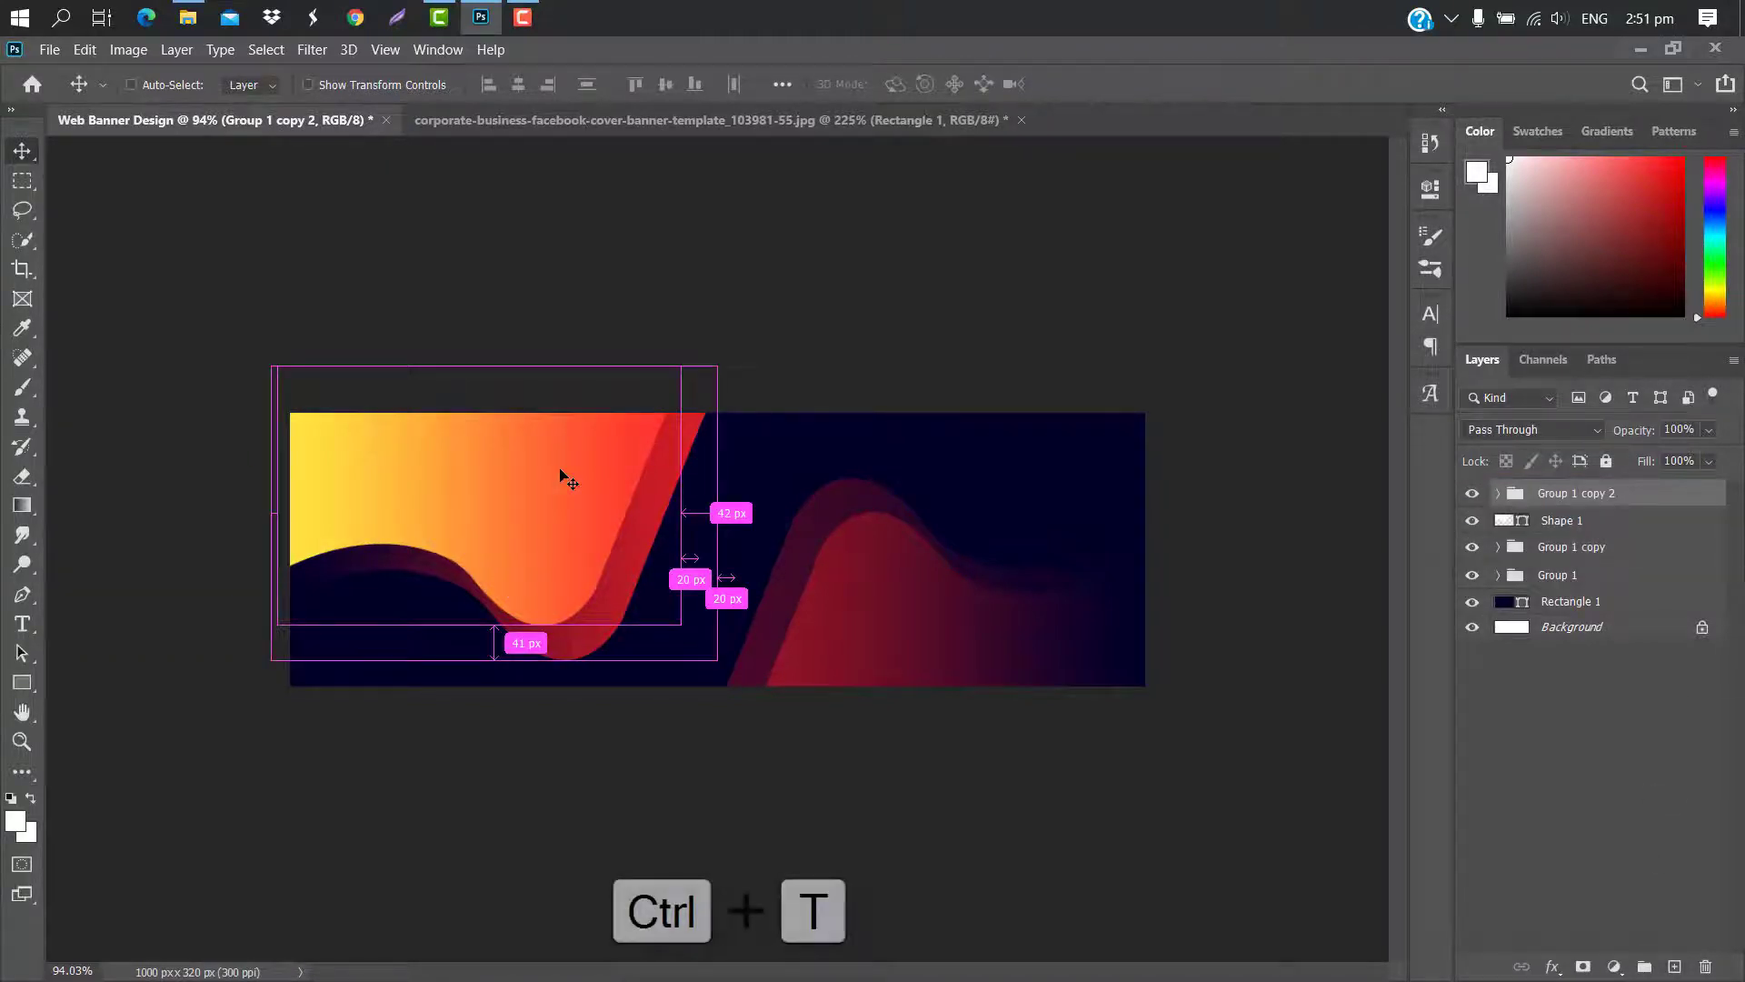
right_click(515, 477)
click(575, 785)
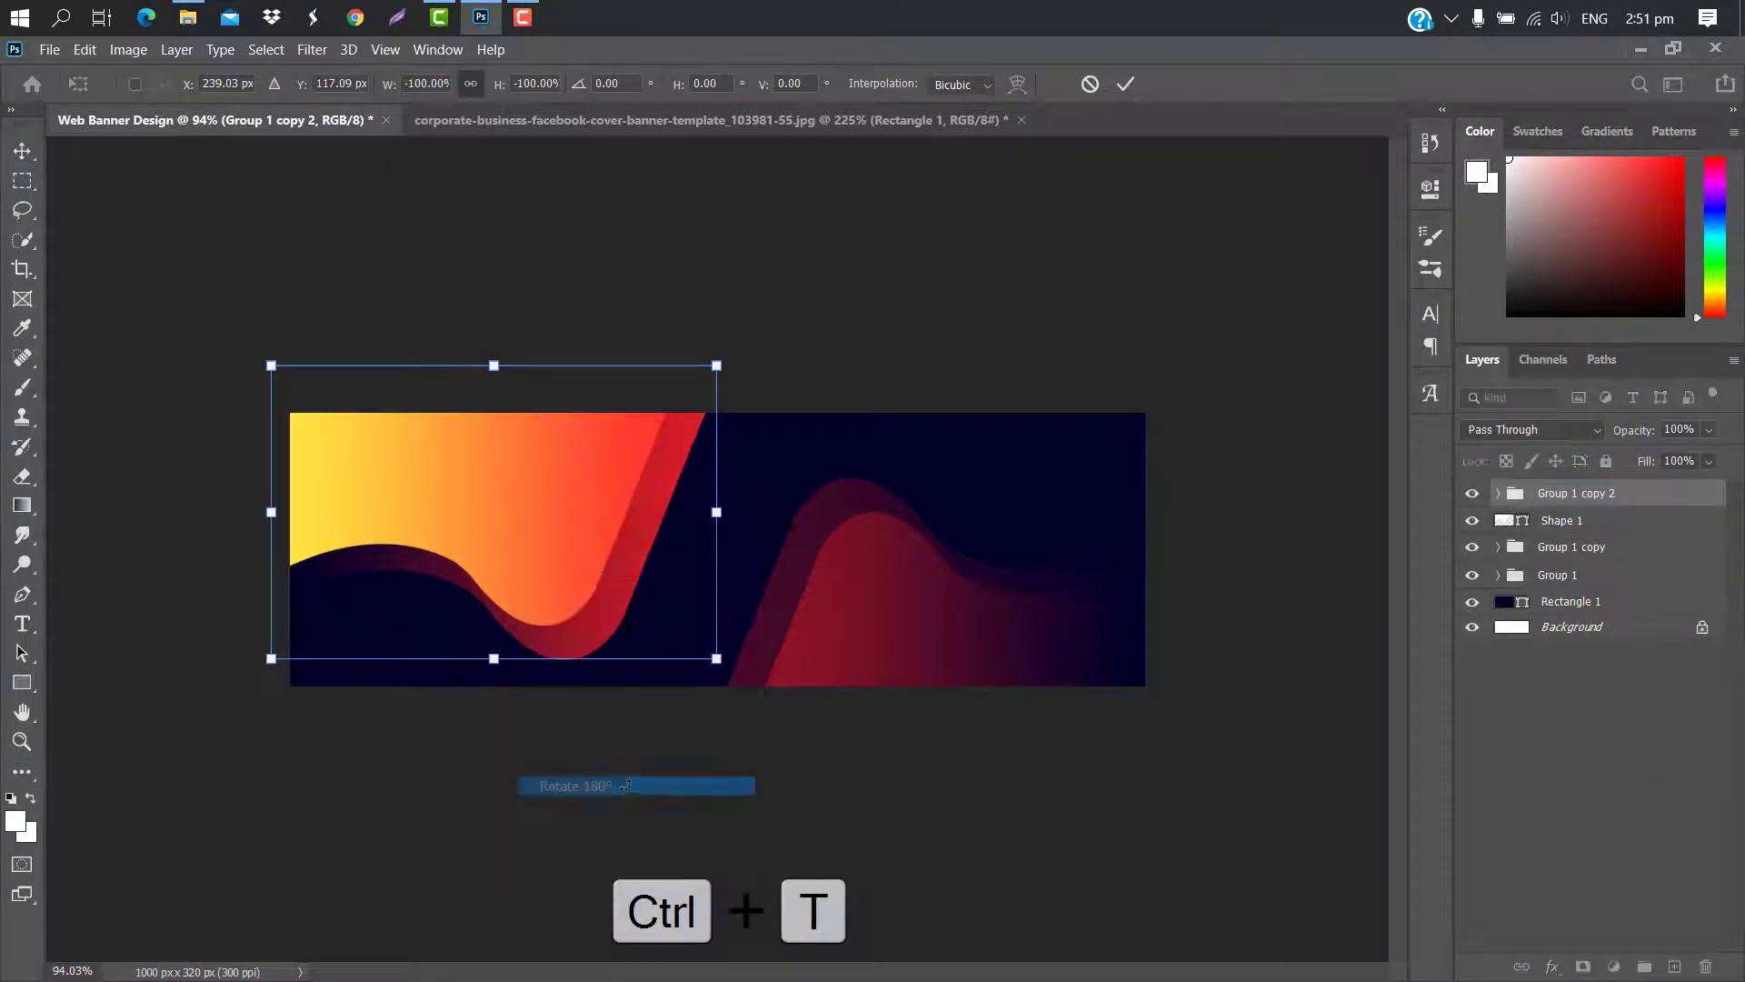
drag(559, 553, 1065, 620)
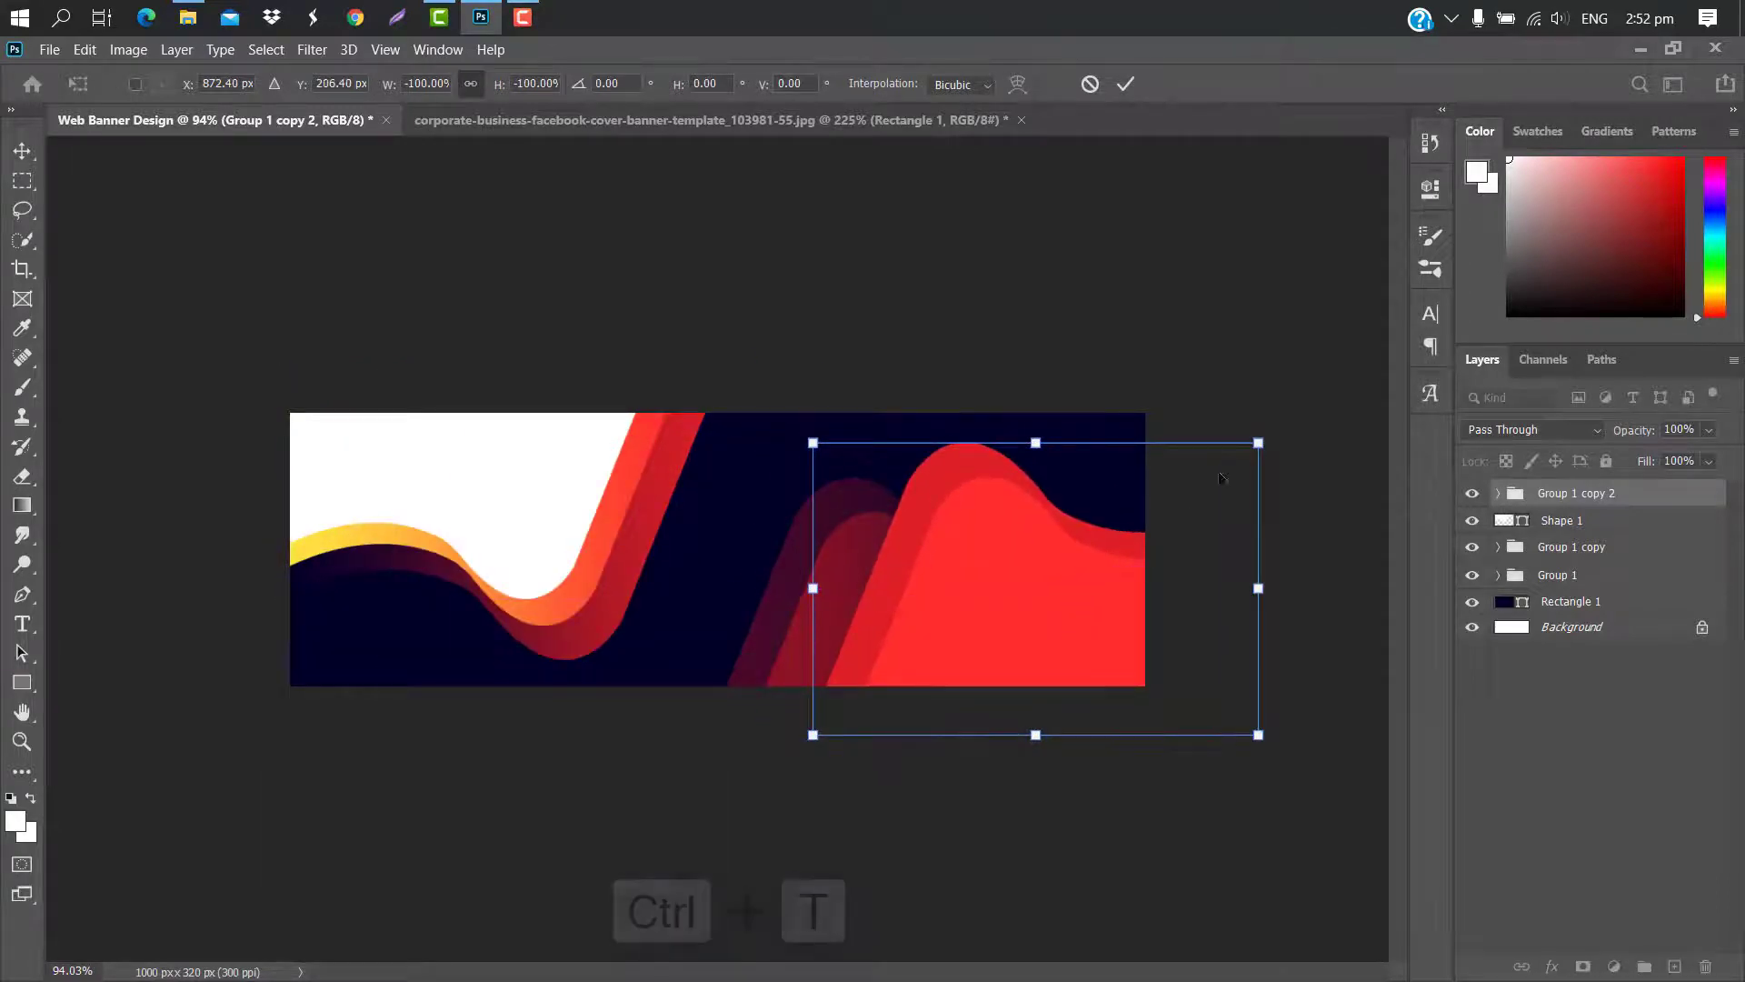
Scale the rotated group copy to 33.5% and fit it into the banner's lower-right corner
drag(1257, 442, 1044, 592)
drag(945, 636, 1036, 622)
drag(1137, 576, 1081, 606)
drag(974, 656, 1048, 652)
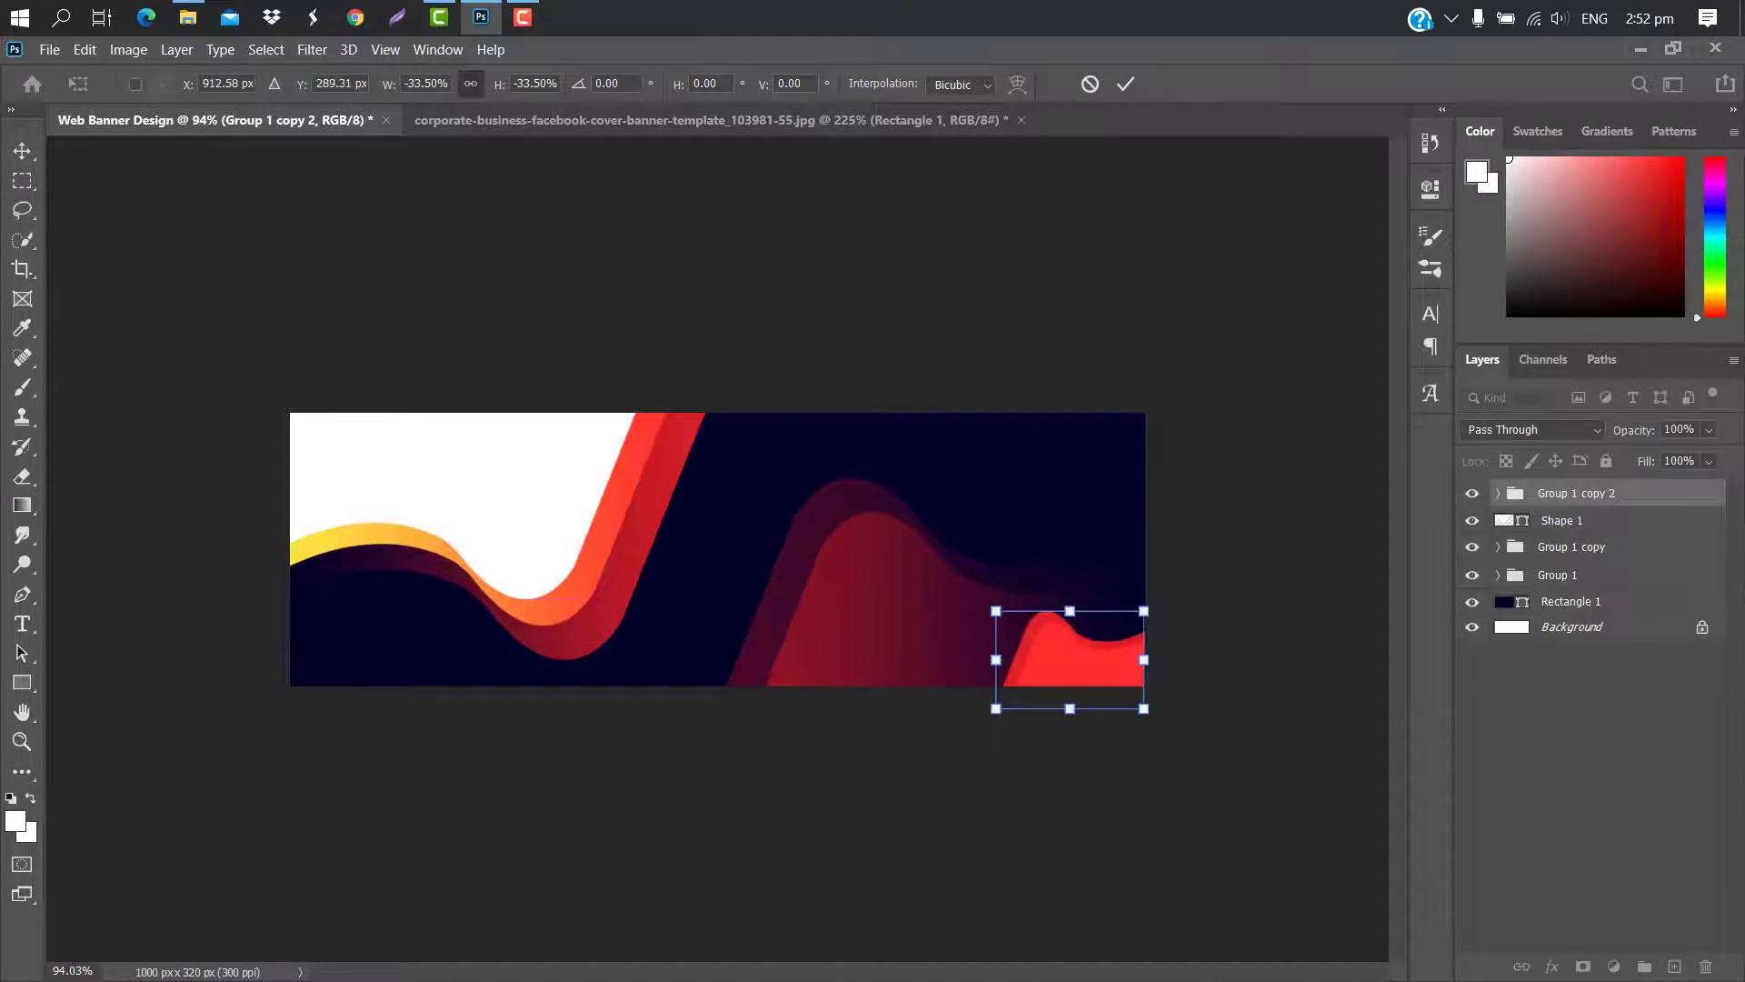
click(1125, 83)
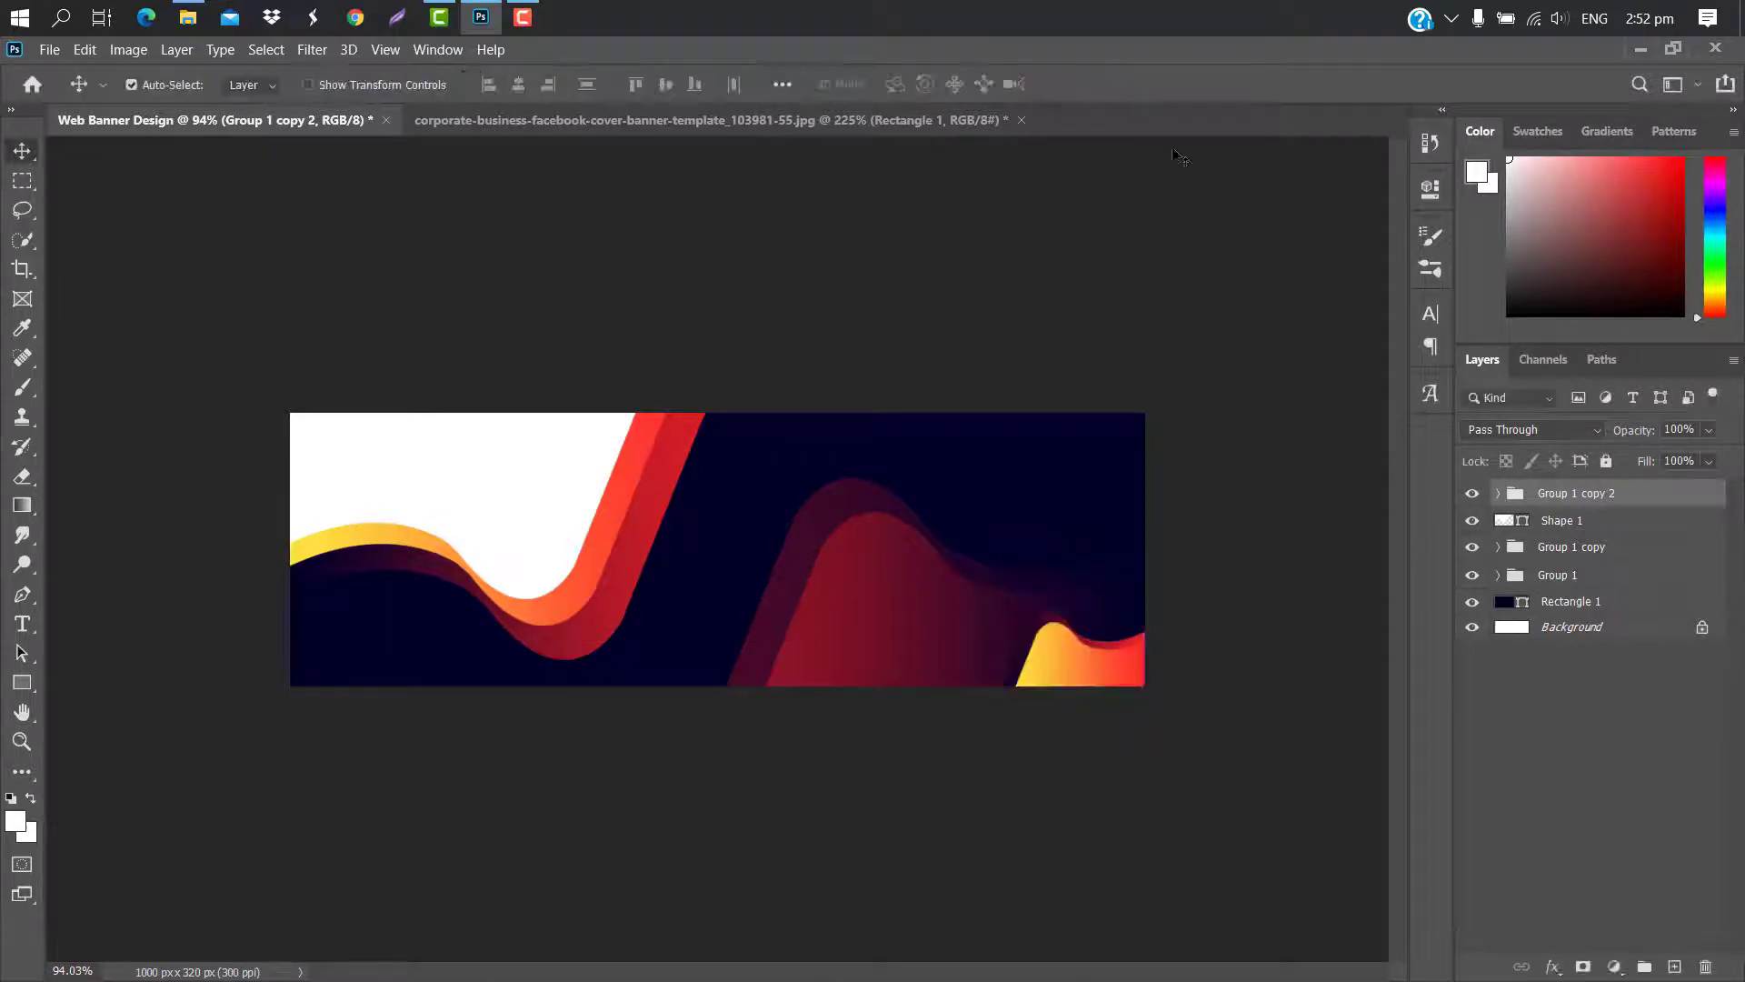
Set the Gradient Overlay angle of Shape 1 copy in the Group 1 copy 2 group to 180°
click(1498, 493)
click(1657, 527)
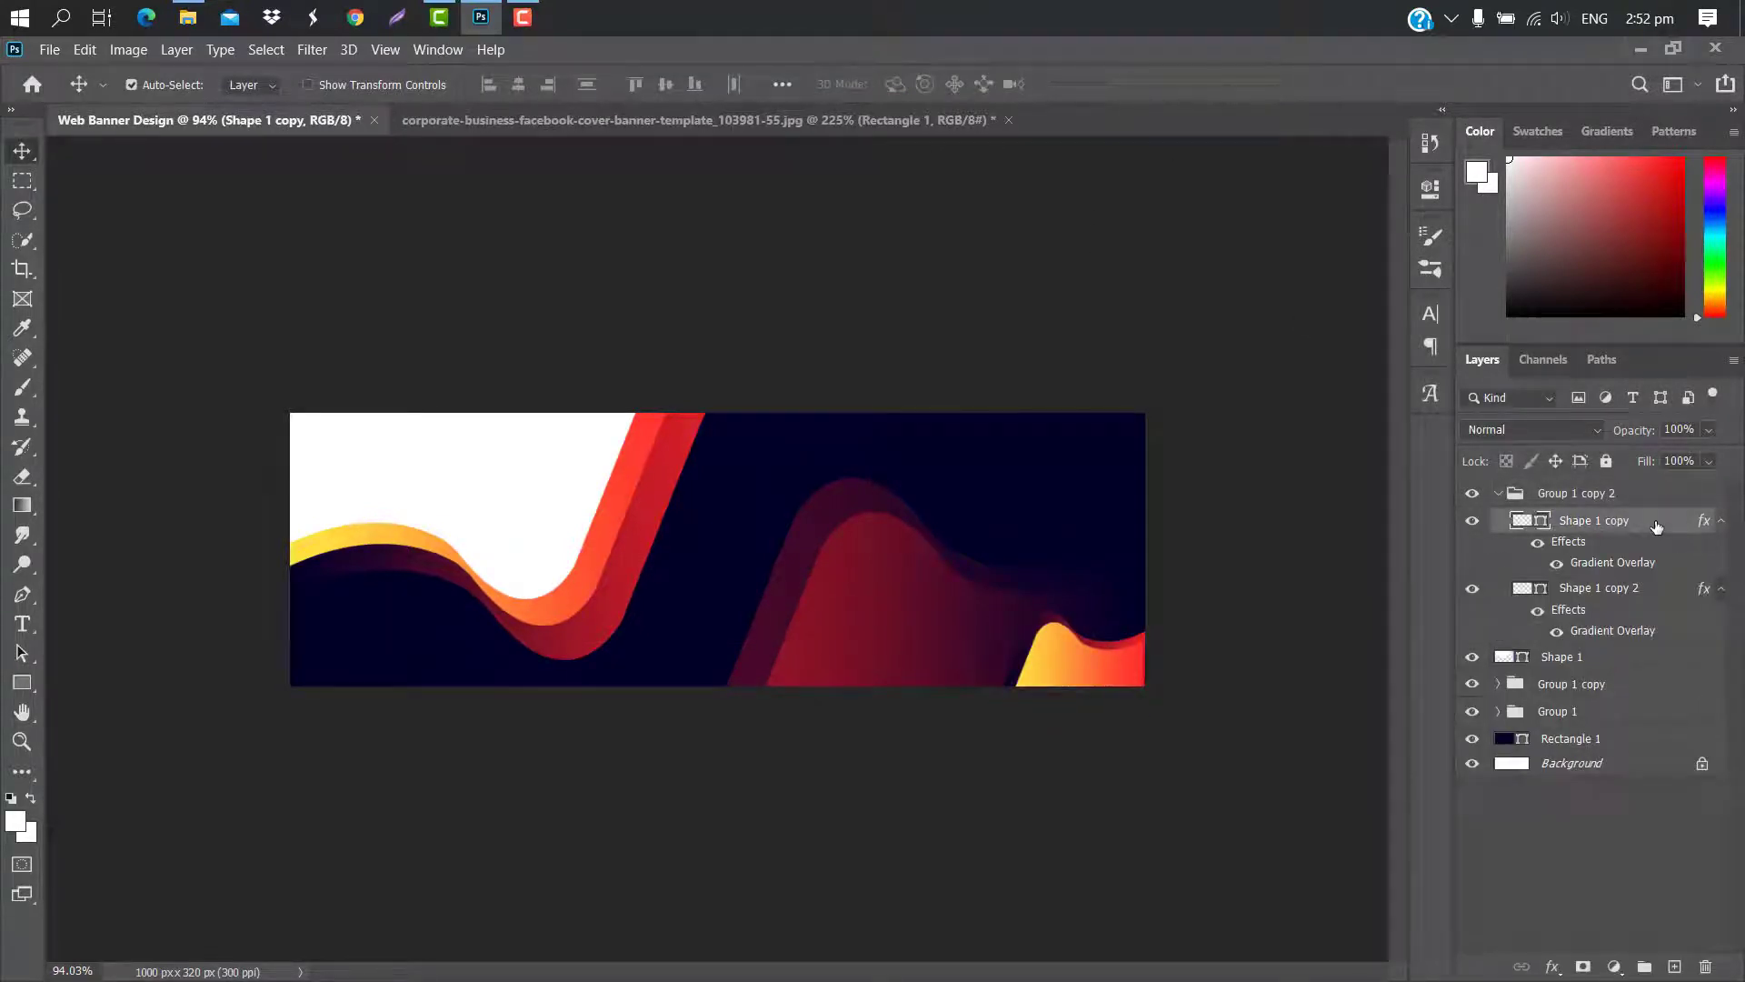
double_click(1612, 562)
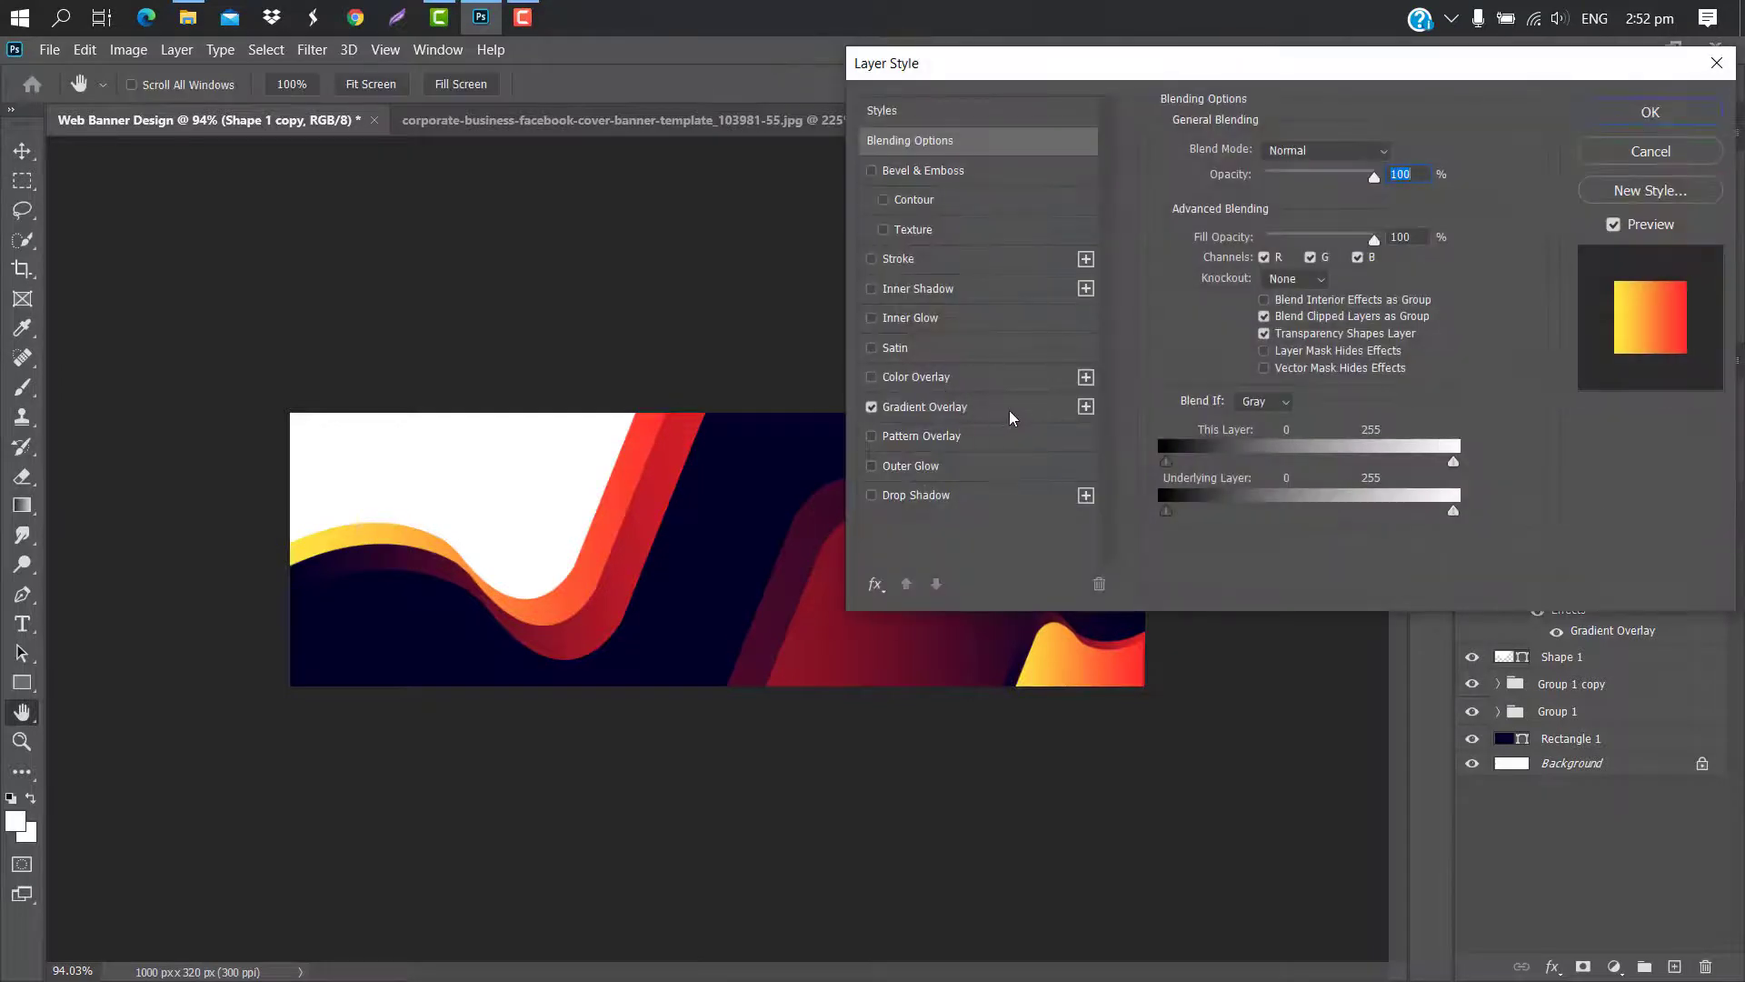
click(1285, 265)
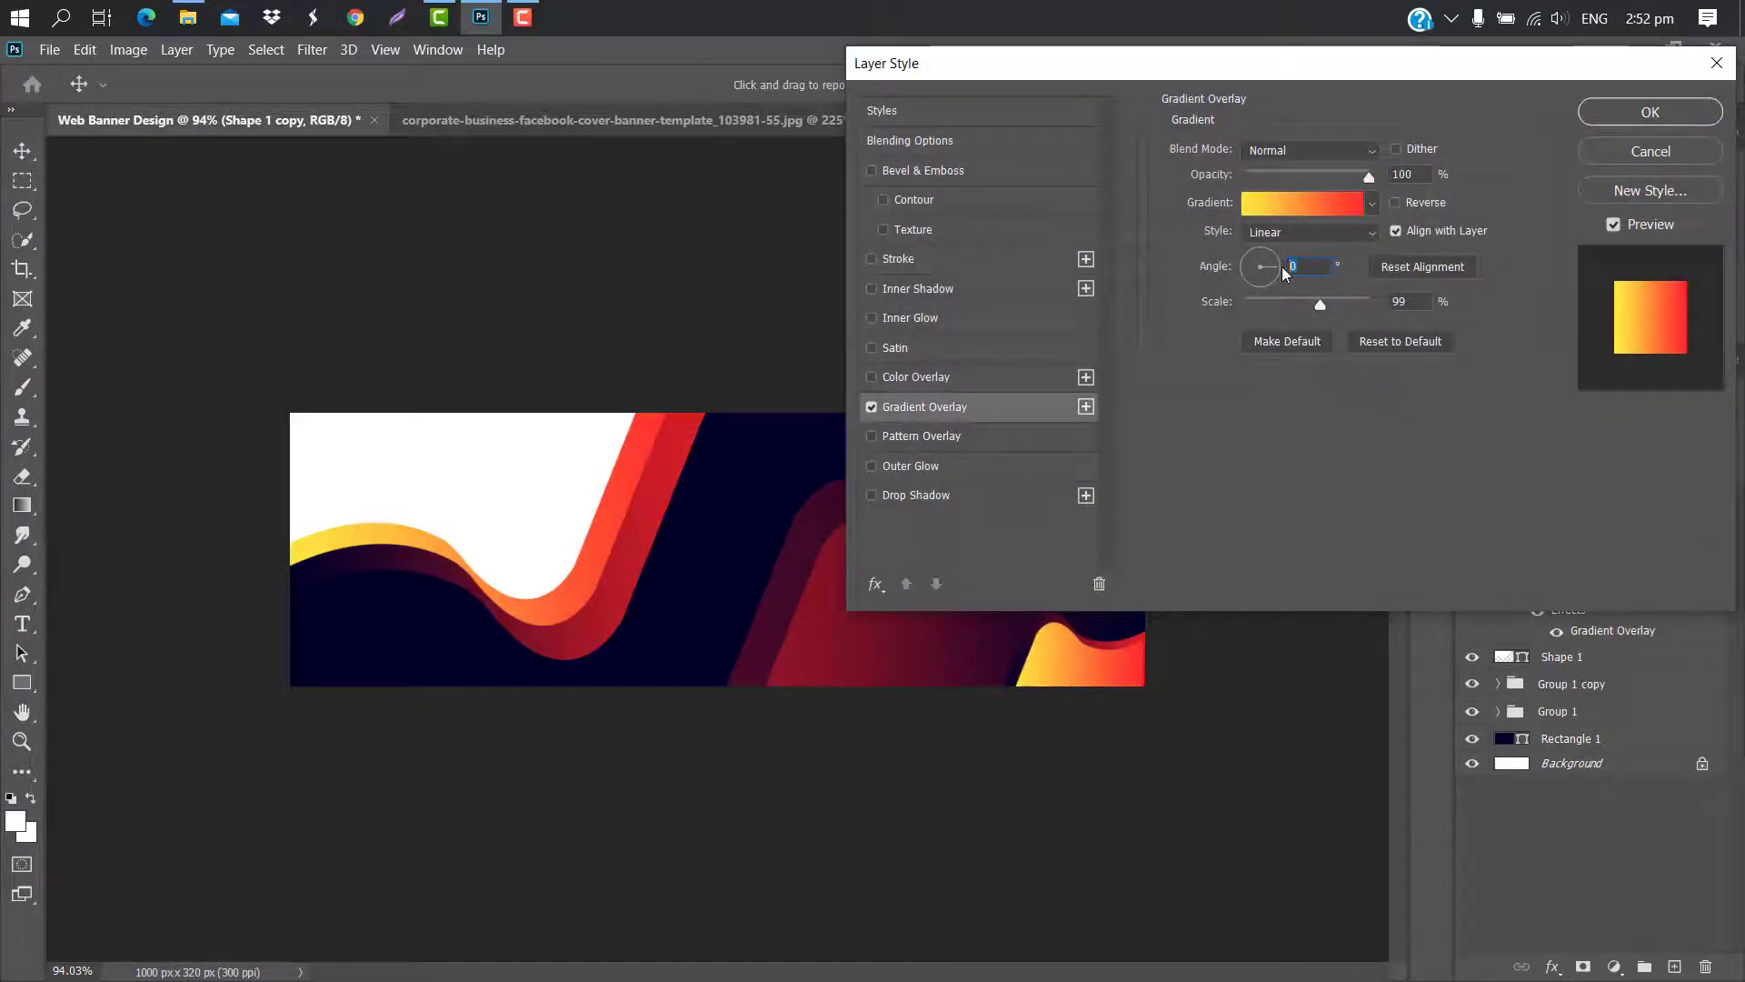
text(180)
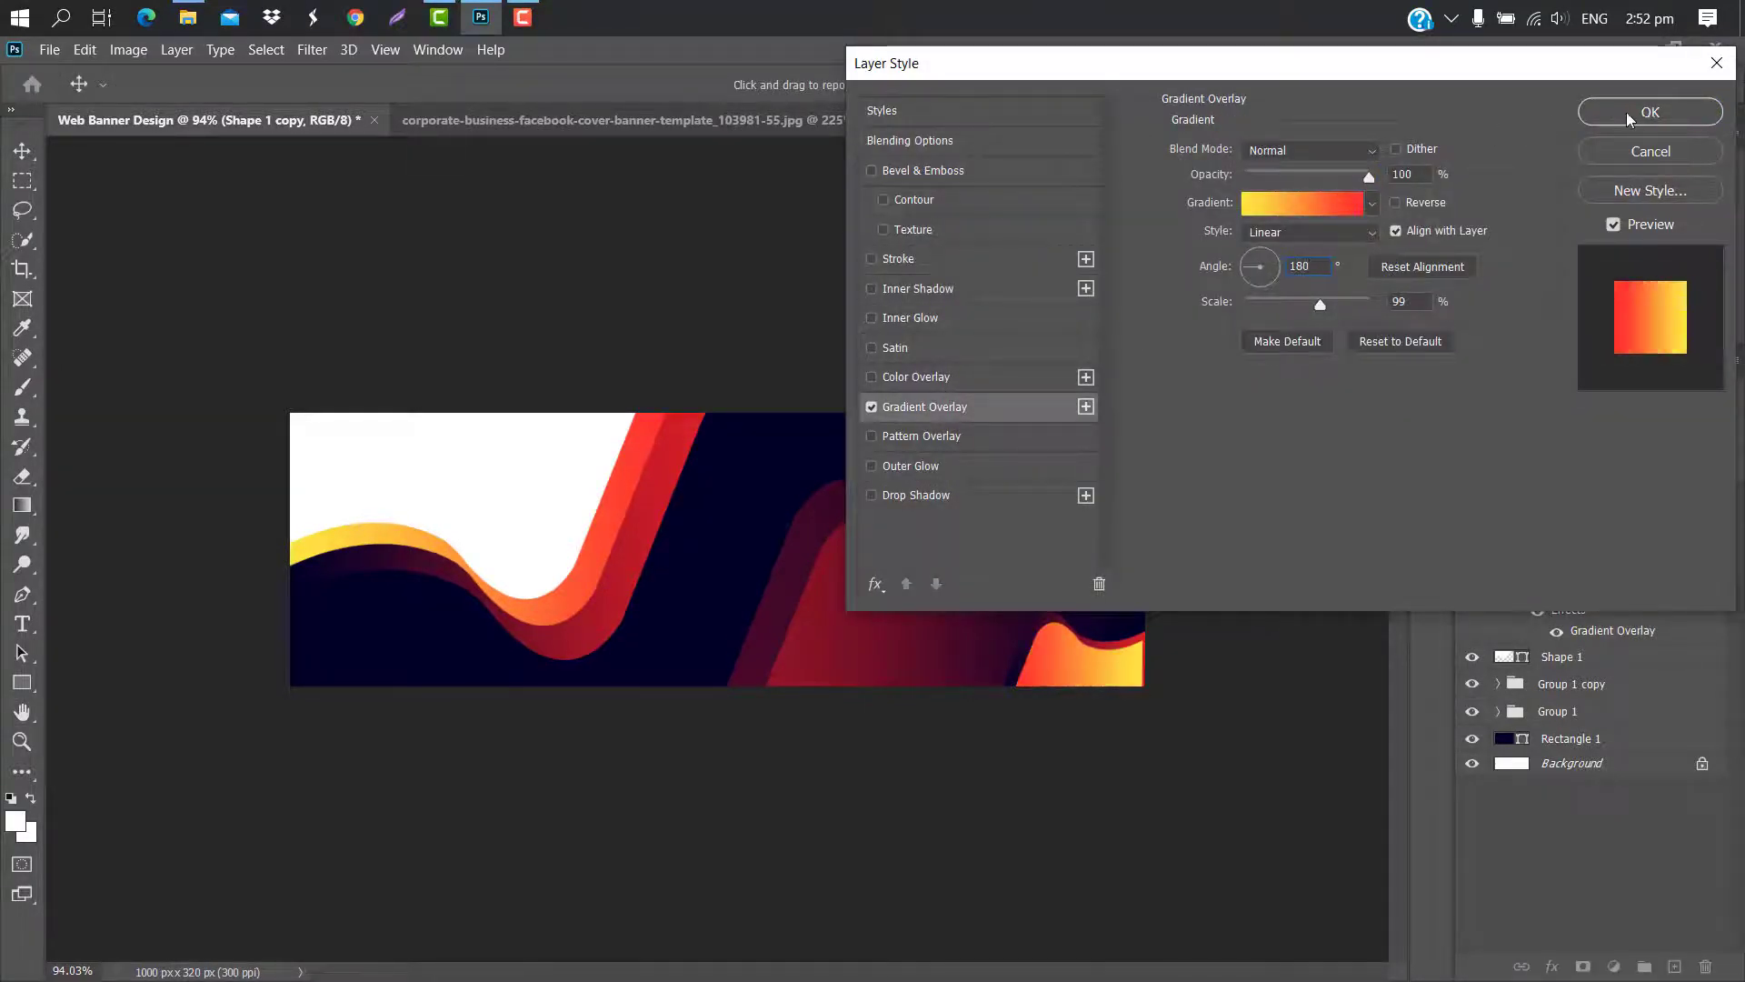
click(1648, 112)
Set the Gradient Overlay angle of Shape 1 copy 2 in the same group to 180°
key(ctrl+j)
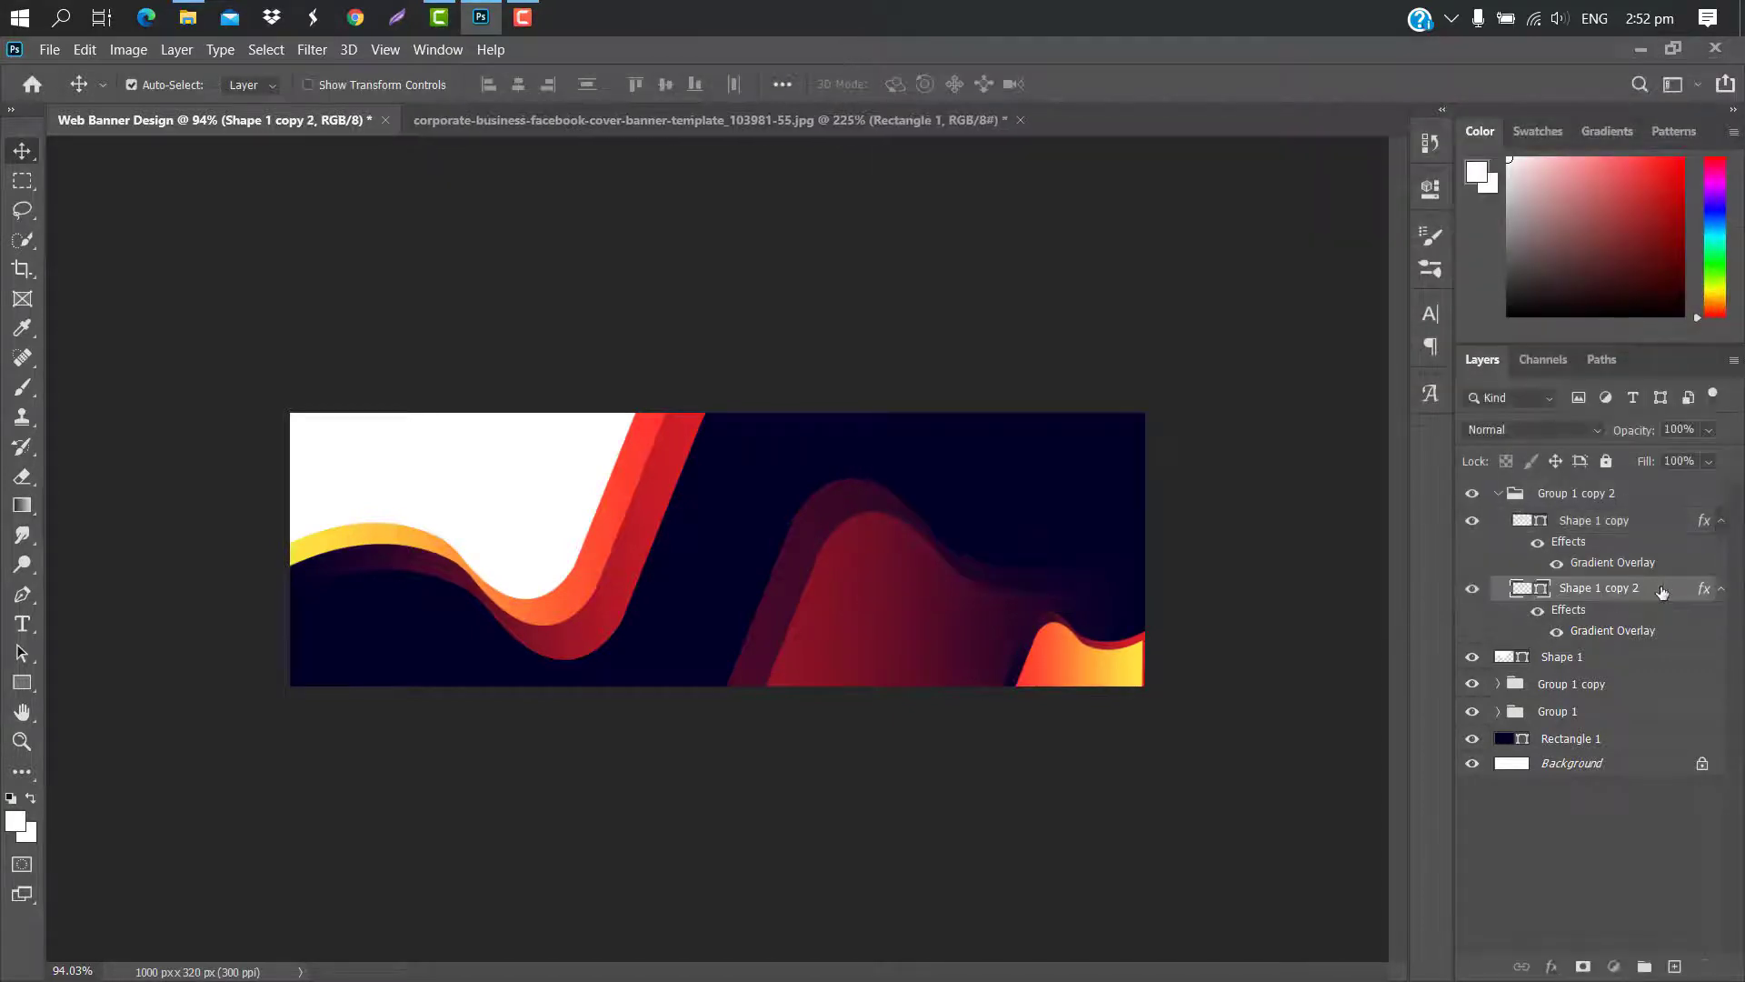
double_click(1656, 595)
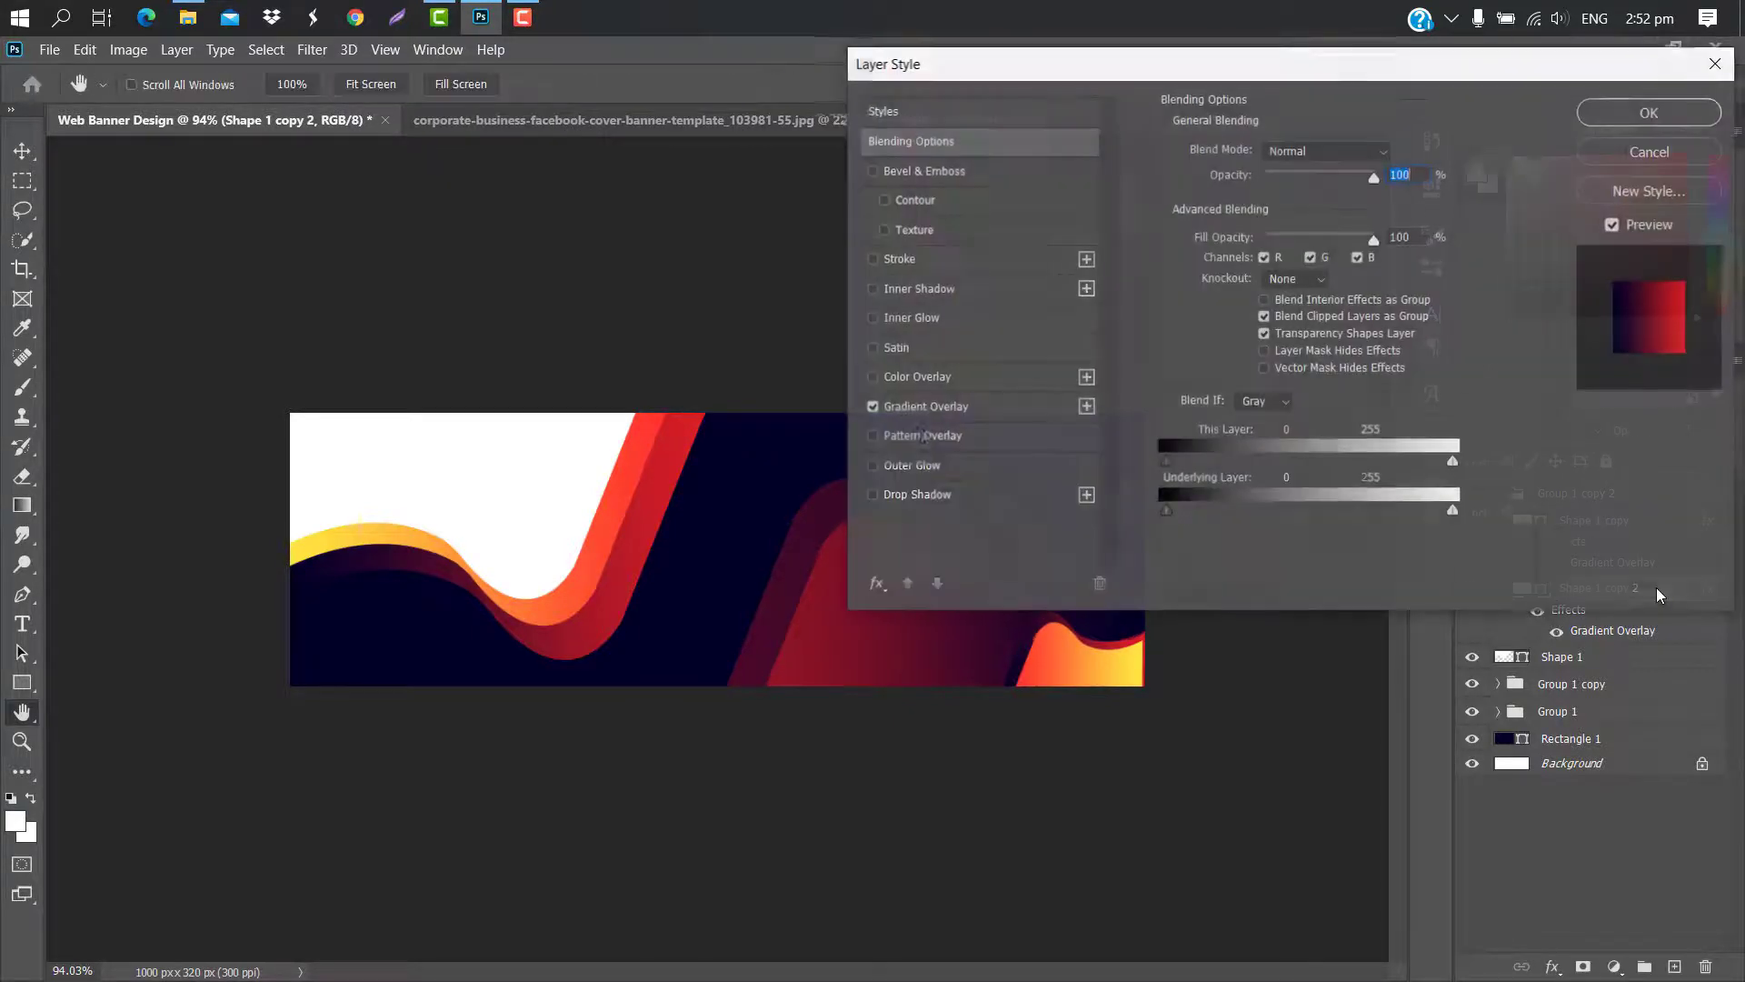
click(998, 409)
click(1335, 267)
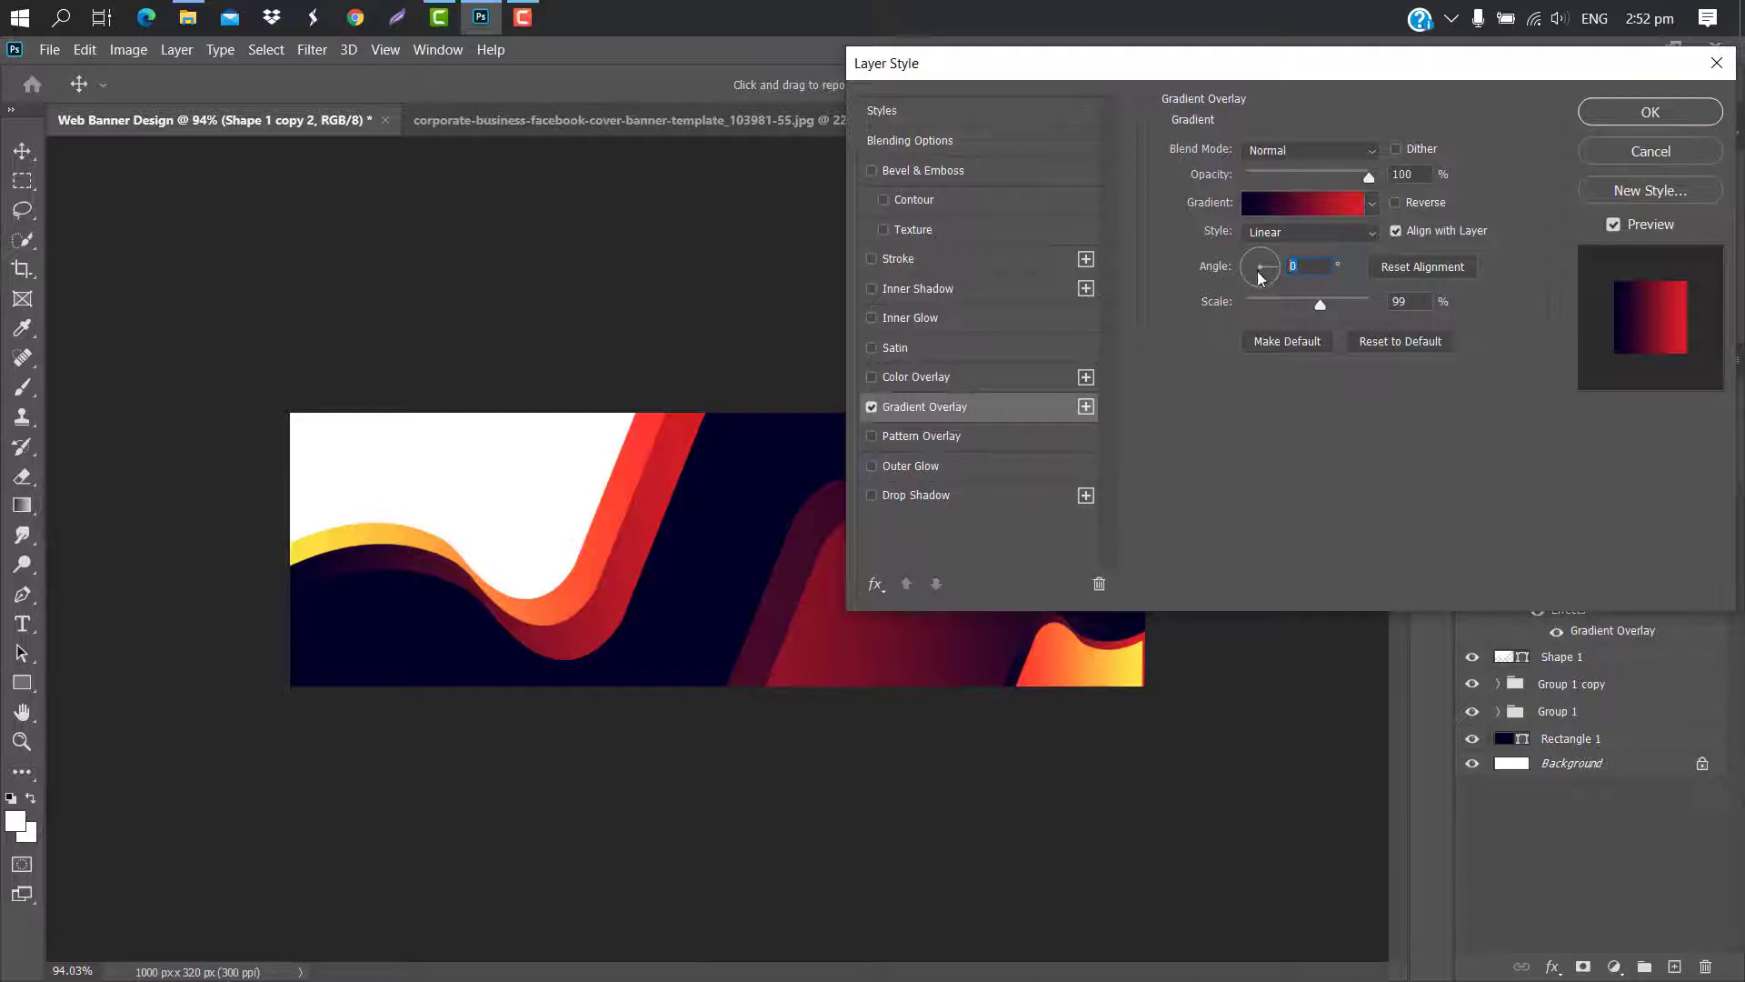
text(180)
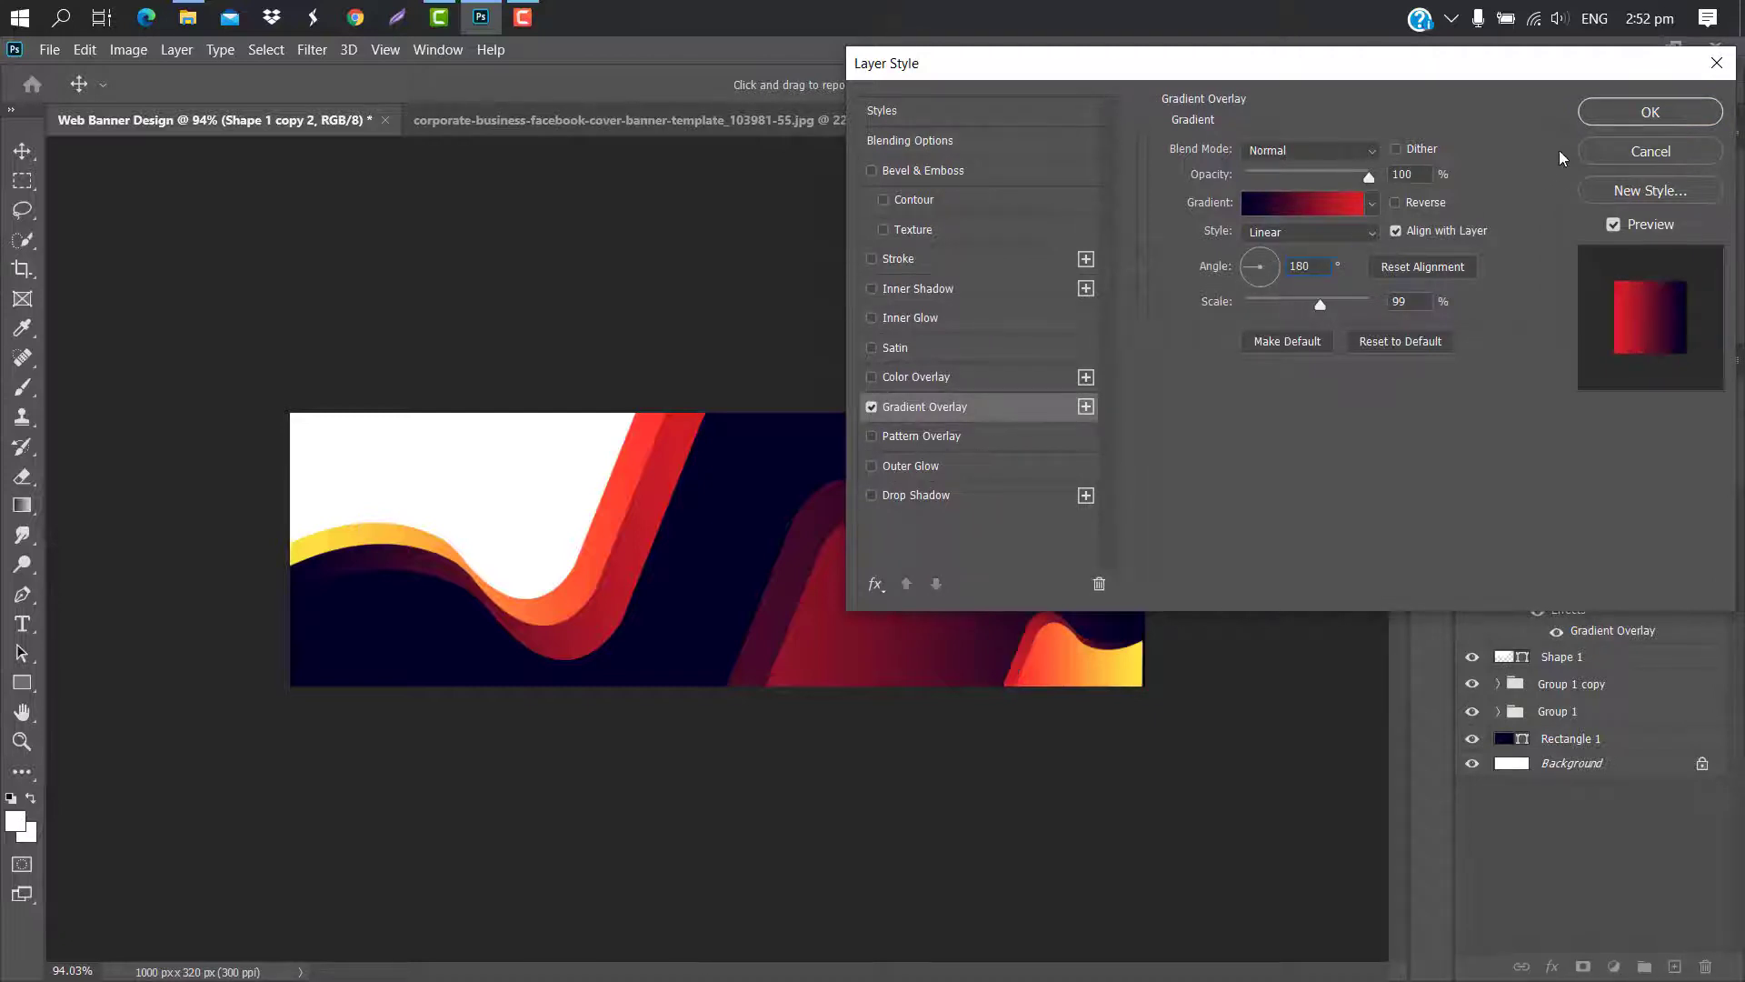
click(1633, 113)
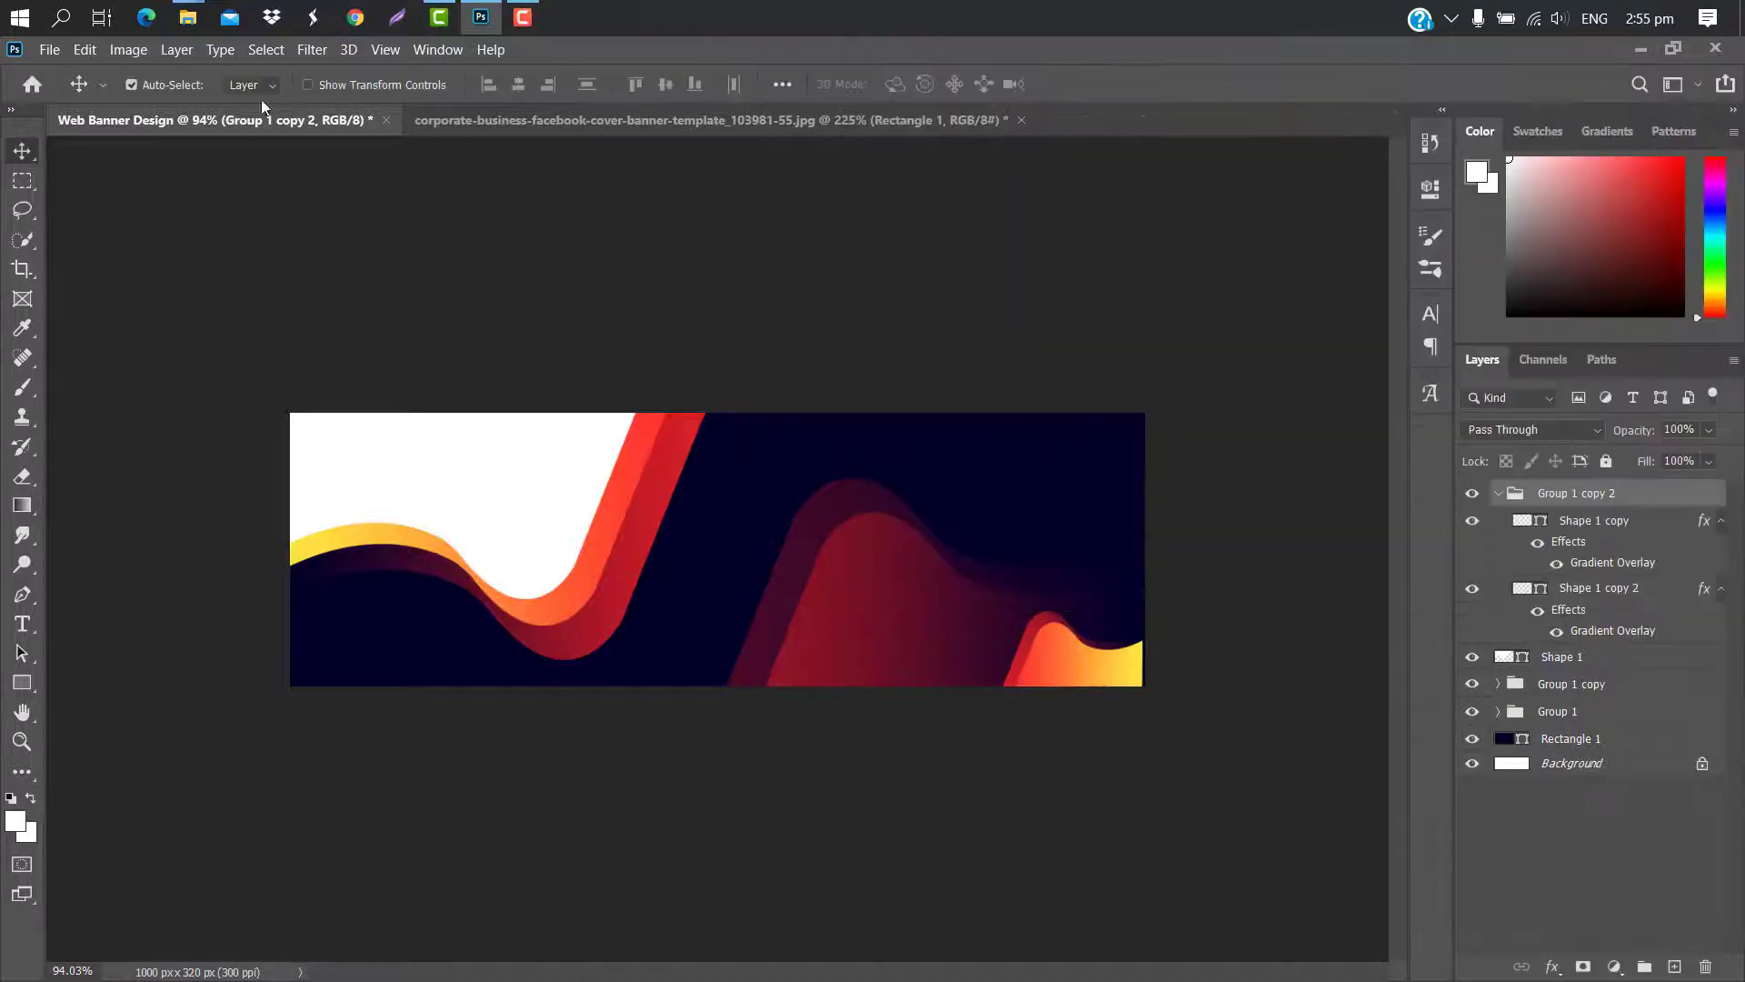
Place the black circular Facebook icon from the Icon folder in File Explorer, scaled to 1.48%, on the orange wave in the banner's lower-right corner
mouse_move(187, 16)
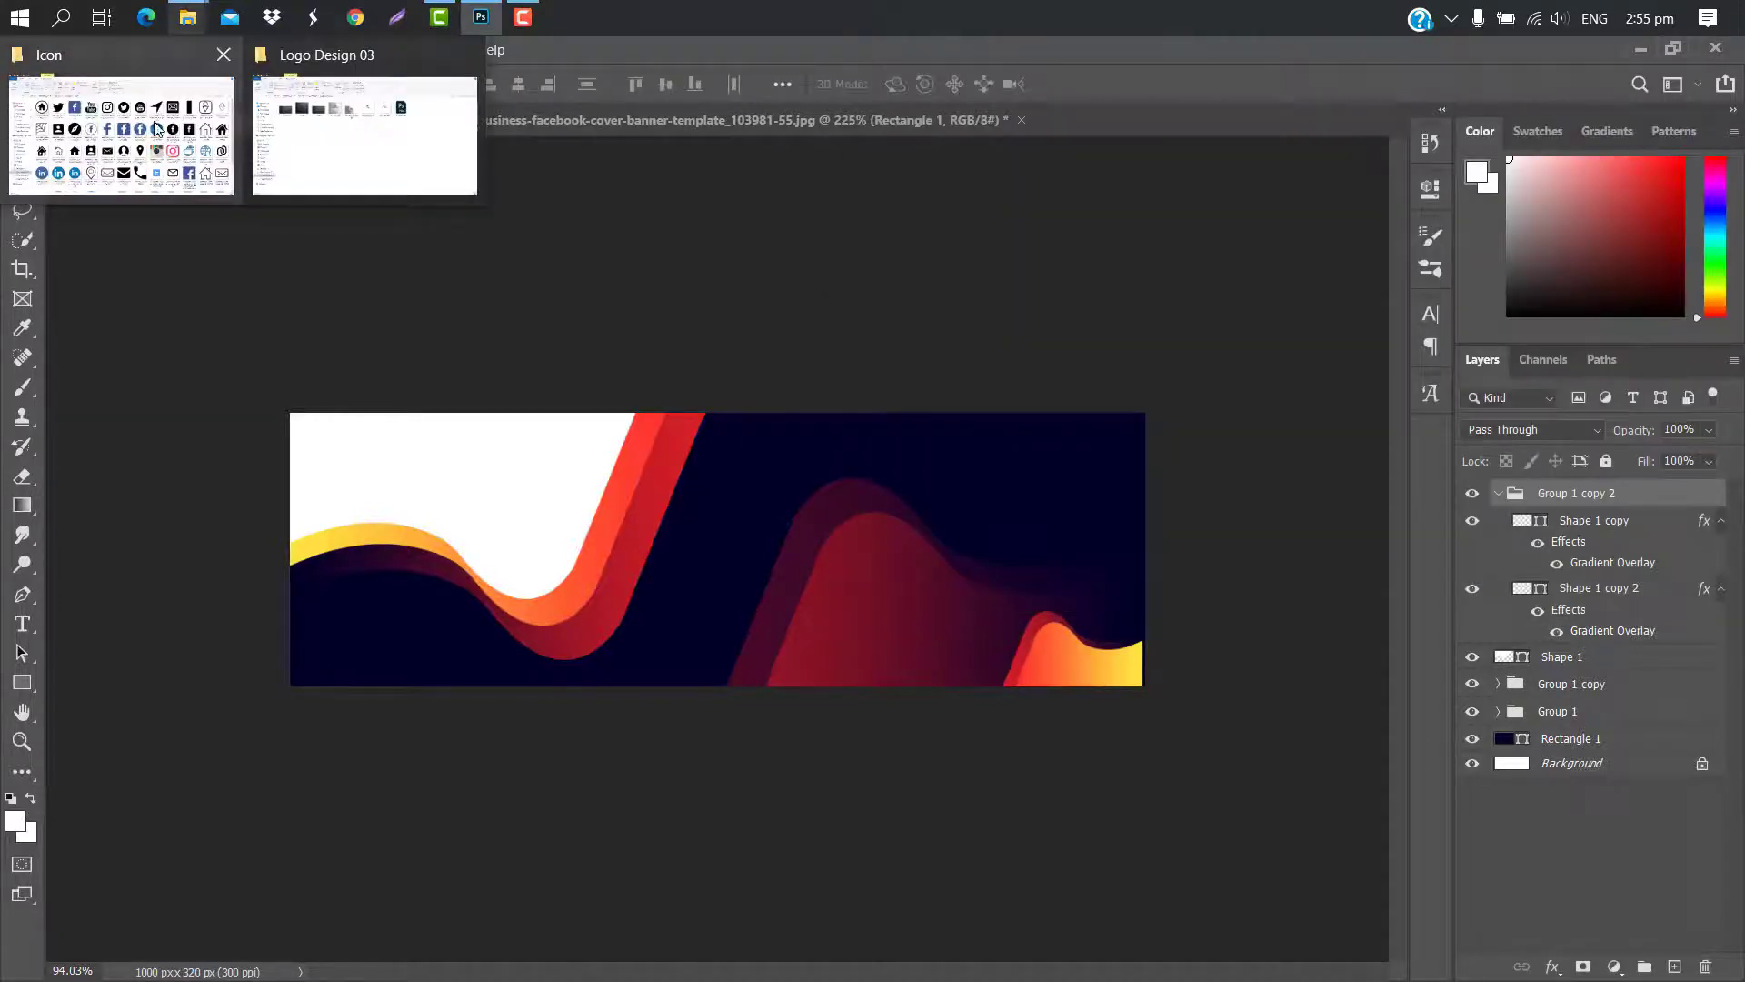
click(156, 131)
drag(1273, 465, 954, 618)
drag(653, 661, 1036, 663)
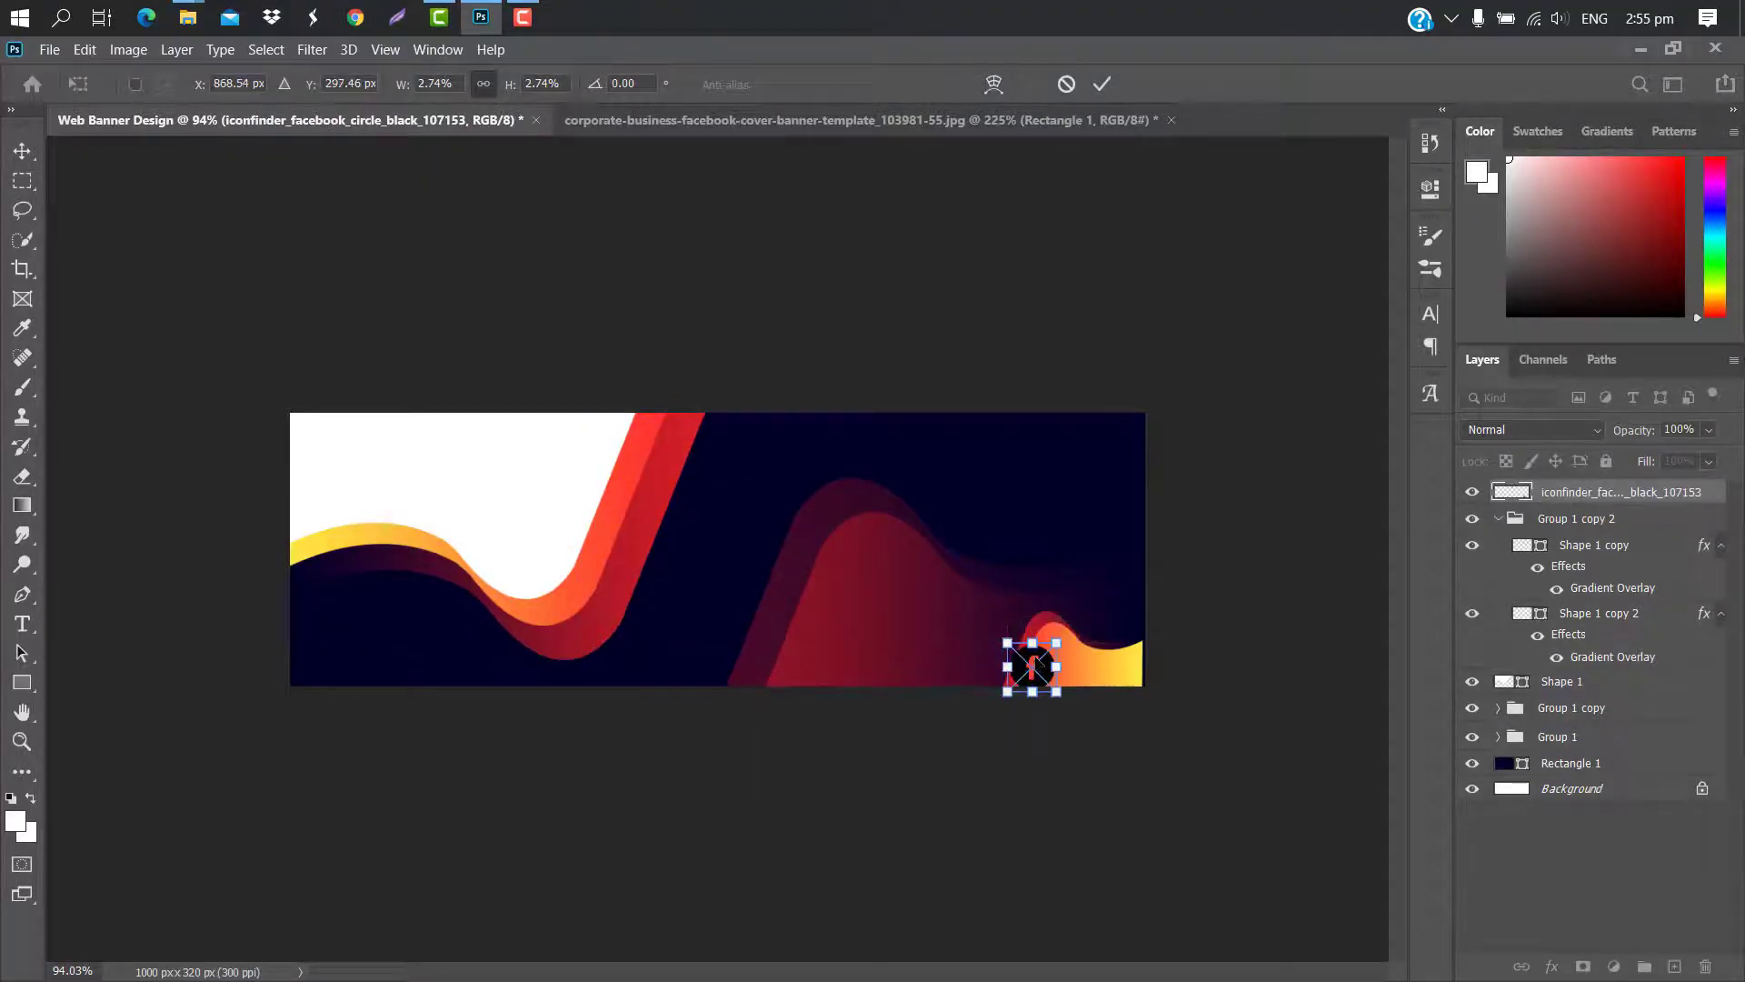
scroll(1036, 663, up, 5)
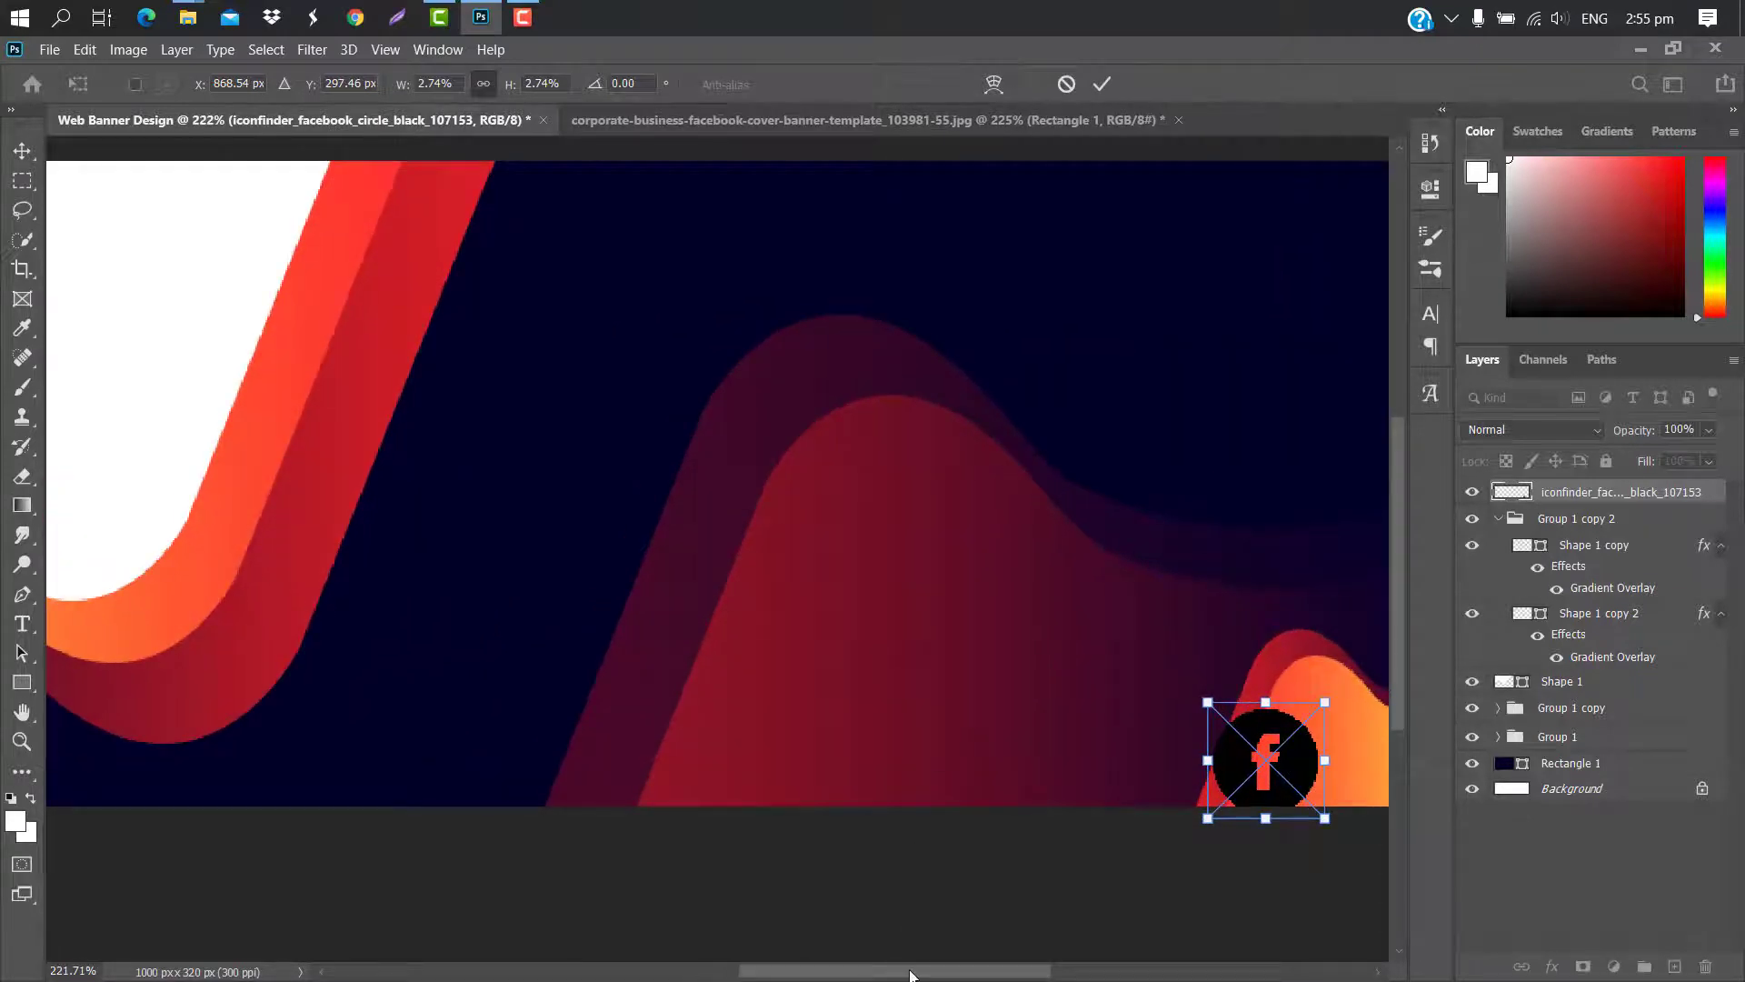
drag(909, 974, 1018, 974)
drag(904, 688, 858, 756)
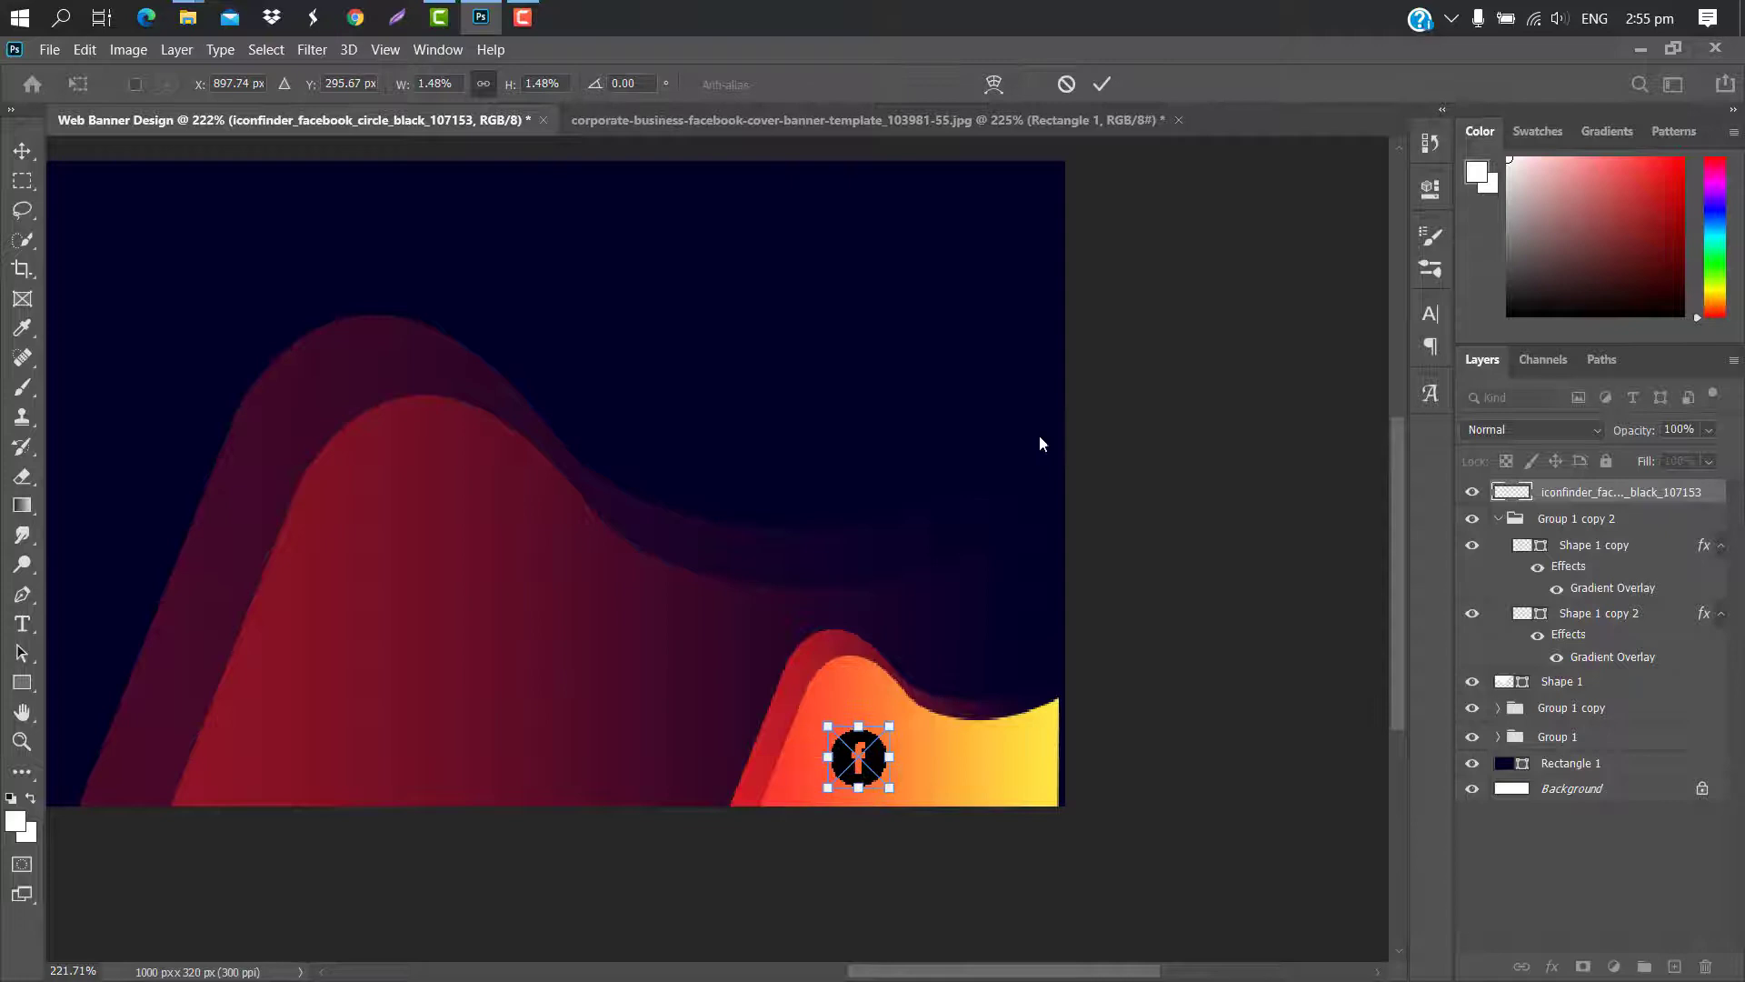
click(1105, 84)
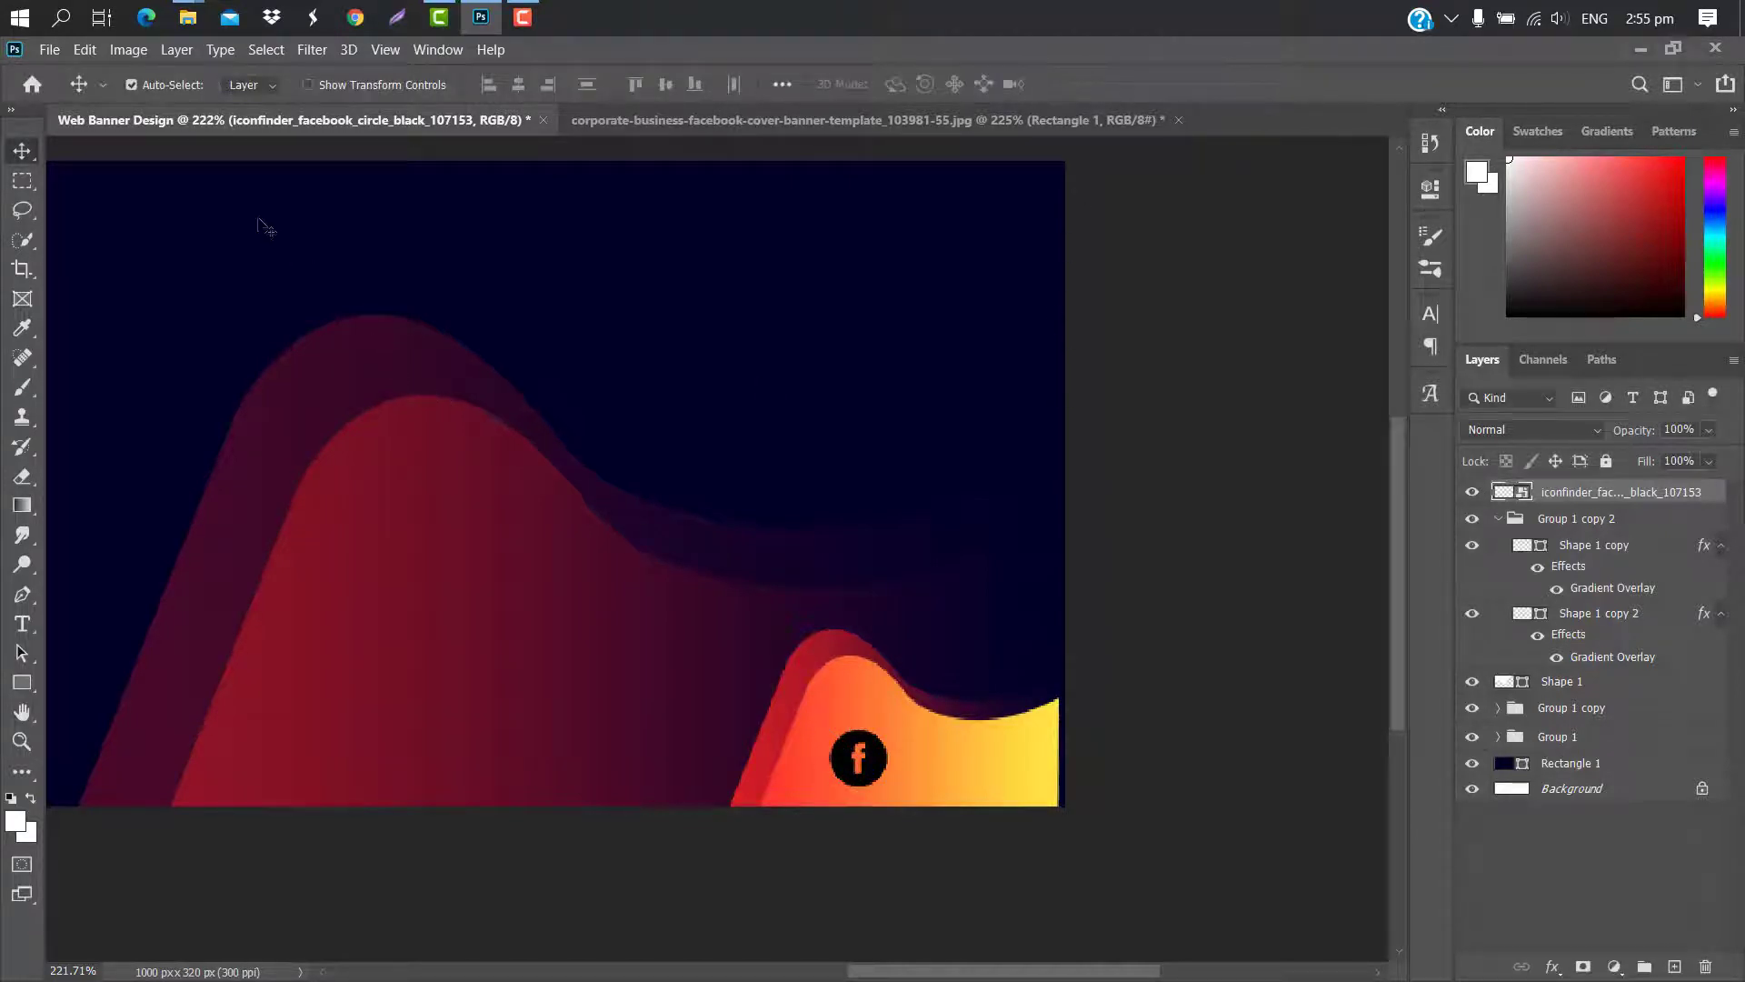
Place the round iconfinder_43-twitter_104461 icon from the Icon folder beside the Facebook icon, scaled to 1.43%
mouse_move(187, 17)
click(118, 127)
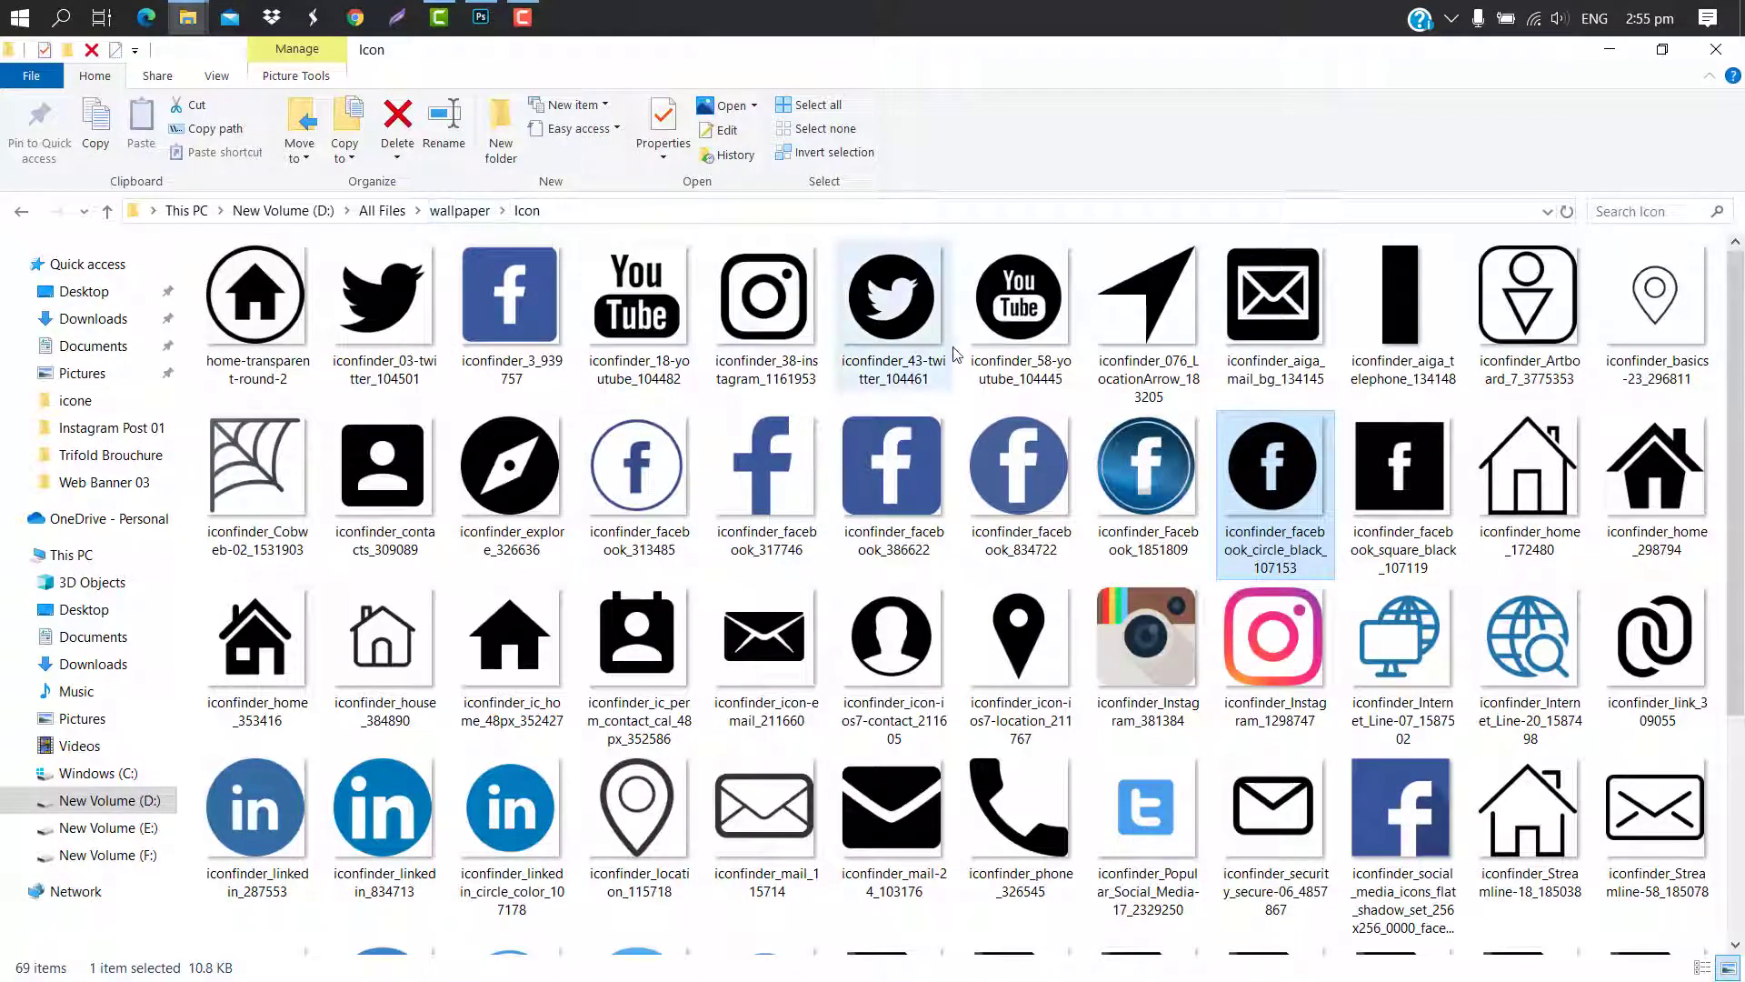
click(894, 336)
drag(894, 336, 955, 680)
drag(878, 162, 934, 762)
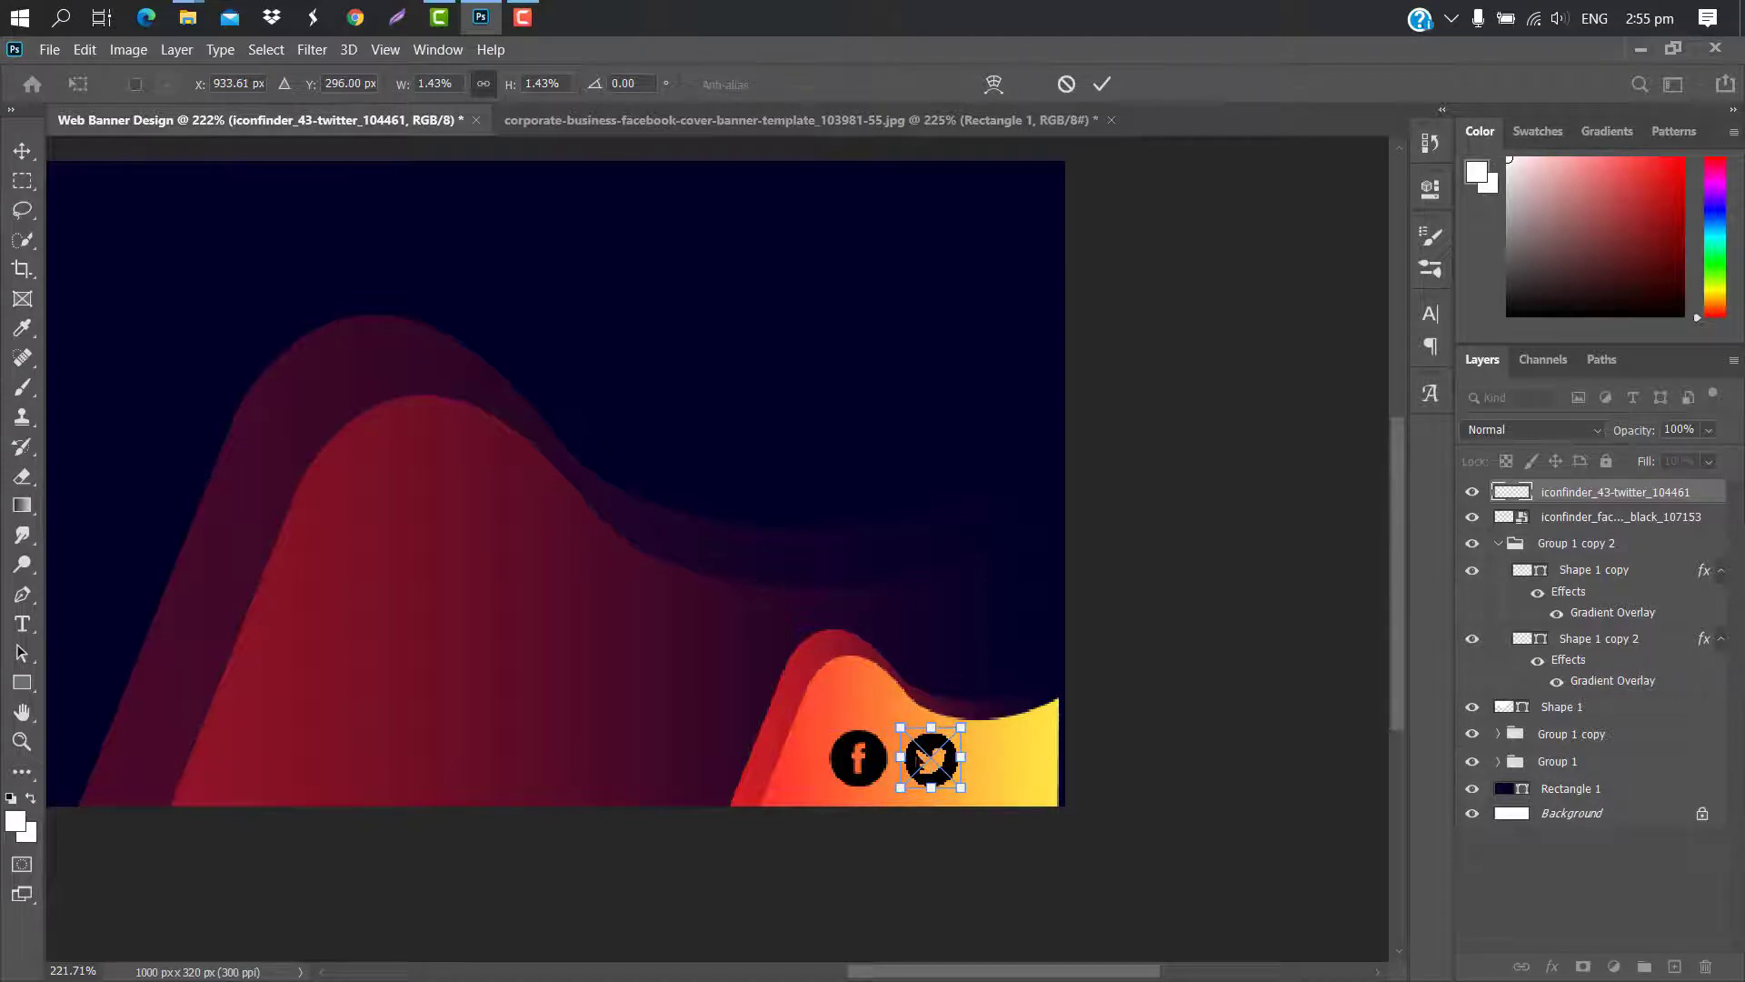
click(1101, 84)
Place the round iconfinder_58-youtube_104445 icon from the Icon folder to the right of the Twitter icon, scaled to 1.44%
mouse_move(183, 22)
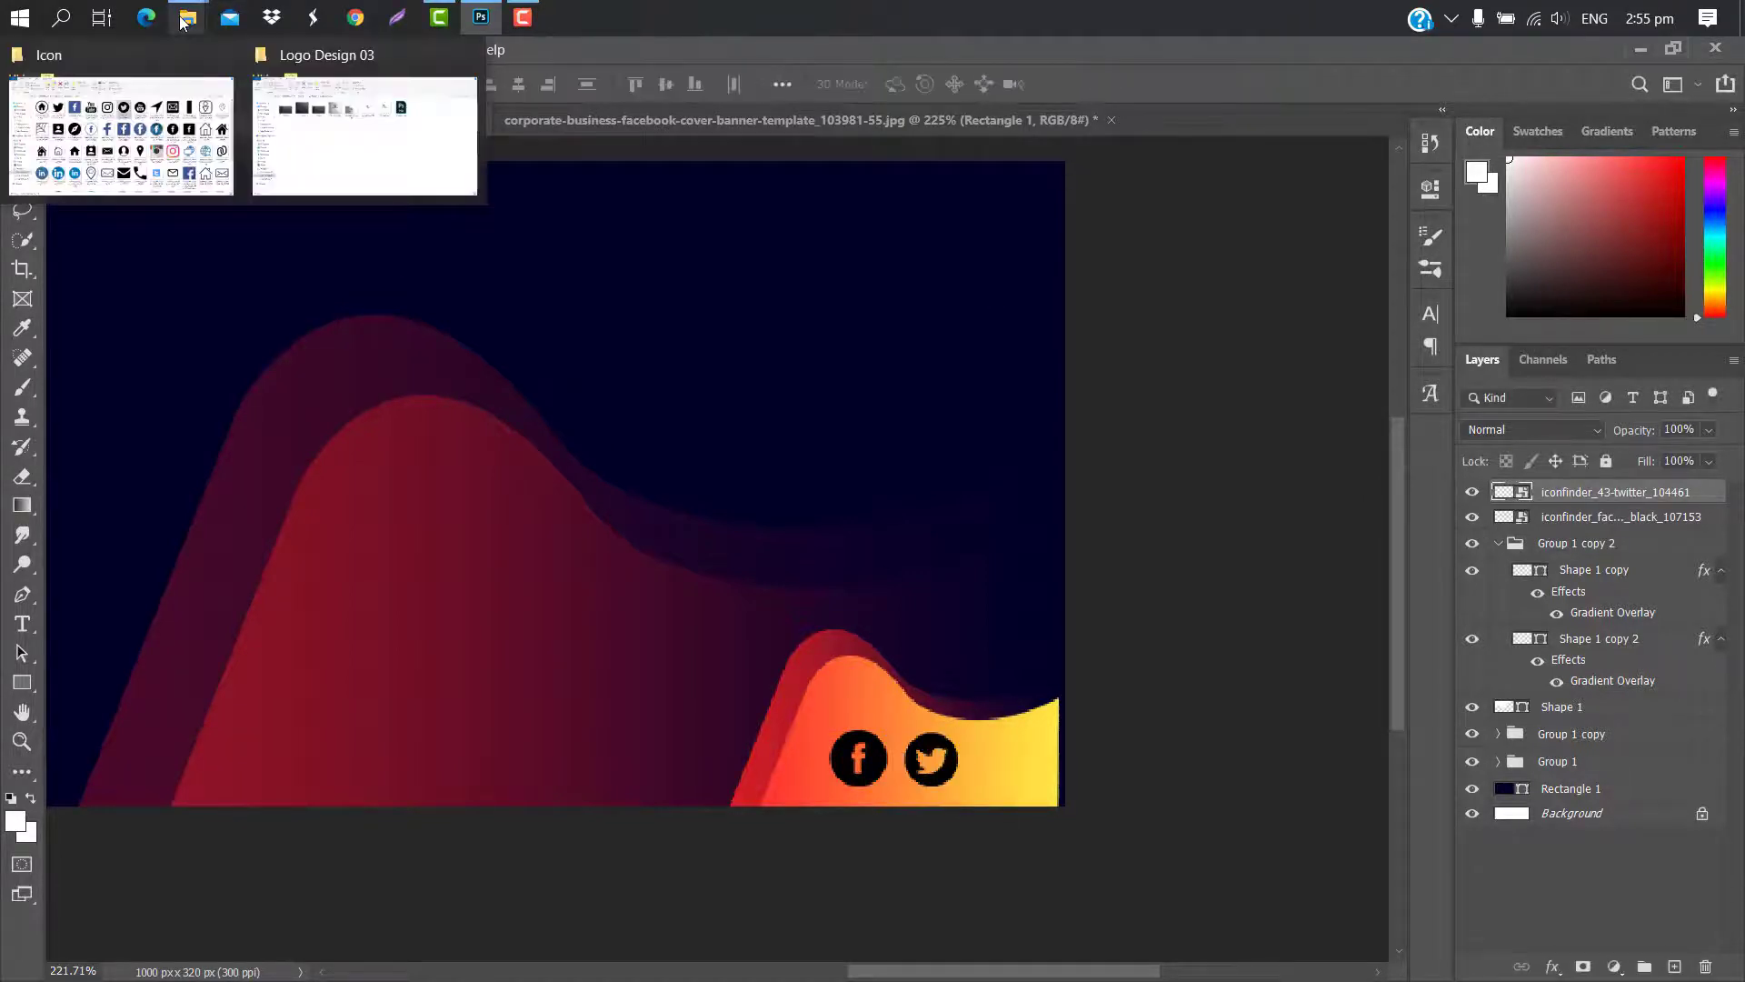
click(182, 52)
drag(1055, 327, 727, 472)
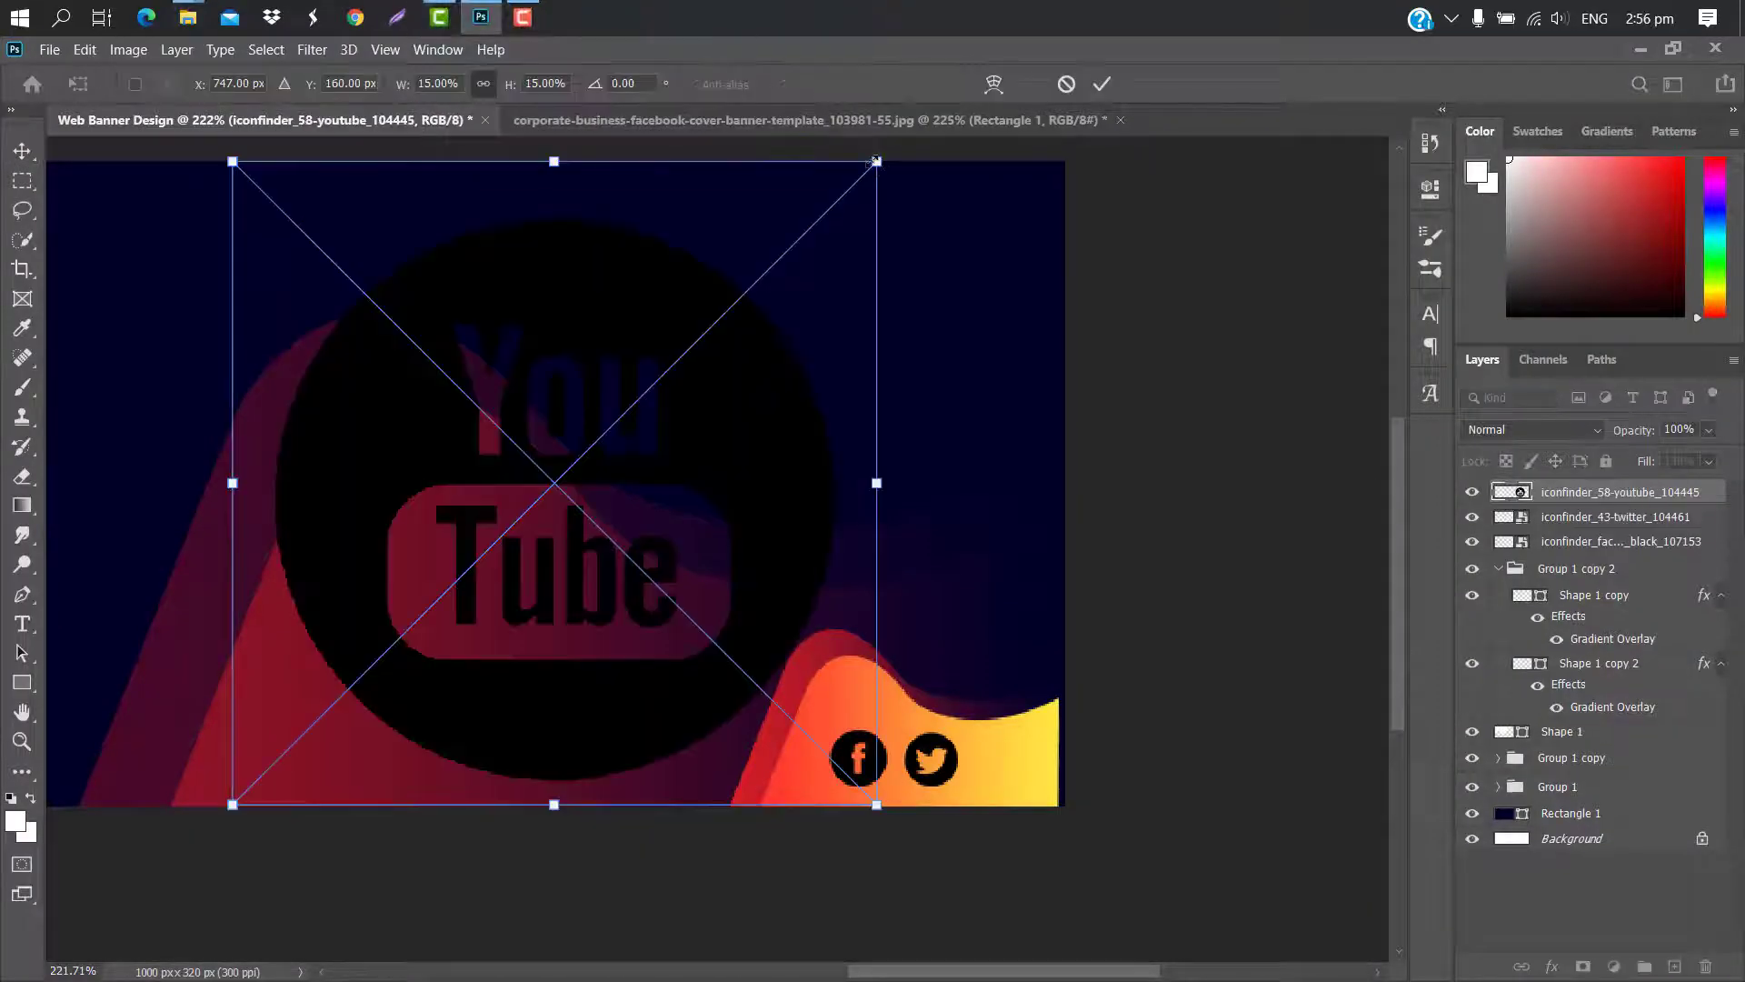
drag(865, 163, 1005, 758)
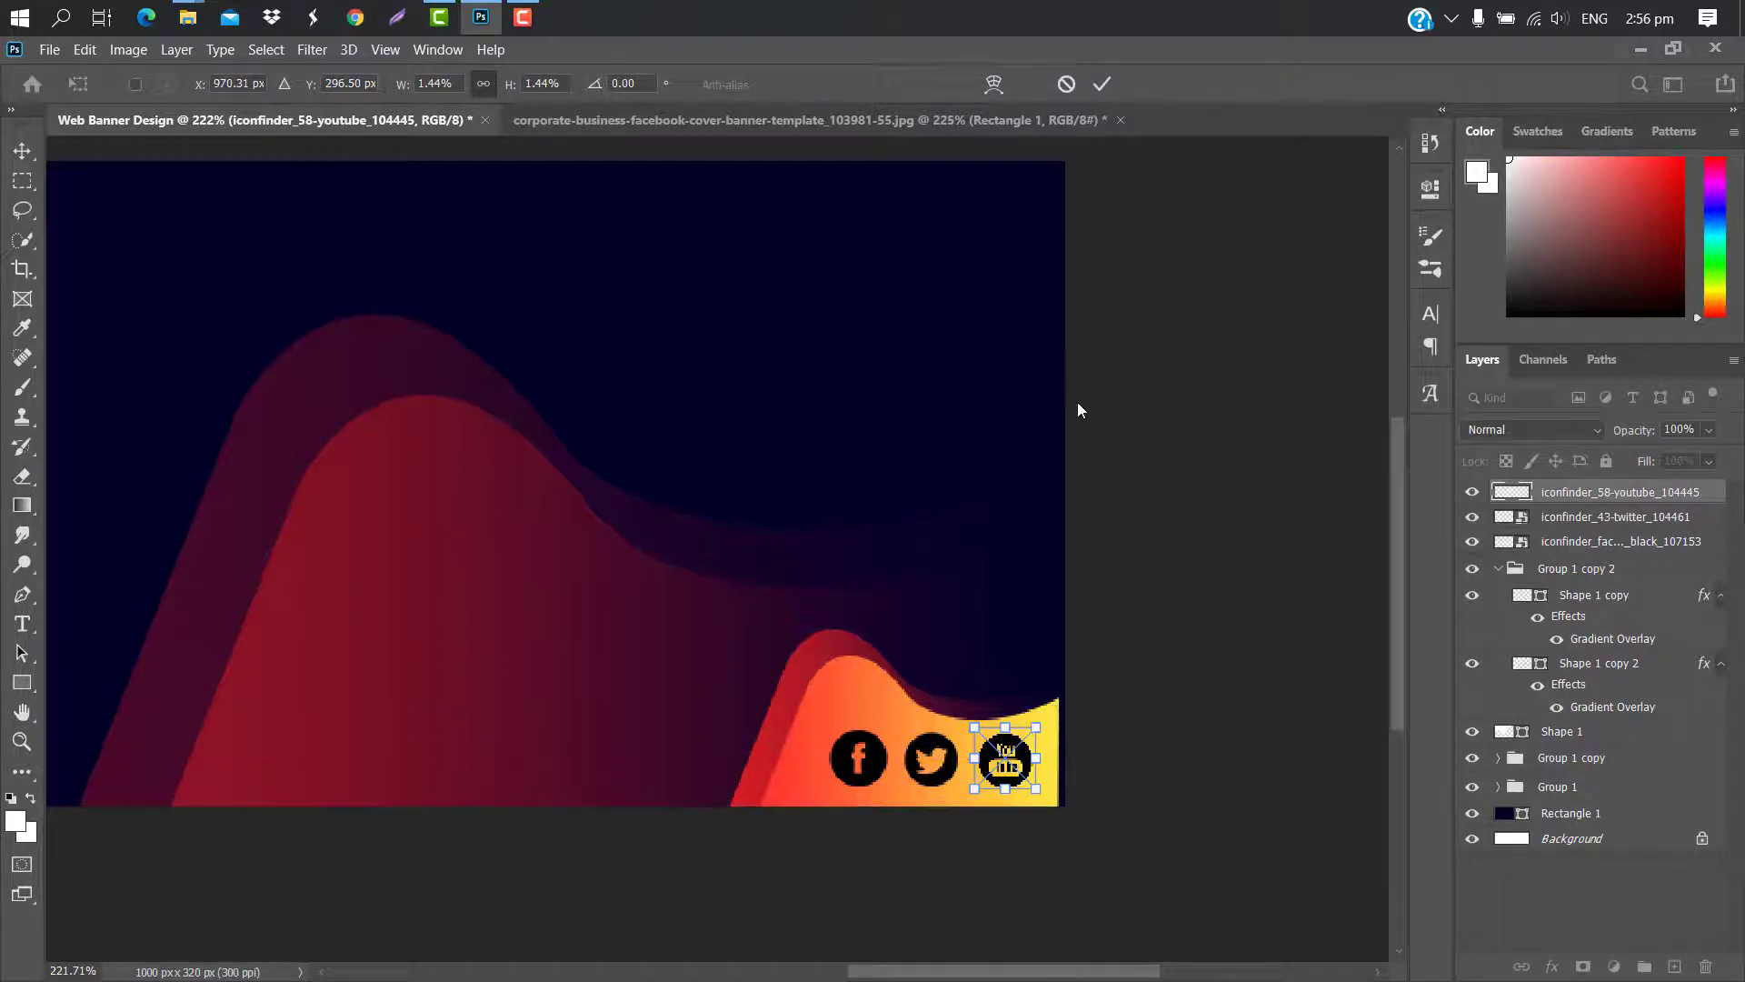
click(1103, 84)
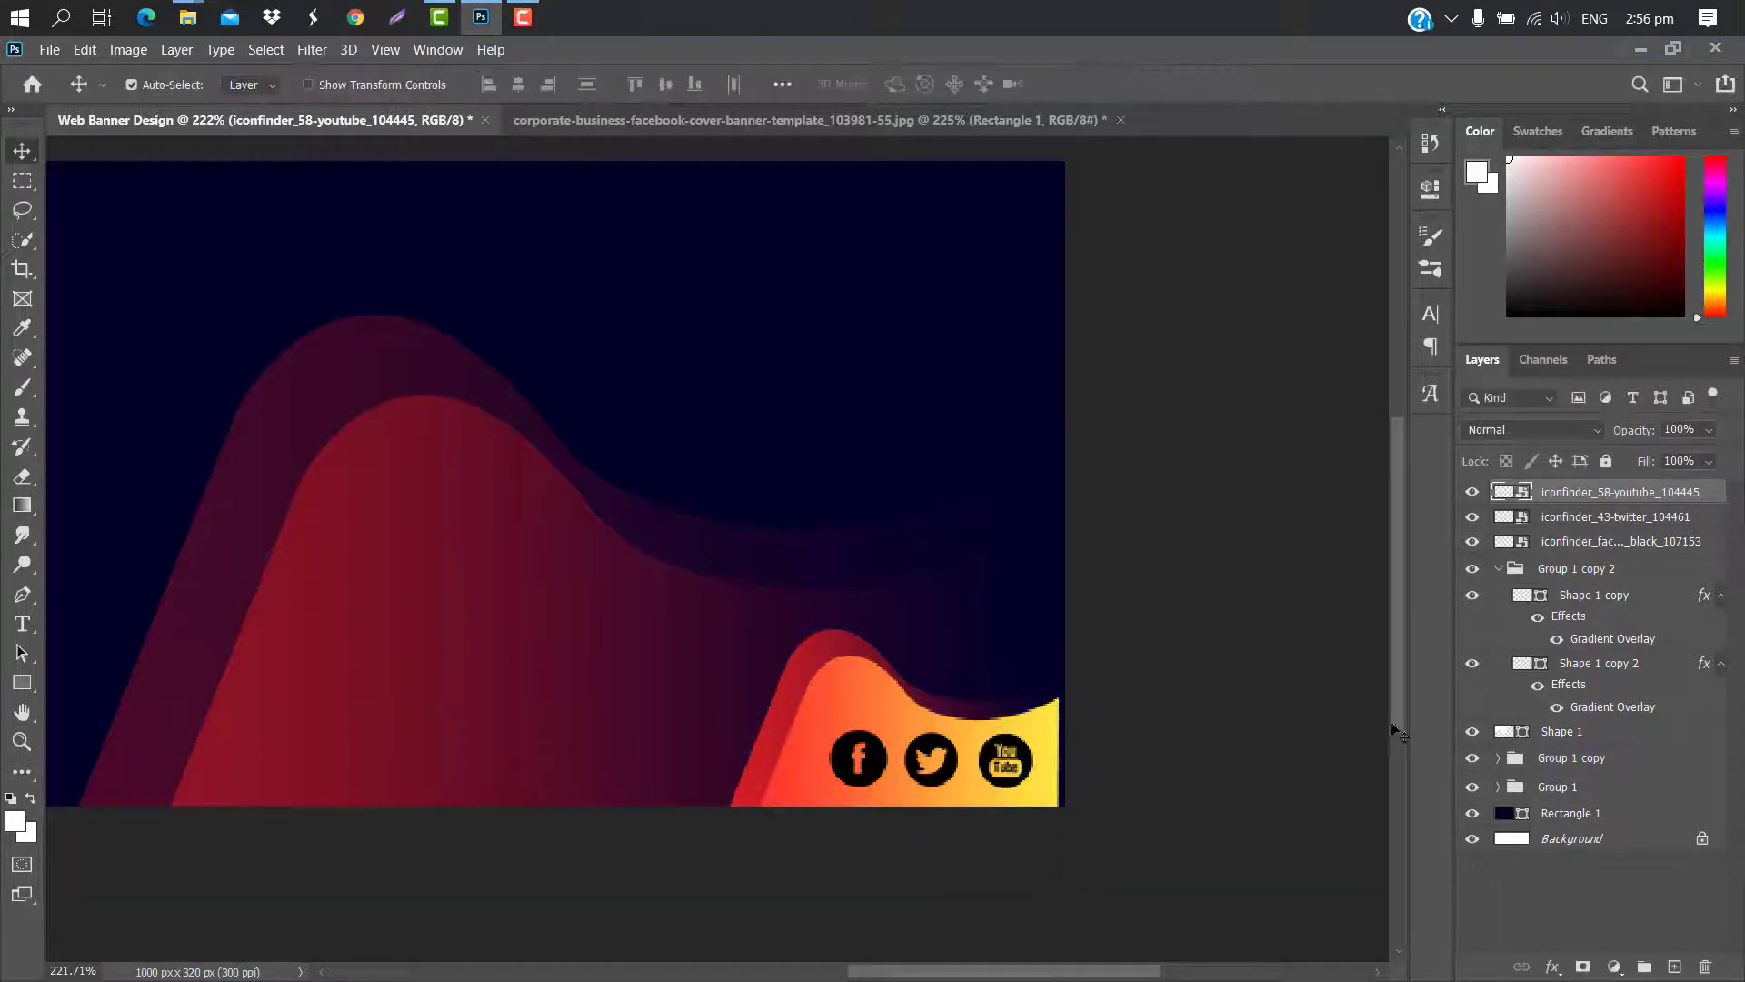
Group the Facebook, Twitter and YouTube icon layers
ctrl+click(1716, 518)
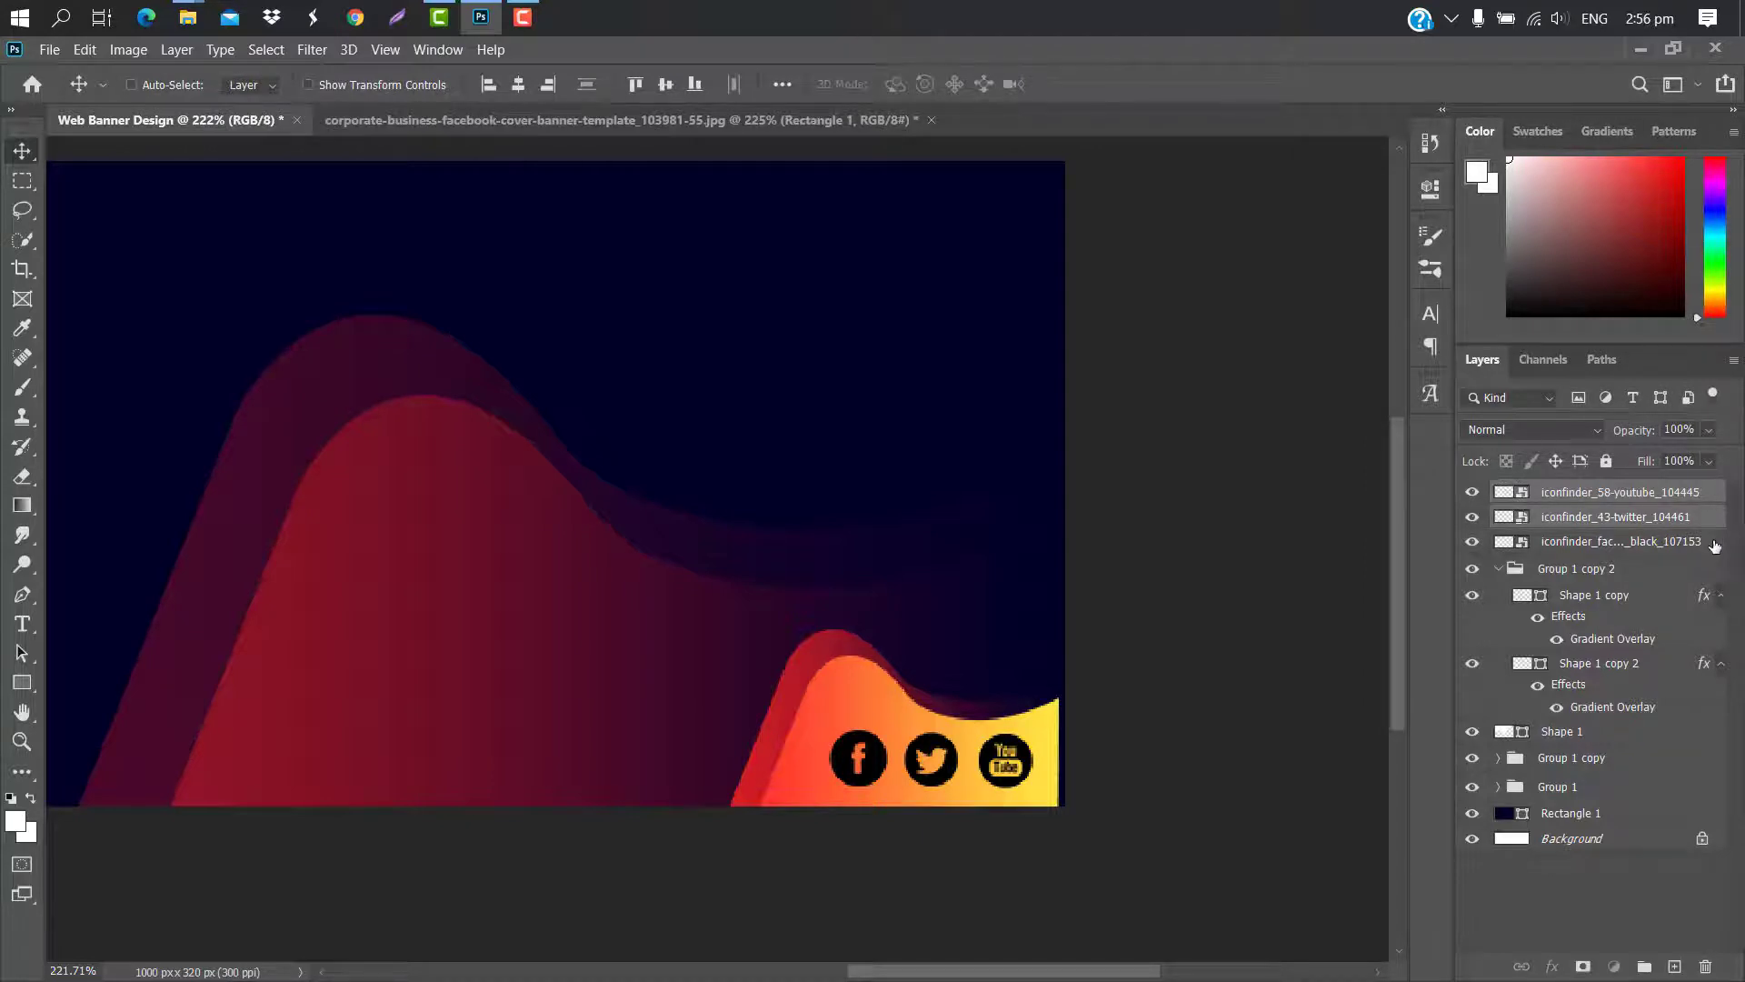
ctrl+click(1715, 545)
click(1644, 966)
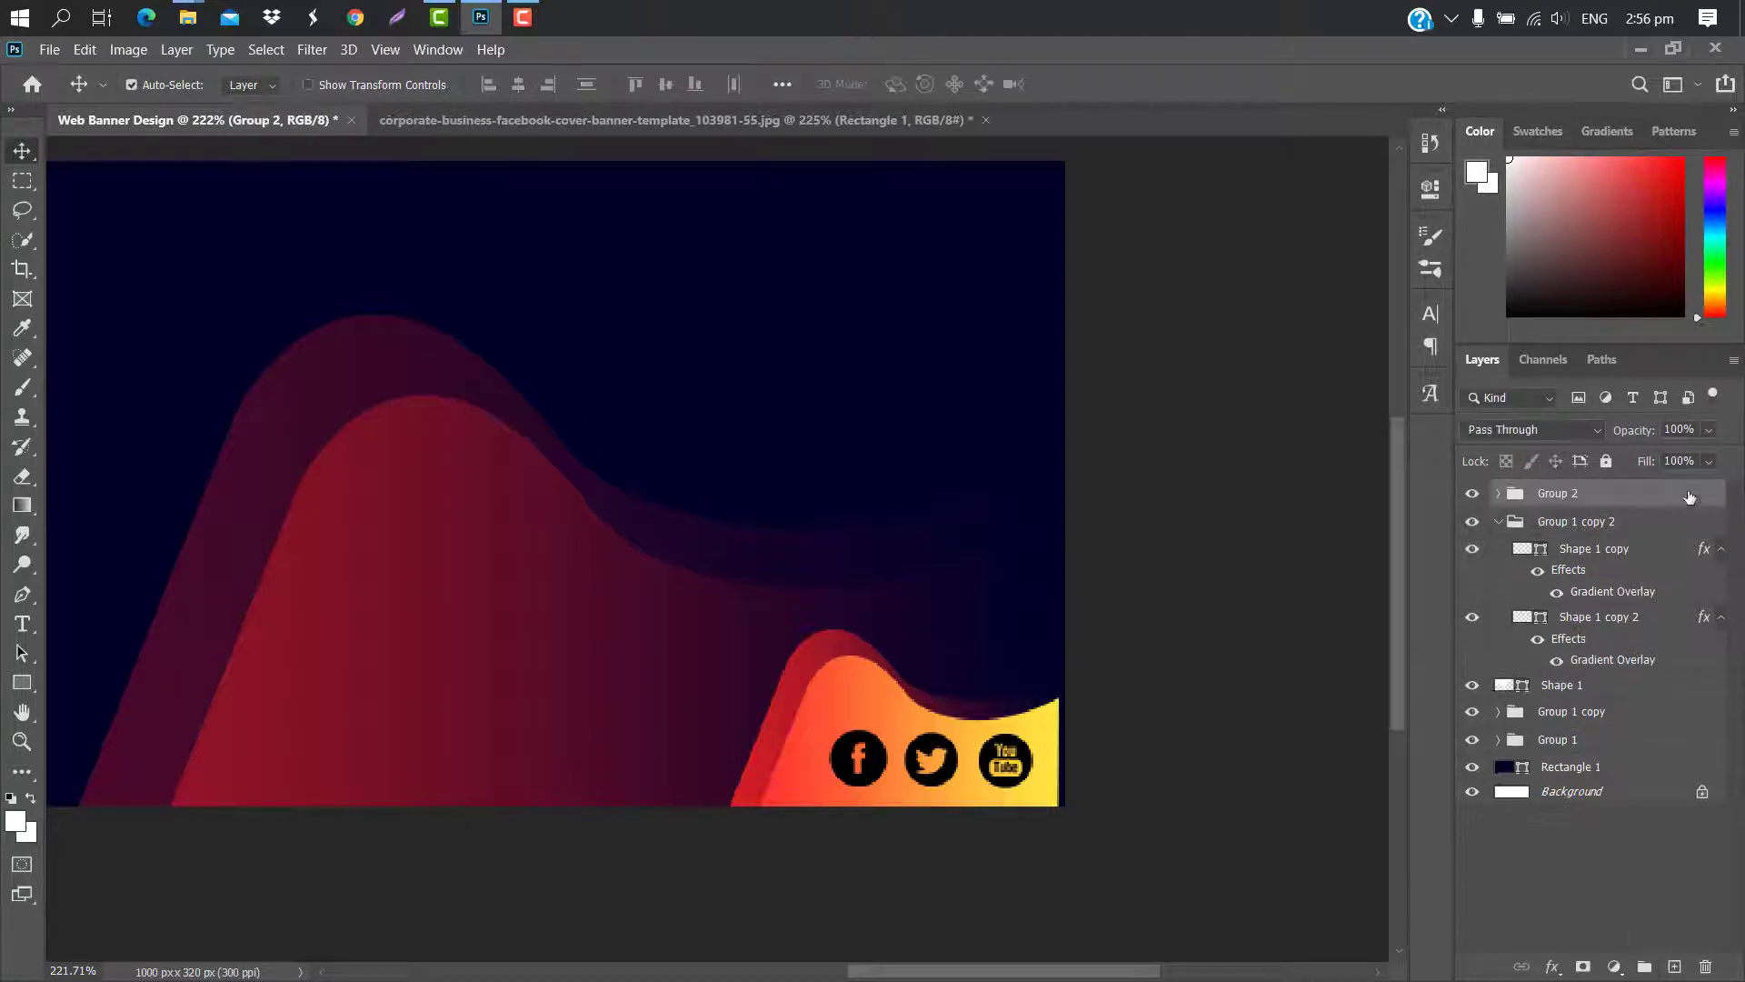
Apply a near-white #f0f0f0 Color Overlay to the social icon group and nudge the group slightly within the corner wave
double_click(1686, 494)
click(1018, 377)
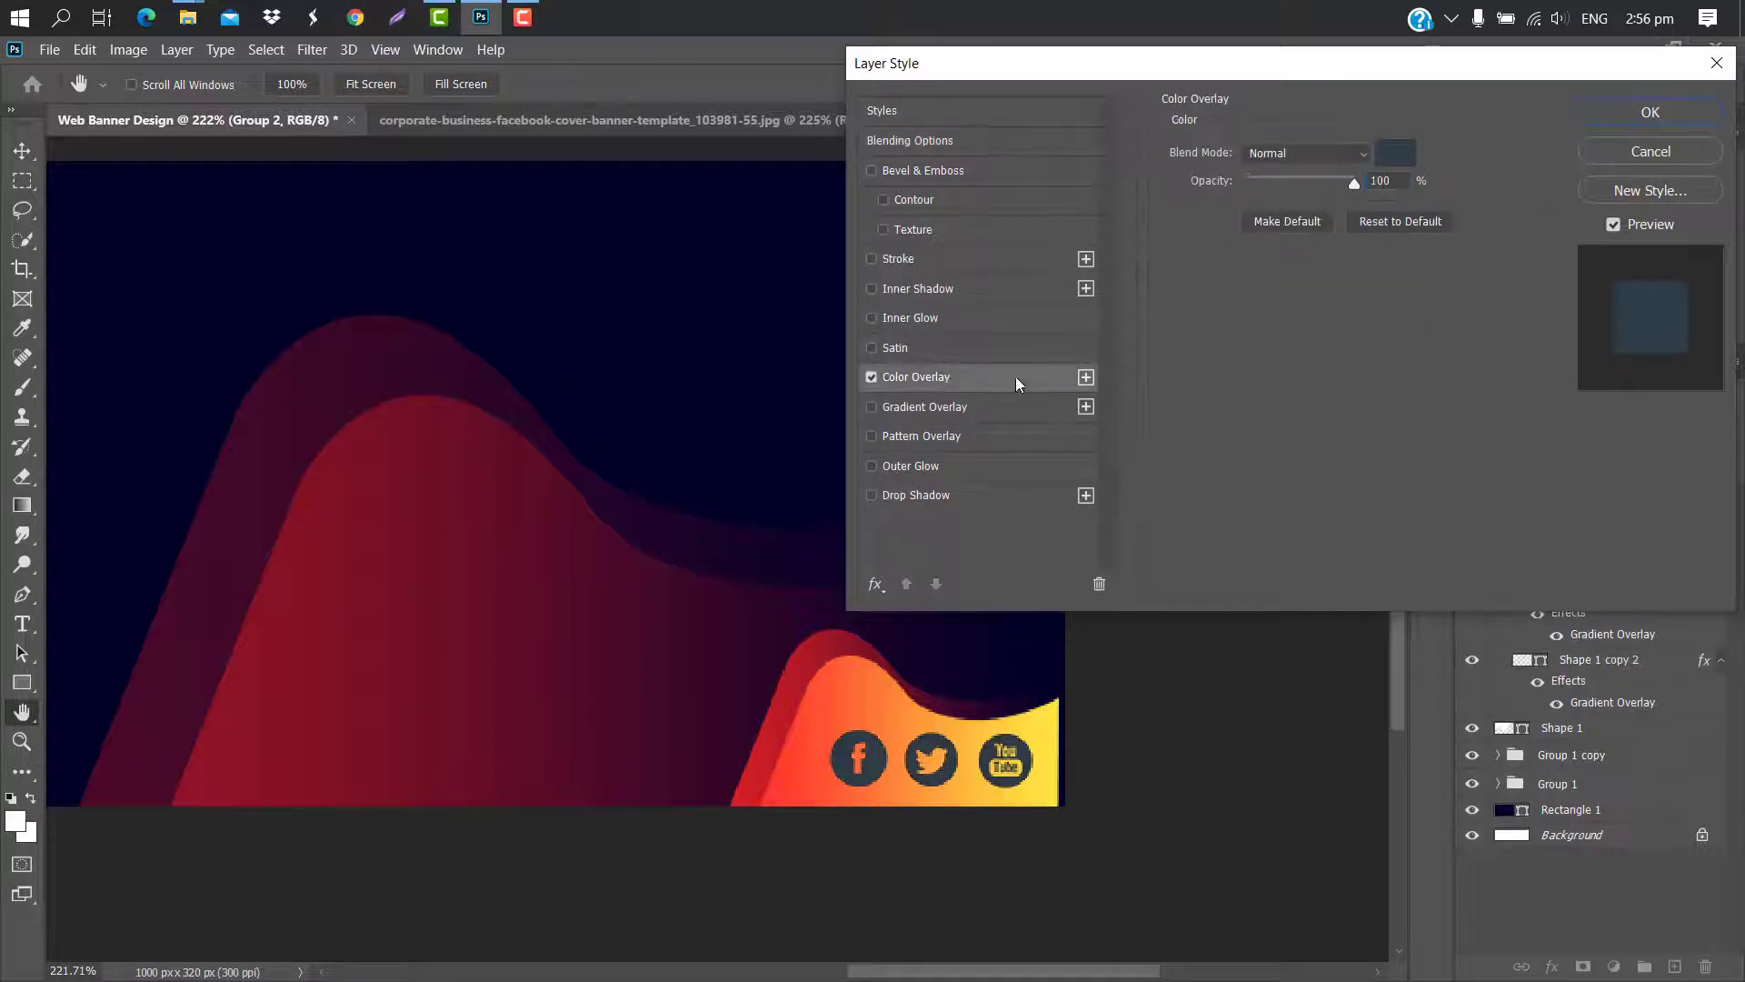
click(1405, 149)
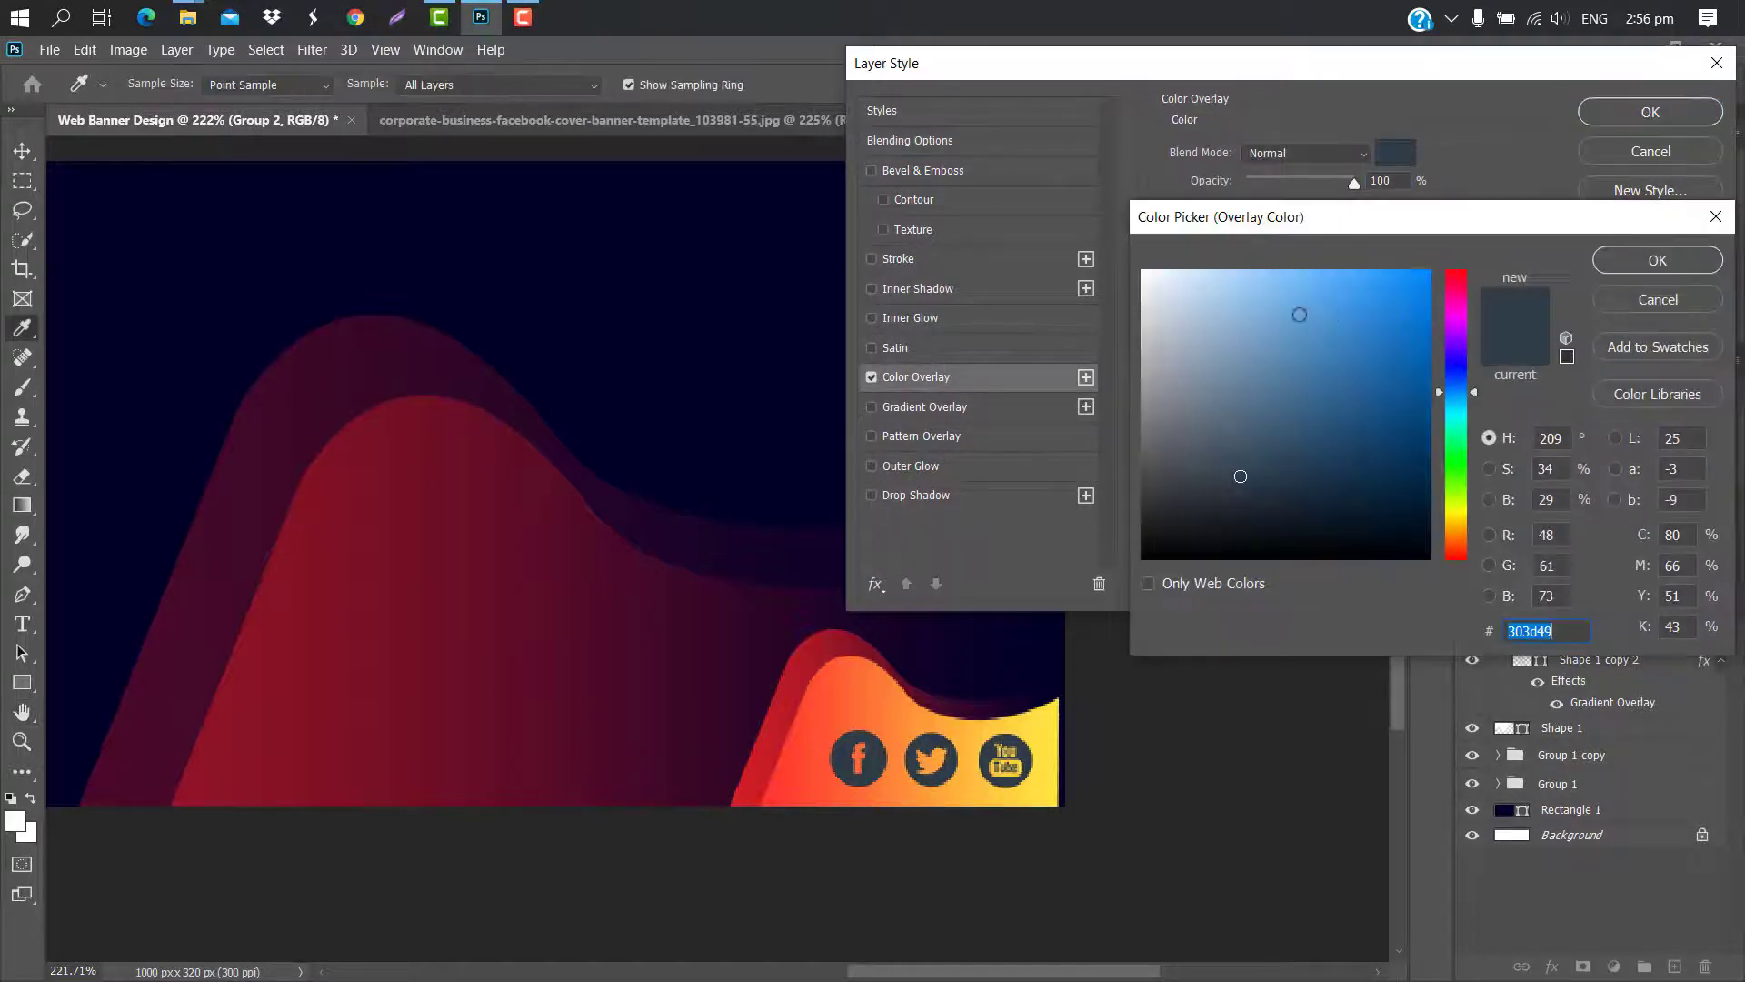
drag(1300, 314, 1053, 285)
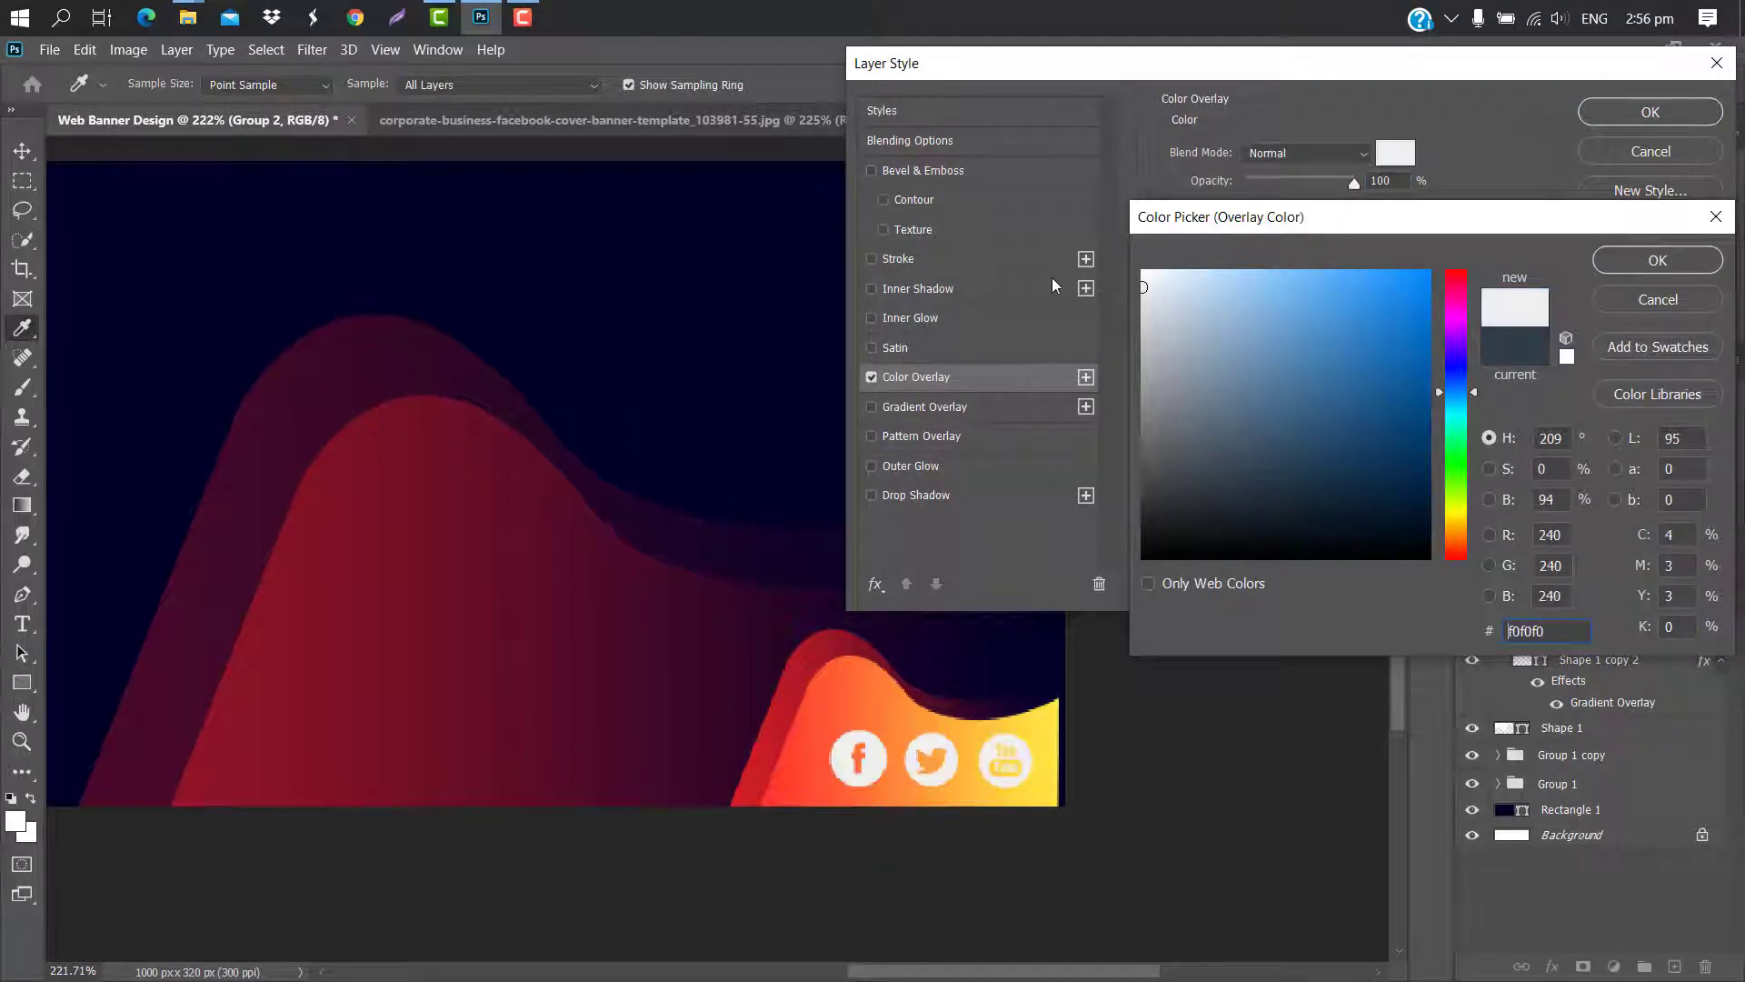
click(1657, 261)
click(1651, 111)
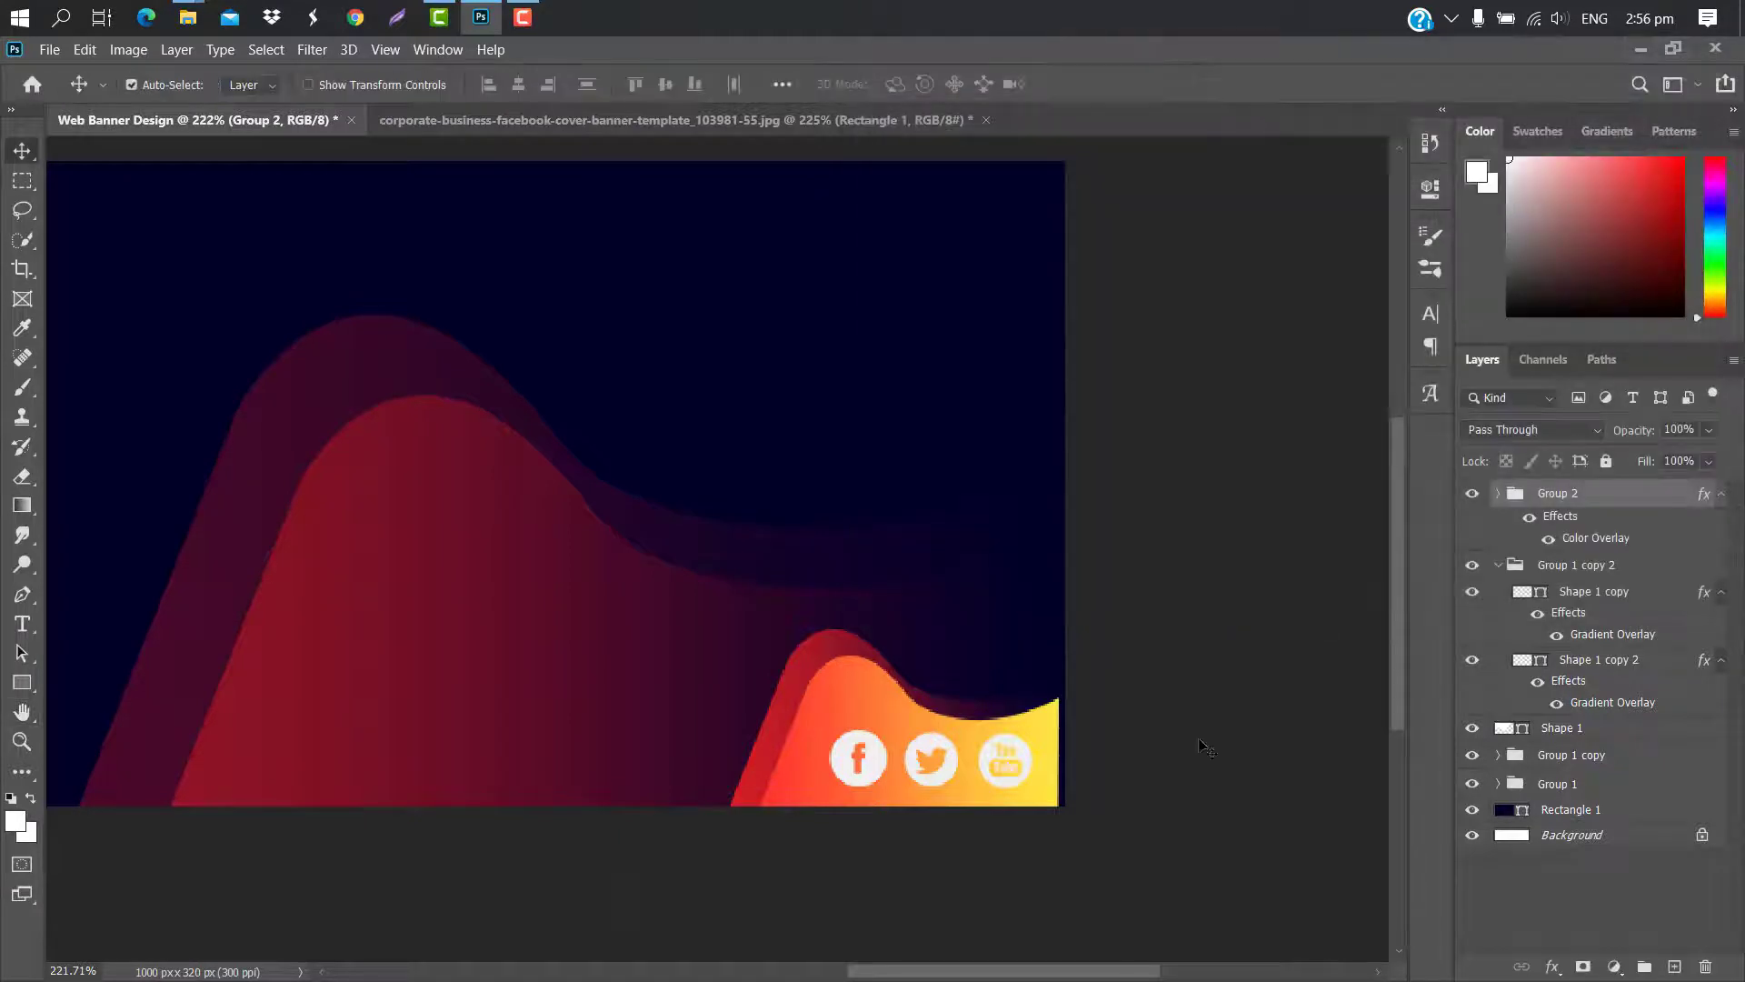
key(ctrl+t)
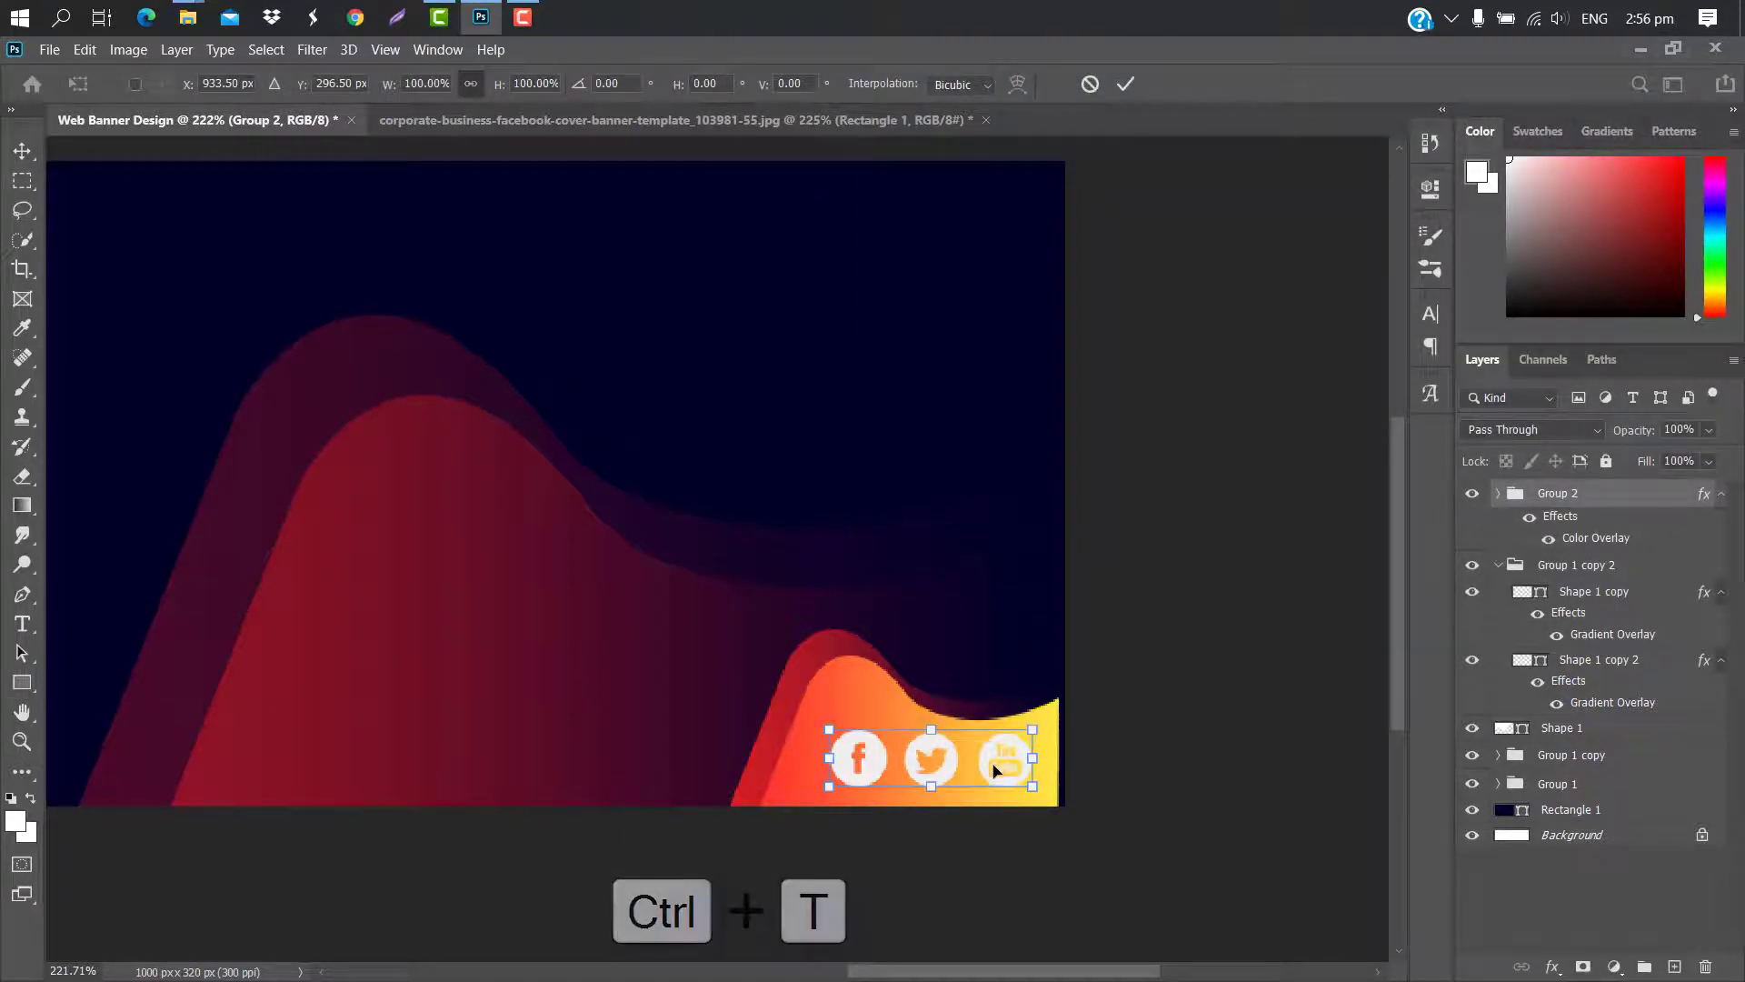
drag(1000, 770, 993, 775)
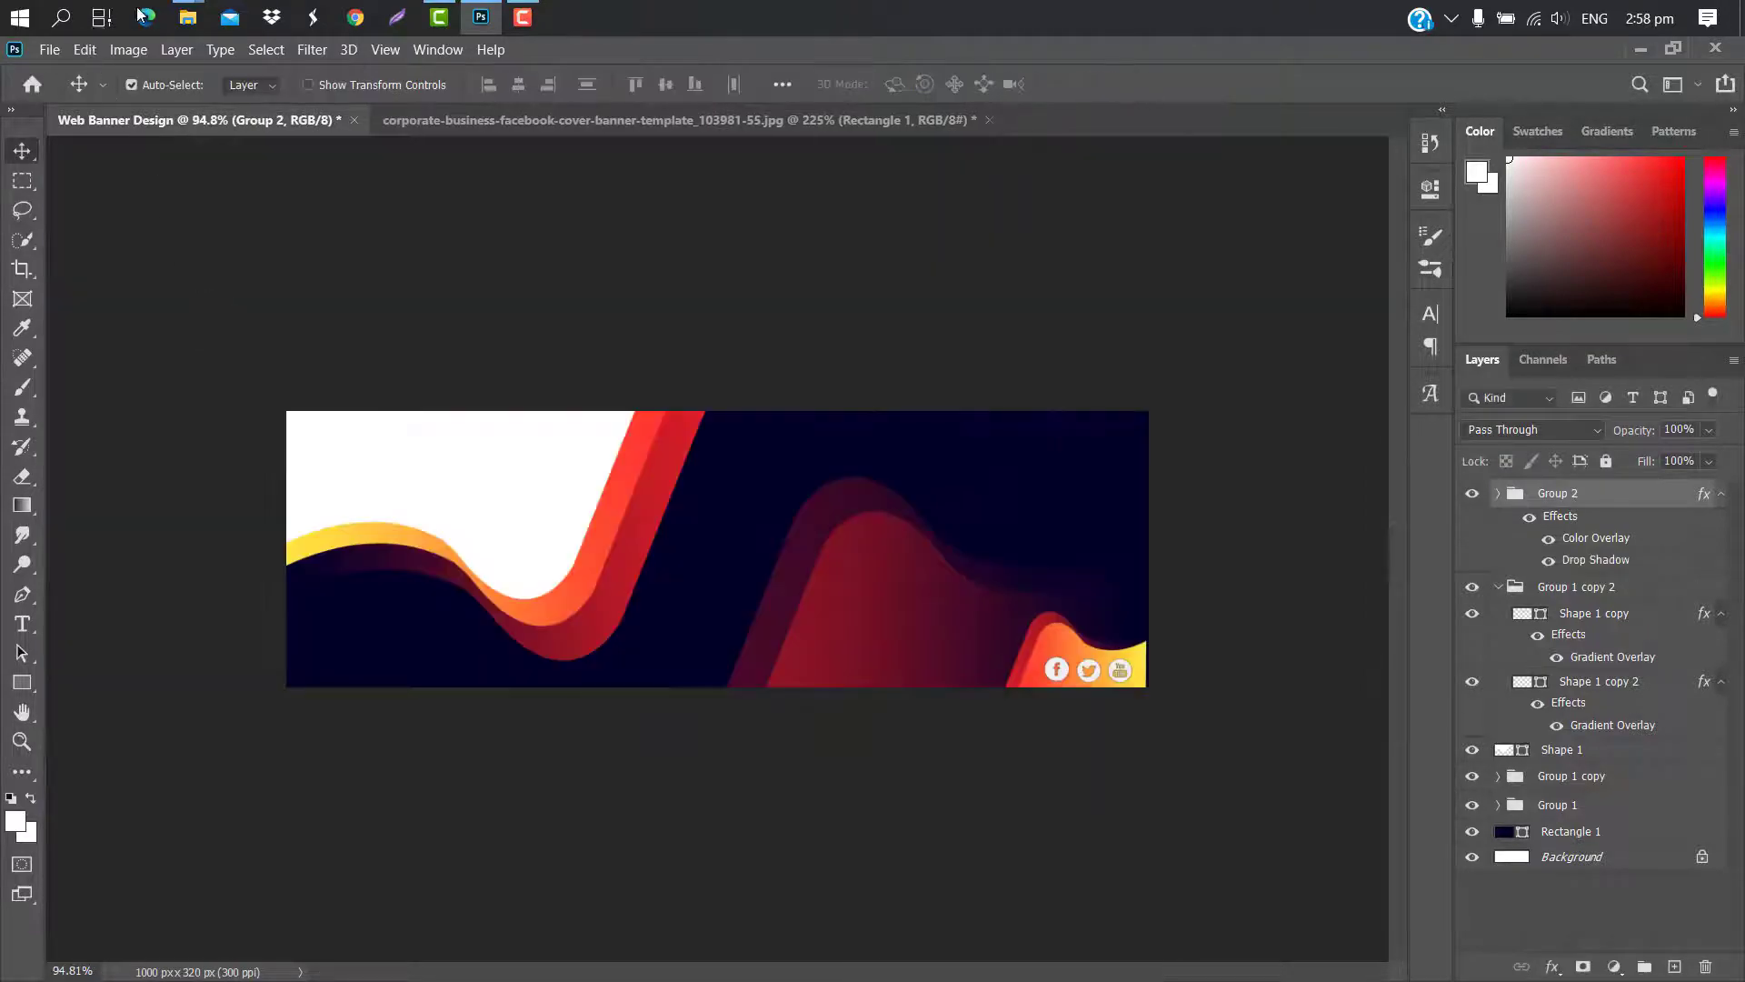
Place my logo png 001 from the Logo Design 03 folder in File Explorer below the banner's left wave, scaled to 3.59%
mouse_move(191, 13)
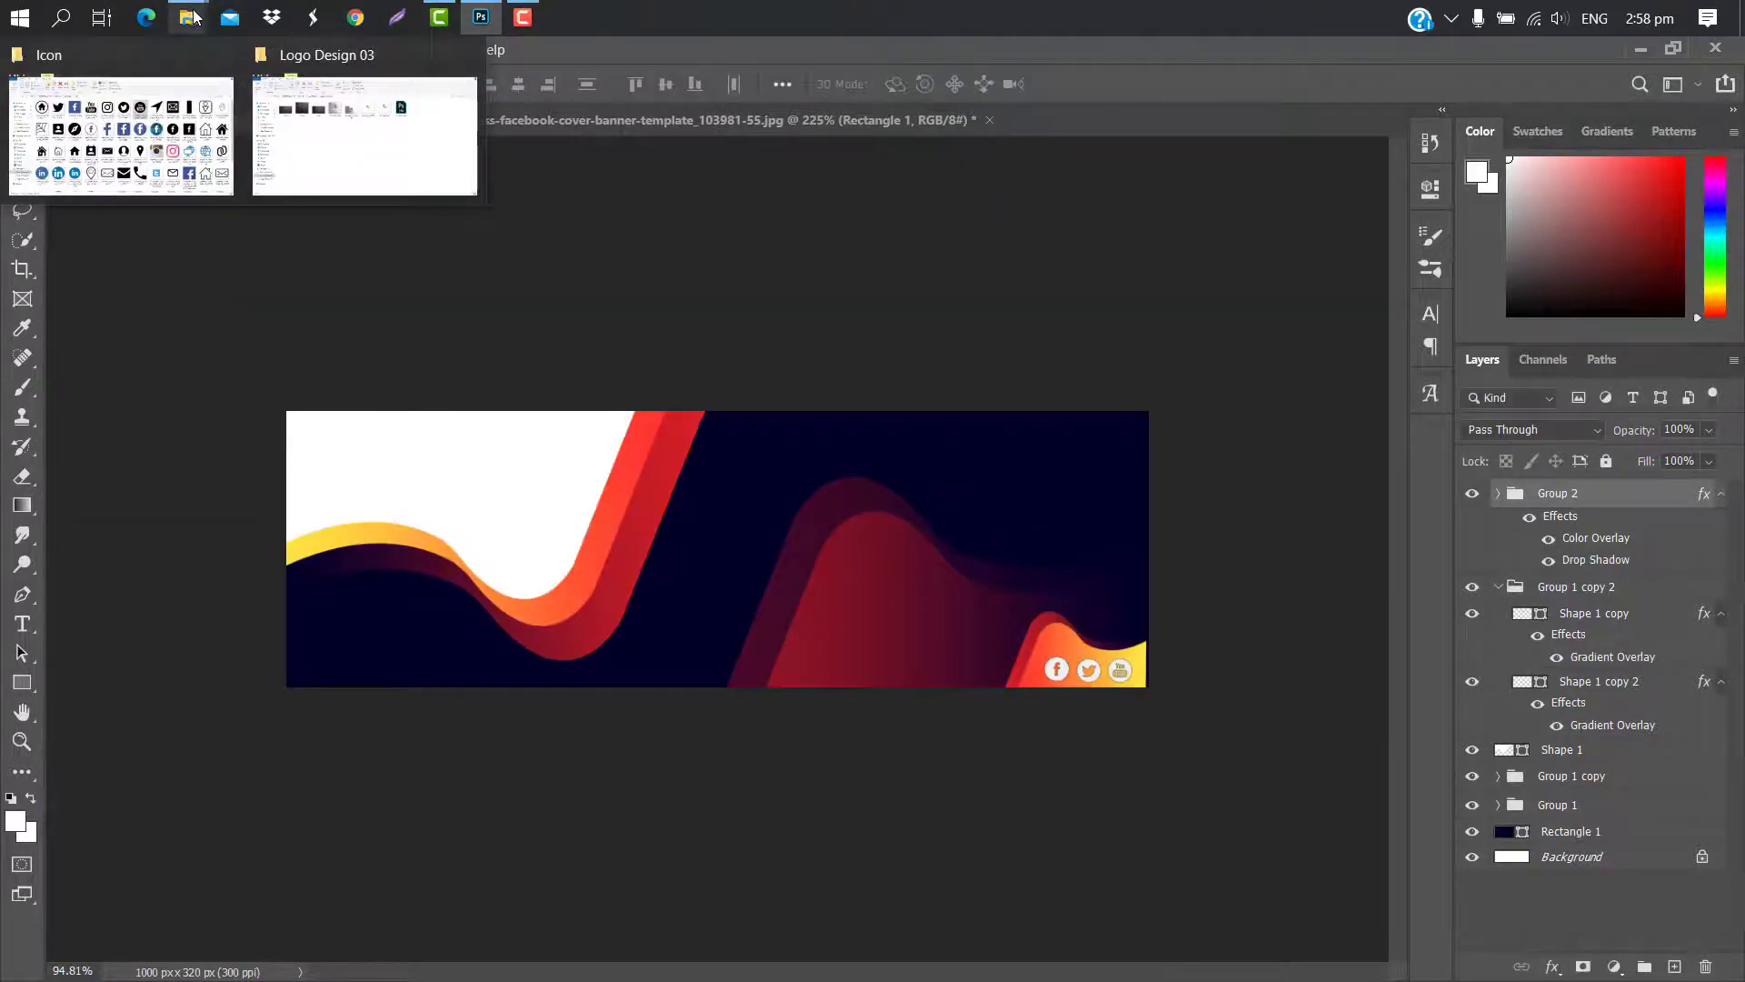
click(368, 181)
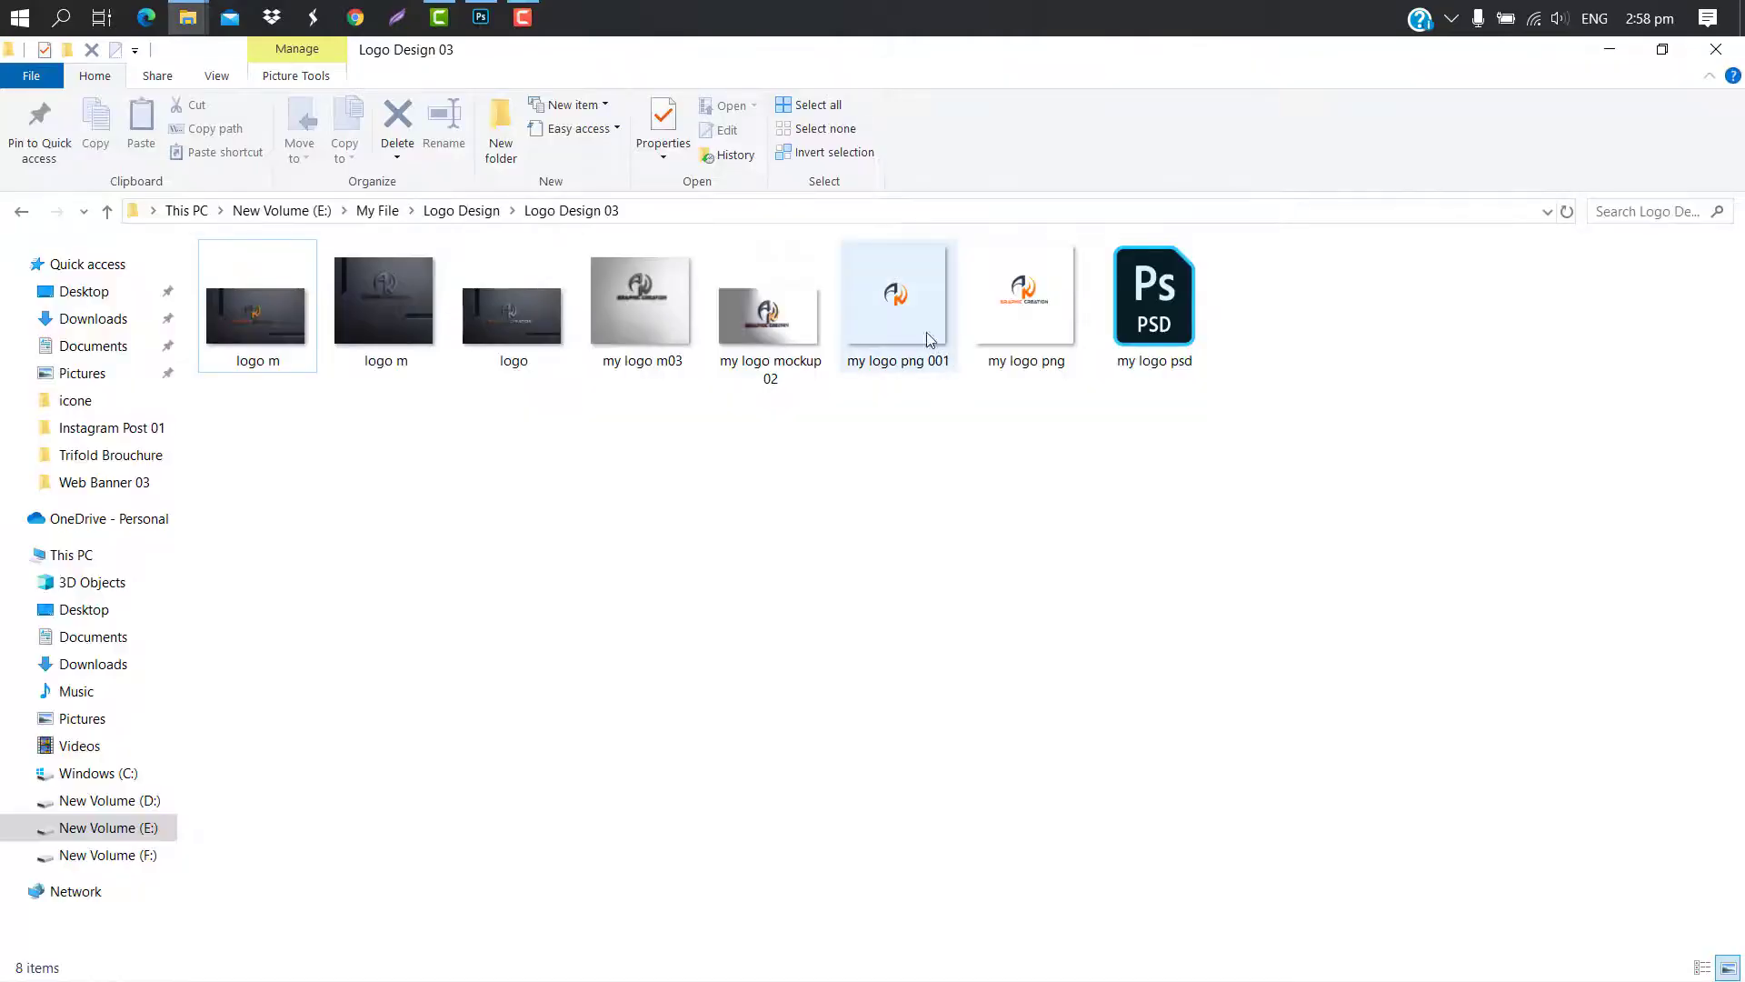
drag(928, 340, 433, 554)
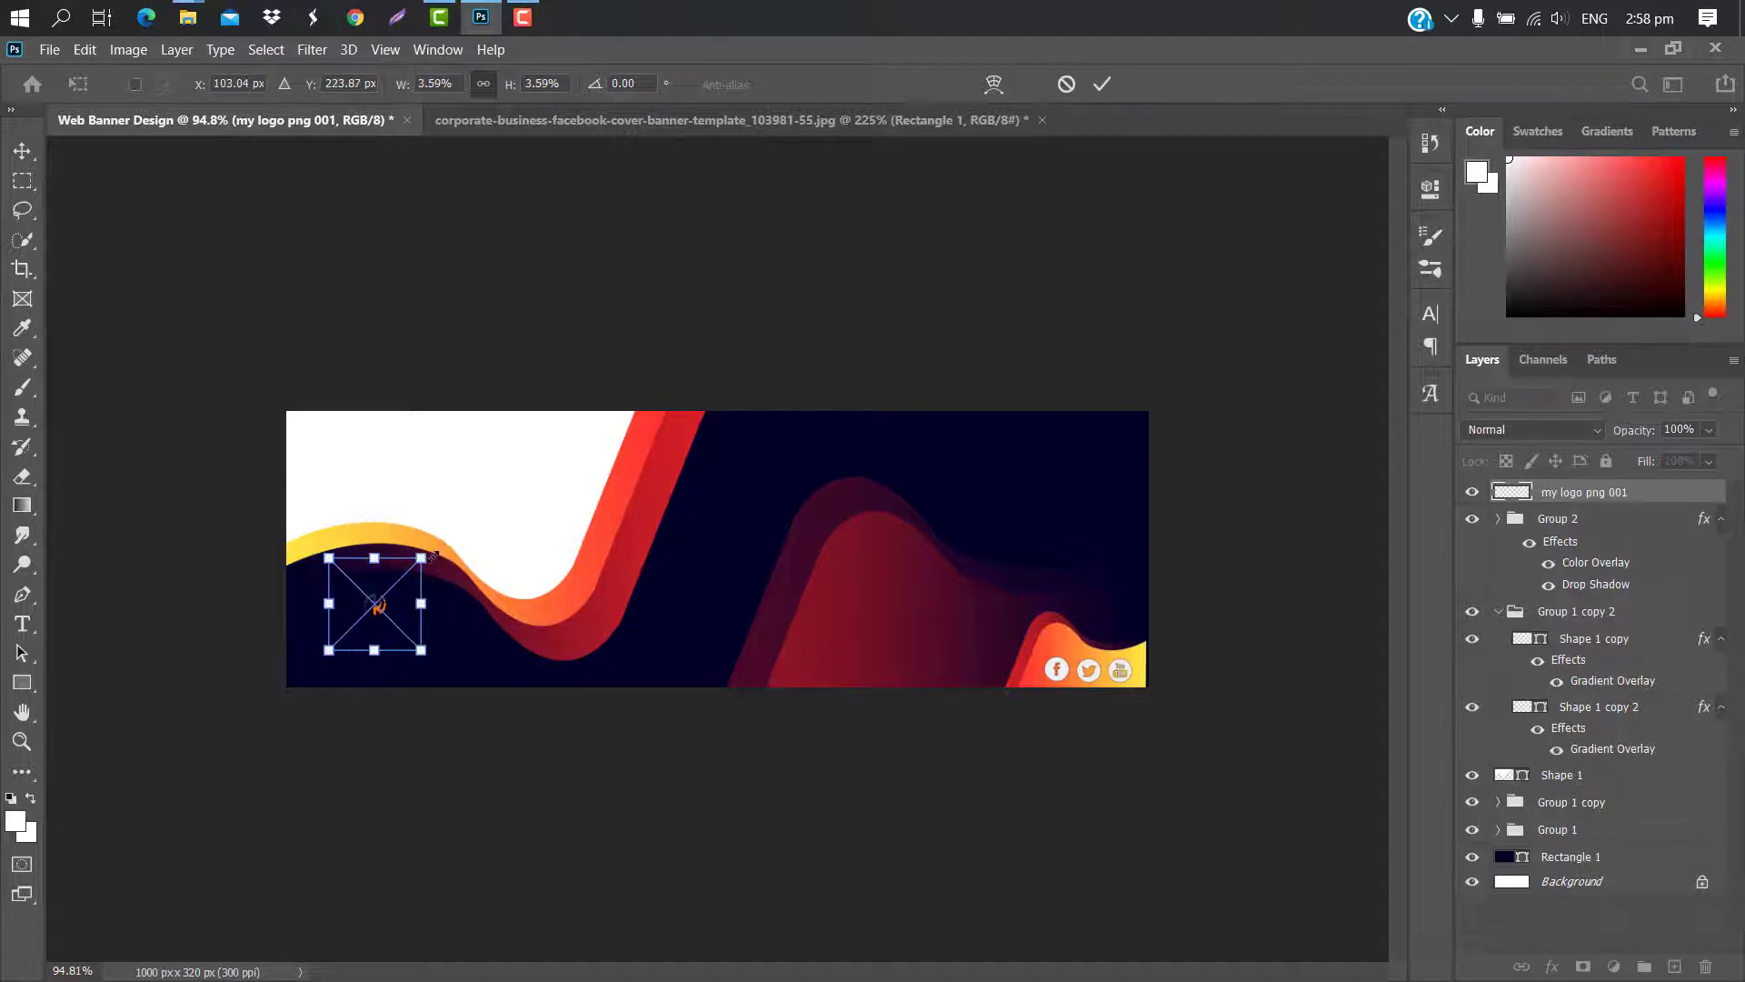
Enlarge the logo to 6.13%, position it in the banner's lower-left corner, and commit the placement
key(ctrl+plus)
key(ctrl+plus)
drag(865, 971, 751, 977)
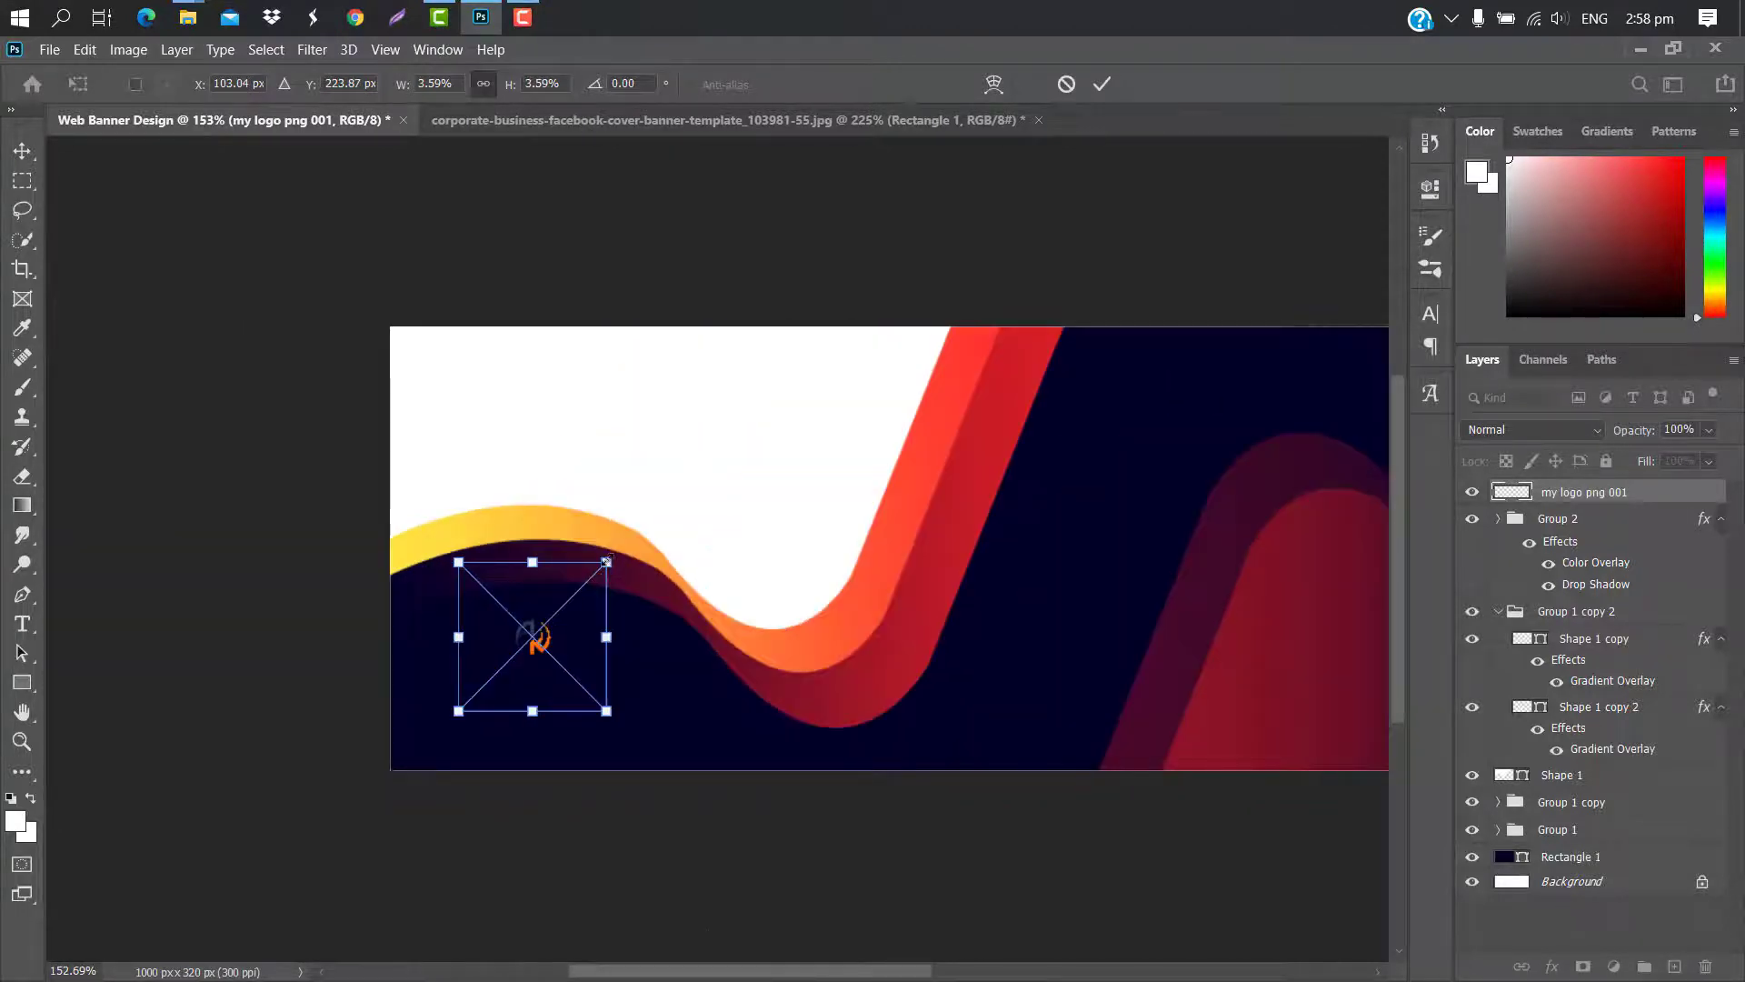
drag(606, 562, 717, 451)
drag(664, 526, 537, 623)
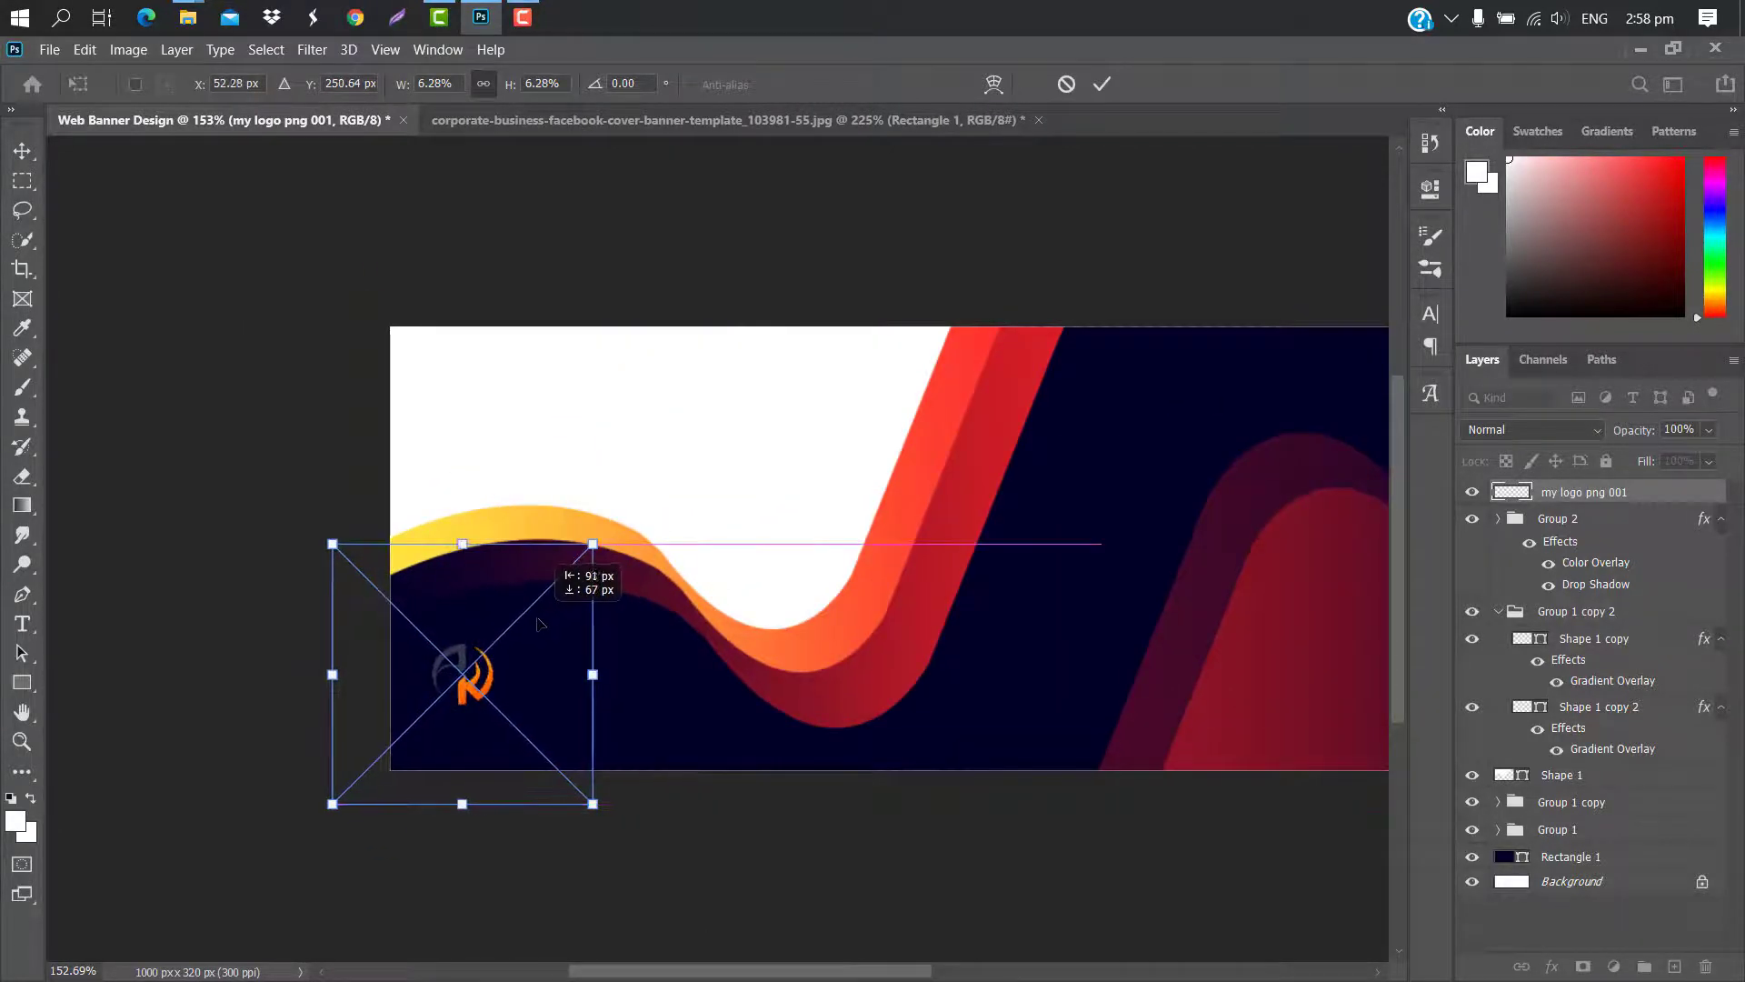
drag(592, 543, 587, 549)
drag(548, 648, 556, 637)
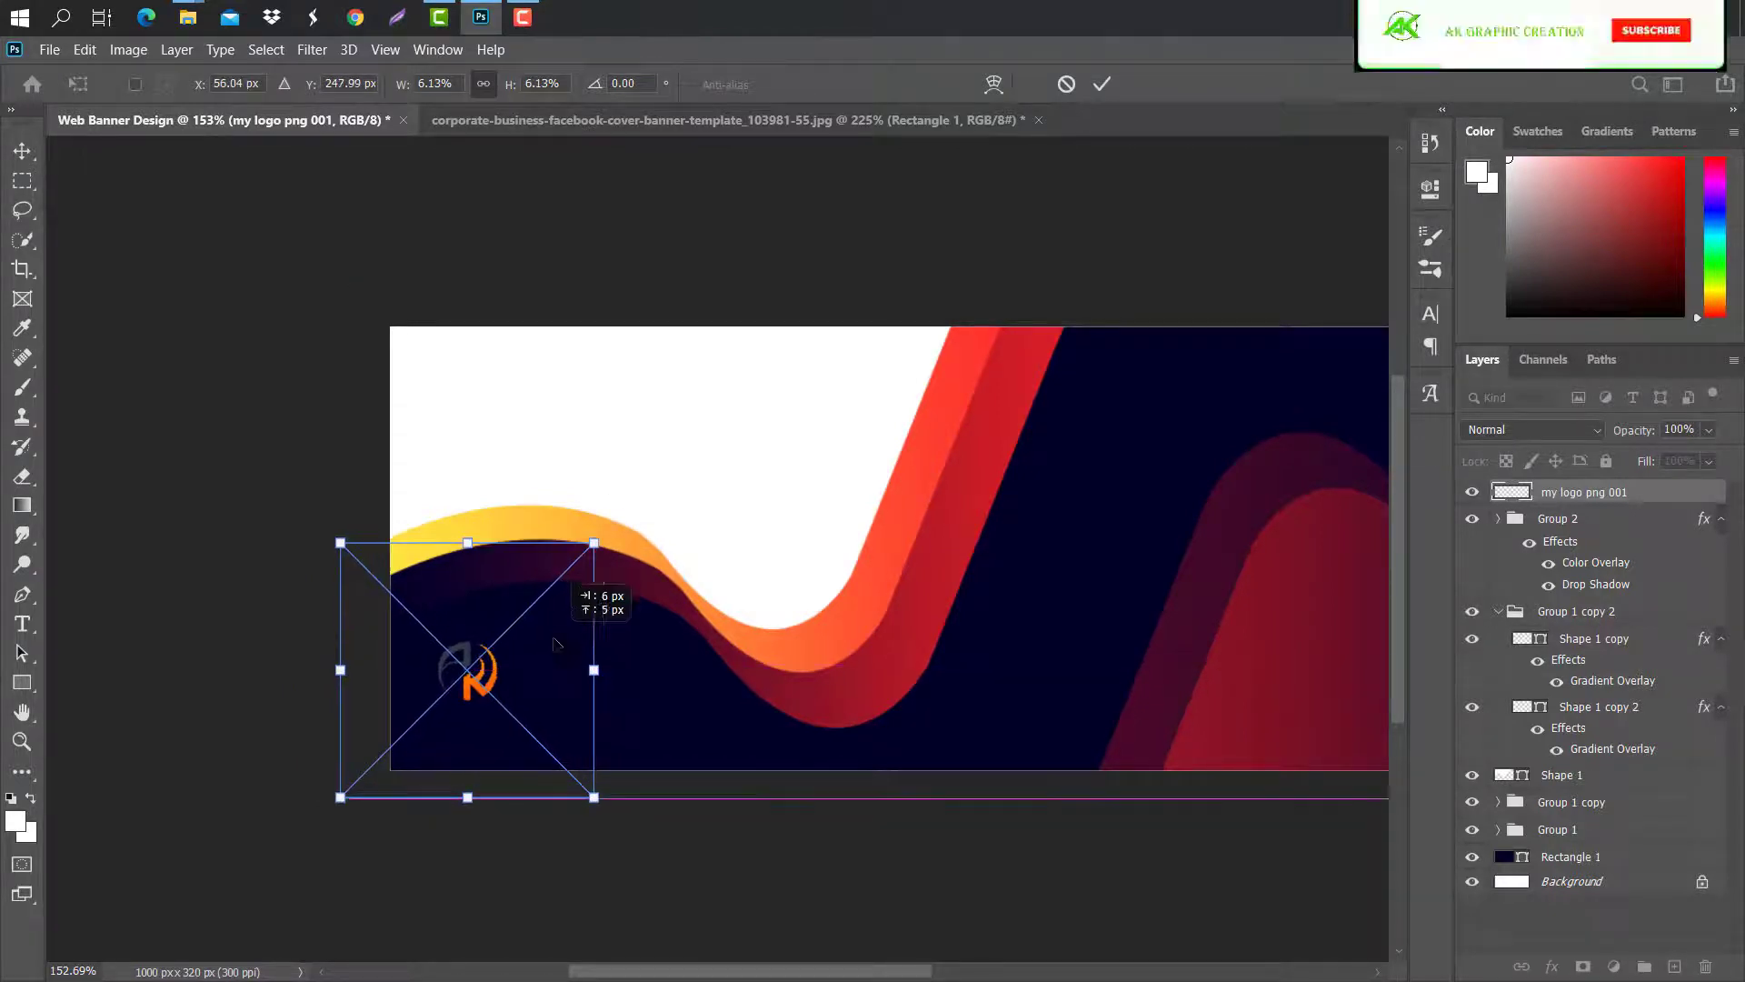
click(1102, 83)
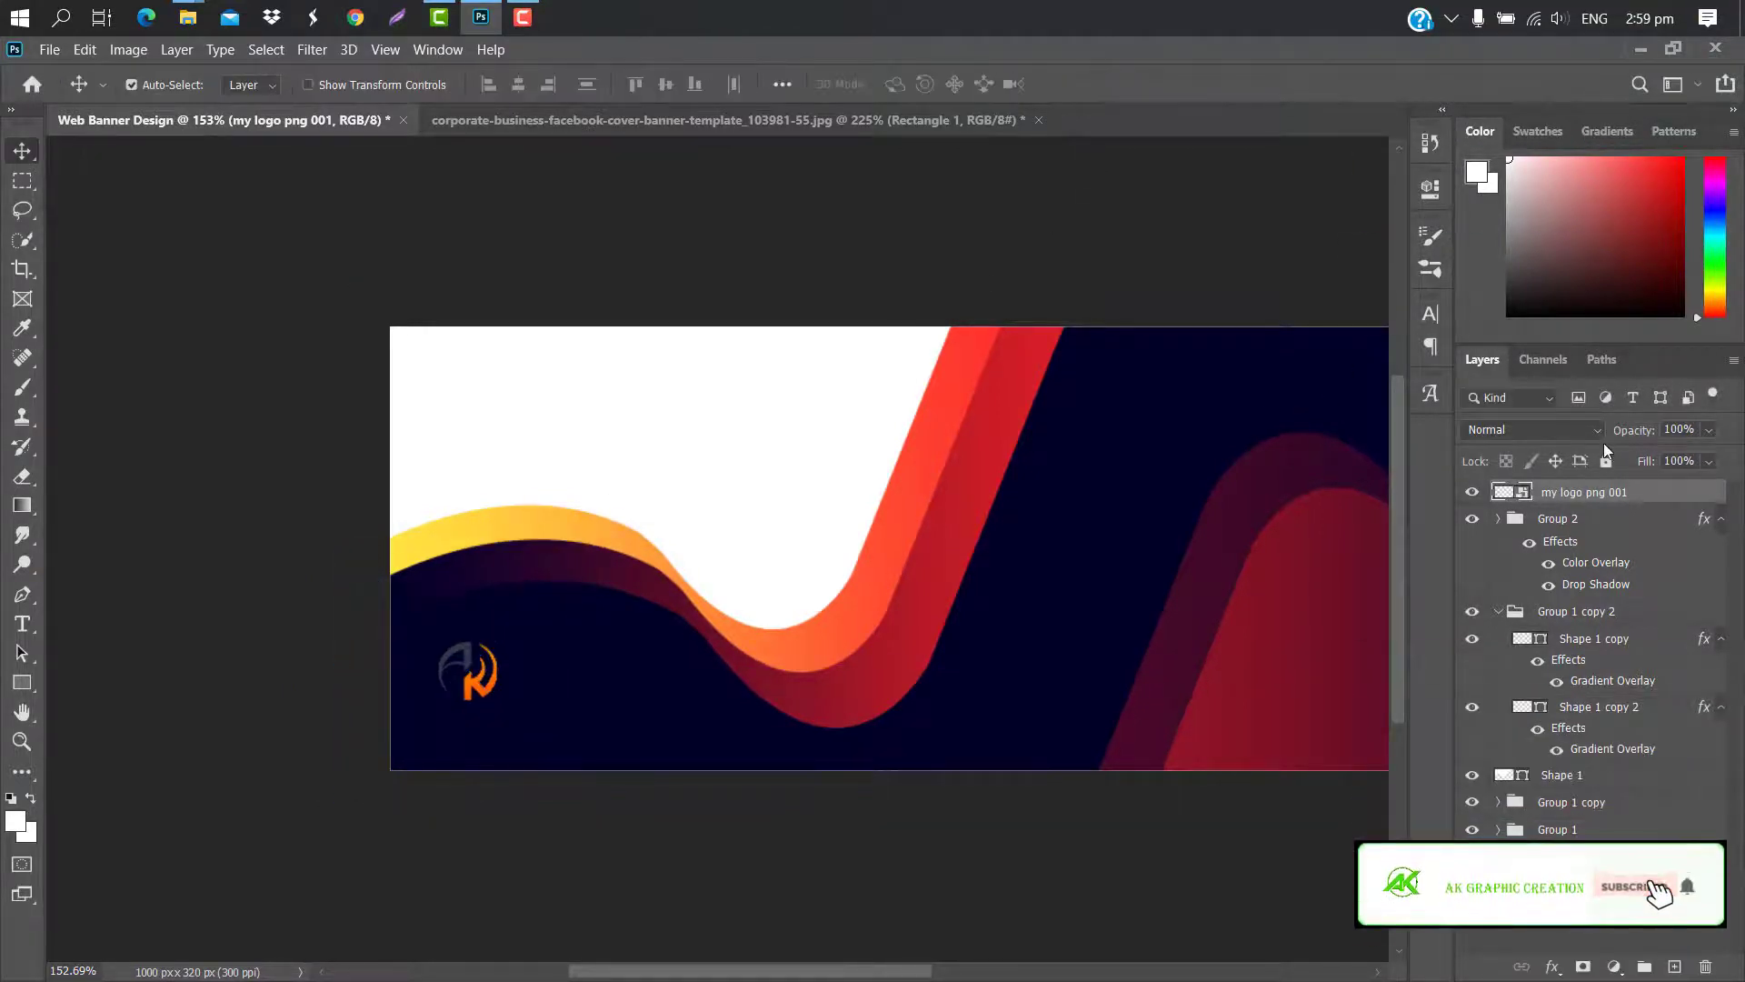
Add a Gradient Overlay to the logo layer and set the gradient's starting stop to yellow #ffe441 sampled from the left wave
double_click(1645, 491)
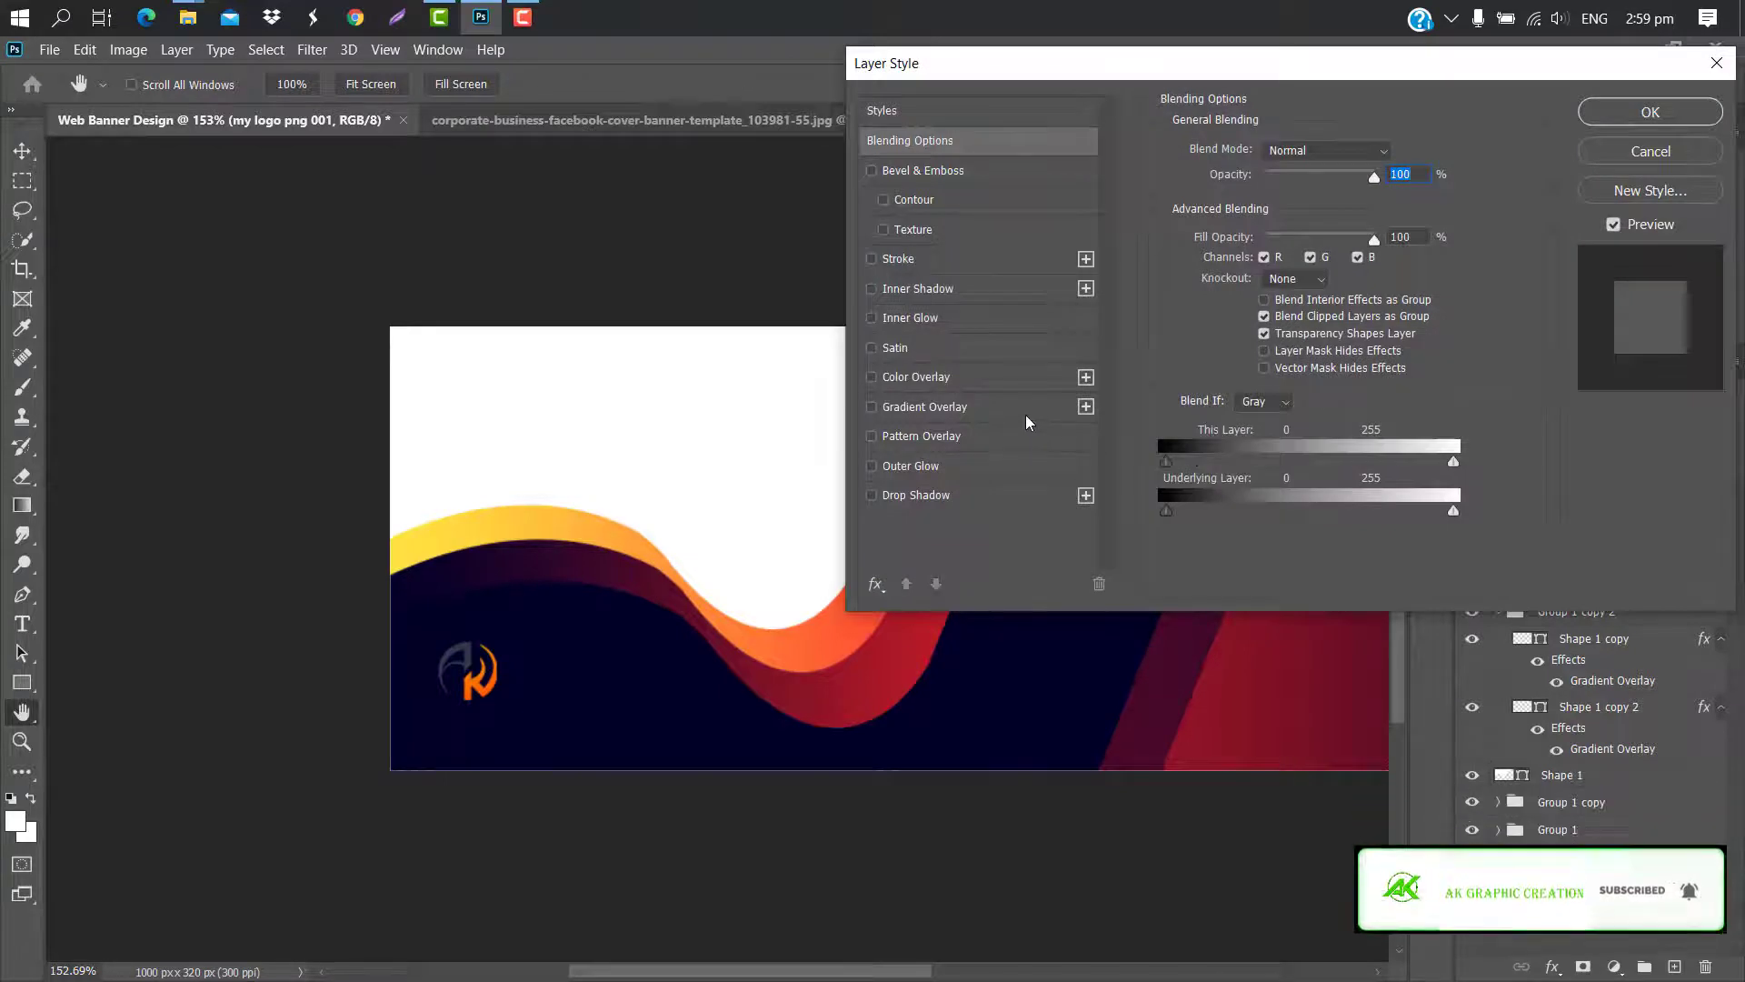
click(1024, 410)
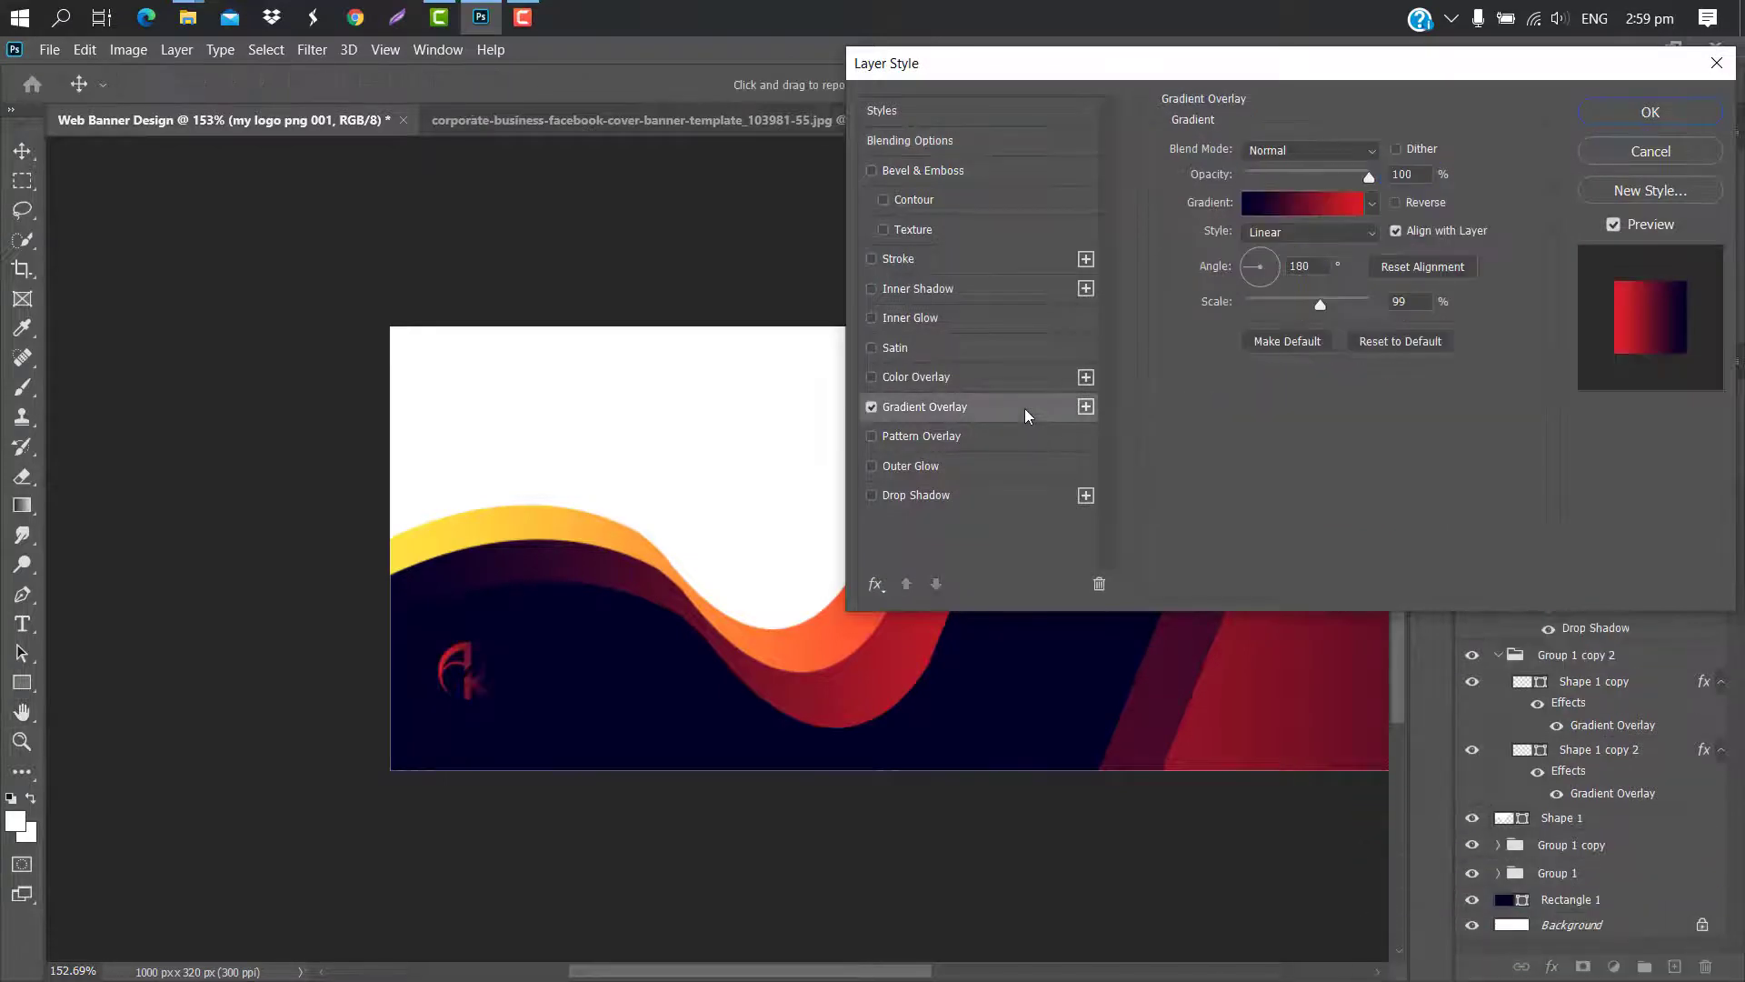
click(1342, 204)
double_click(1115, 548)
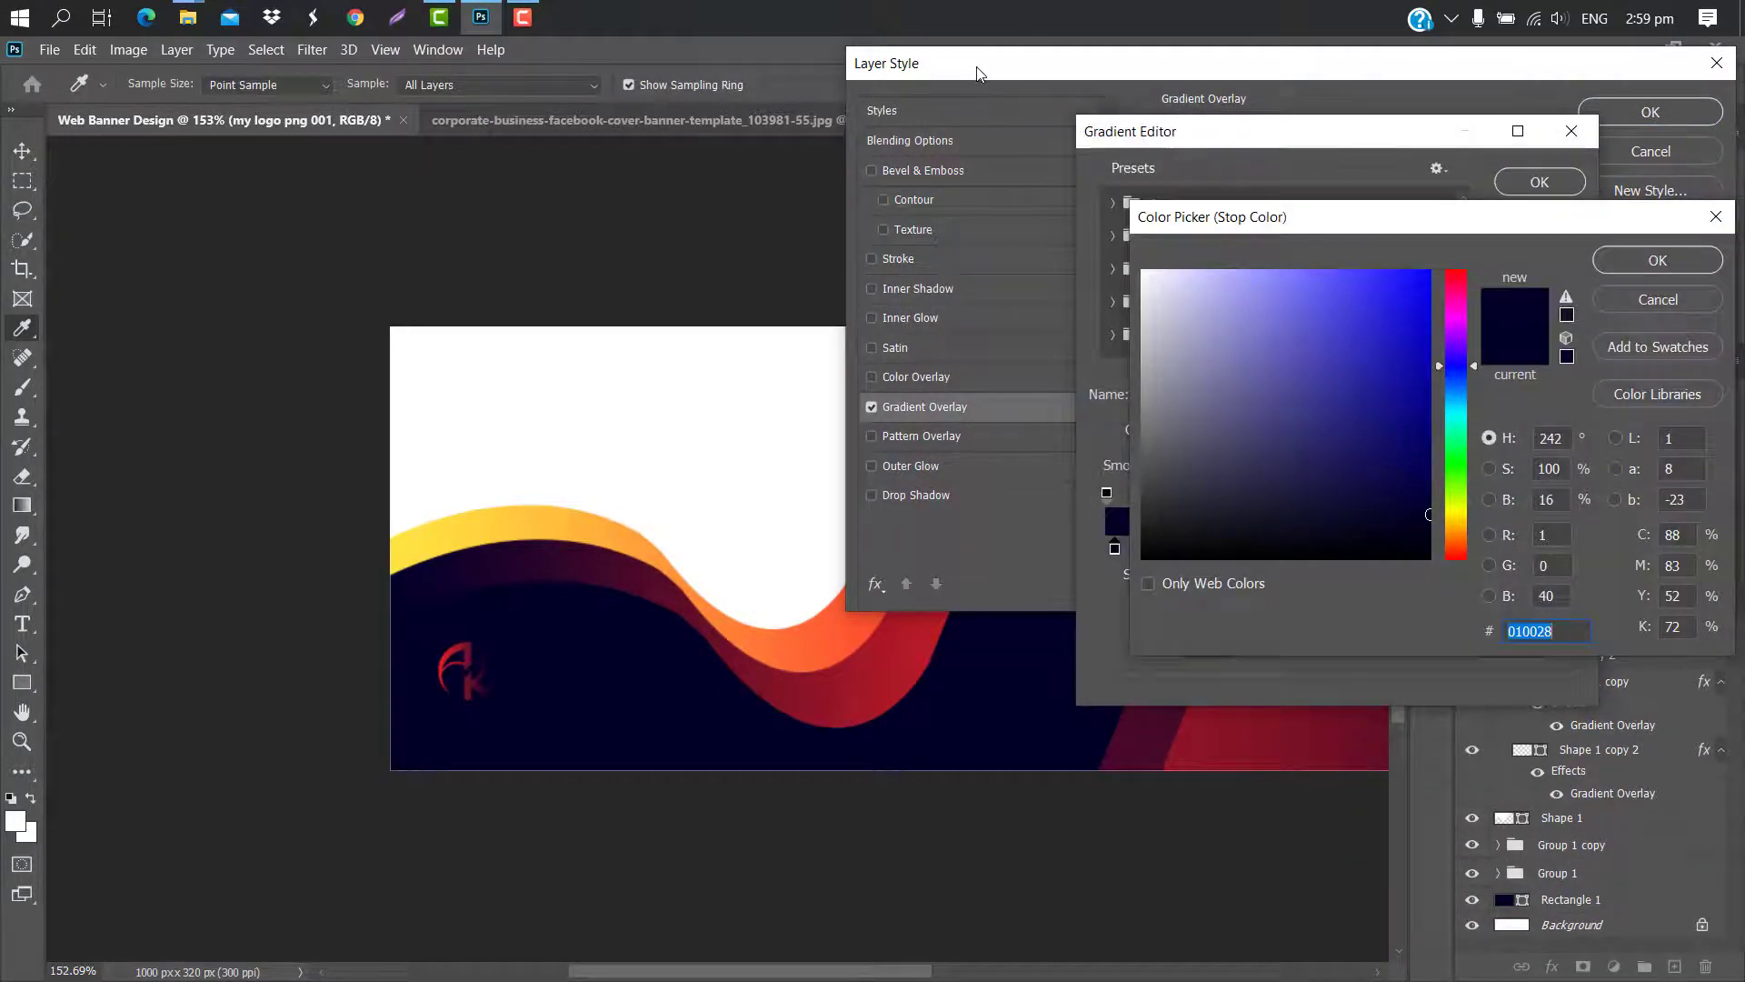
click(400, 546)
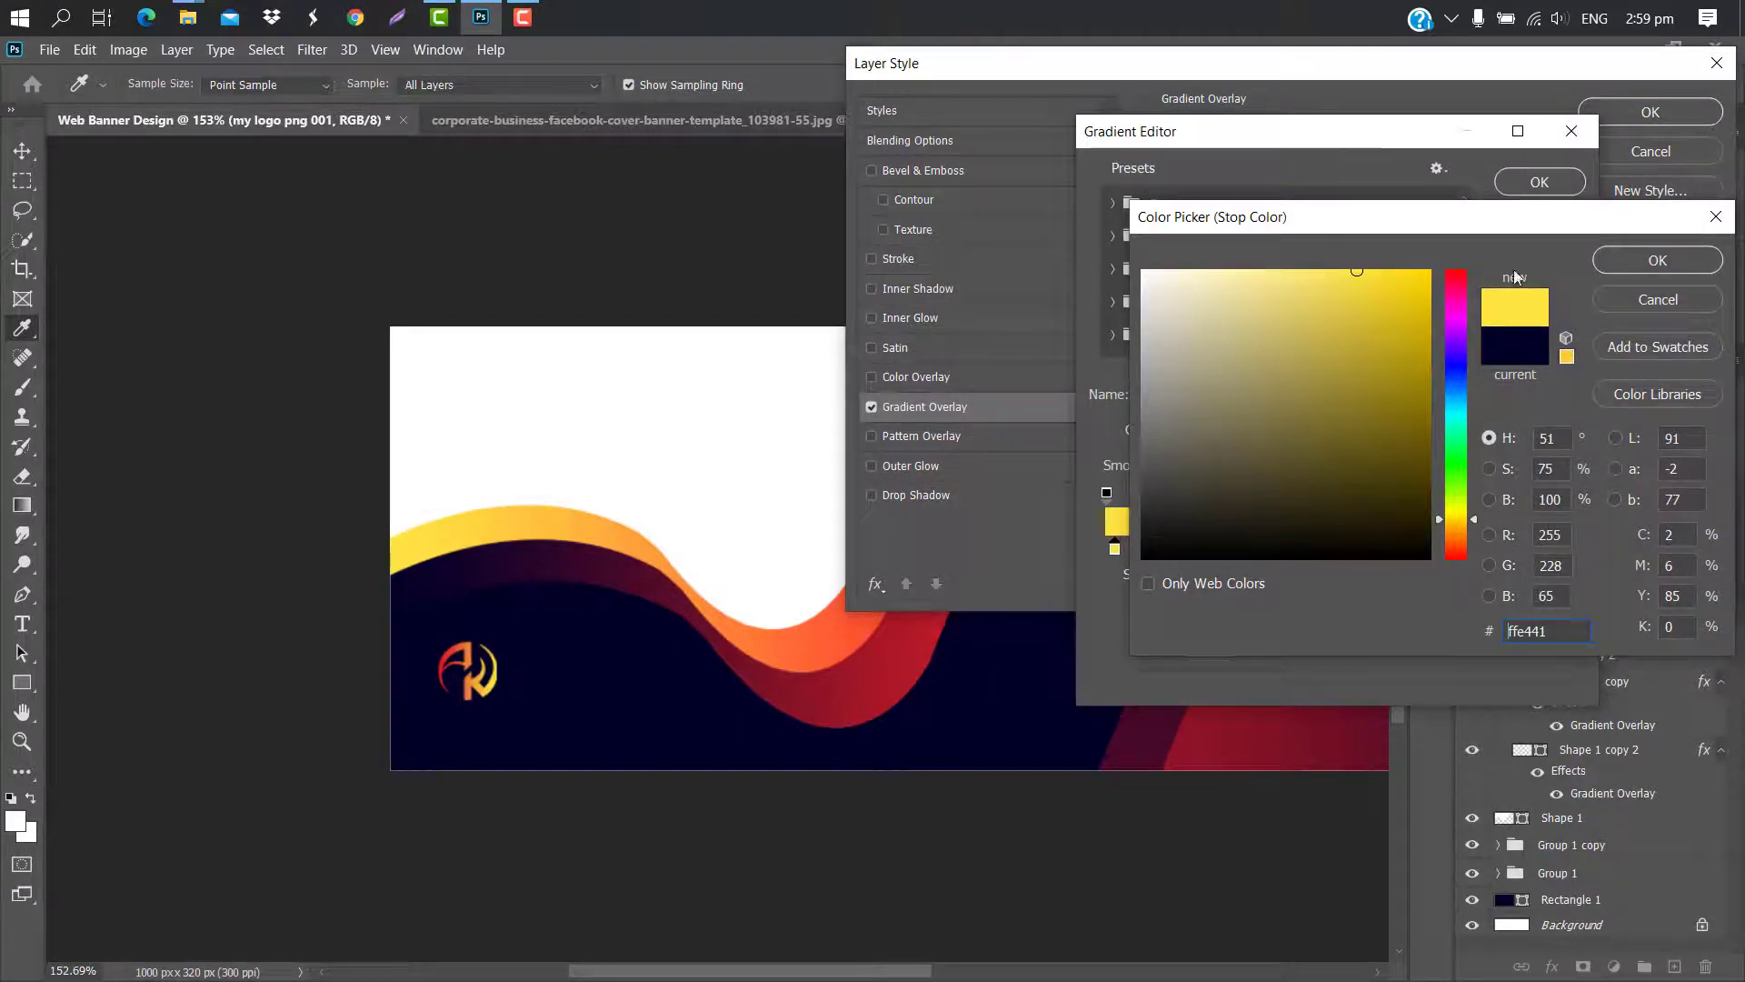
click(1657, 261)
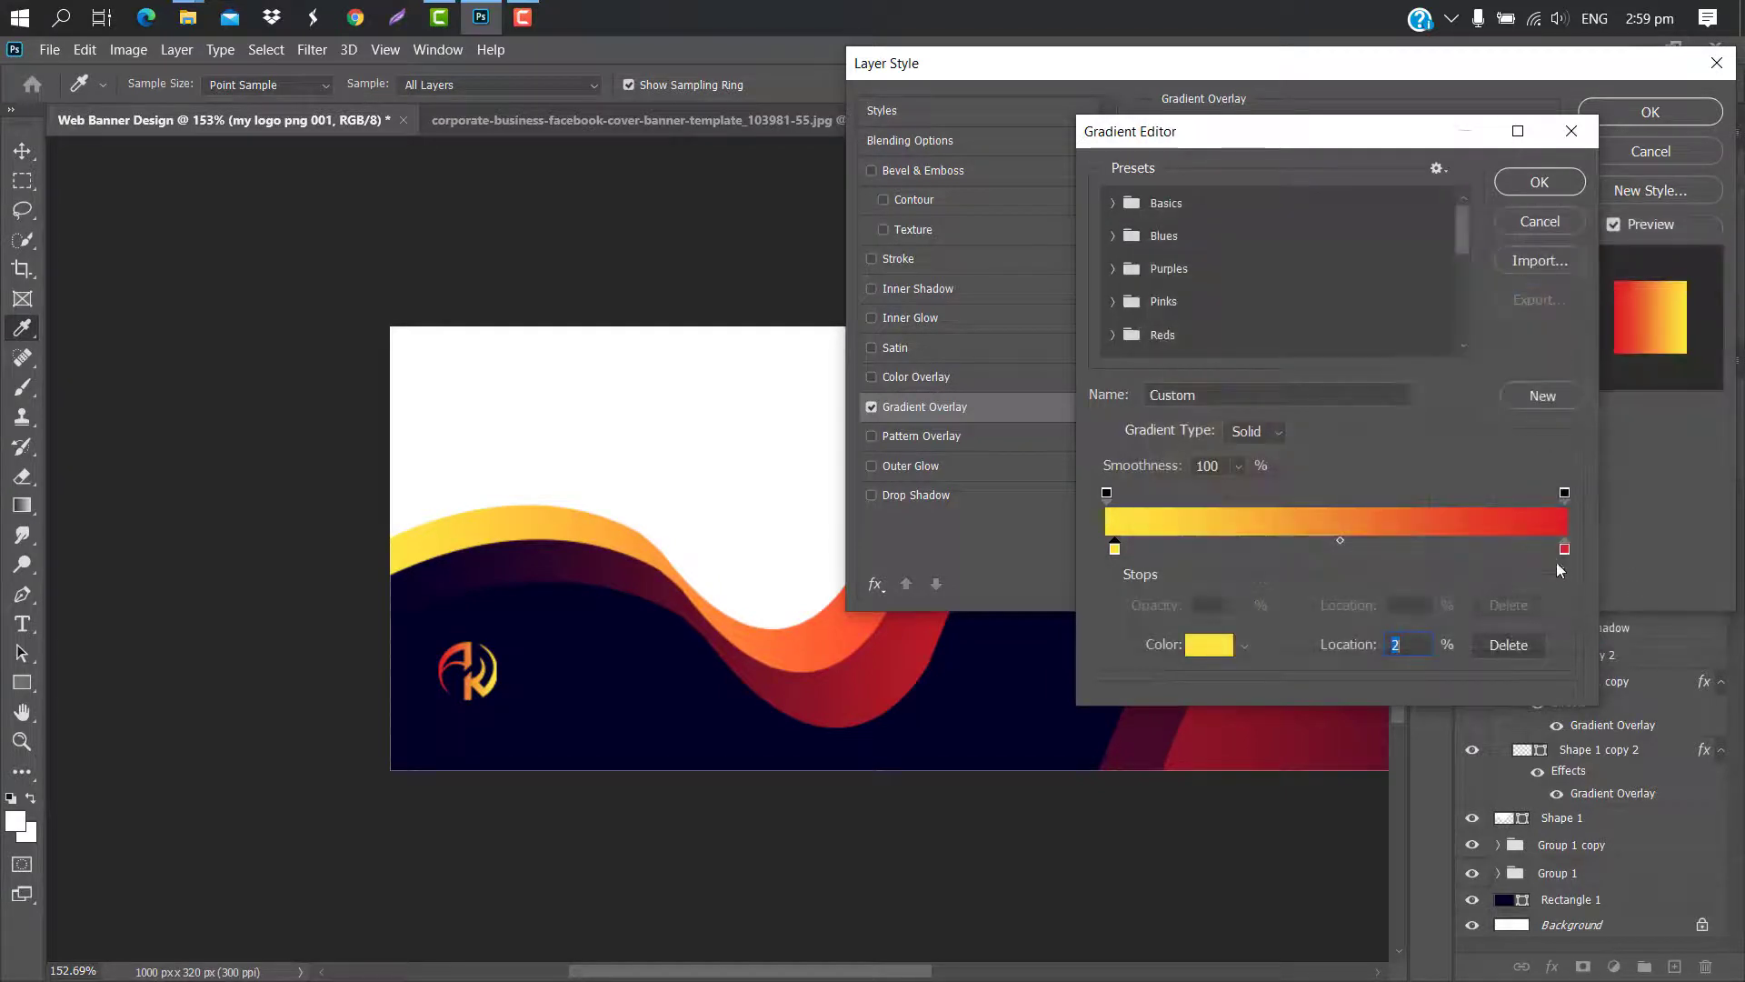
Set the logo gradient's end stop to bright red #ff1313, set the overlay scale to 111%, and apply the style
click(1563, 548)
double_click(1563, 548)
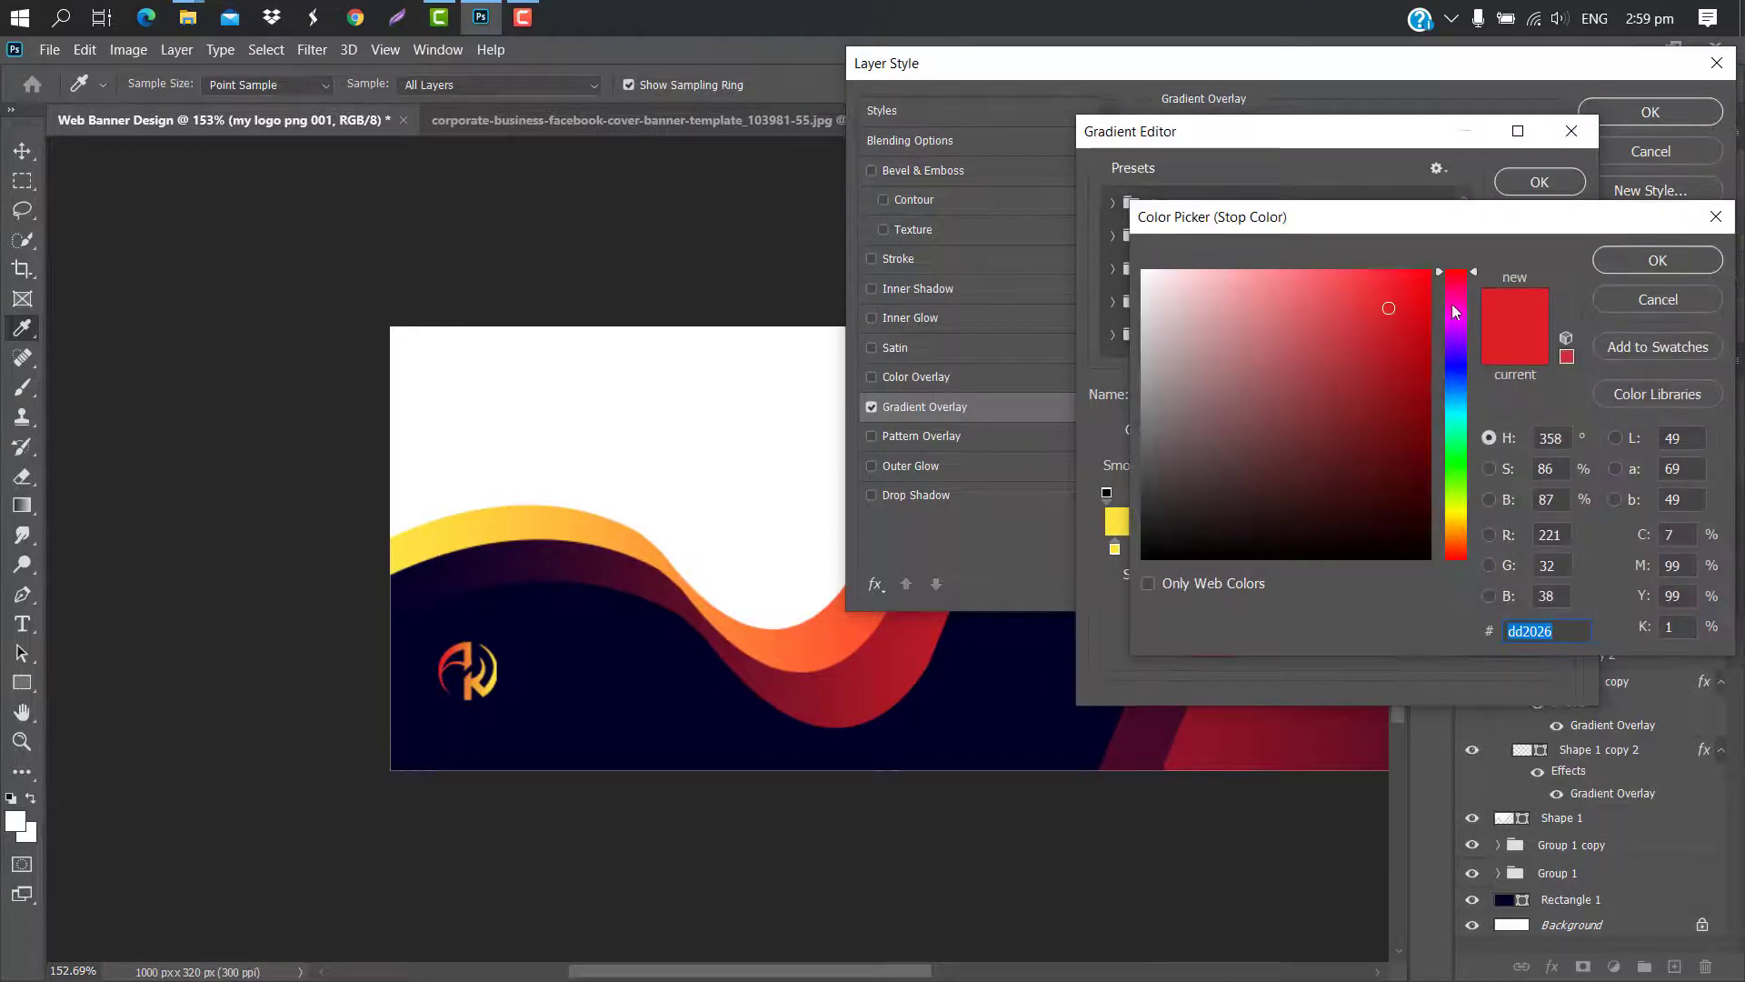
text(ff1313)
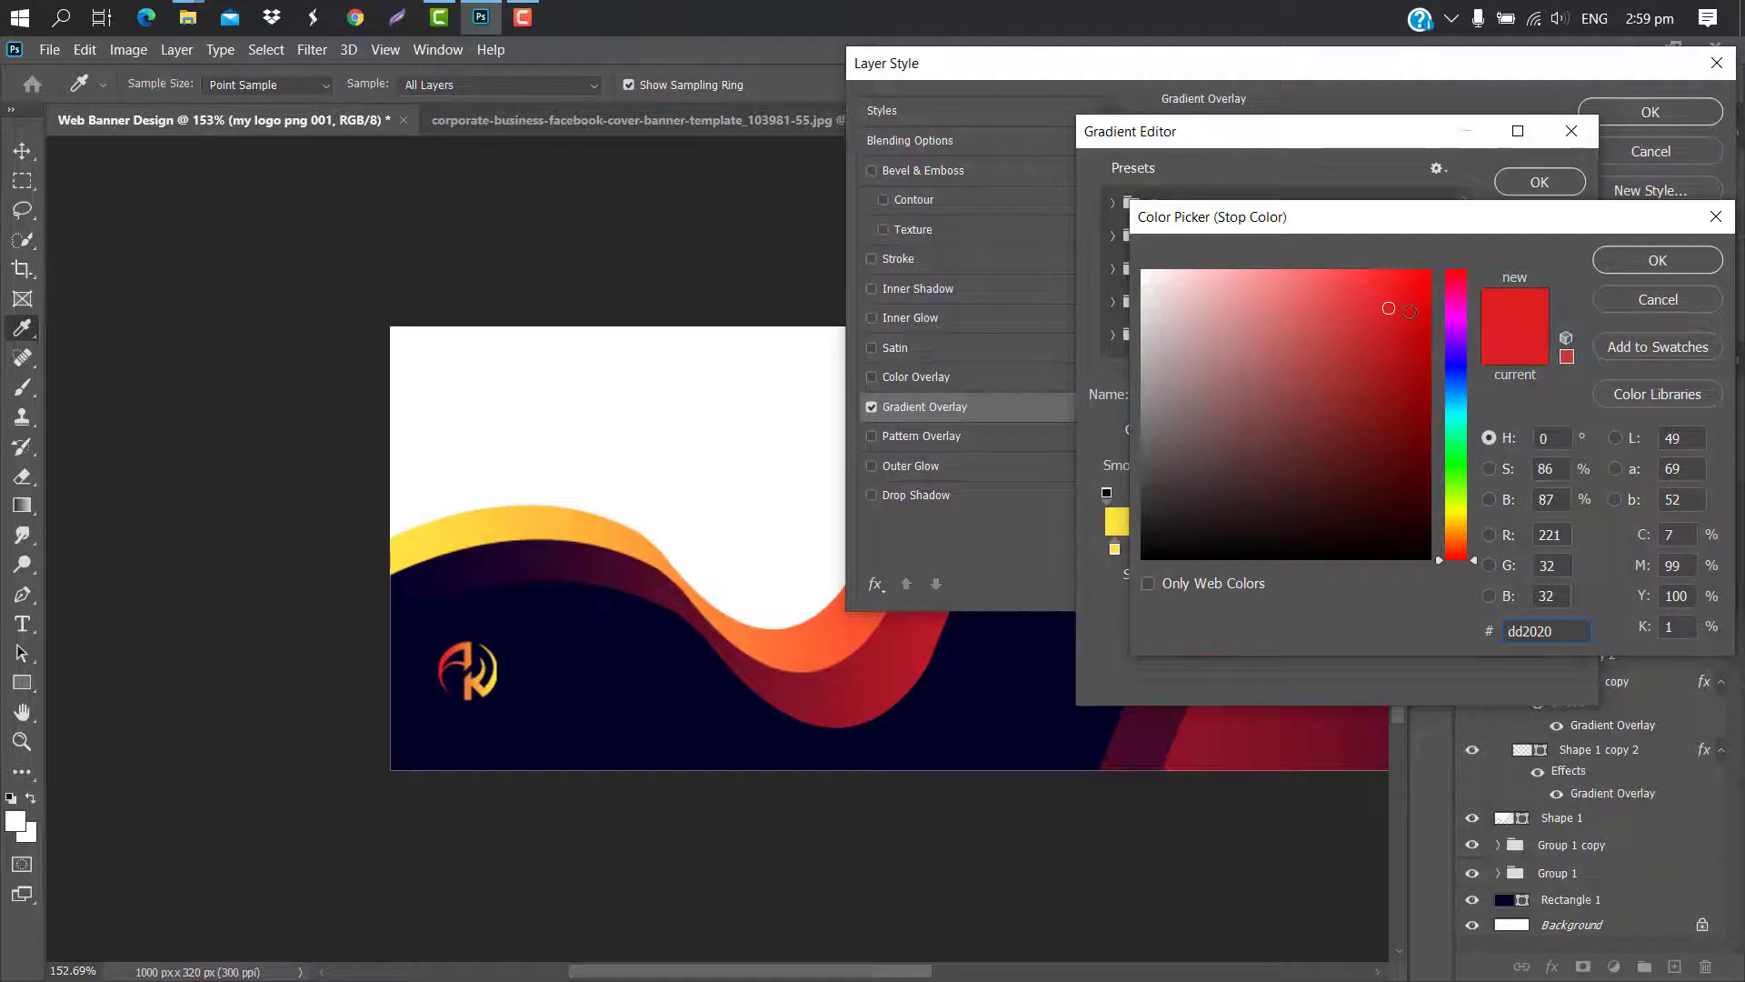
drag(1408, 248, 1407, 246)
click(1622, 260)
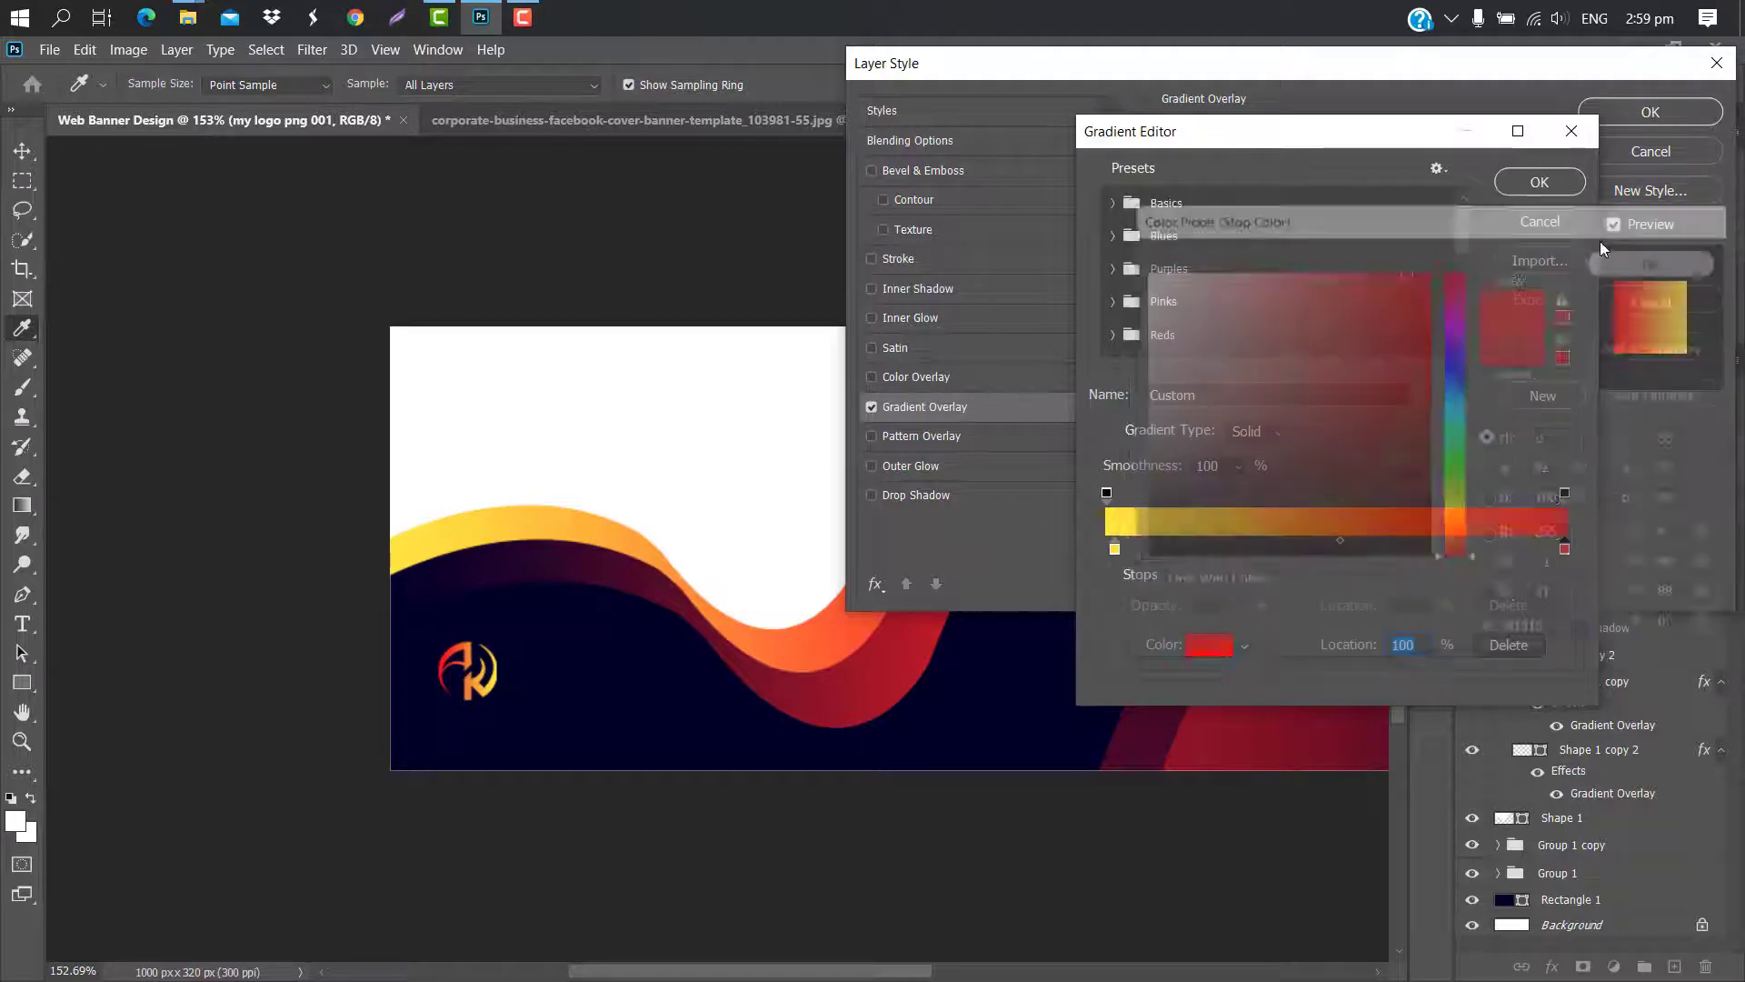
click(1536, 183)
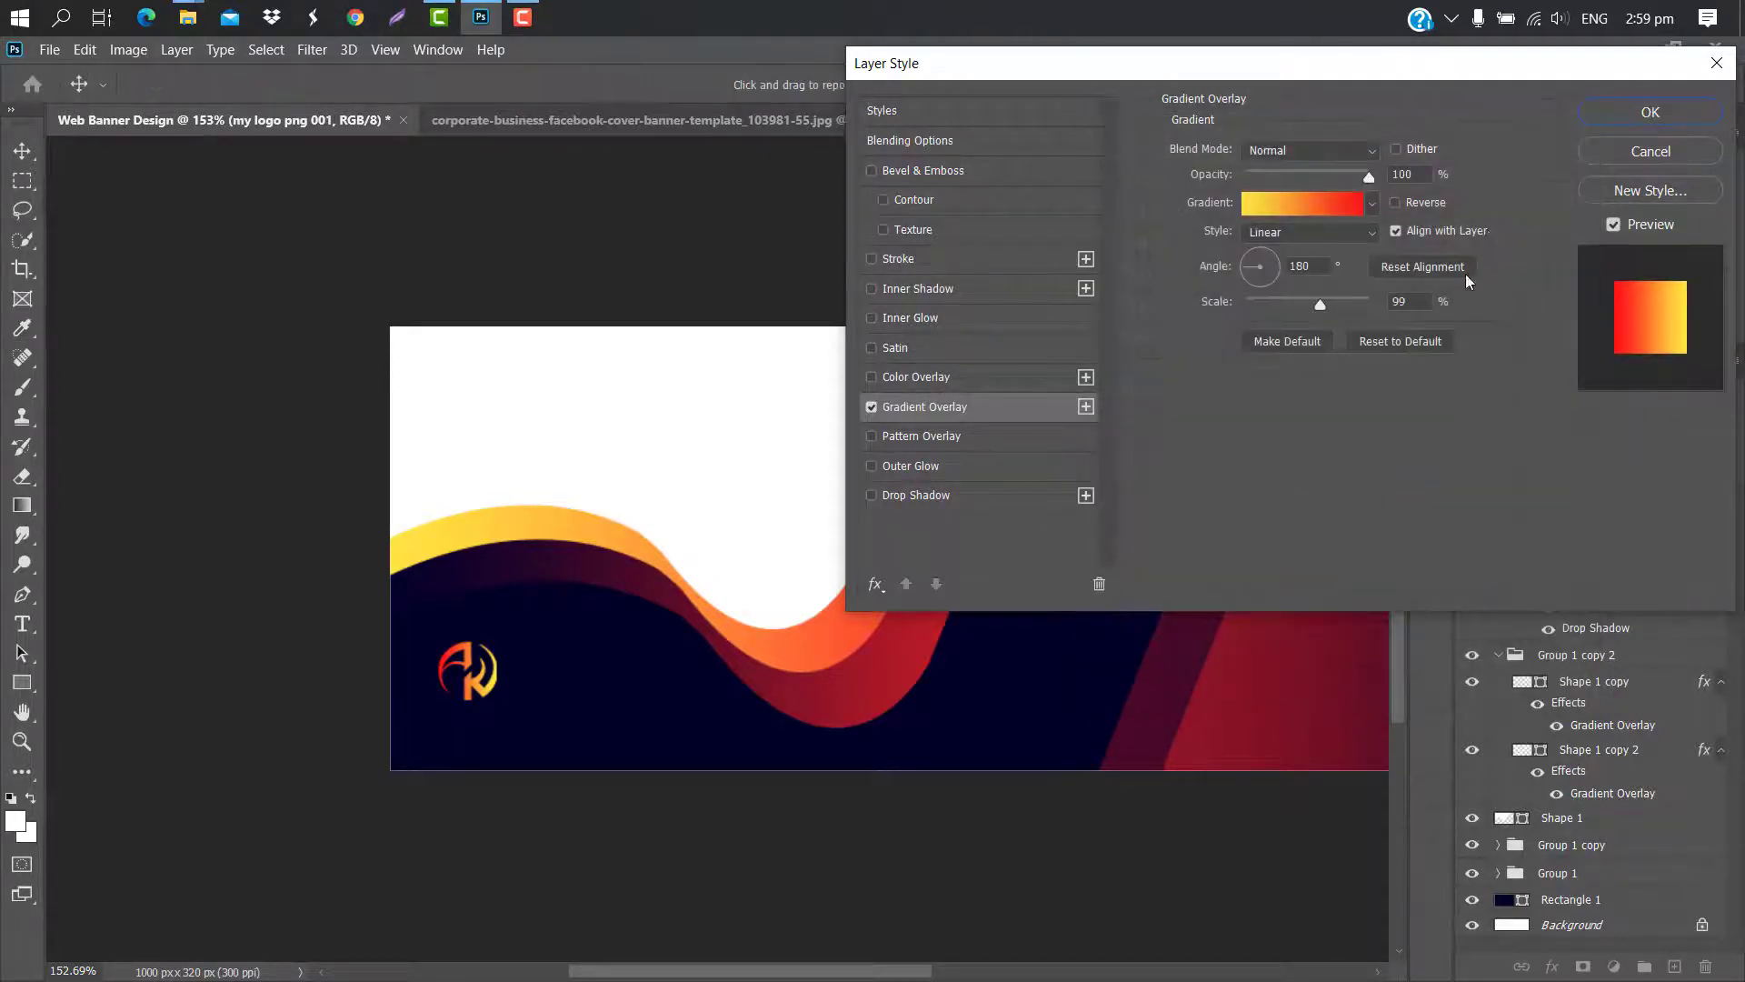
drag(1322, 303, 1333, 303)
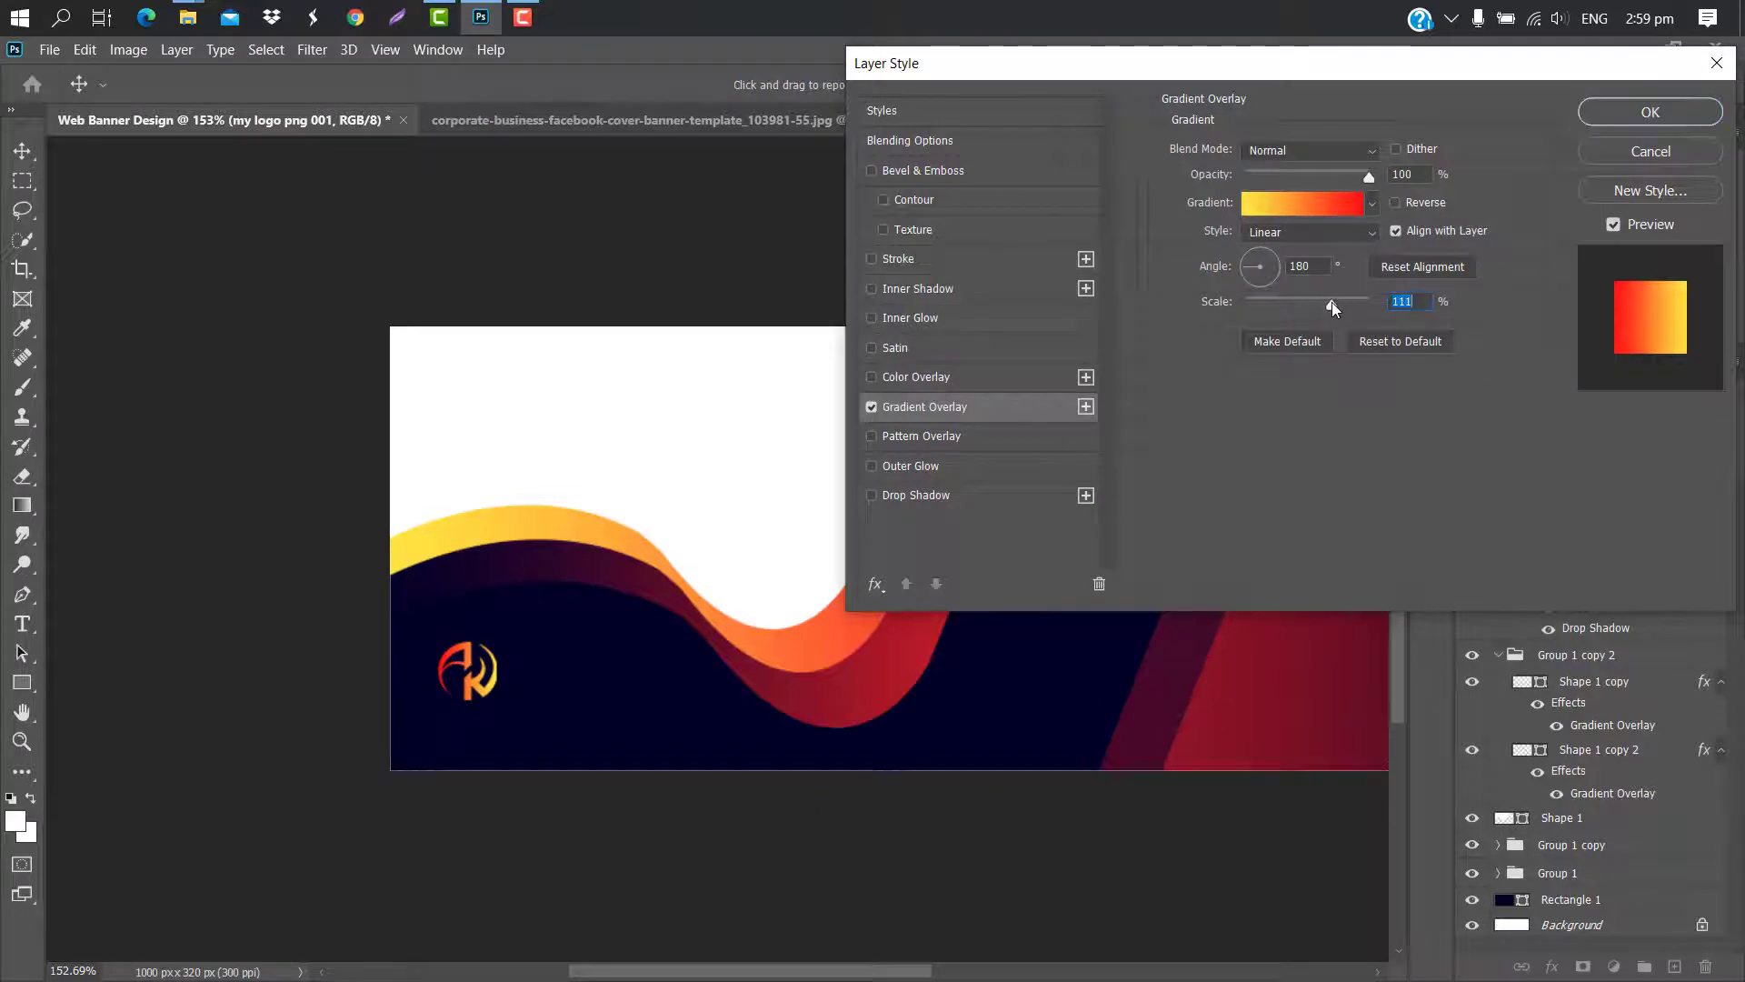
click(1650, 112)
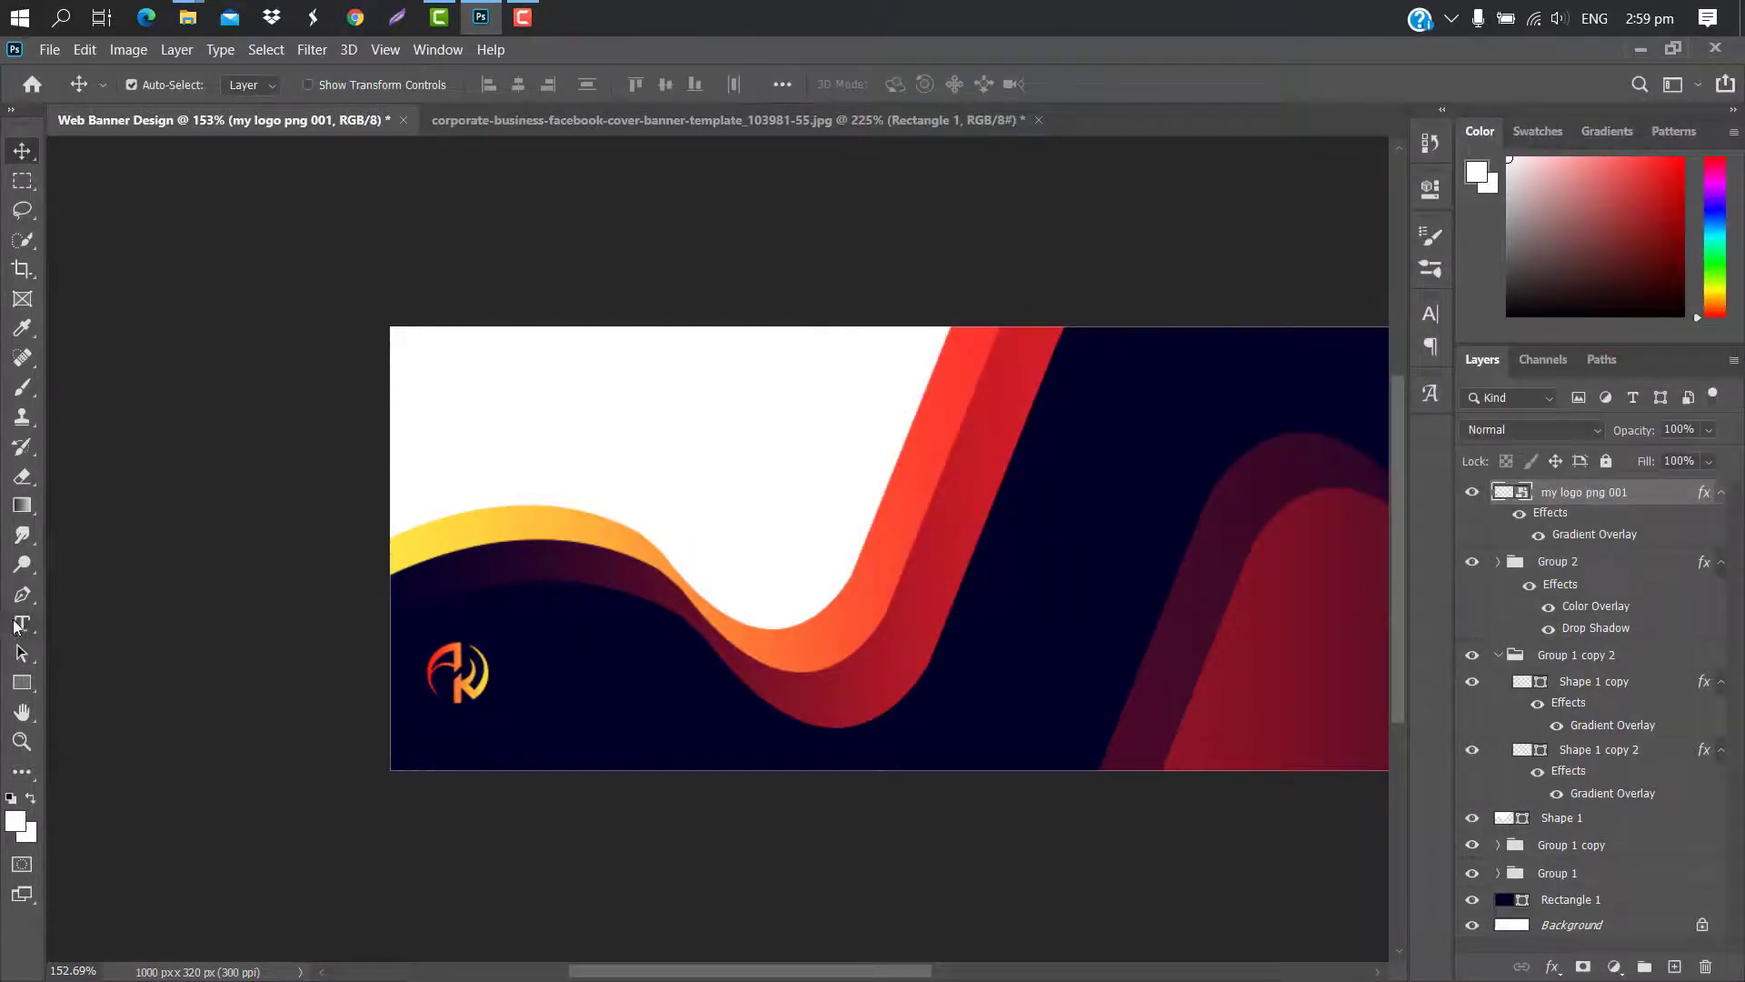
Add the white text GRAPHIC CREATION beside the logo, scaled down to 5.64 pt and moved closer to it
click(18, 625)
click(519, 672)
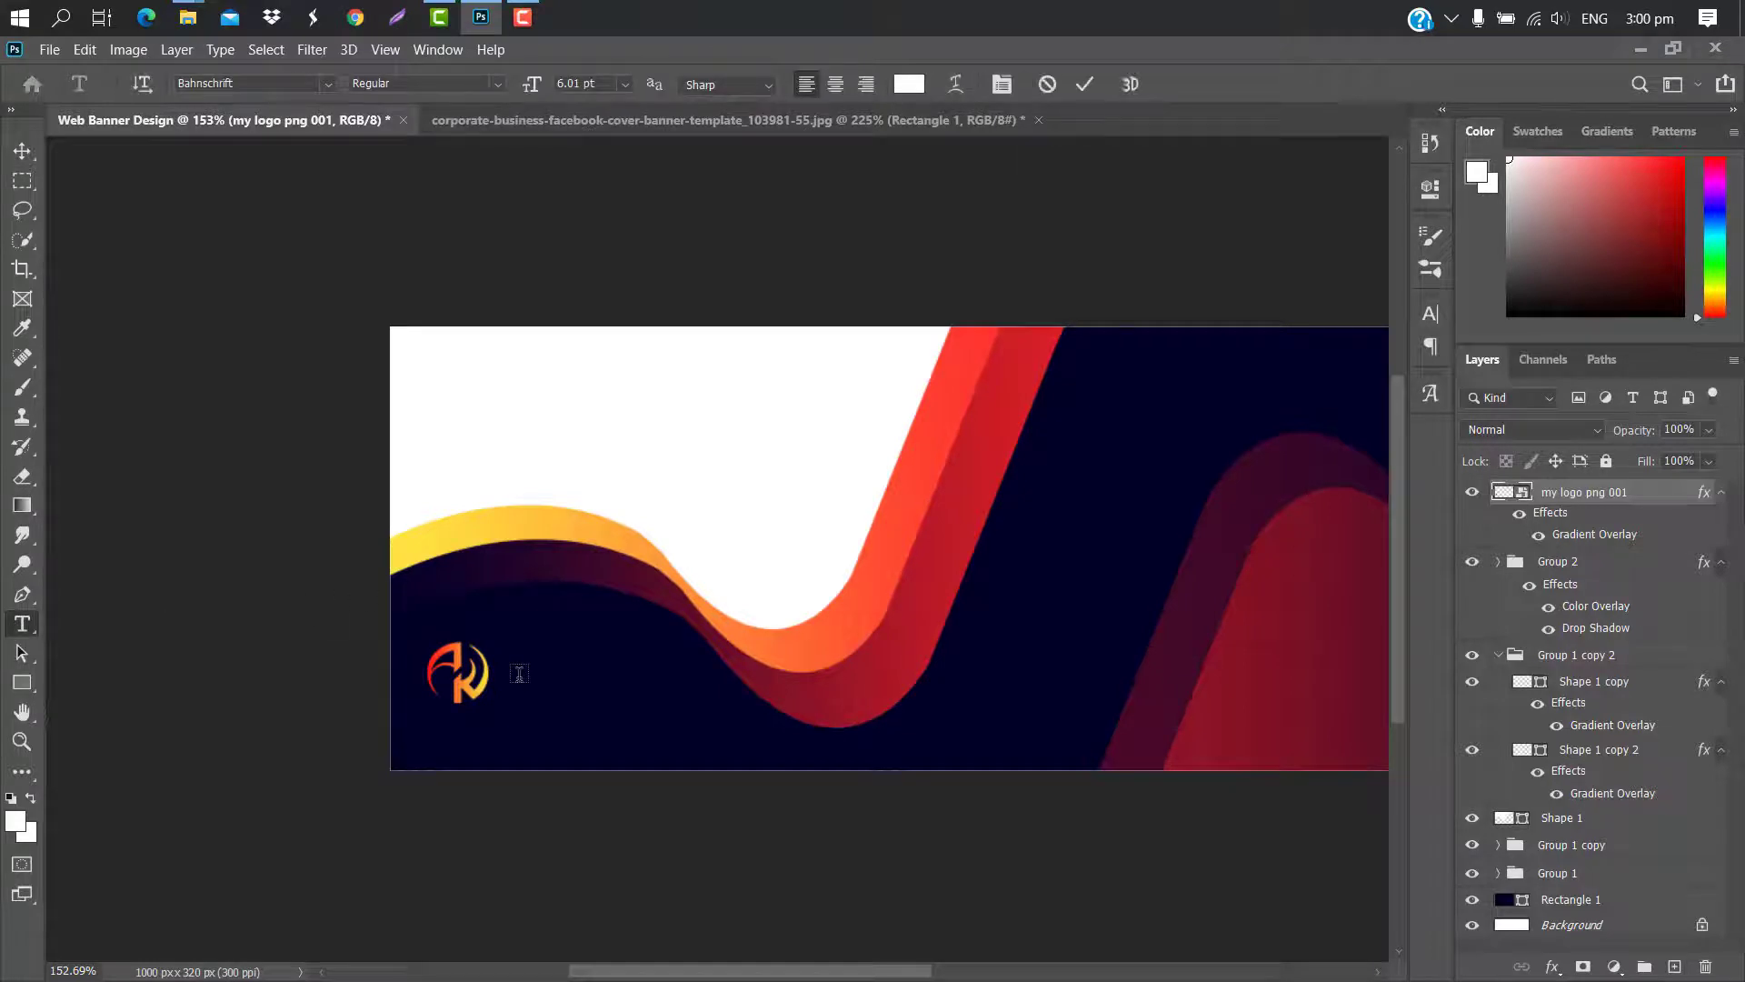
text(GRAPH)
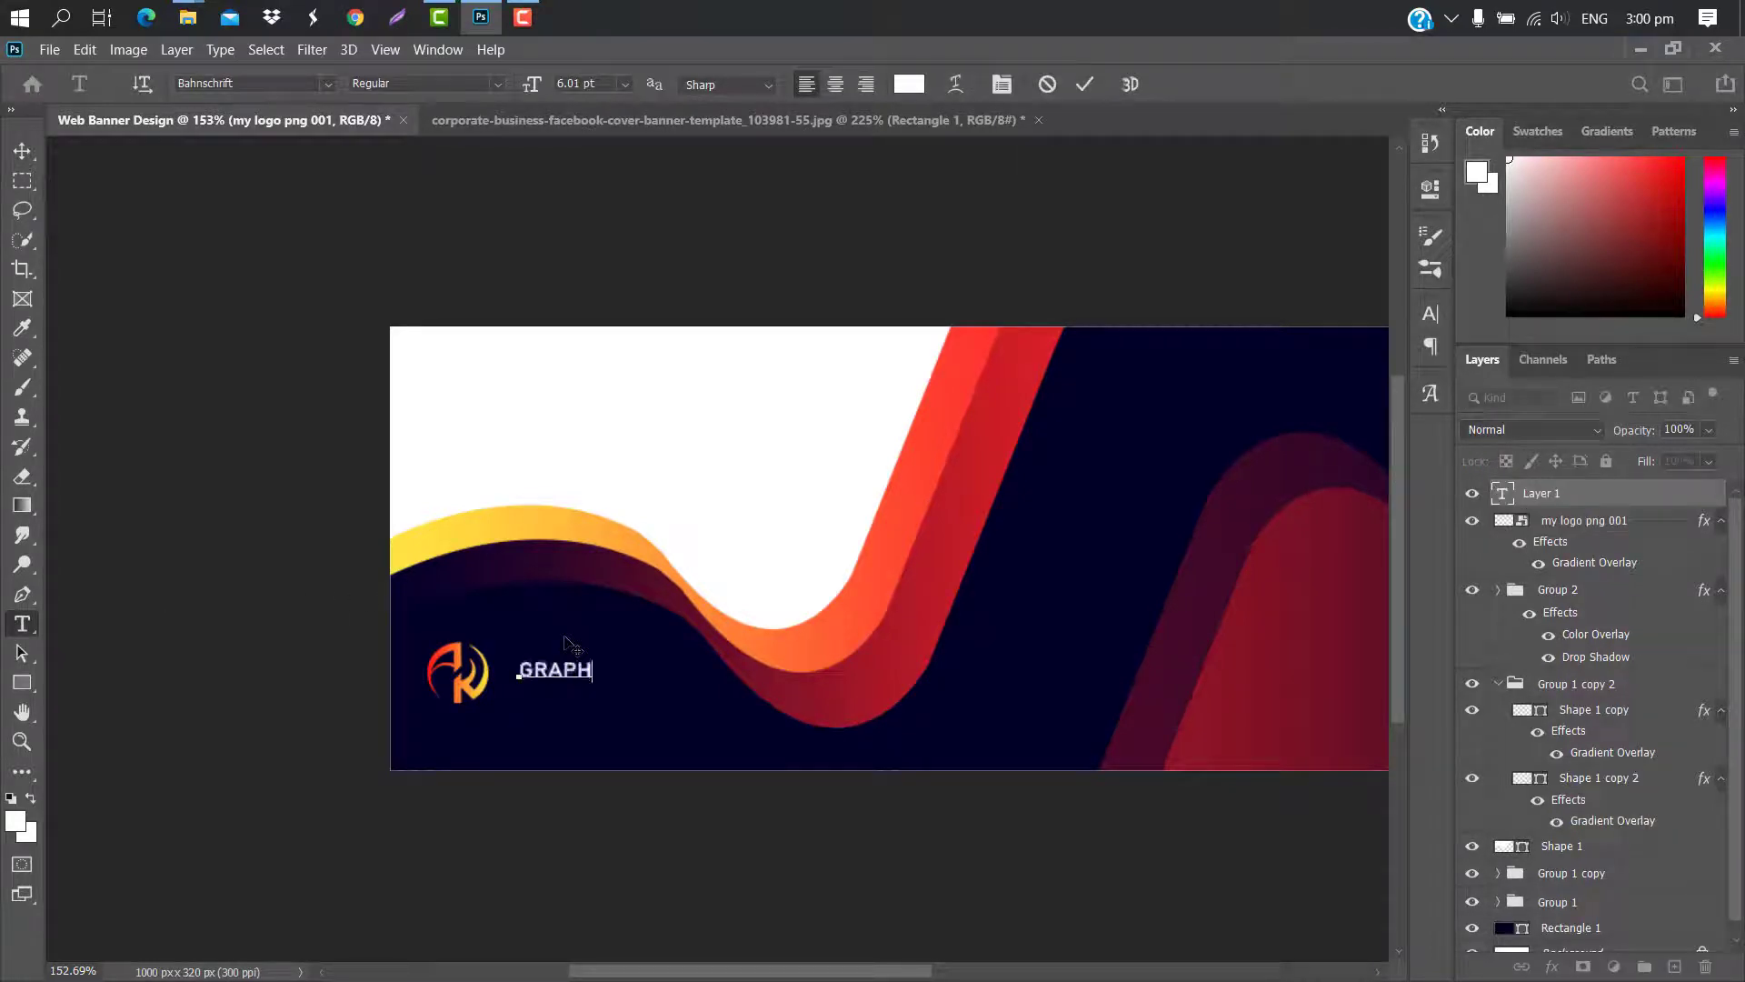
text(IC CREATION)
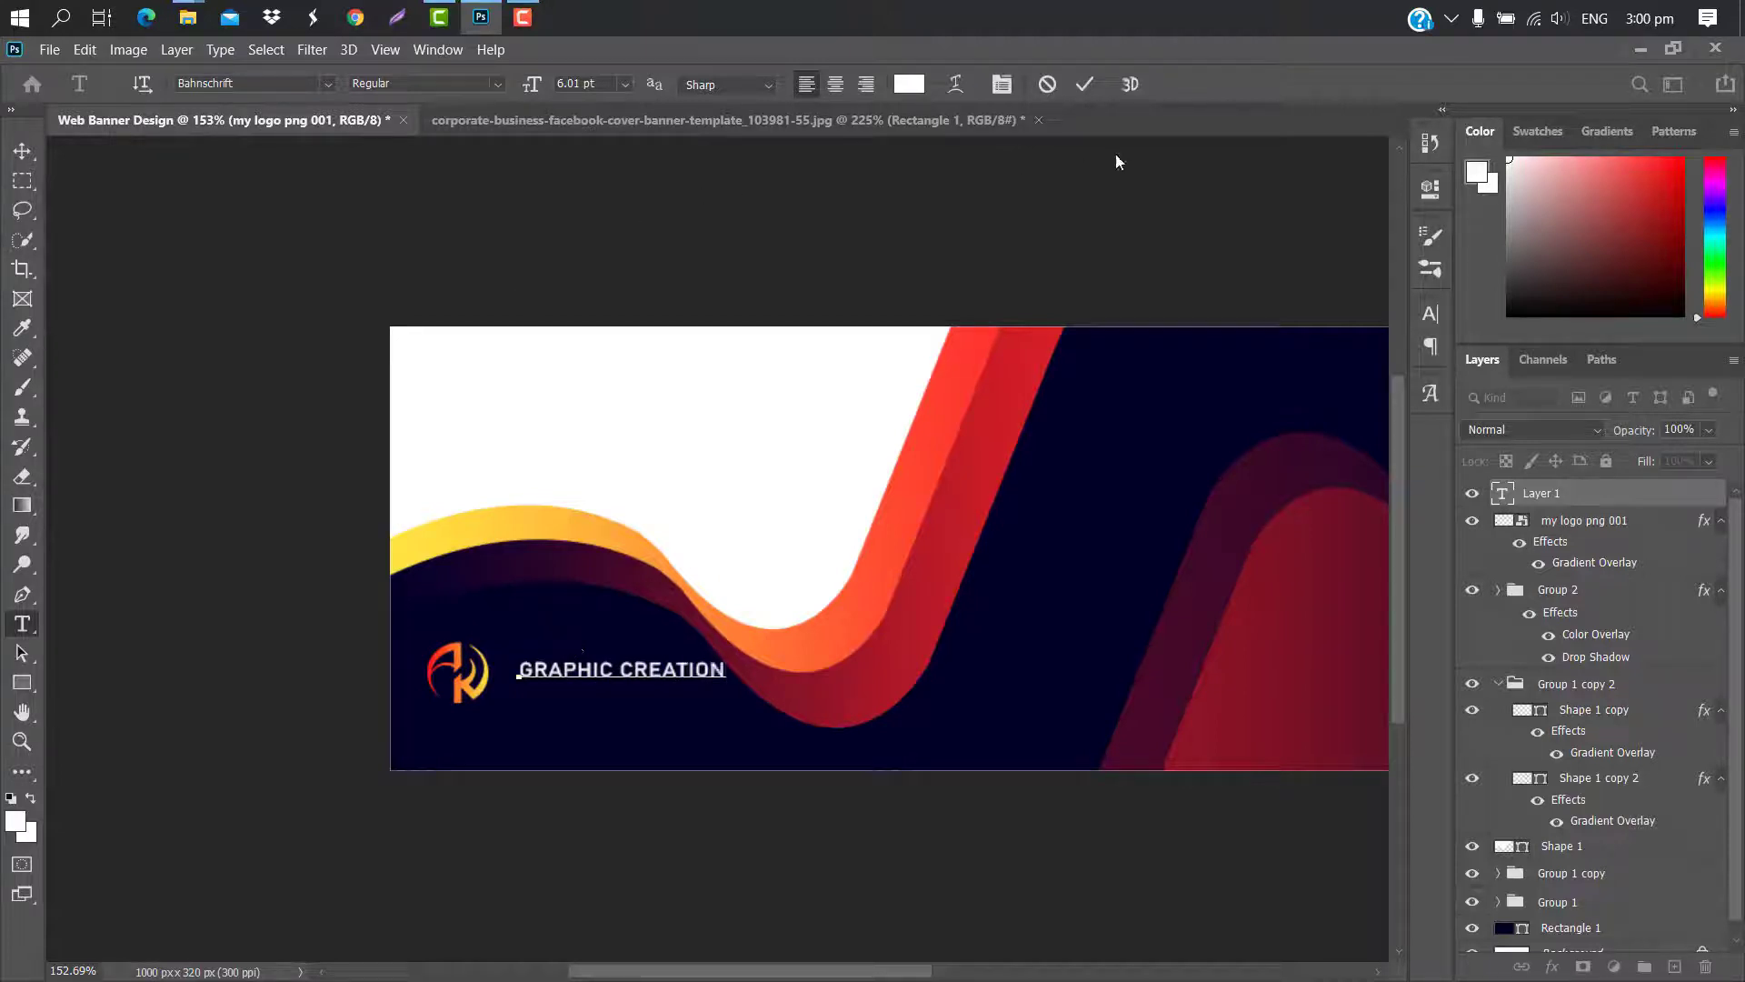
click(1086, 85)
key(ctrl+t)
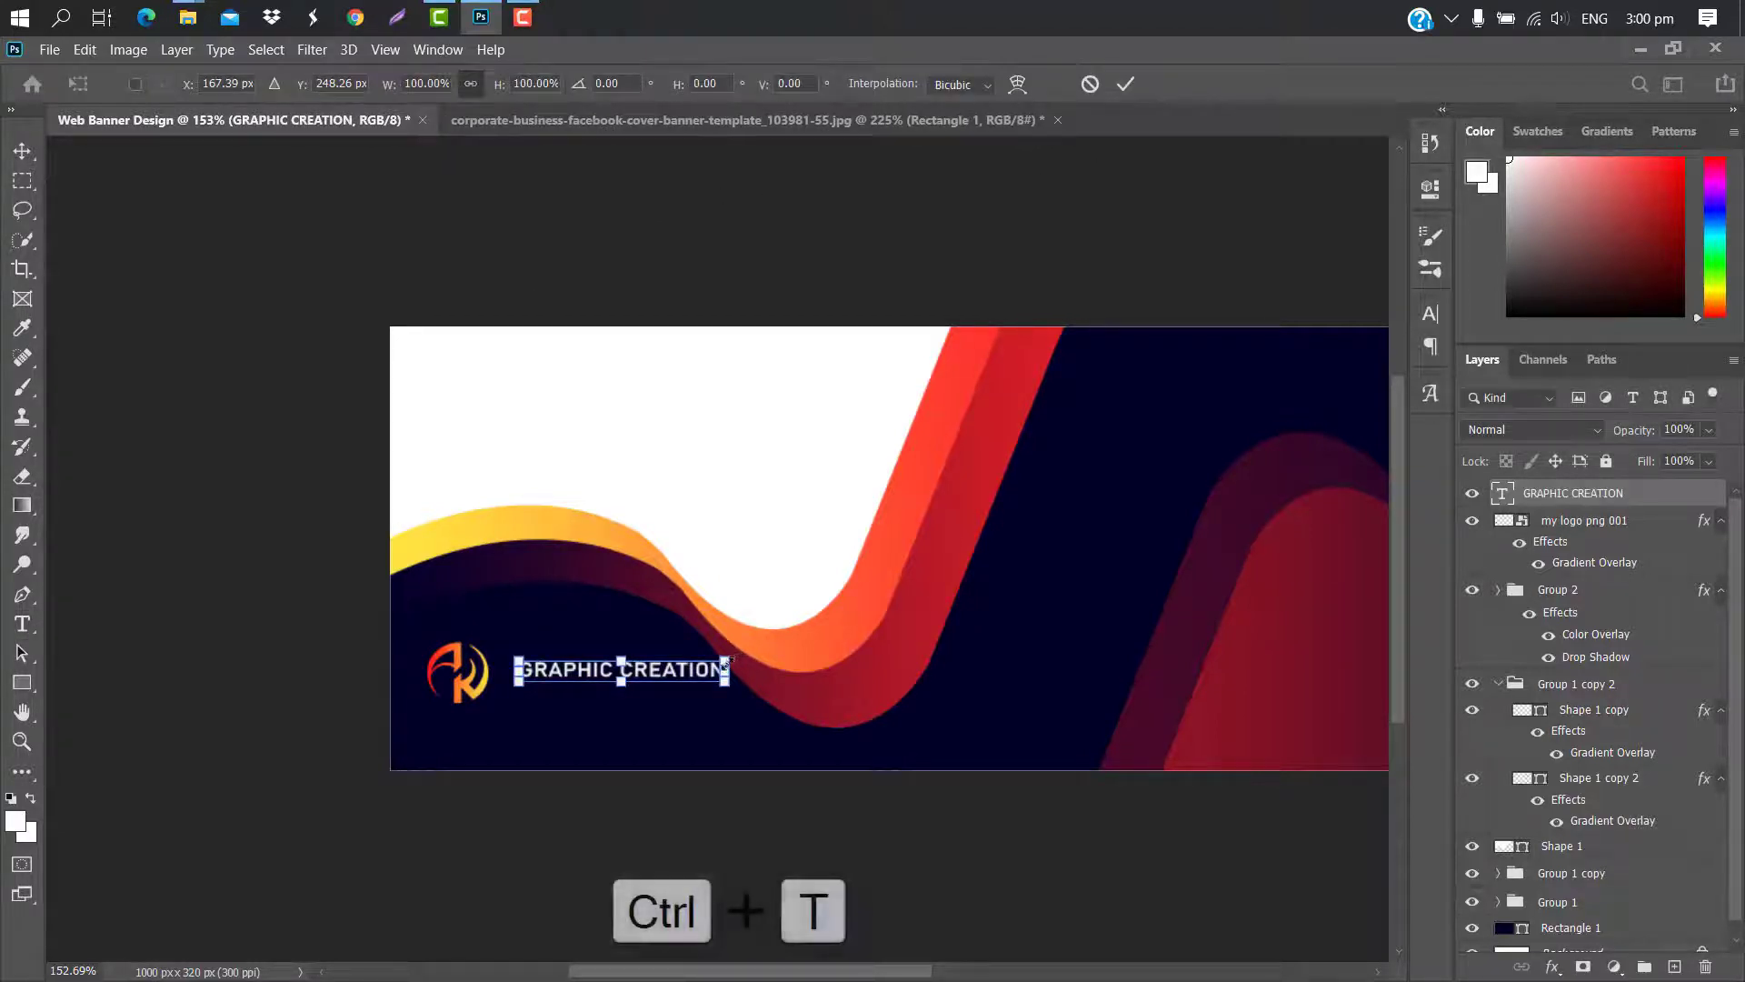
drag(727, 661, 659, 678)
click(1124, 83)
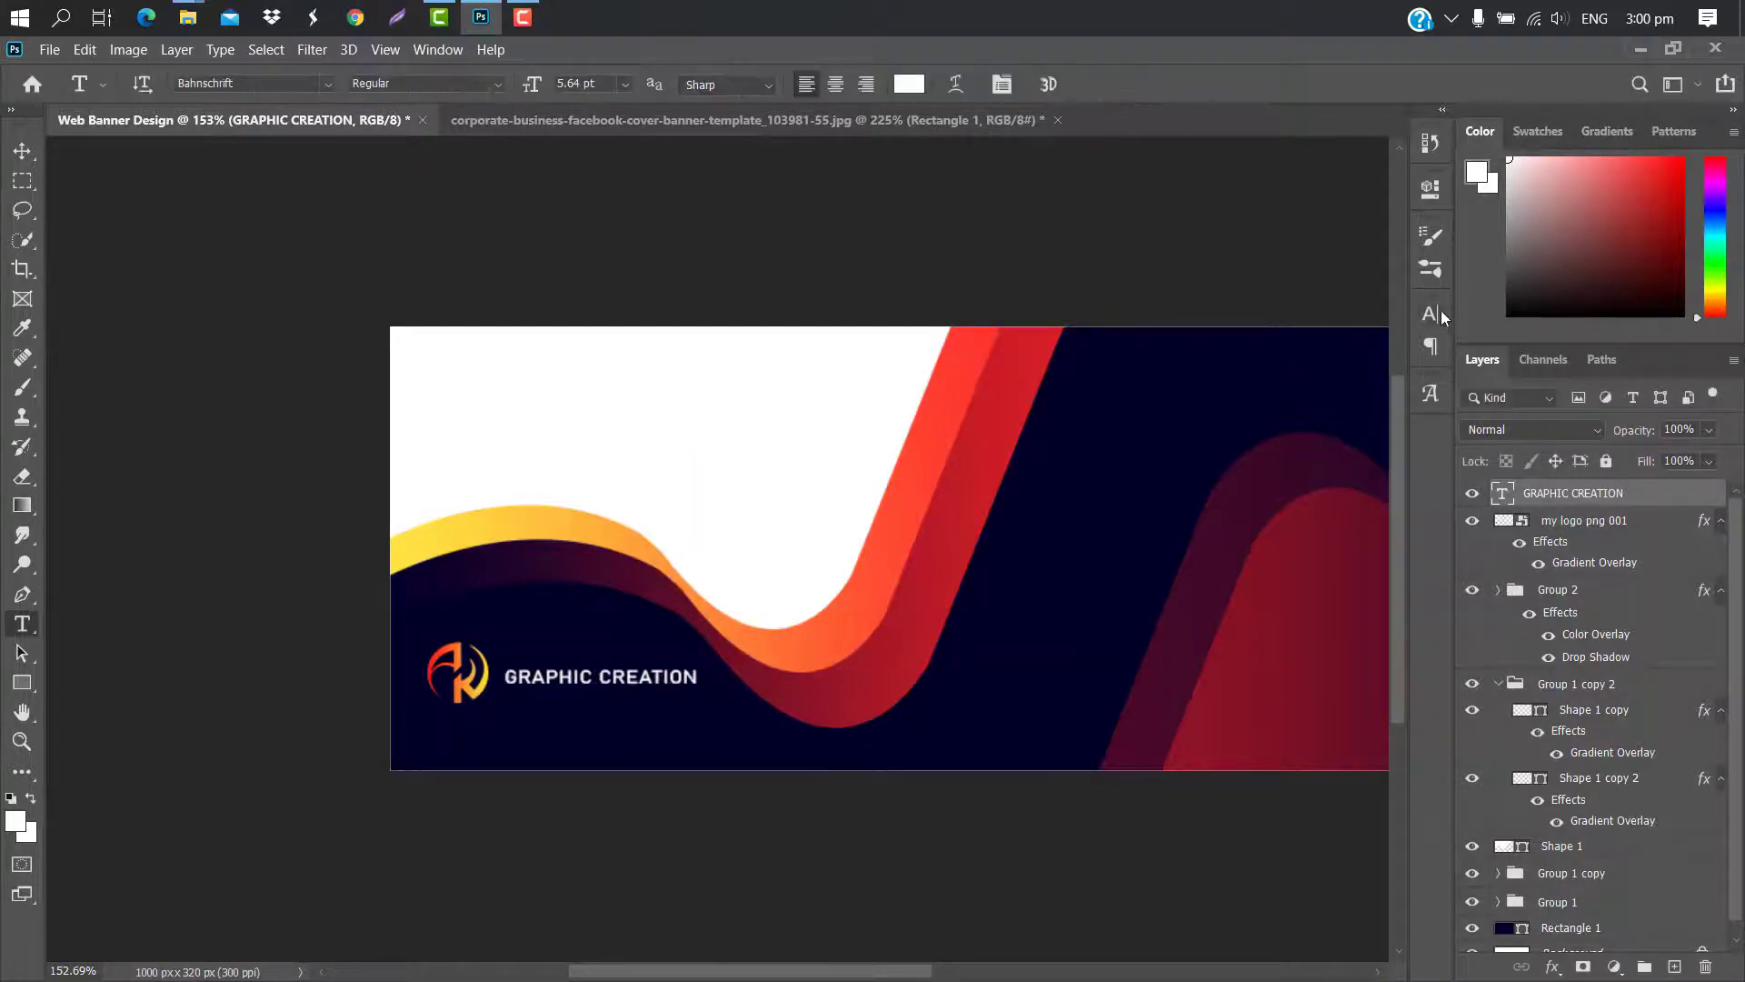
Set the GRAPHIC CREATION text to Bold with 77% vertical and 68% horizontal scale
click(1430, 313)
click(1393, 346)
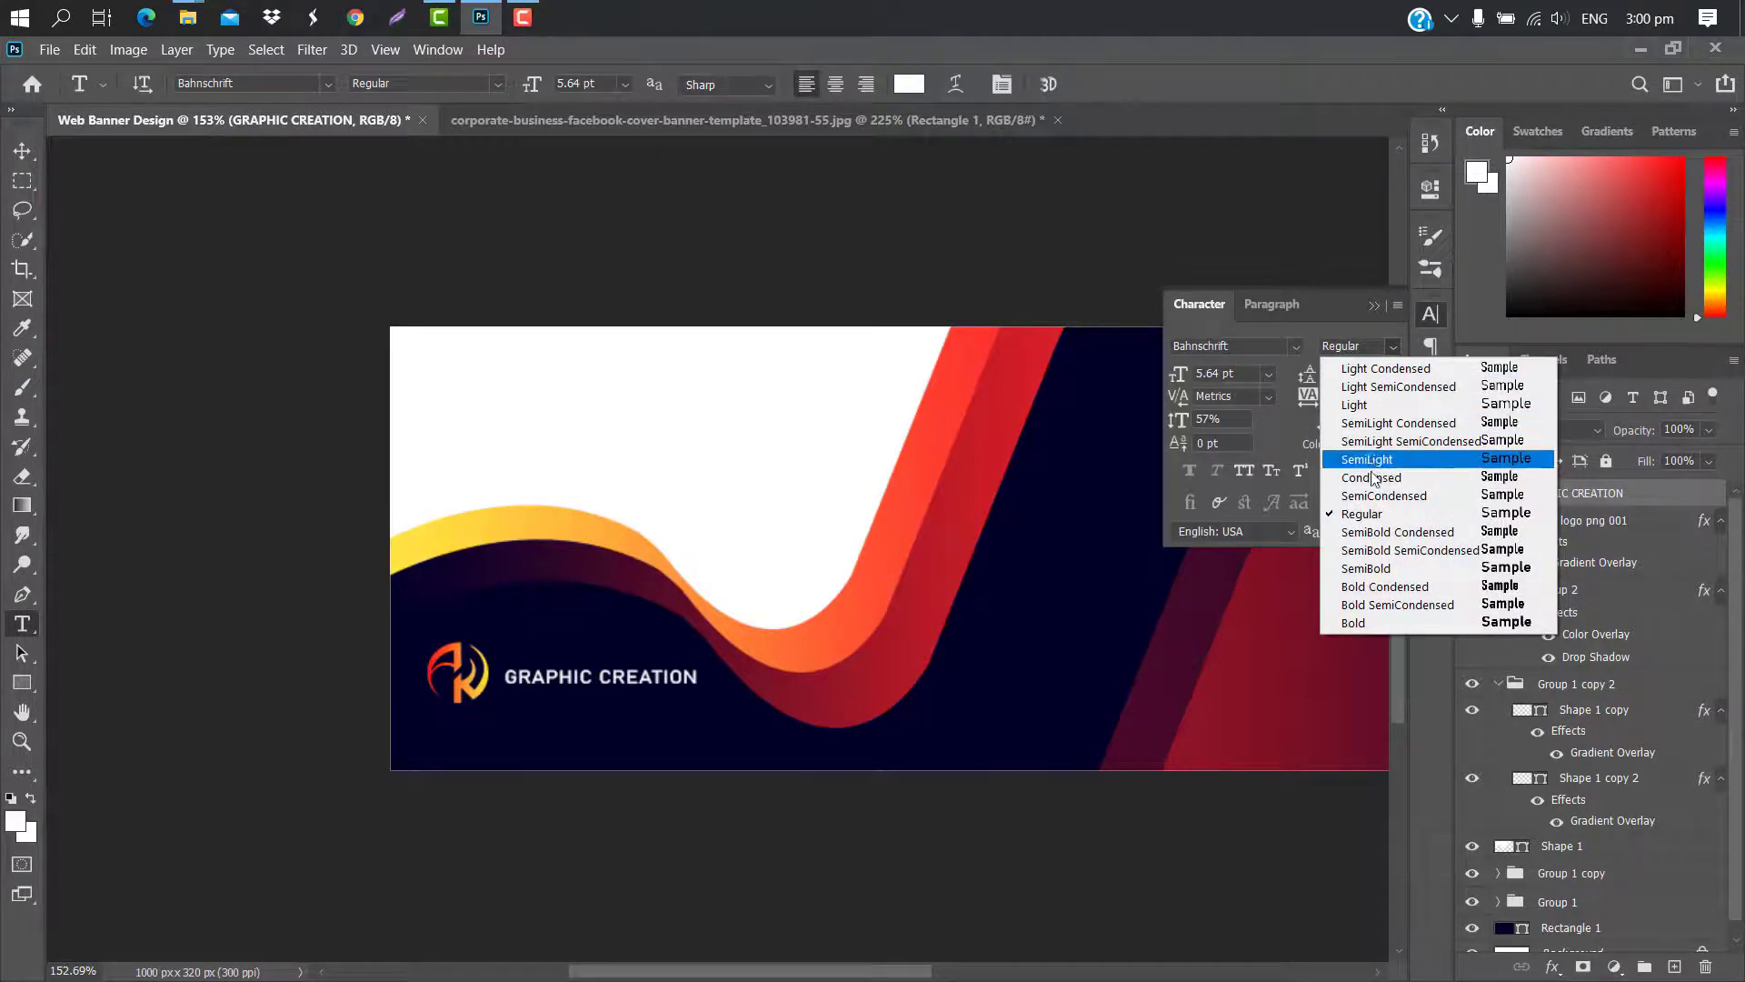
click(1354, 623)
drag(1179, 420, 1204, 420)
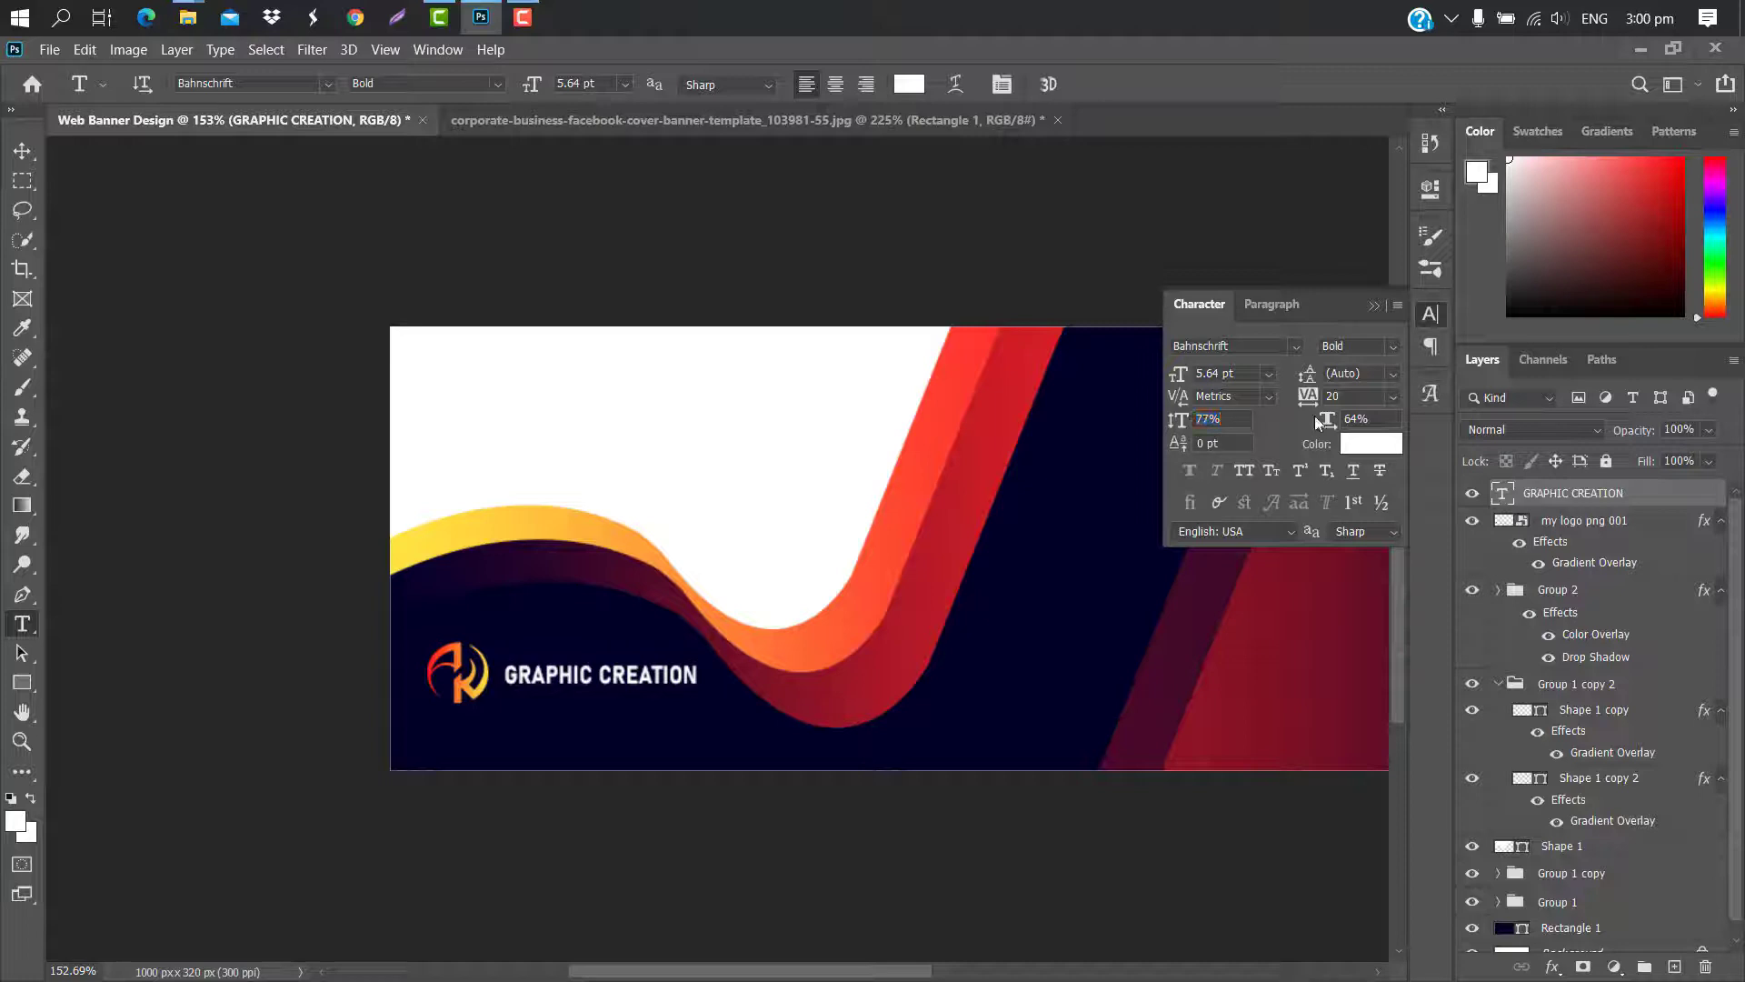
drag(1324, 422, 1331, 423)
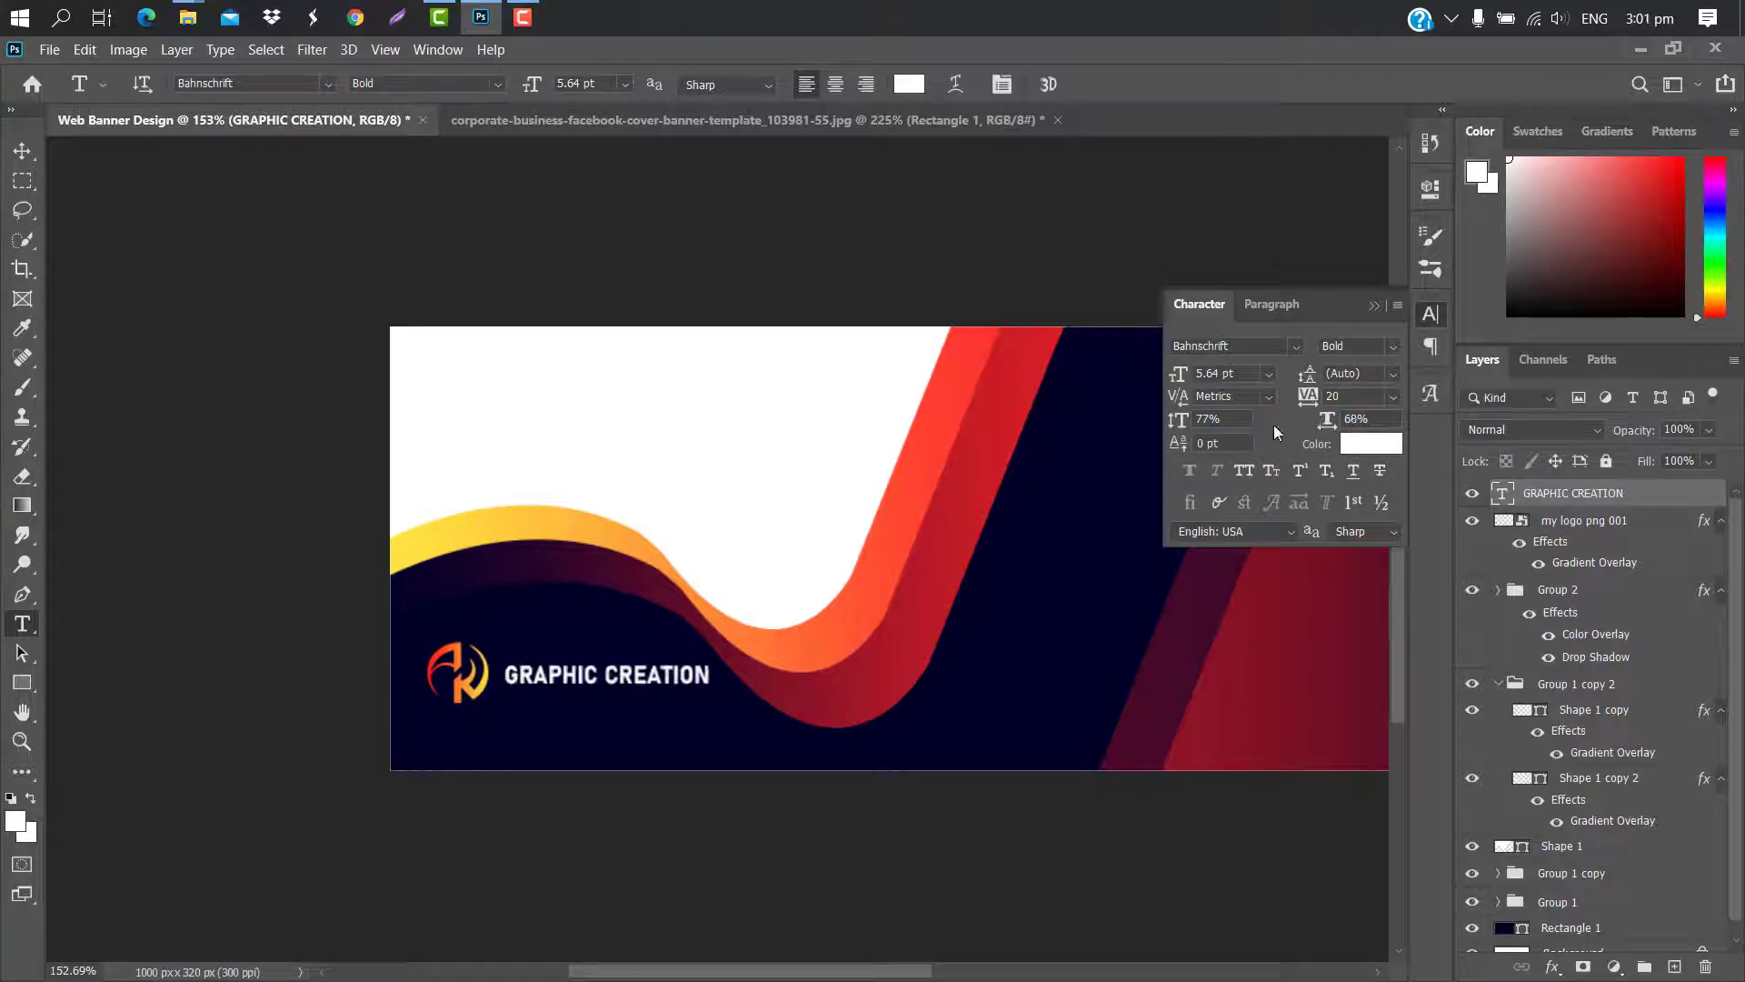
click(1375, 306)
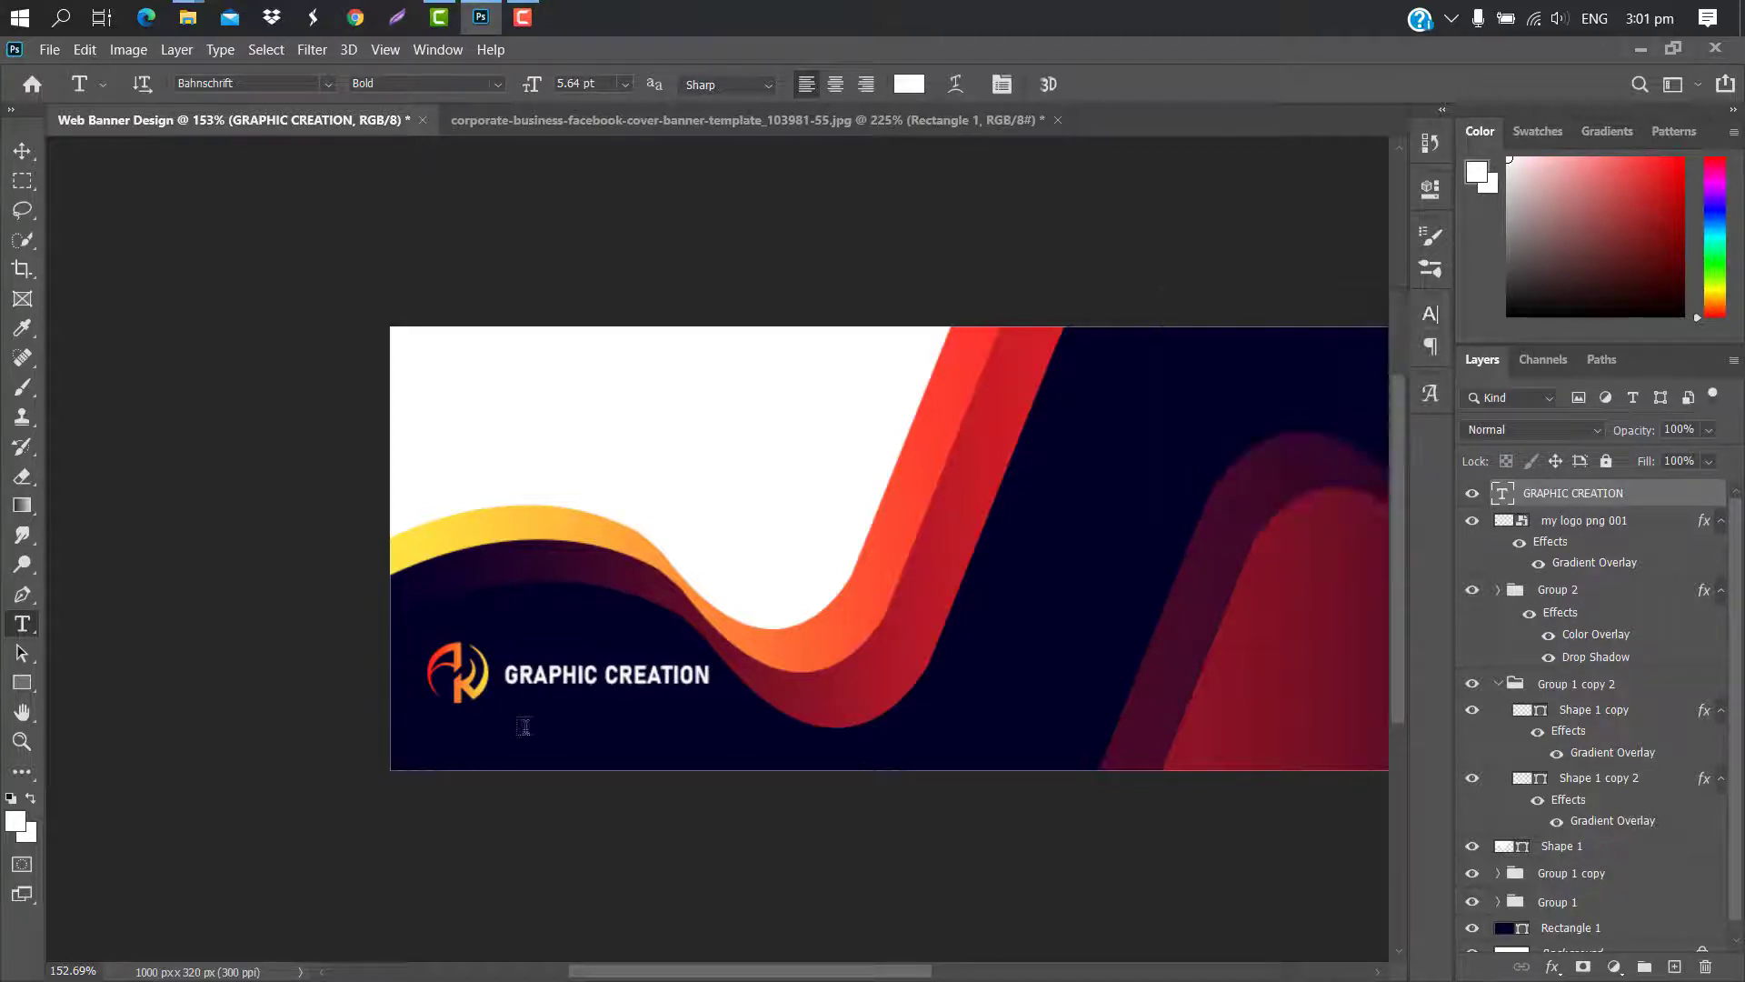
Add the tagline FREE GRAPHIC DESIGN TUTORIAL as a new text layer beneath GRAPHIC CREATION
click(509, 708)
text(FREE GRA)
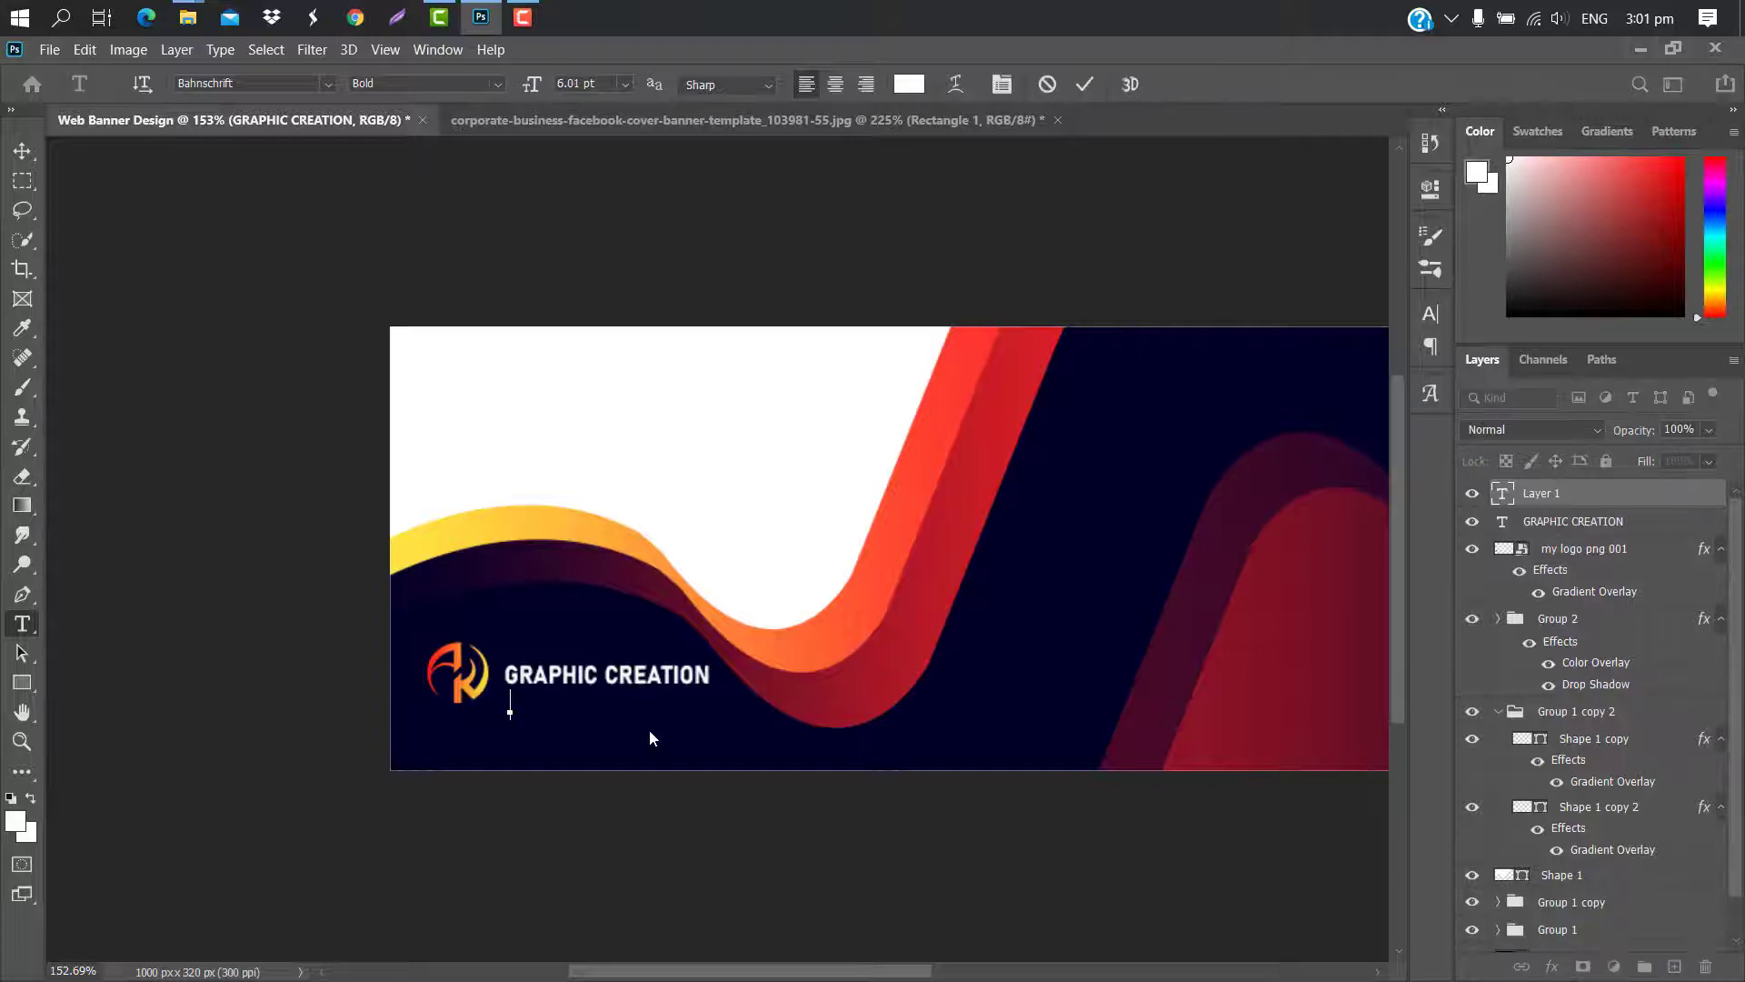
text(P)
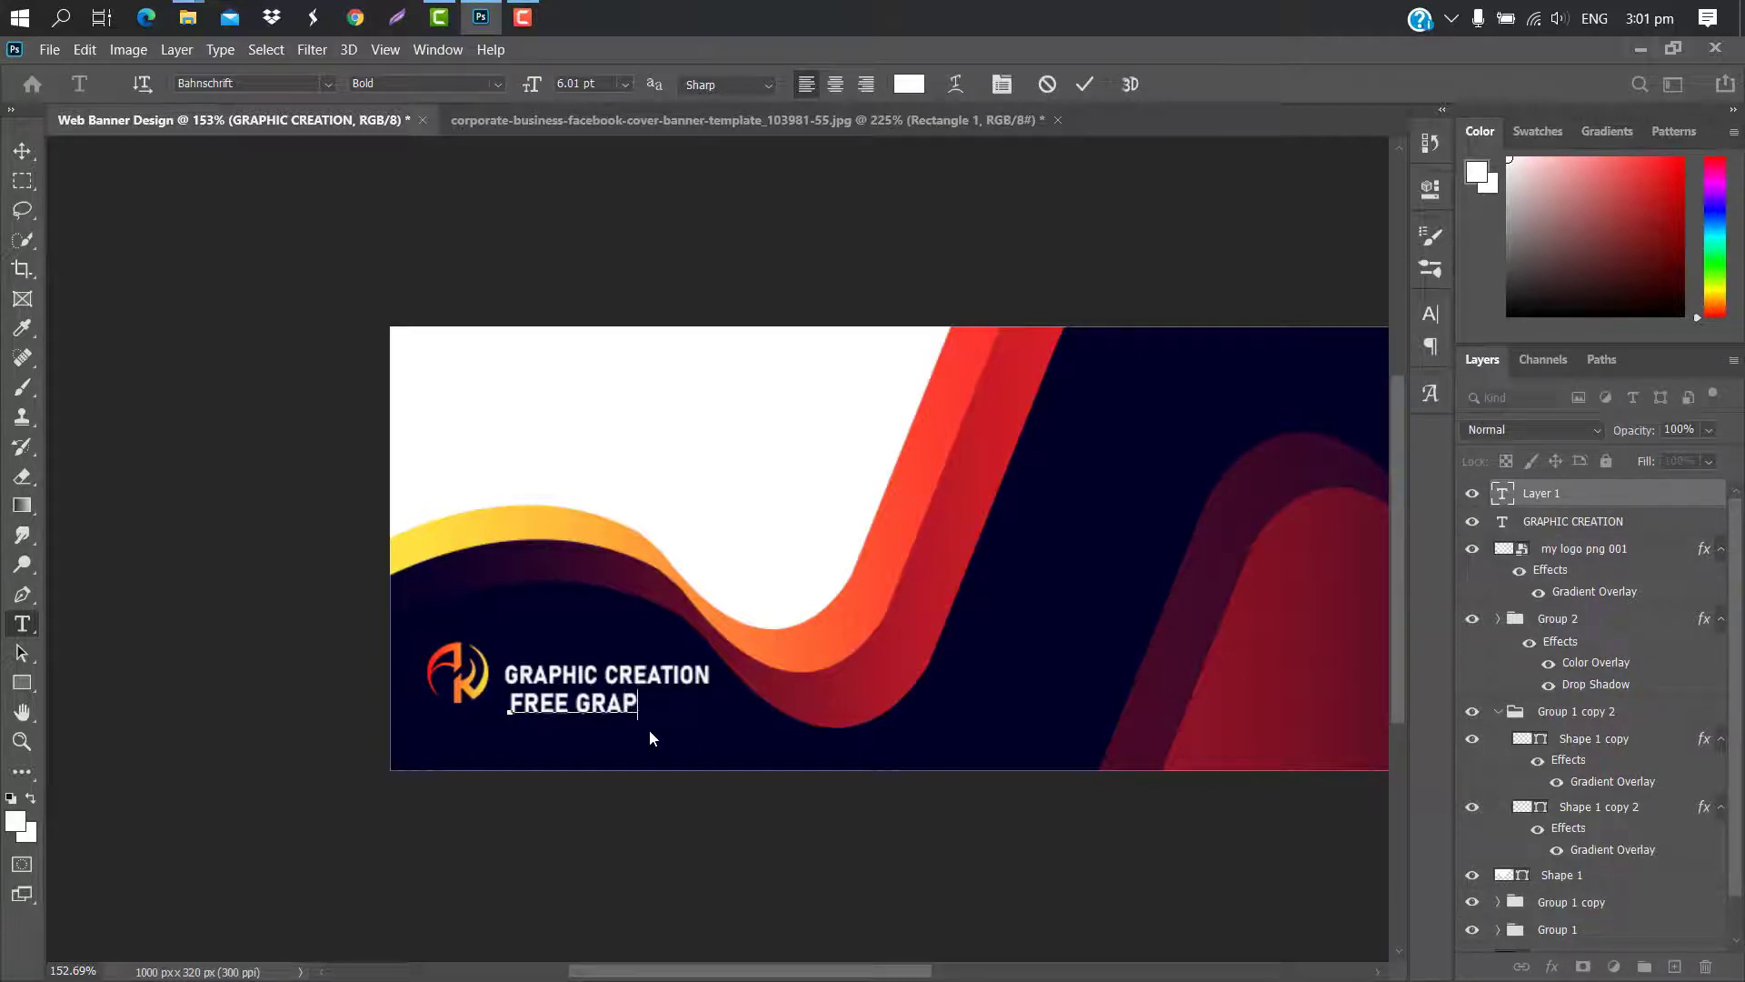
text(HIC DESI)
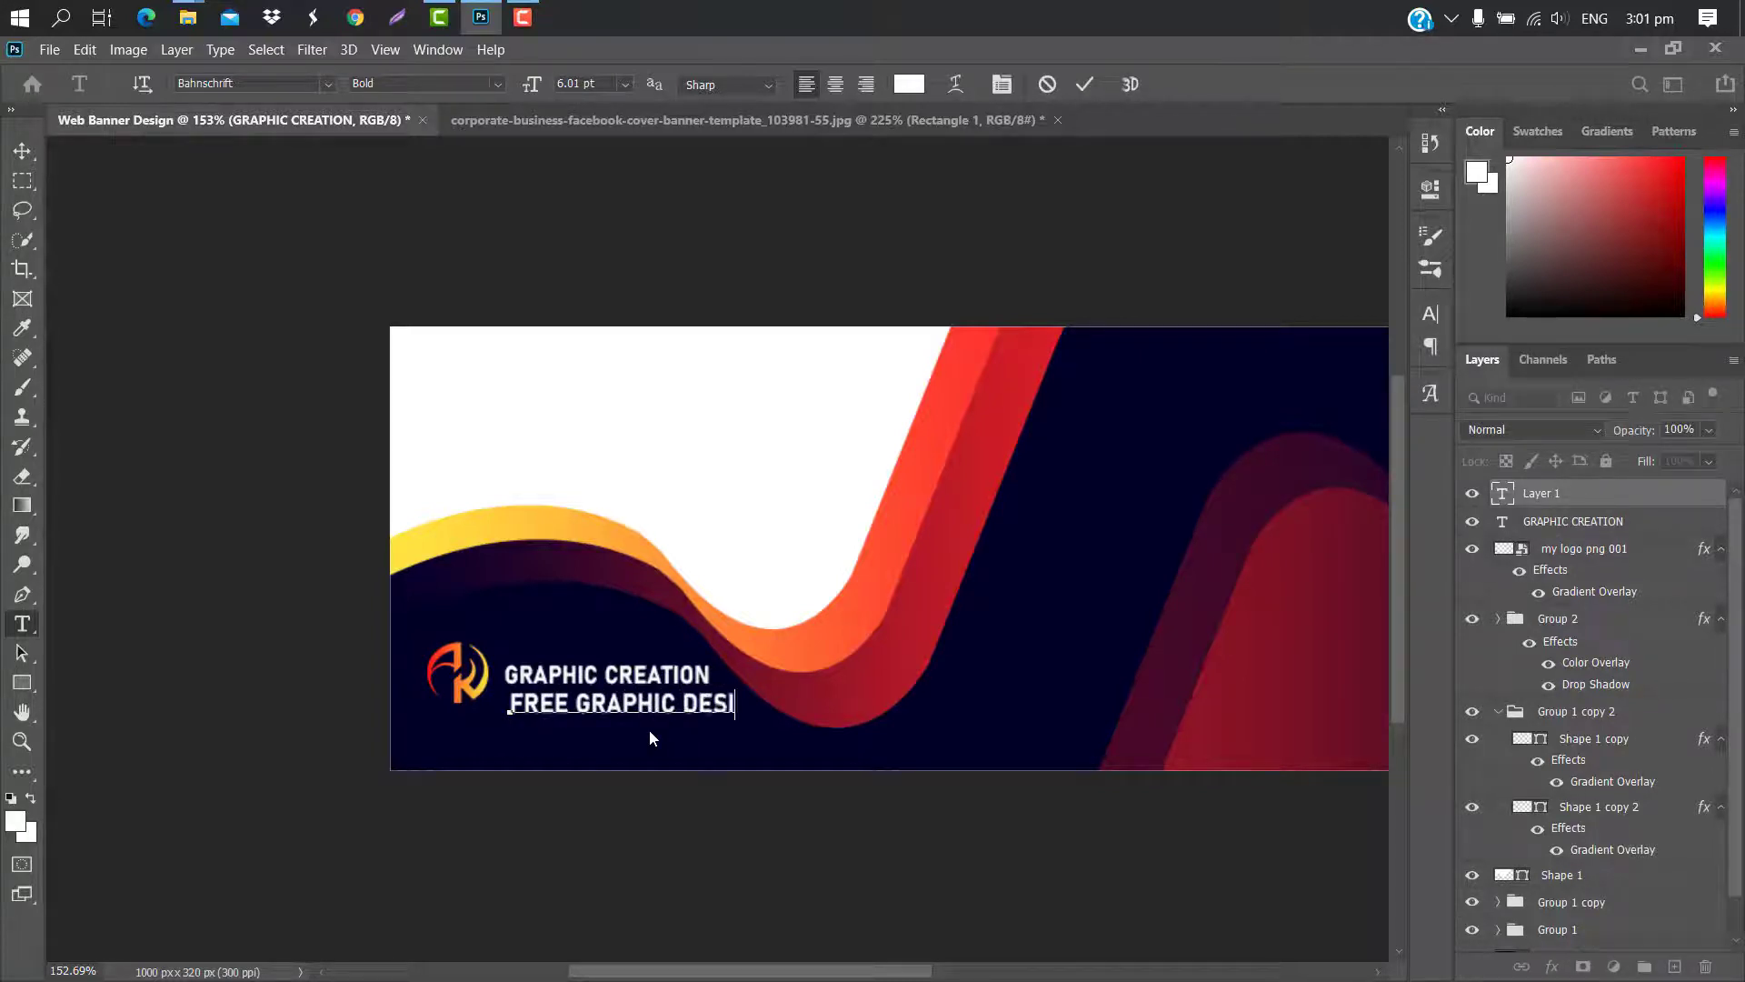
text(GN TUTO)
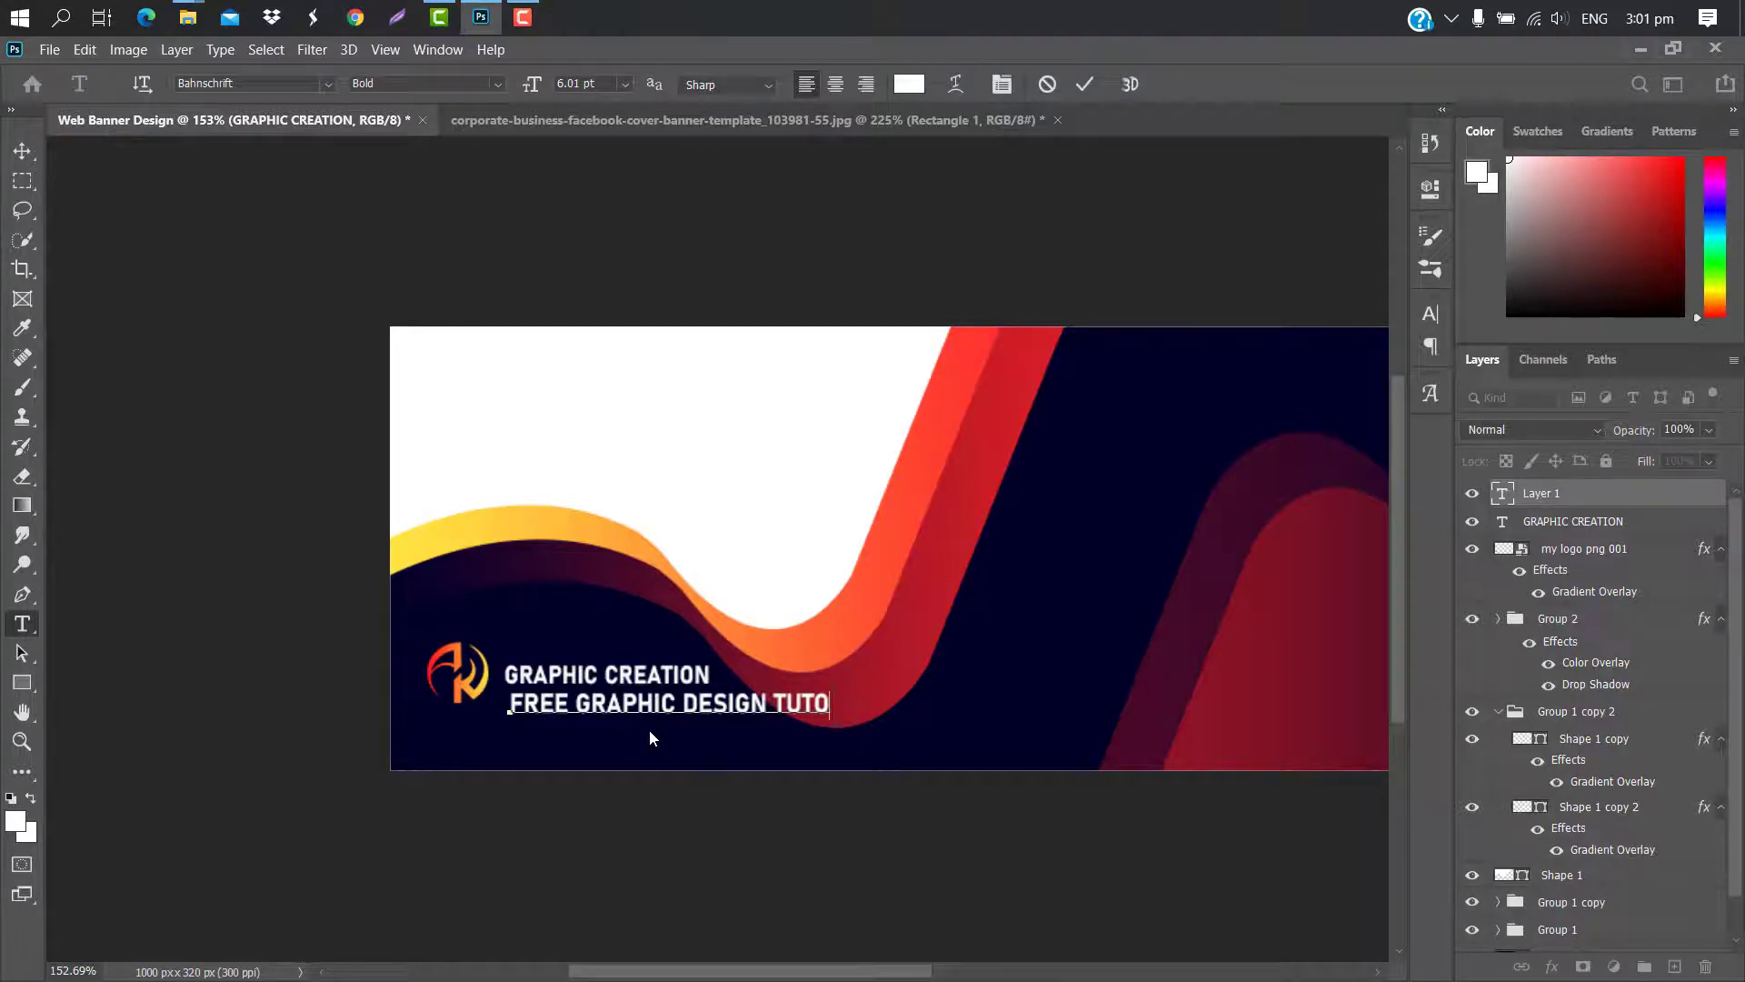
text(RIAL)
click(1084, 84)
Set the tagline to the Regular weight with 70% vertical scale and slightly reduce its horizontal scale
click(1432, 313)
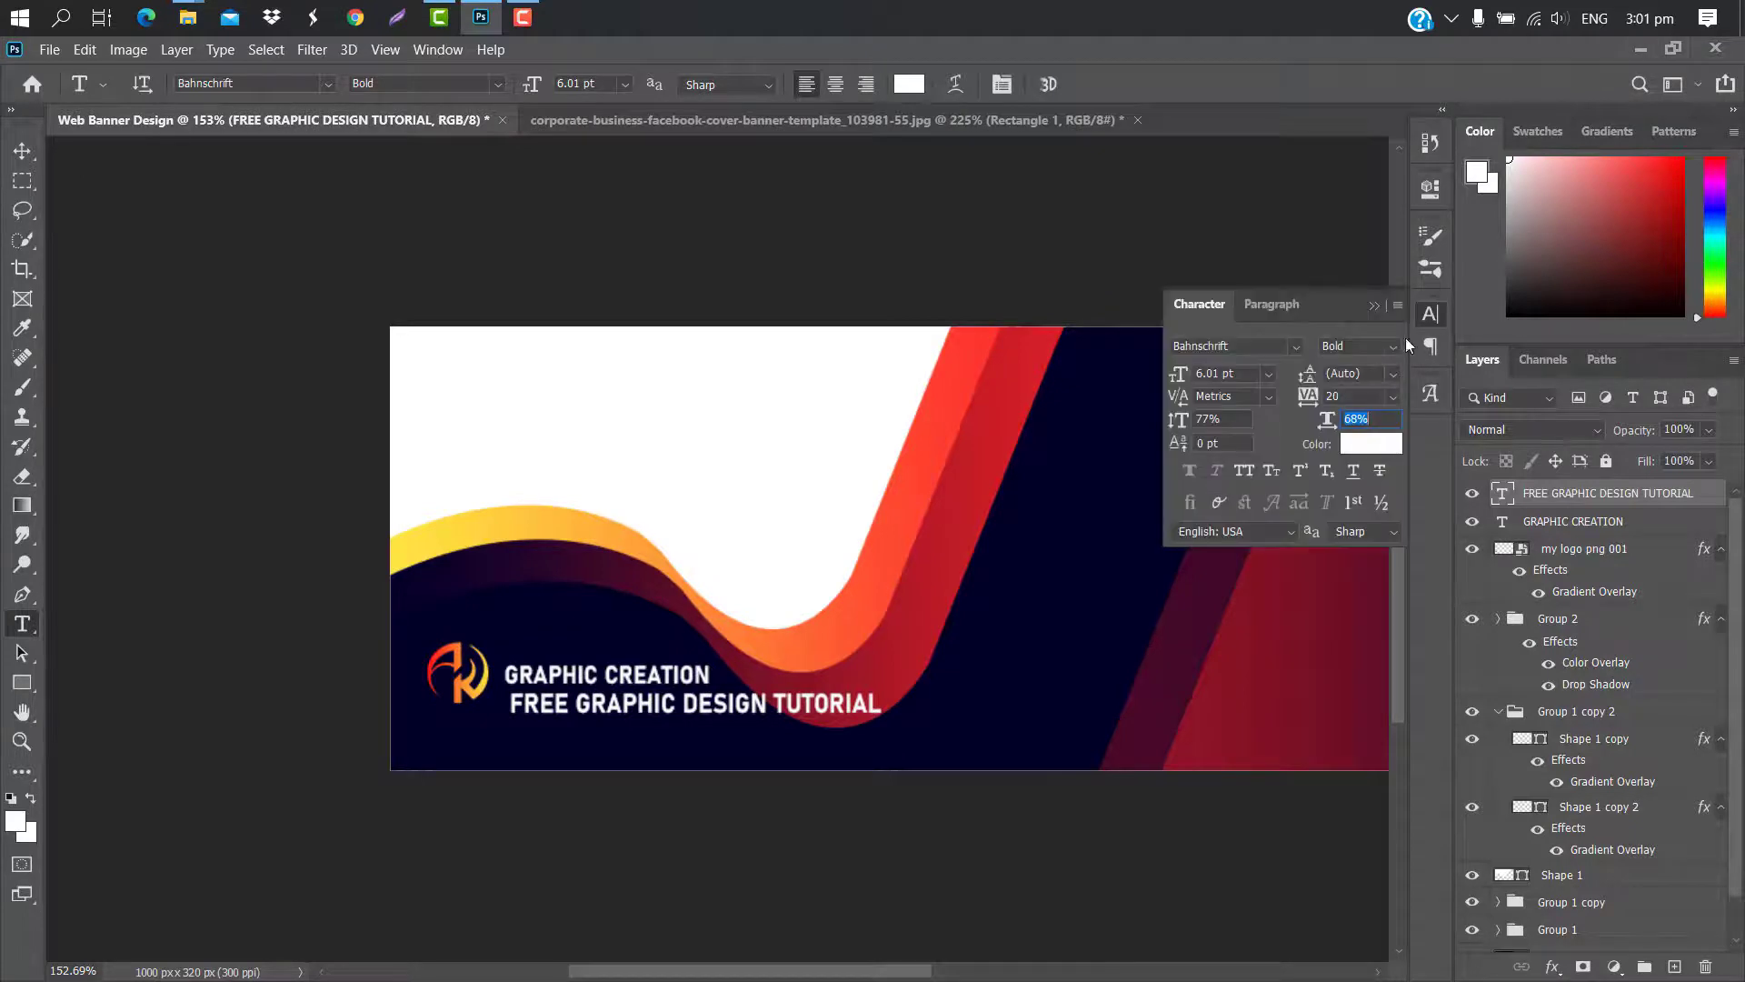
click(1393, 353)
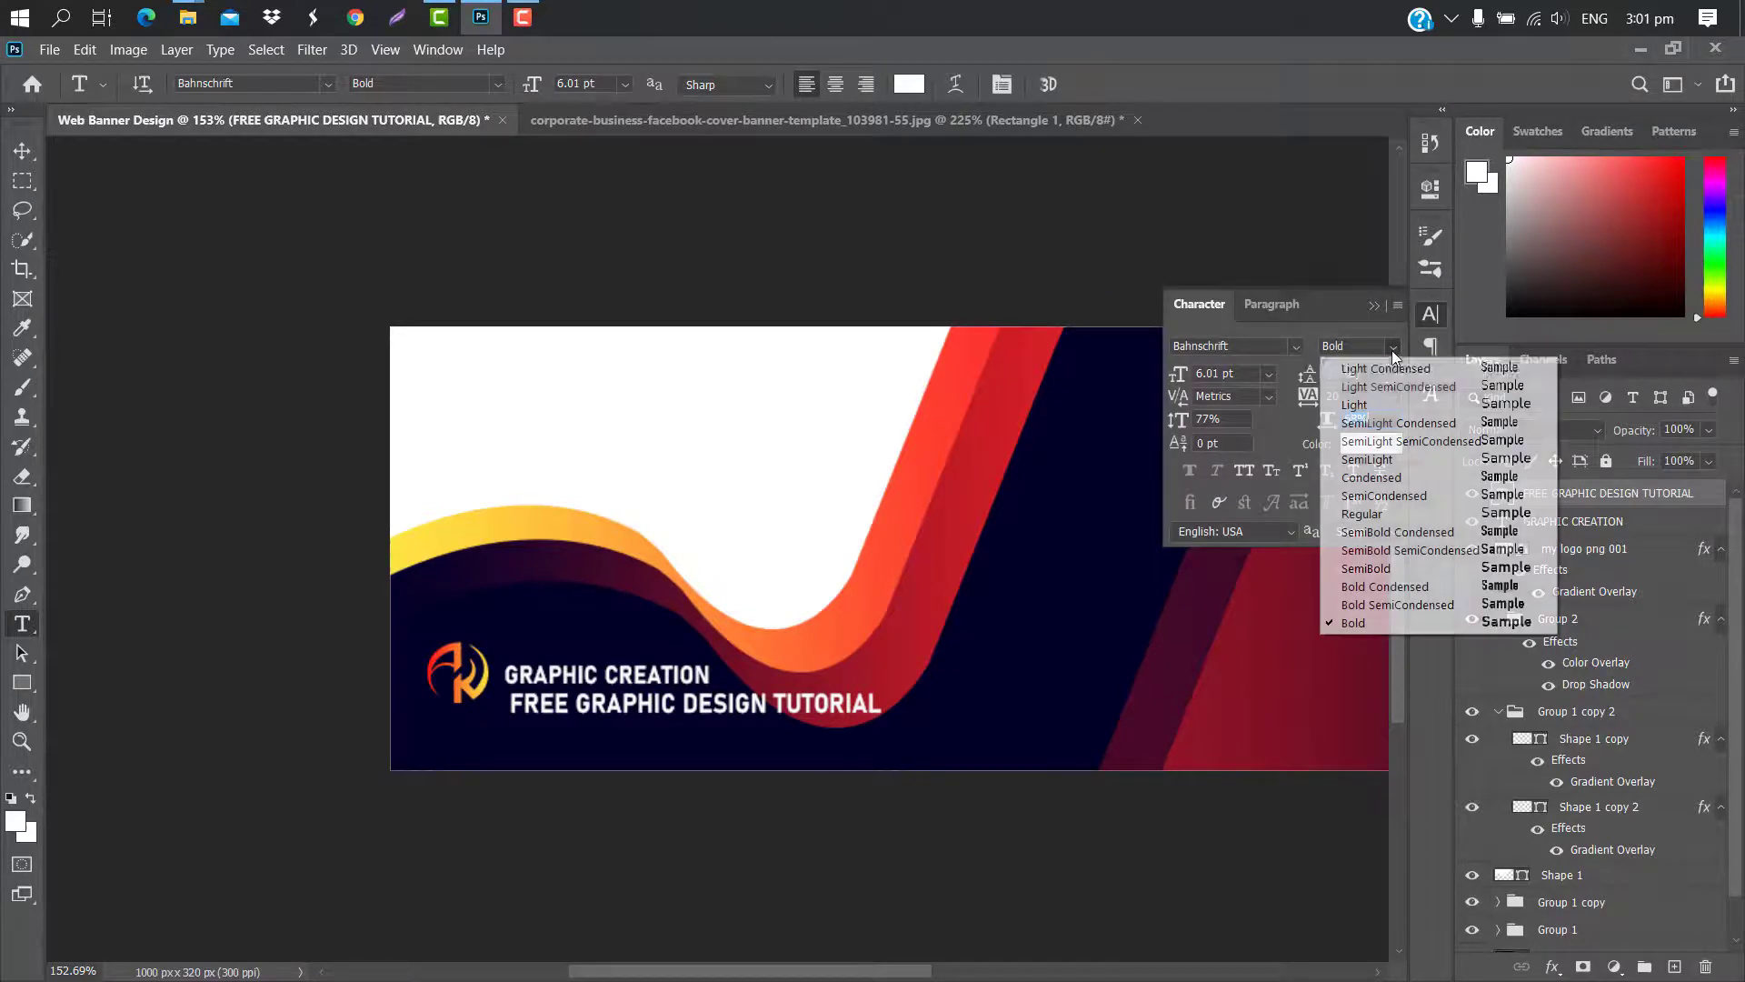
click(1380, 512)
drag(1181, 421, 1174, 421)
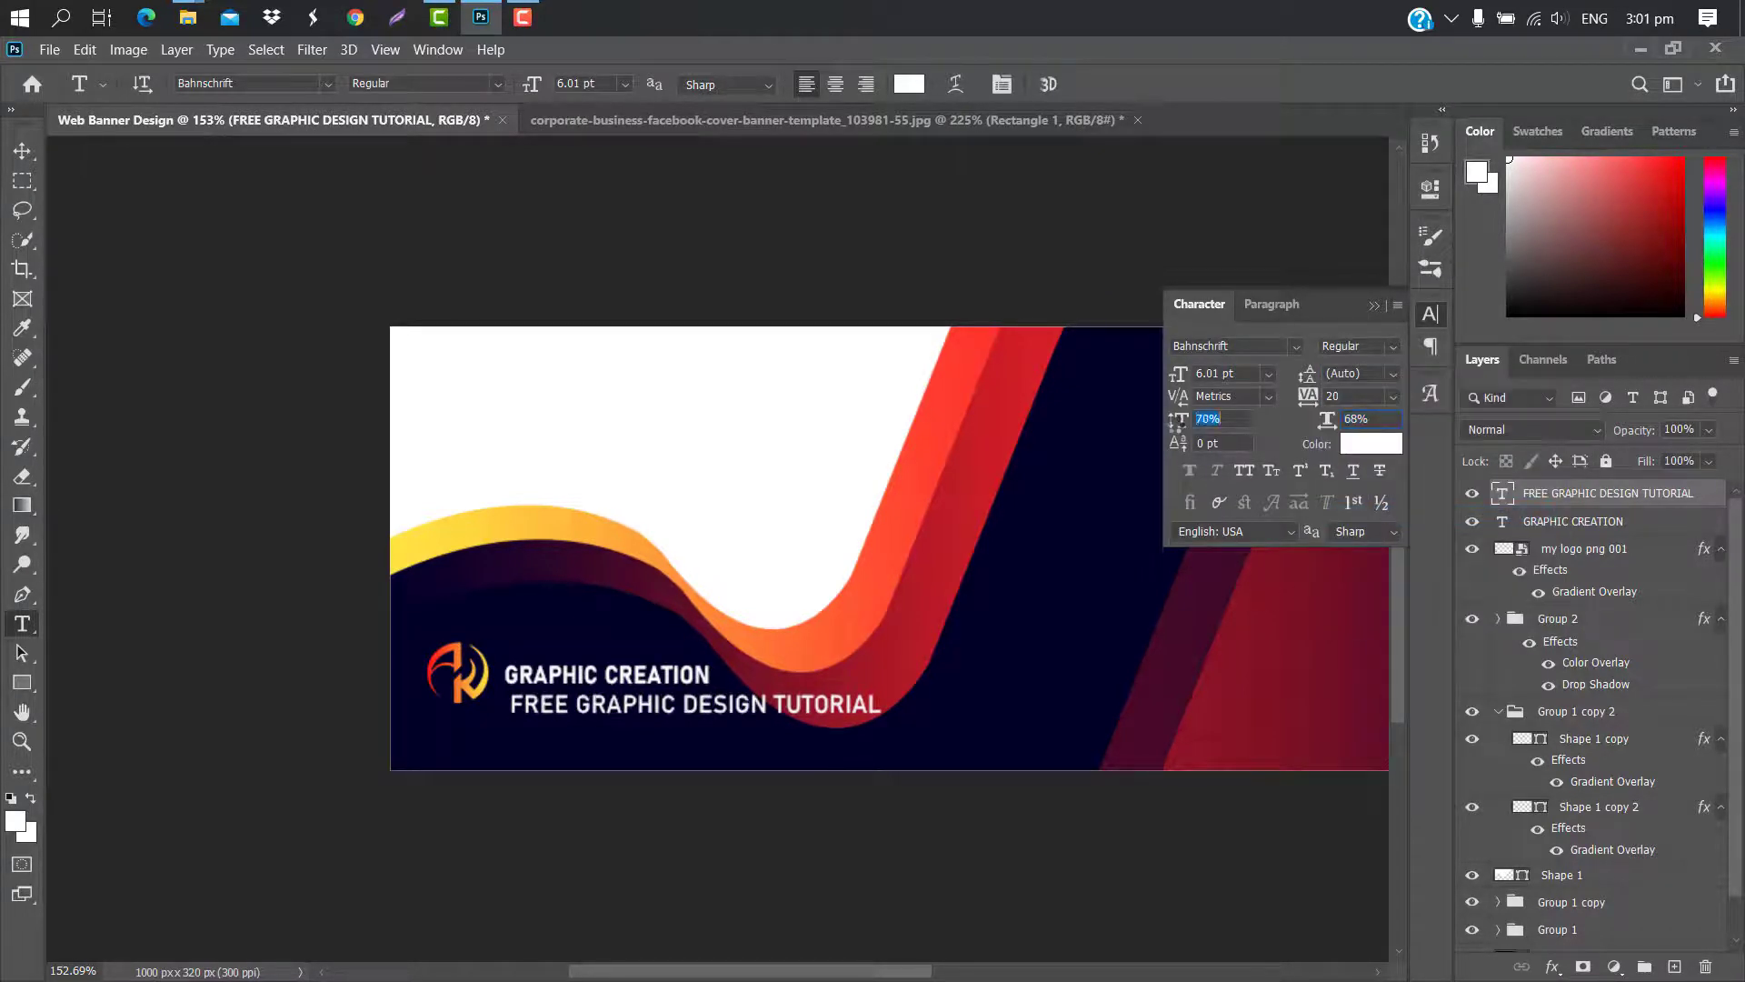
click(1323, 420)
click(1375, 306)
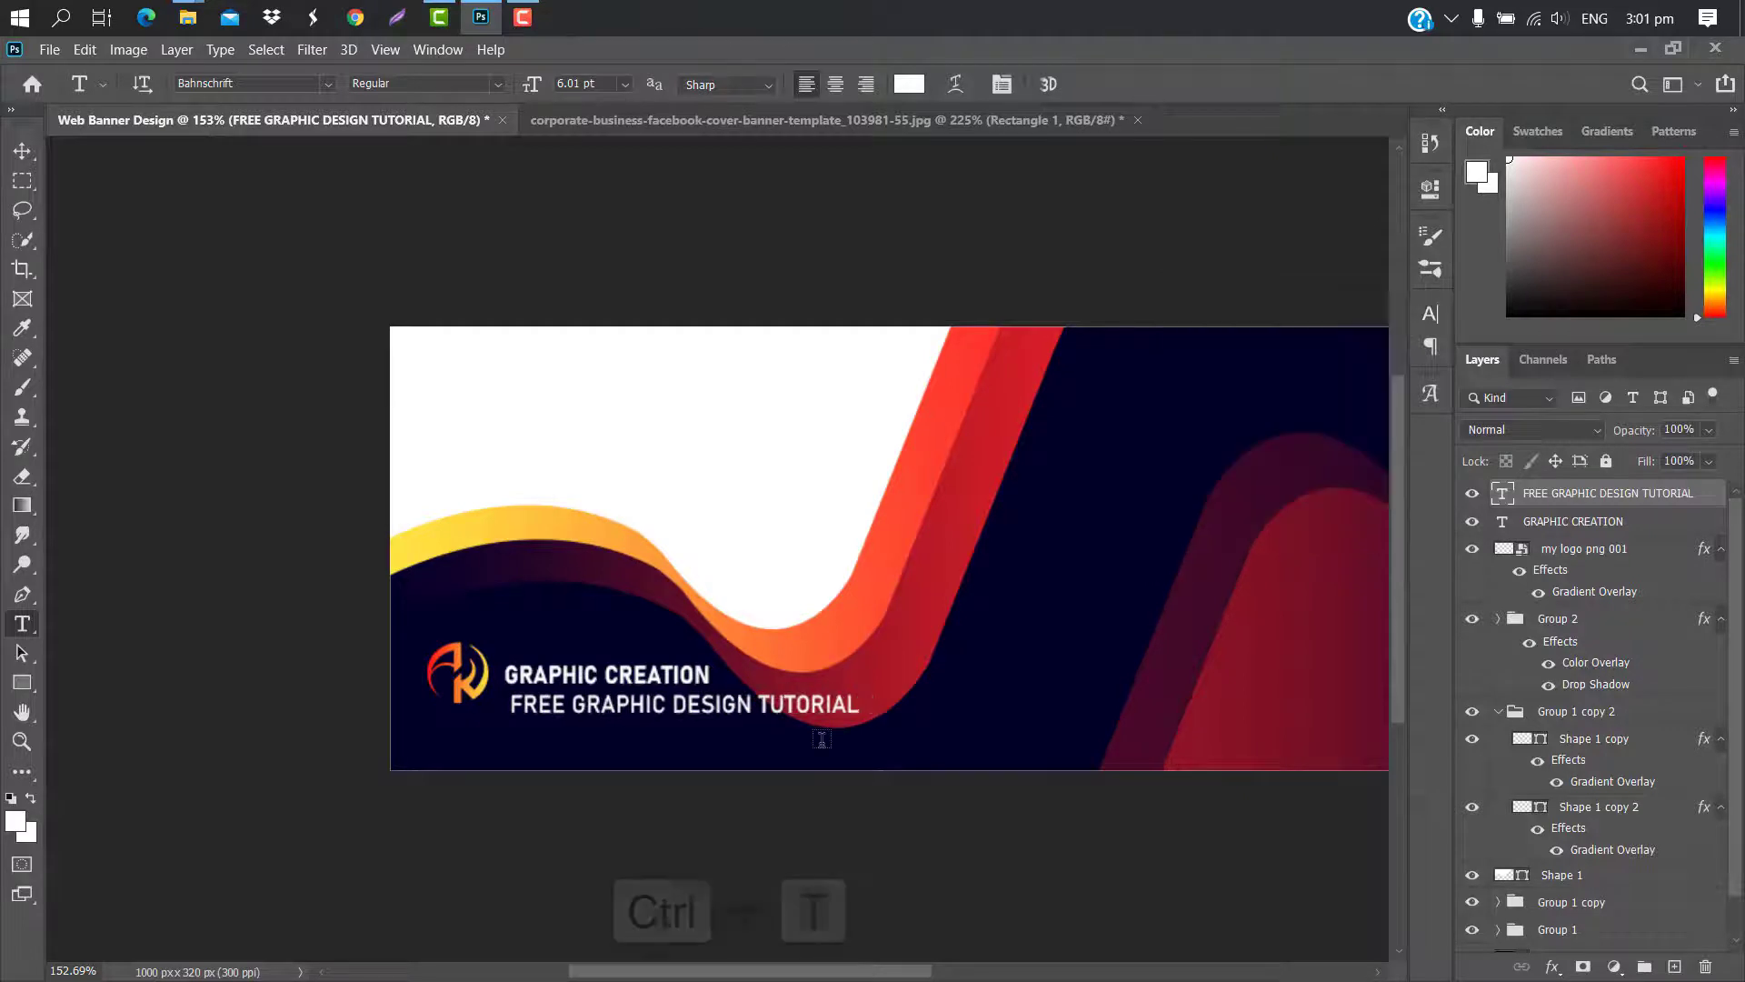
Scale the tagline down to 3.51 pt so it matches the width of GRAPHIC CREATION and sits directly beneath it
key(ctrl+t)
drag(859, 702, 721, 708)
click(1125, 83)
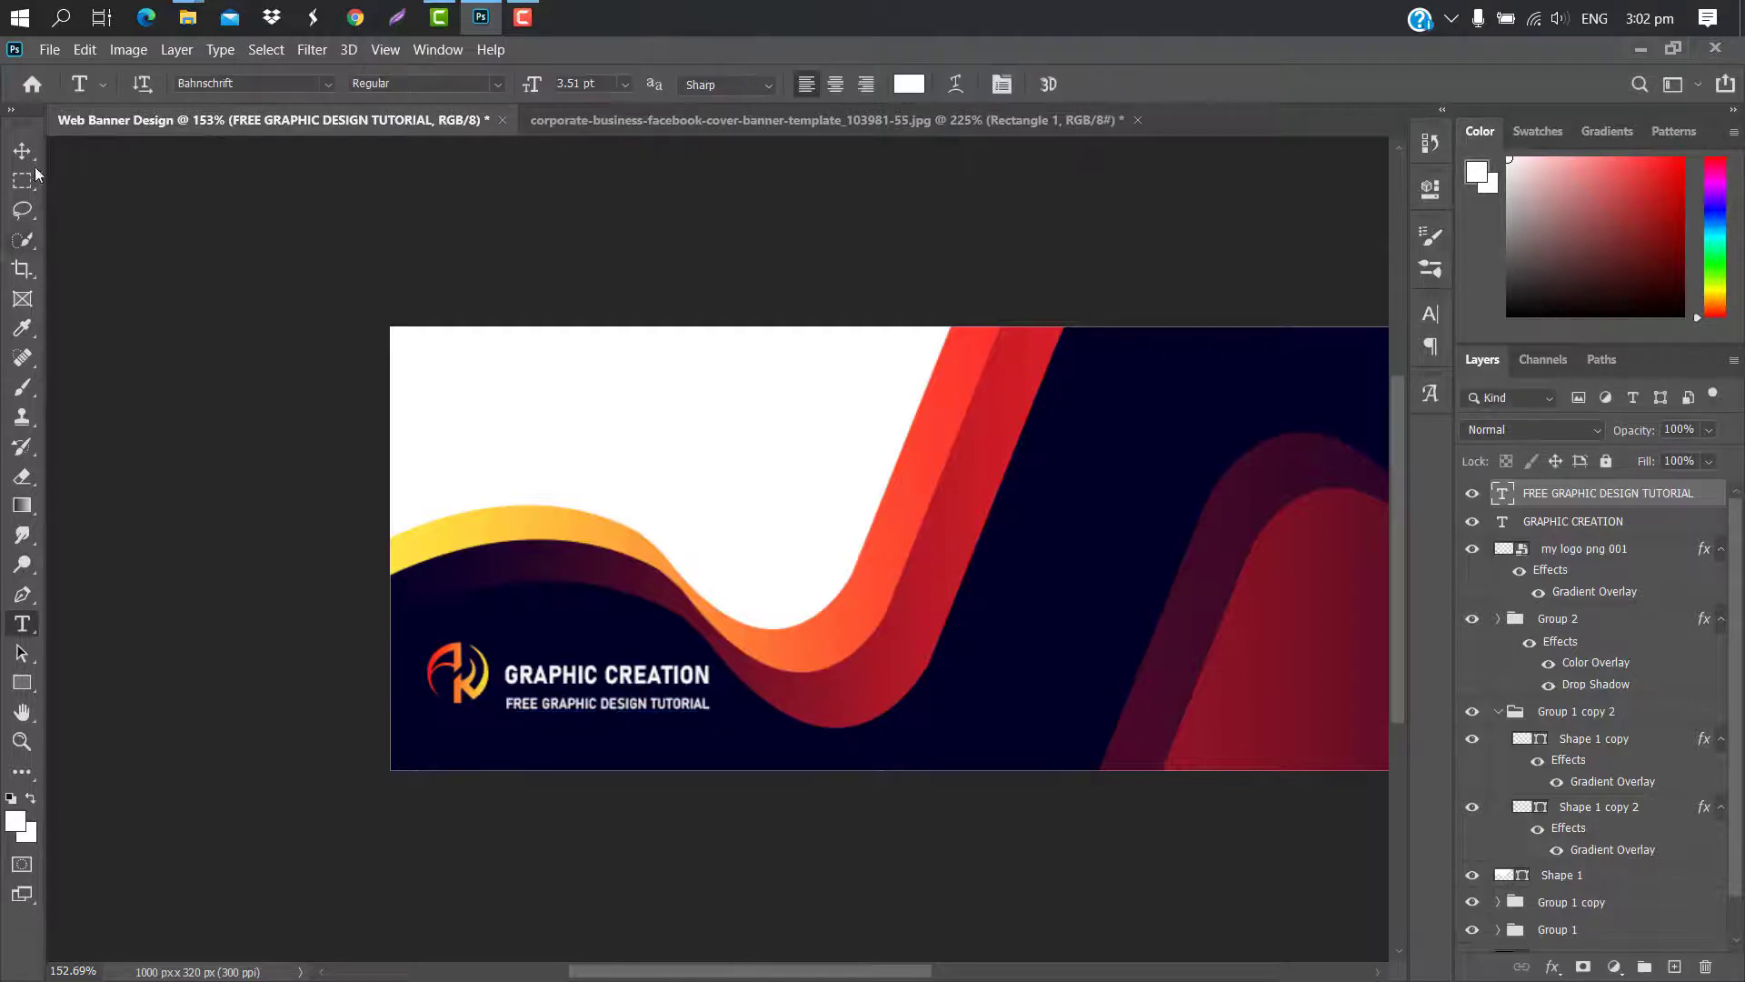
Scale the logo down to 5.69% and position it close beside the two text lines
click(21, 150)
click(464, 673)
key(ctrl+t)
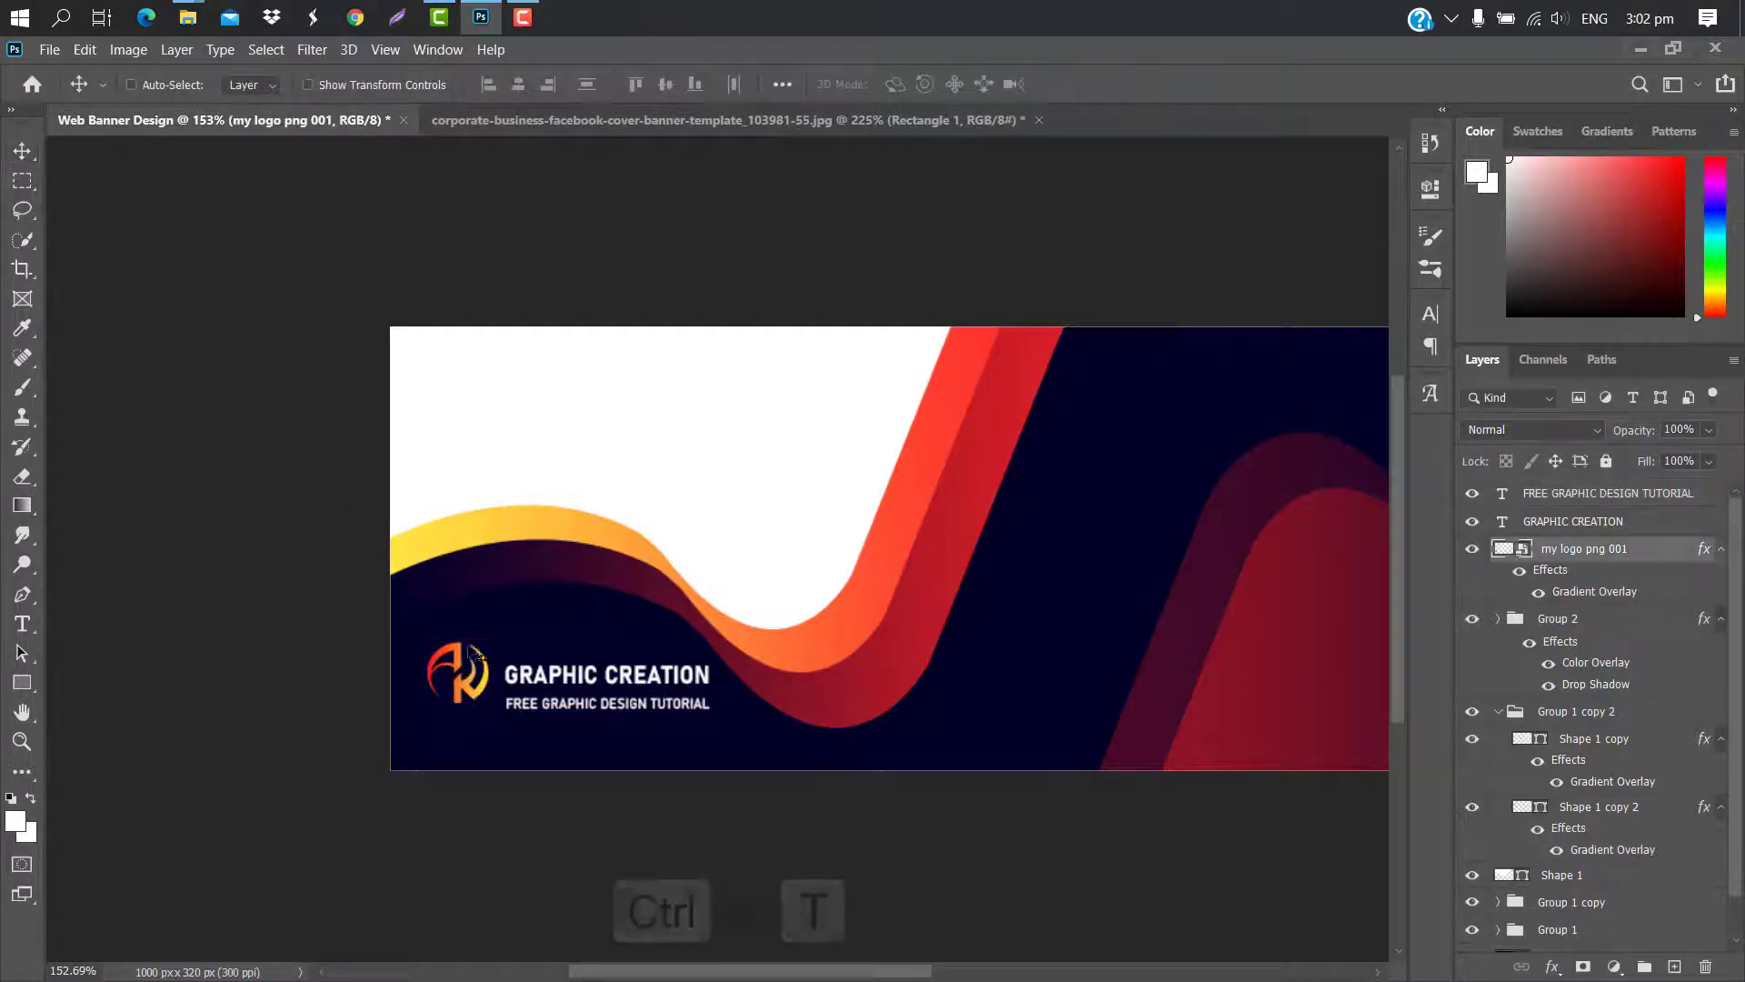
drag(570, 558, 562, 565)
drag(519, 674, 540, 680)
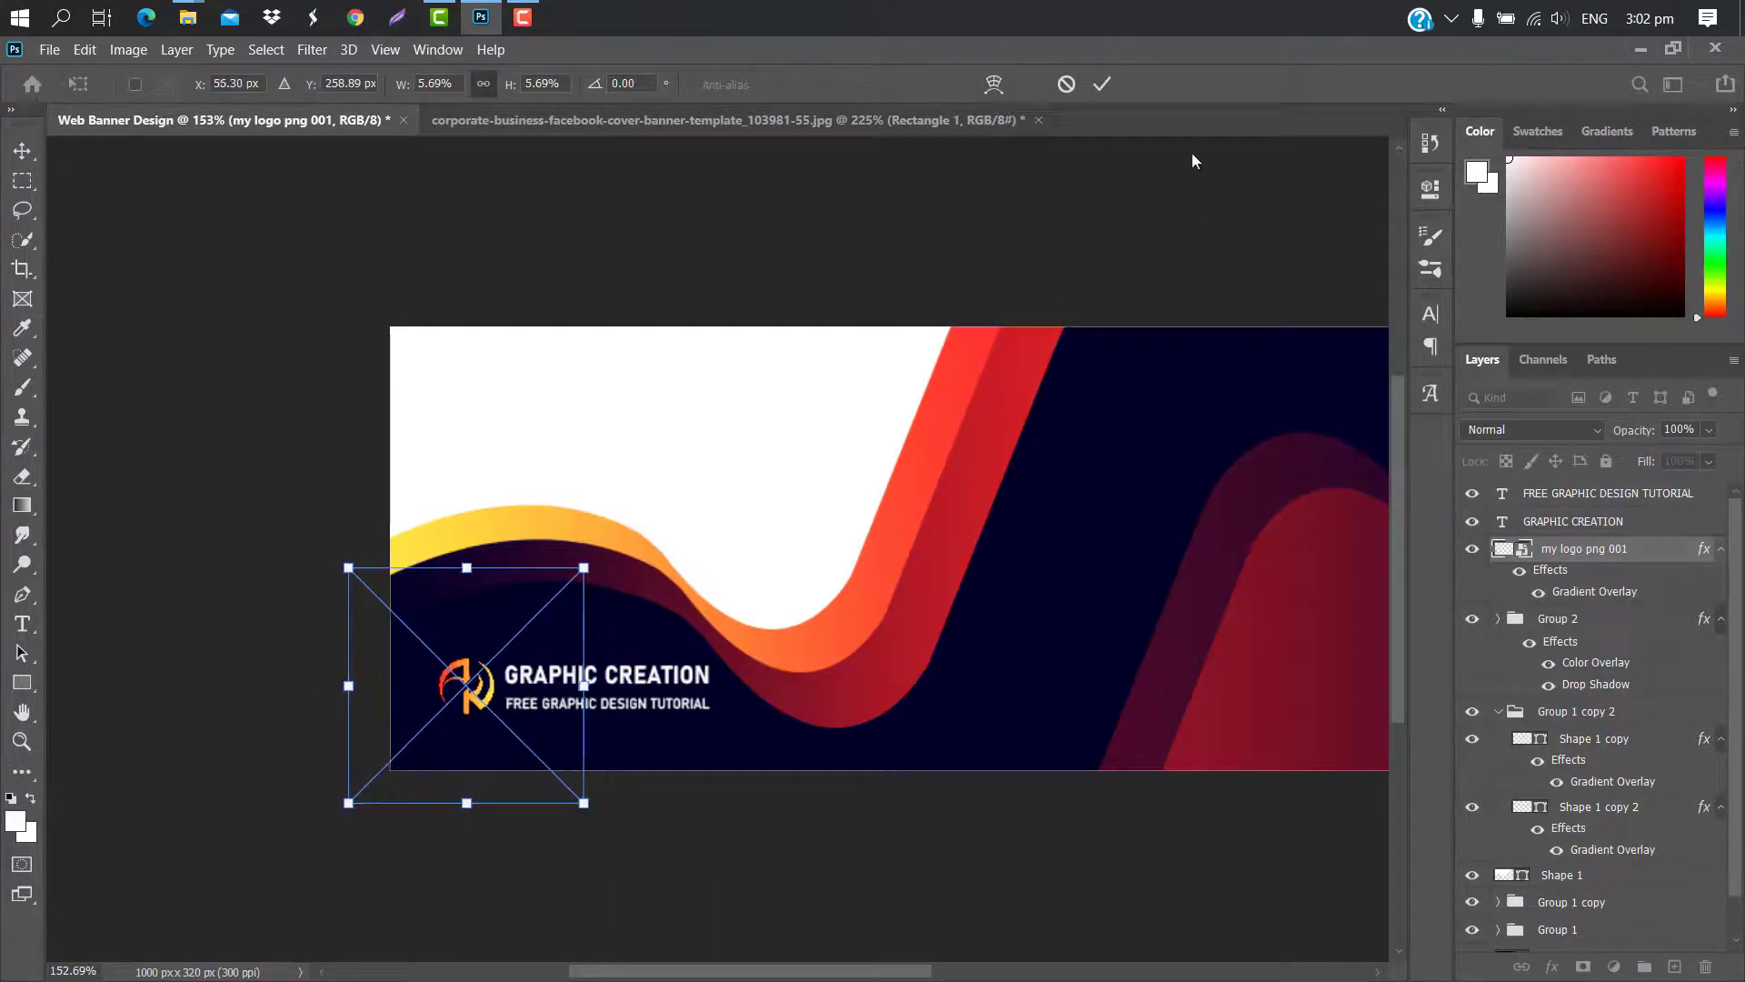
click(1101, 84)
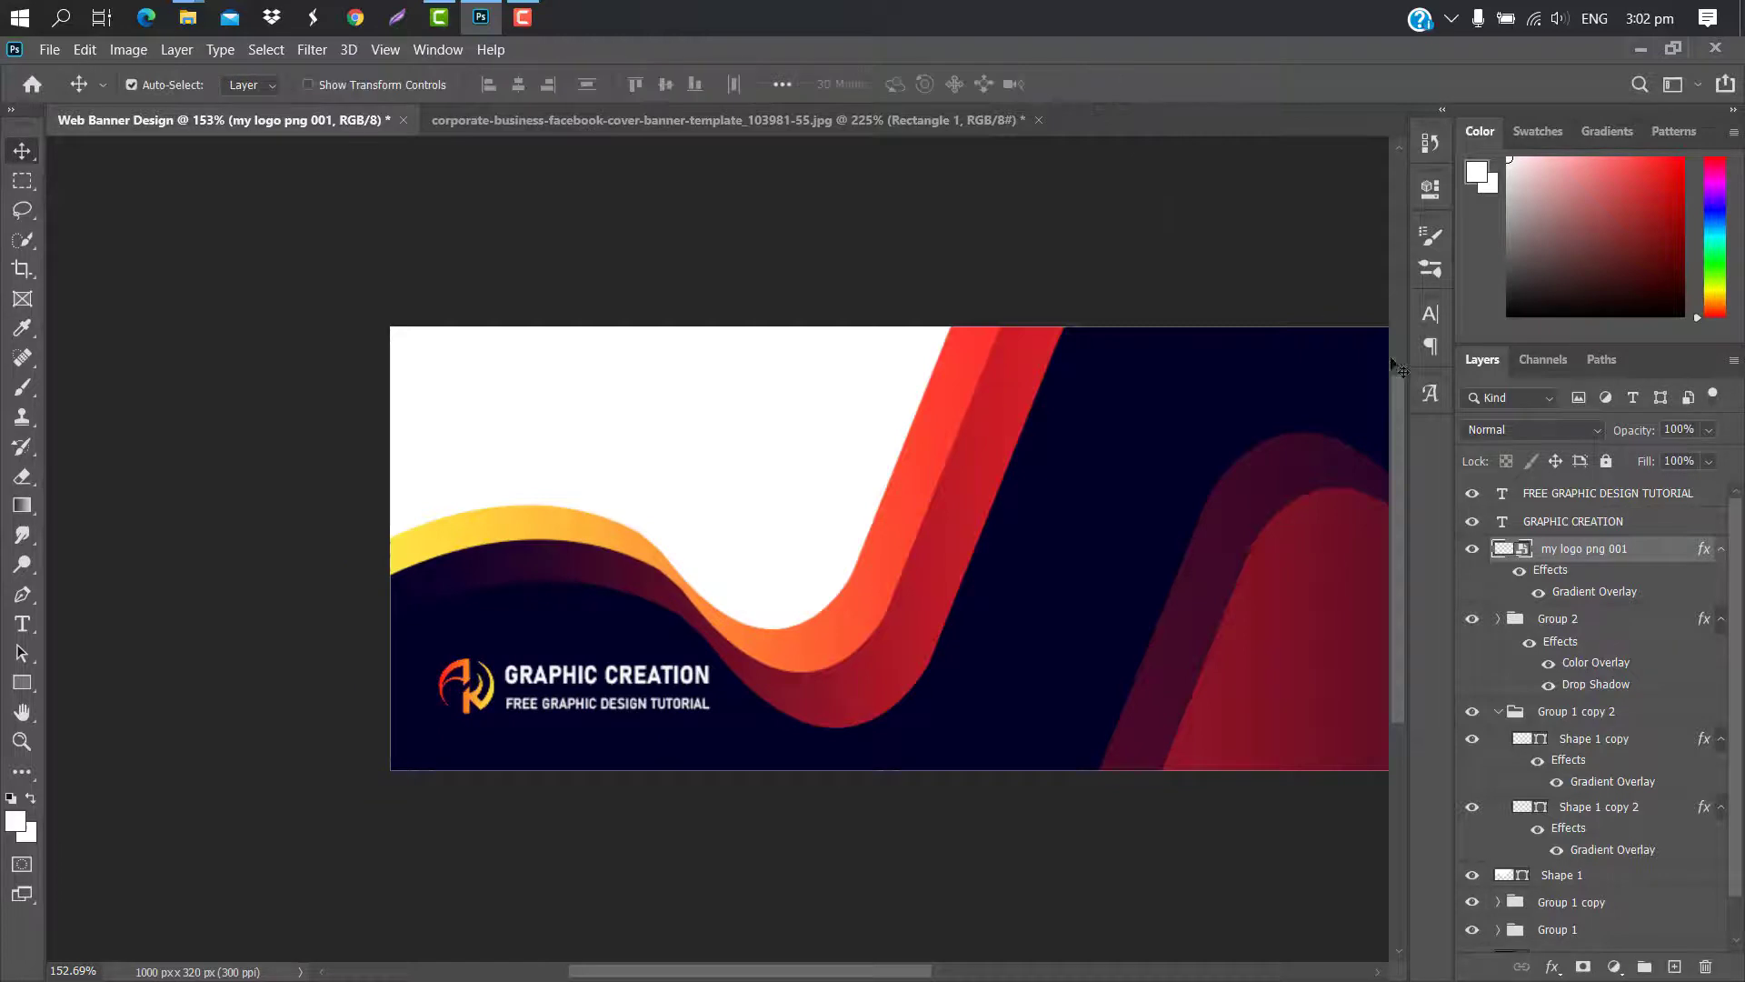
Group the logo with its two text lines and move the group about 8 px left and 5 px down
click(1648, 523)
shift+click(1687, 493)
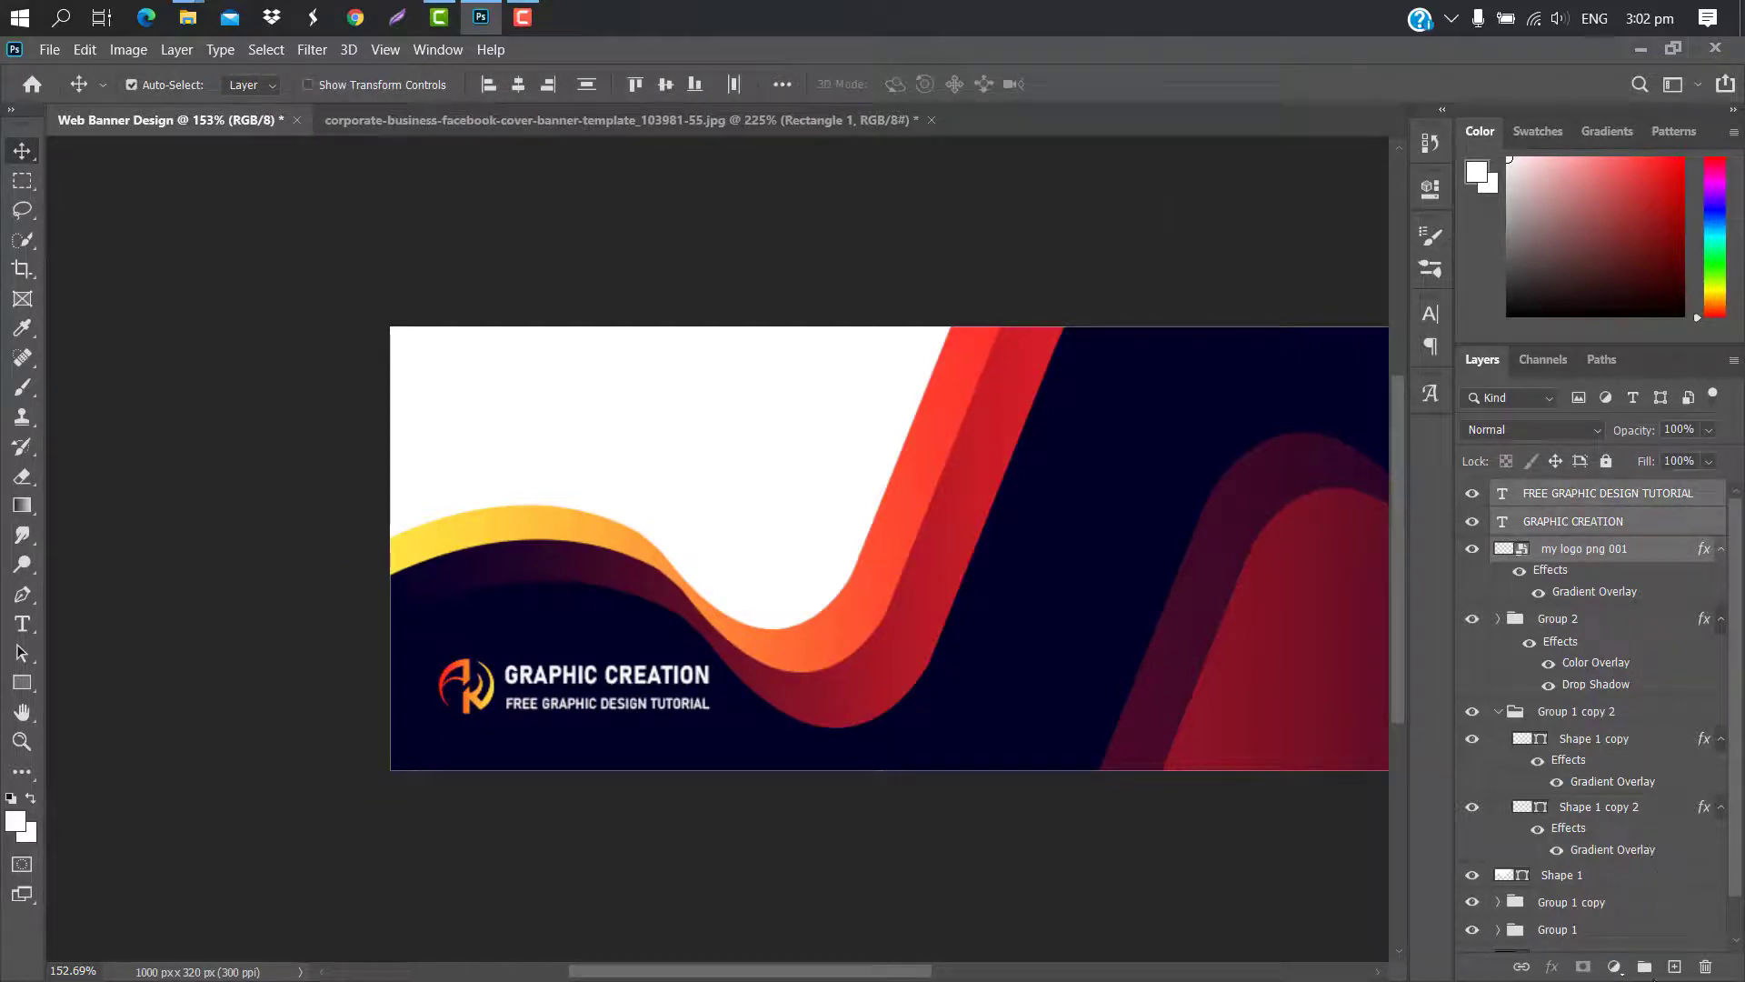
click(1651, 969)
key(ctrl+t)
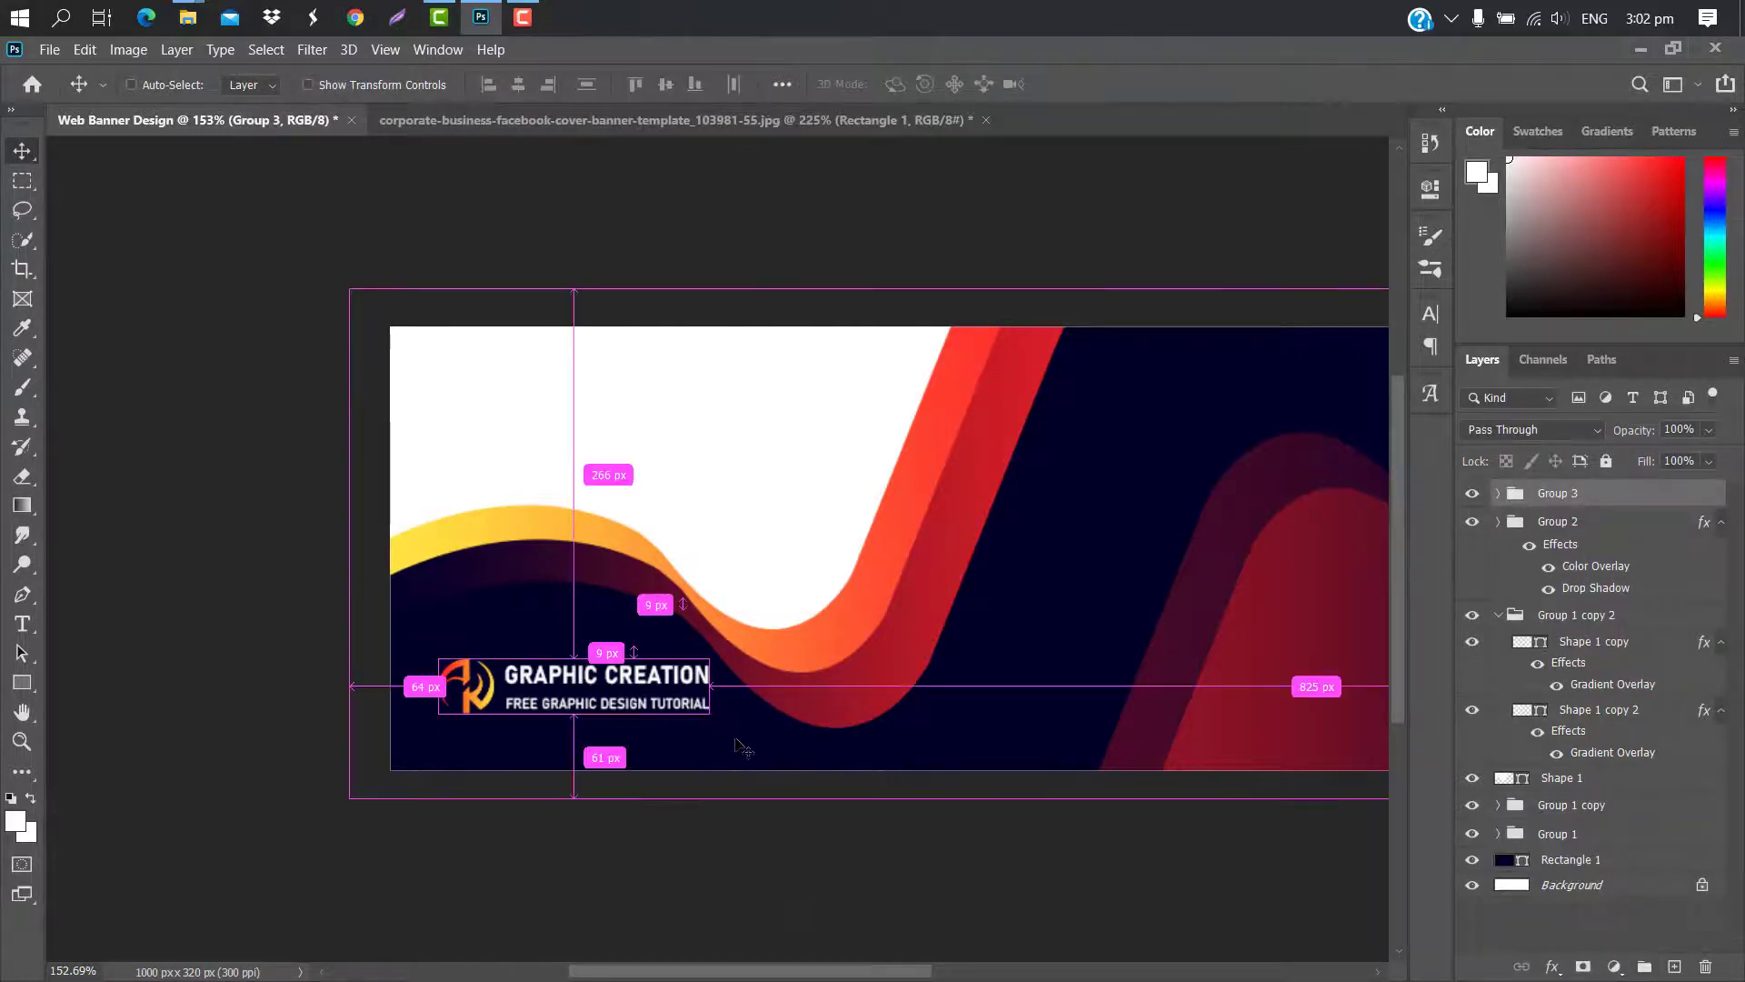
drag(691, 689, 680, 695)
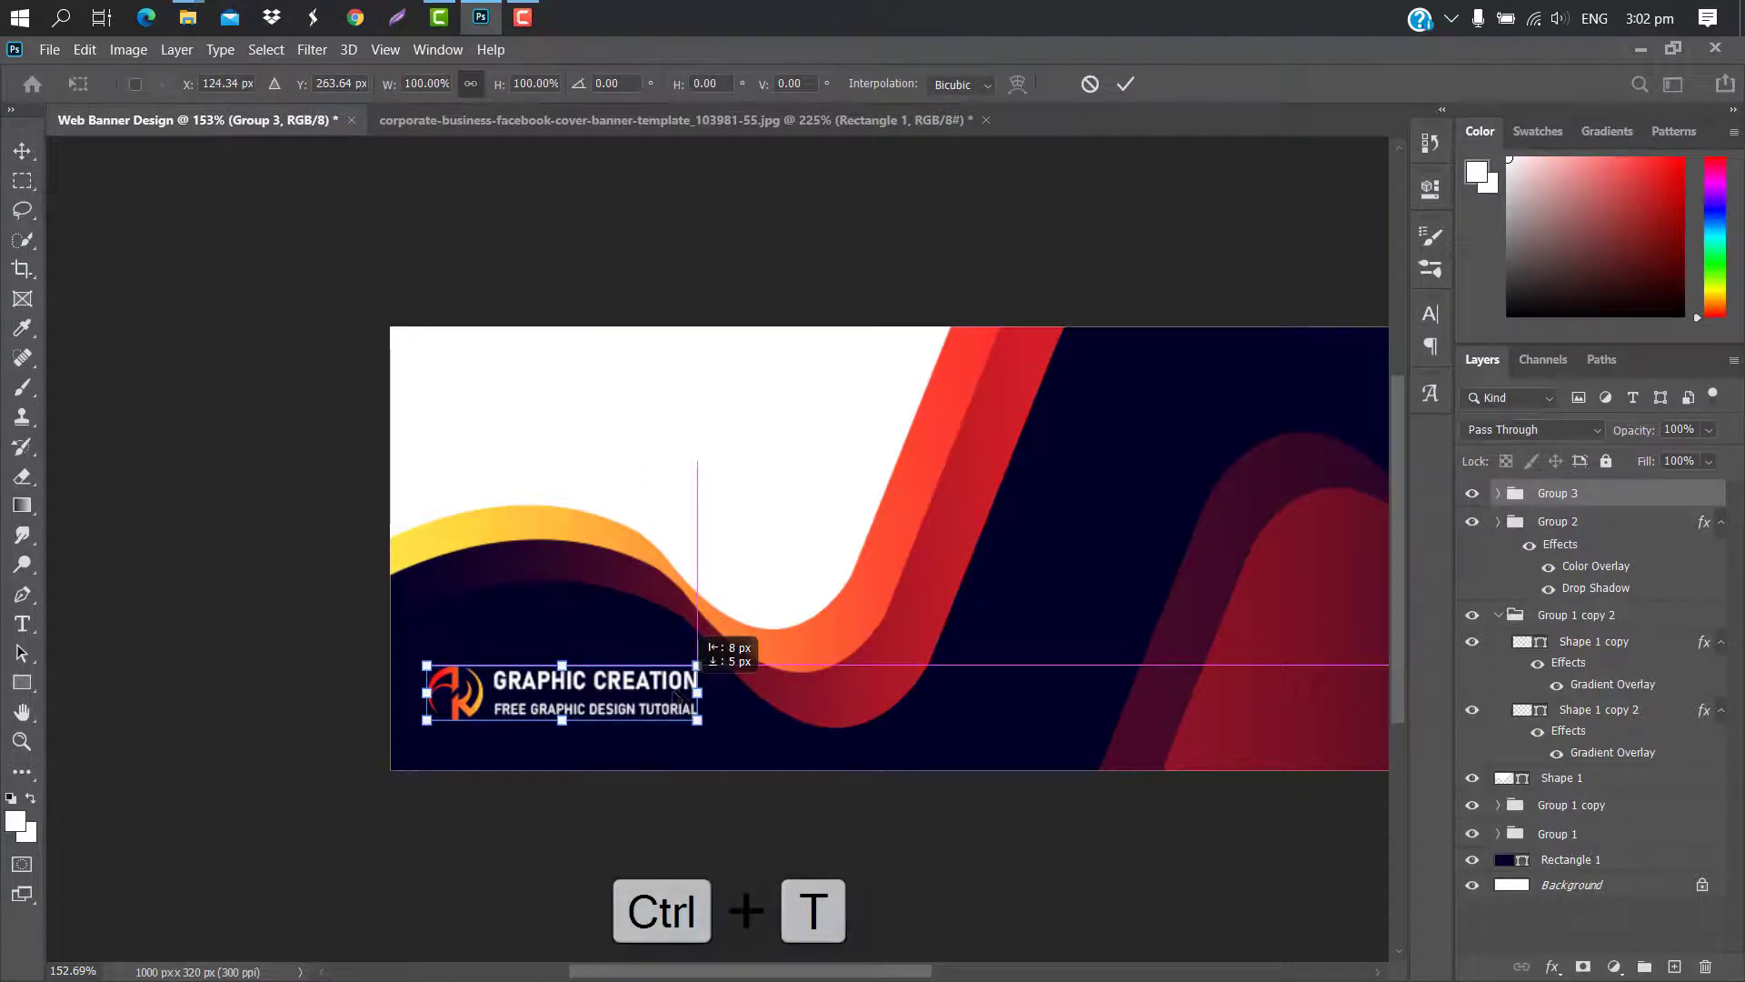
click(1125, 83)
key(ctrl+0)
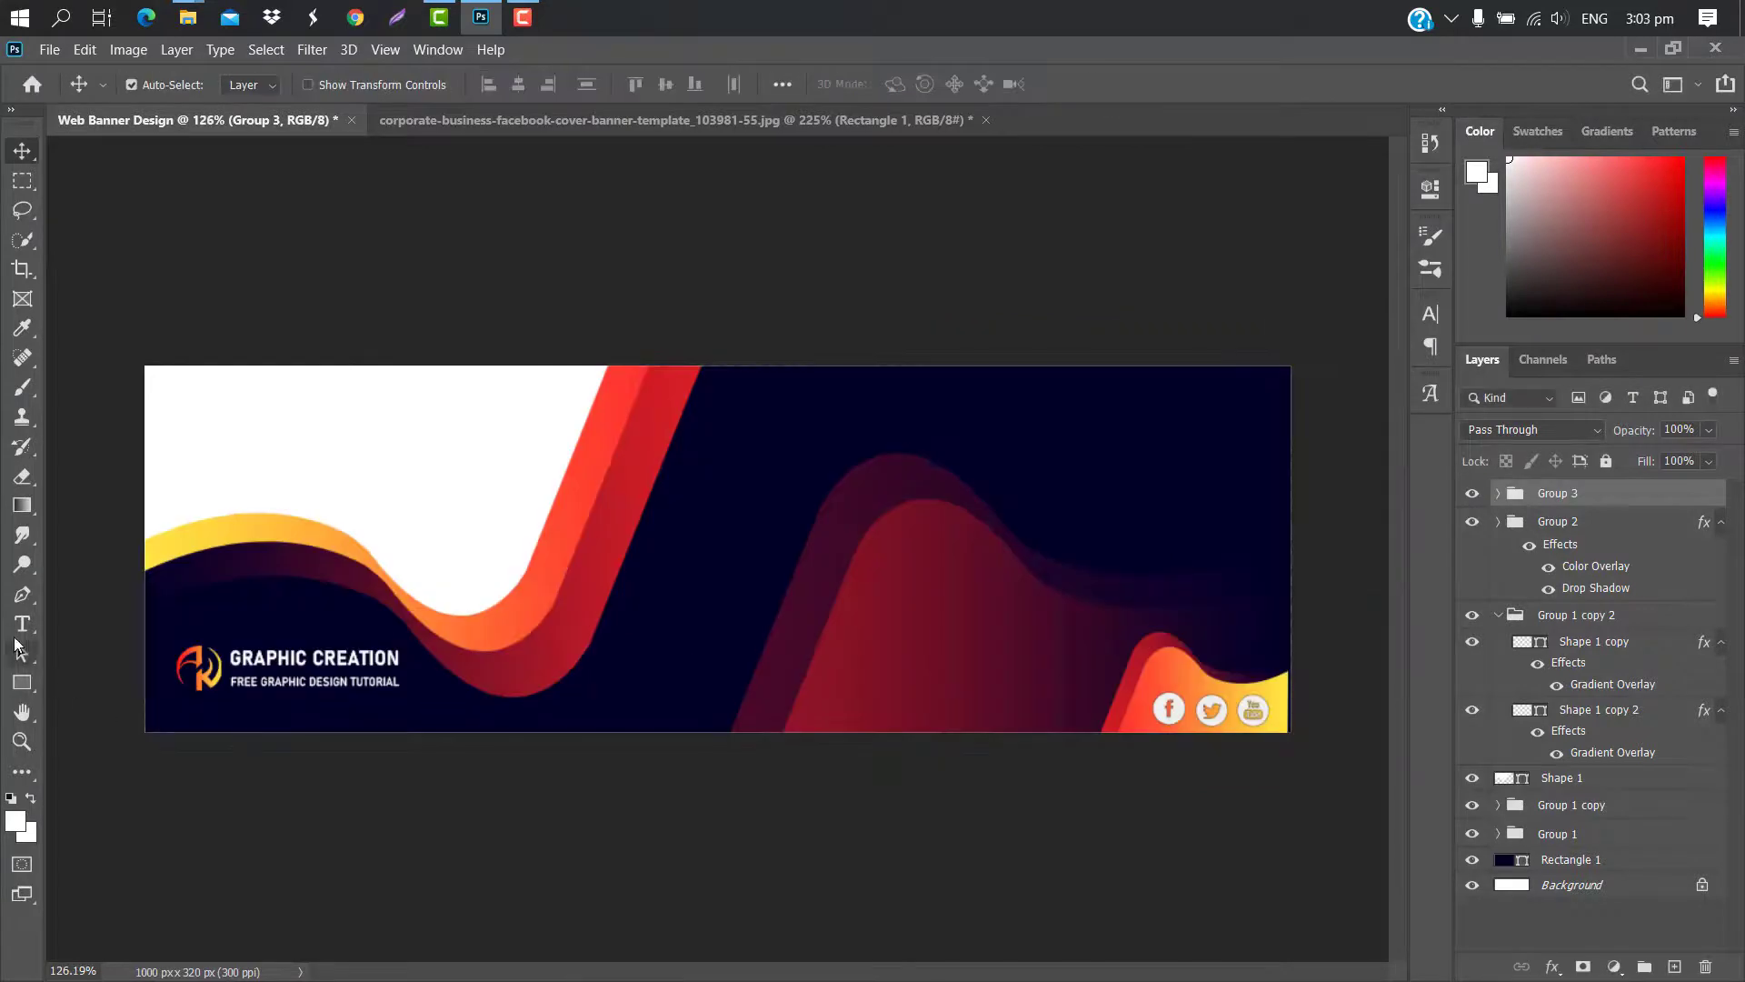
Add the headline IMPROVE YOUR as a new text layer on the navy area above the dark red wave
key(t)
click(874, 449)
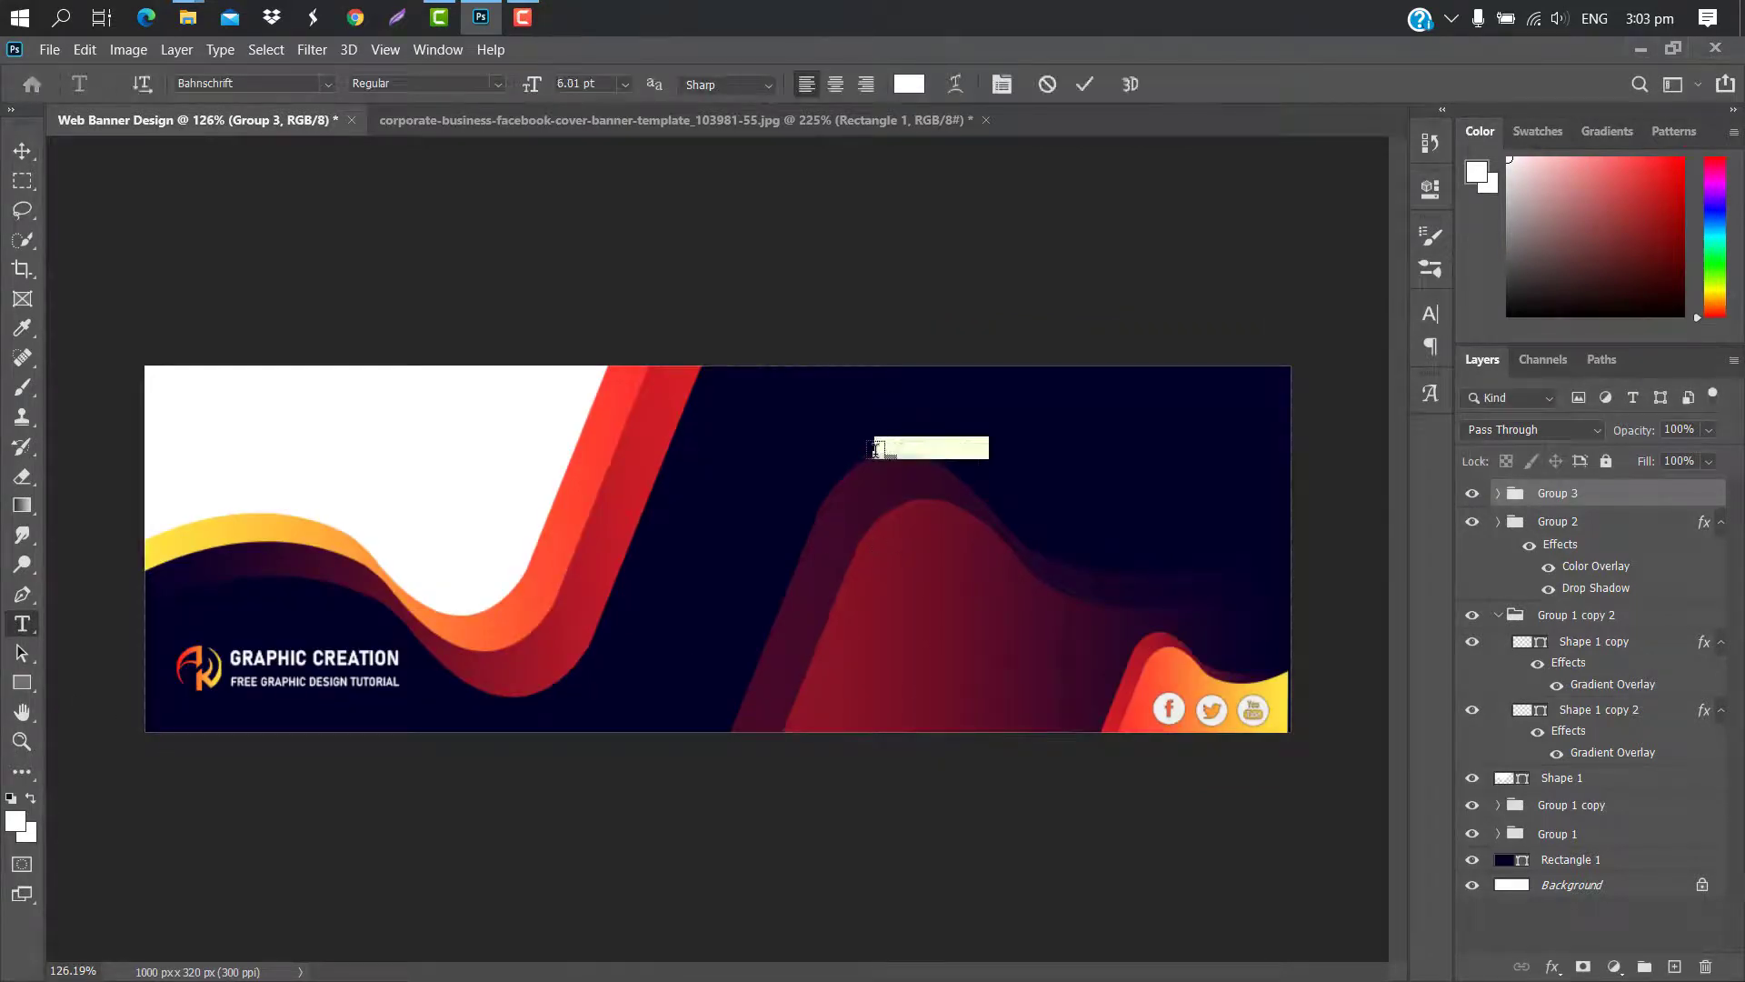
key(BackSpace)
text(IMPROVE YOUR)
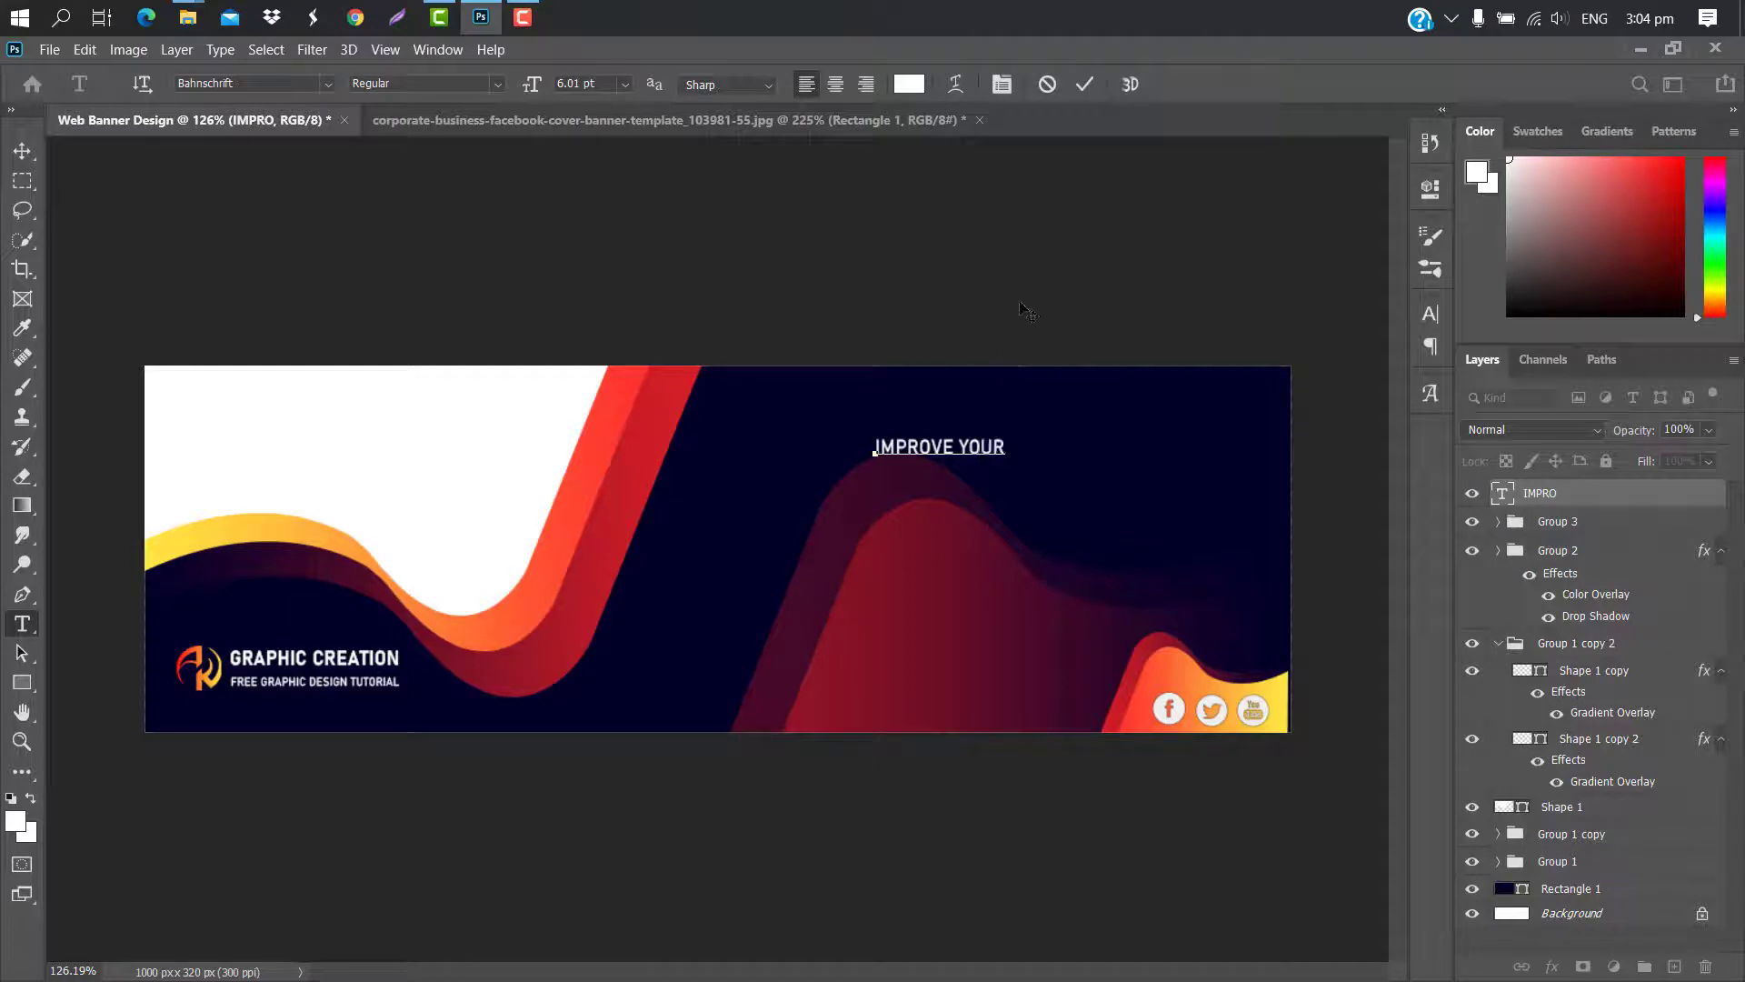
click(1084, 81)
Scale the IMPROVE YOUR headline up to 7.98 pt and shift it slightly left
key(ctrl+t)
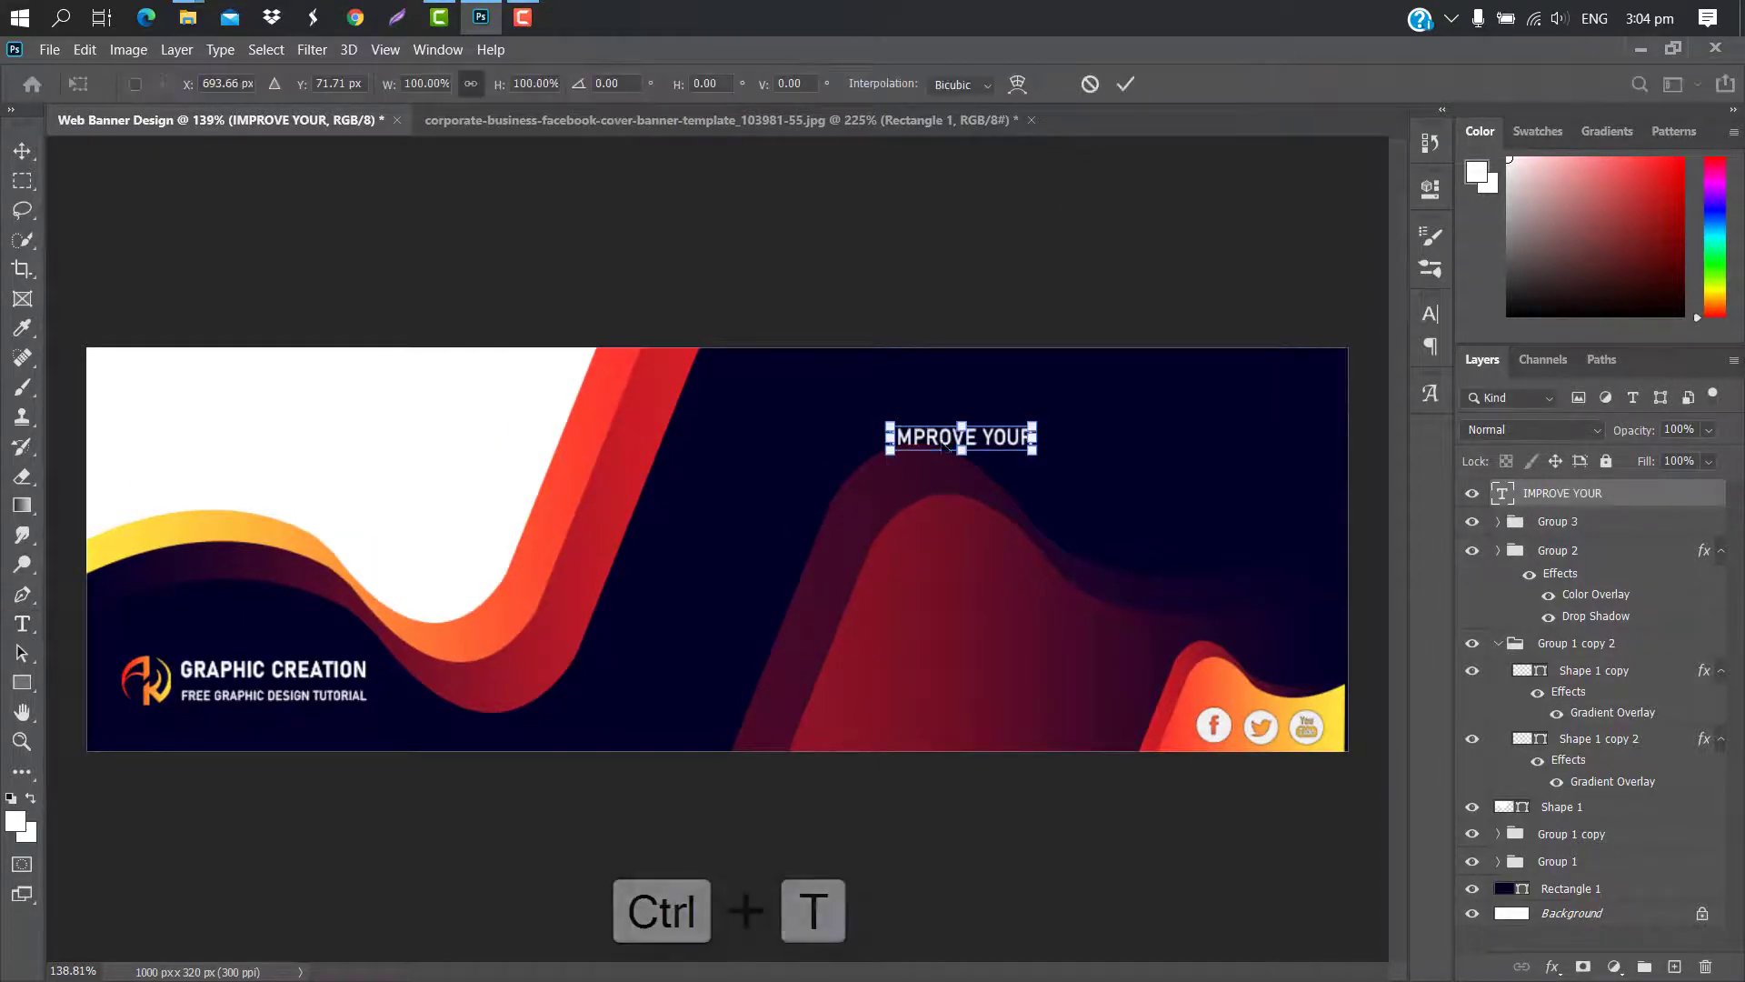
mouse_move(1033, 424)
mouse_down()
mouse_move(1077, 418)
mouse_move(1022, 445)
mouse_up()
drag(1061, 428, 1064, 426)
click(1127, 84)
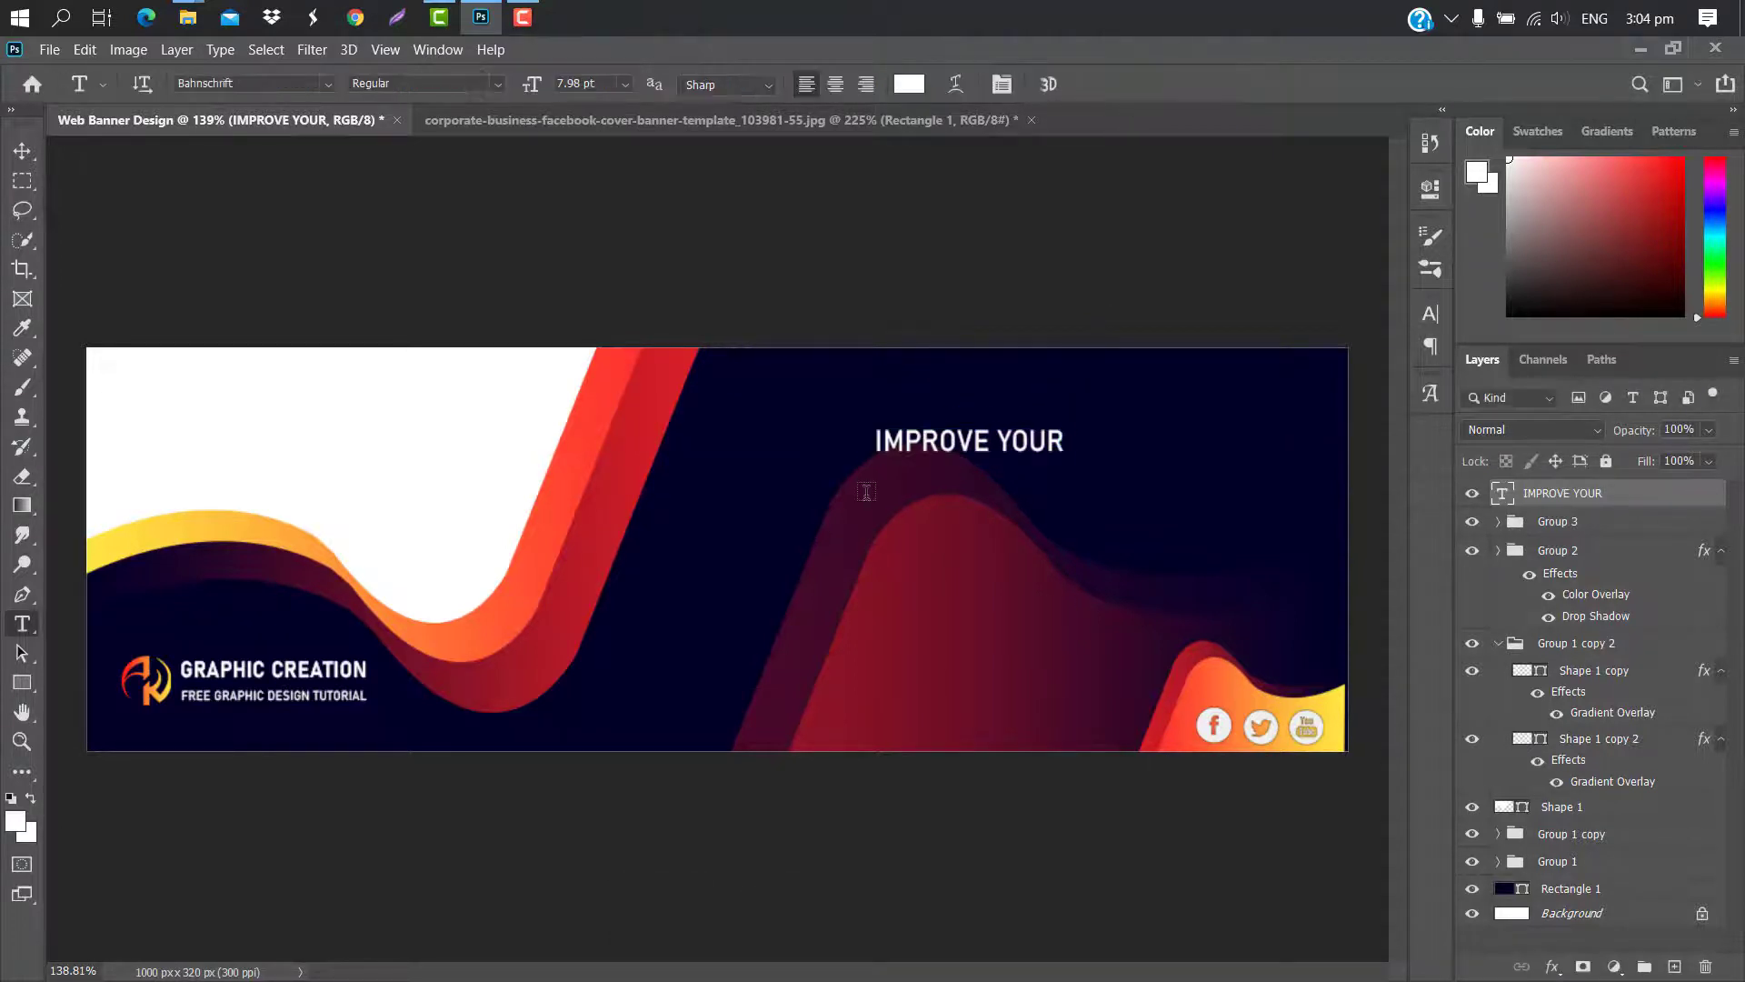
Add the word BUSINESS as a new text layer beneath IMPROVE YOUR
click(865, 491)
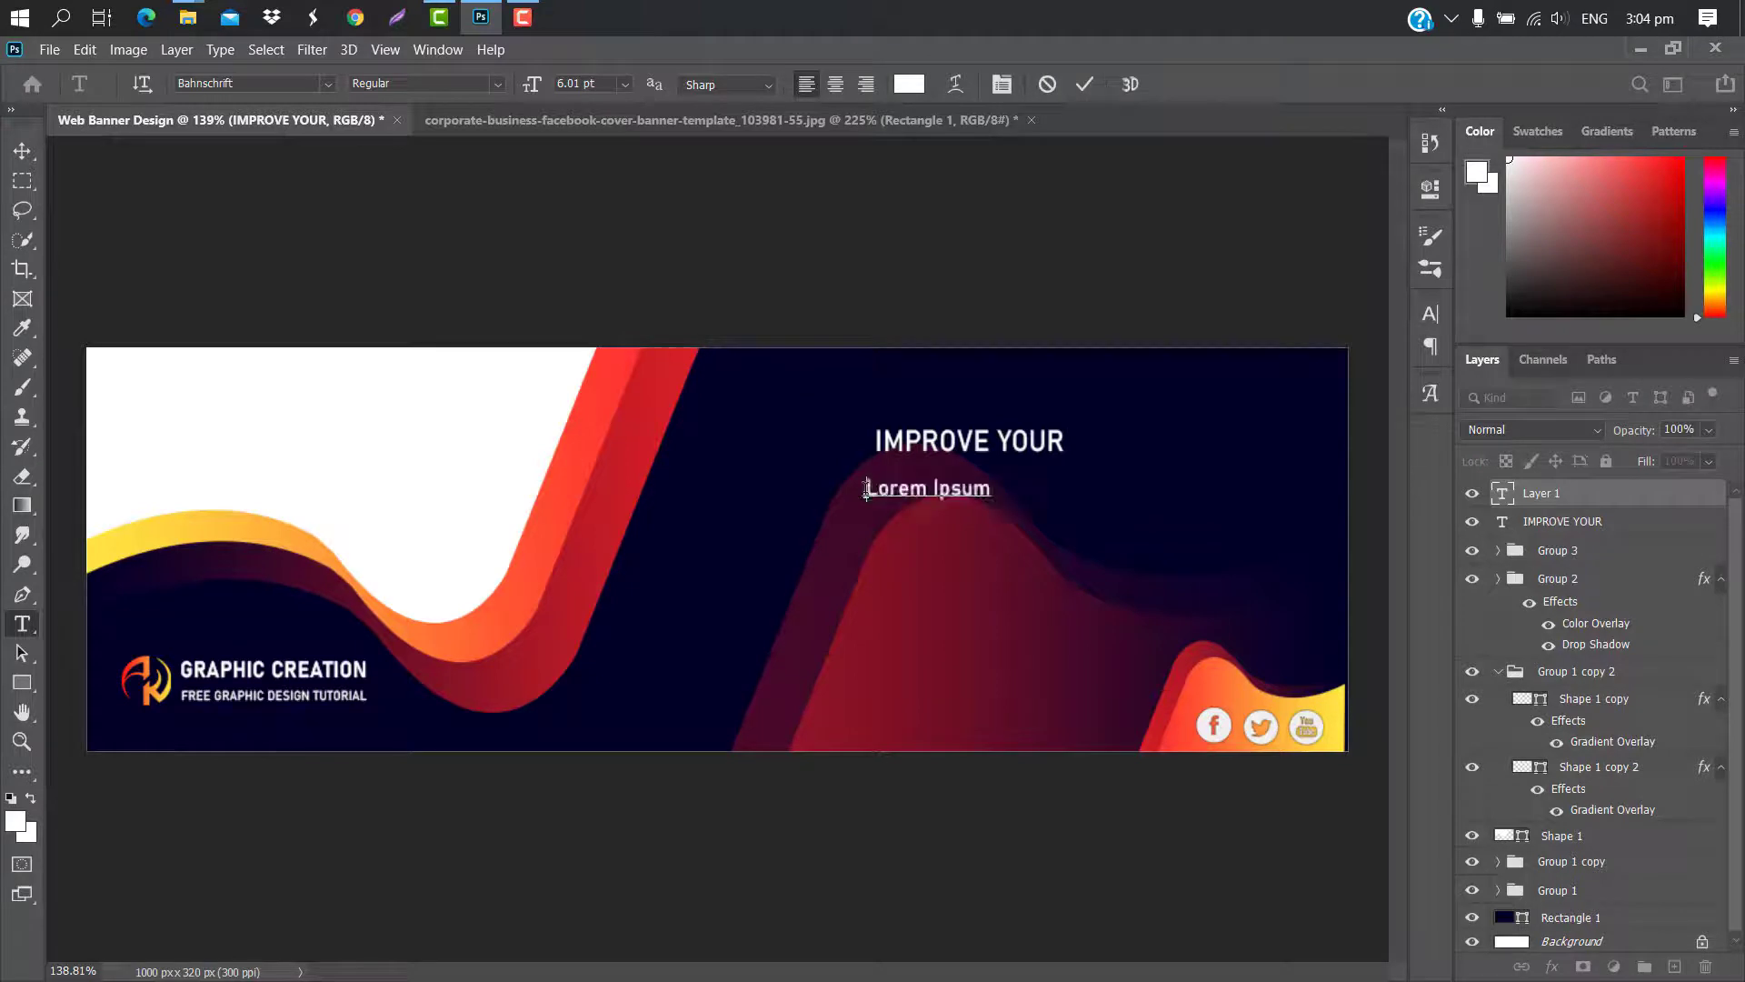
text(BUSINESS)
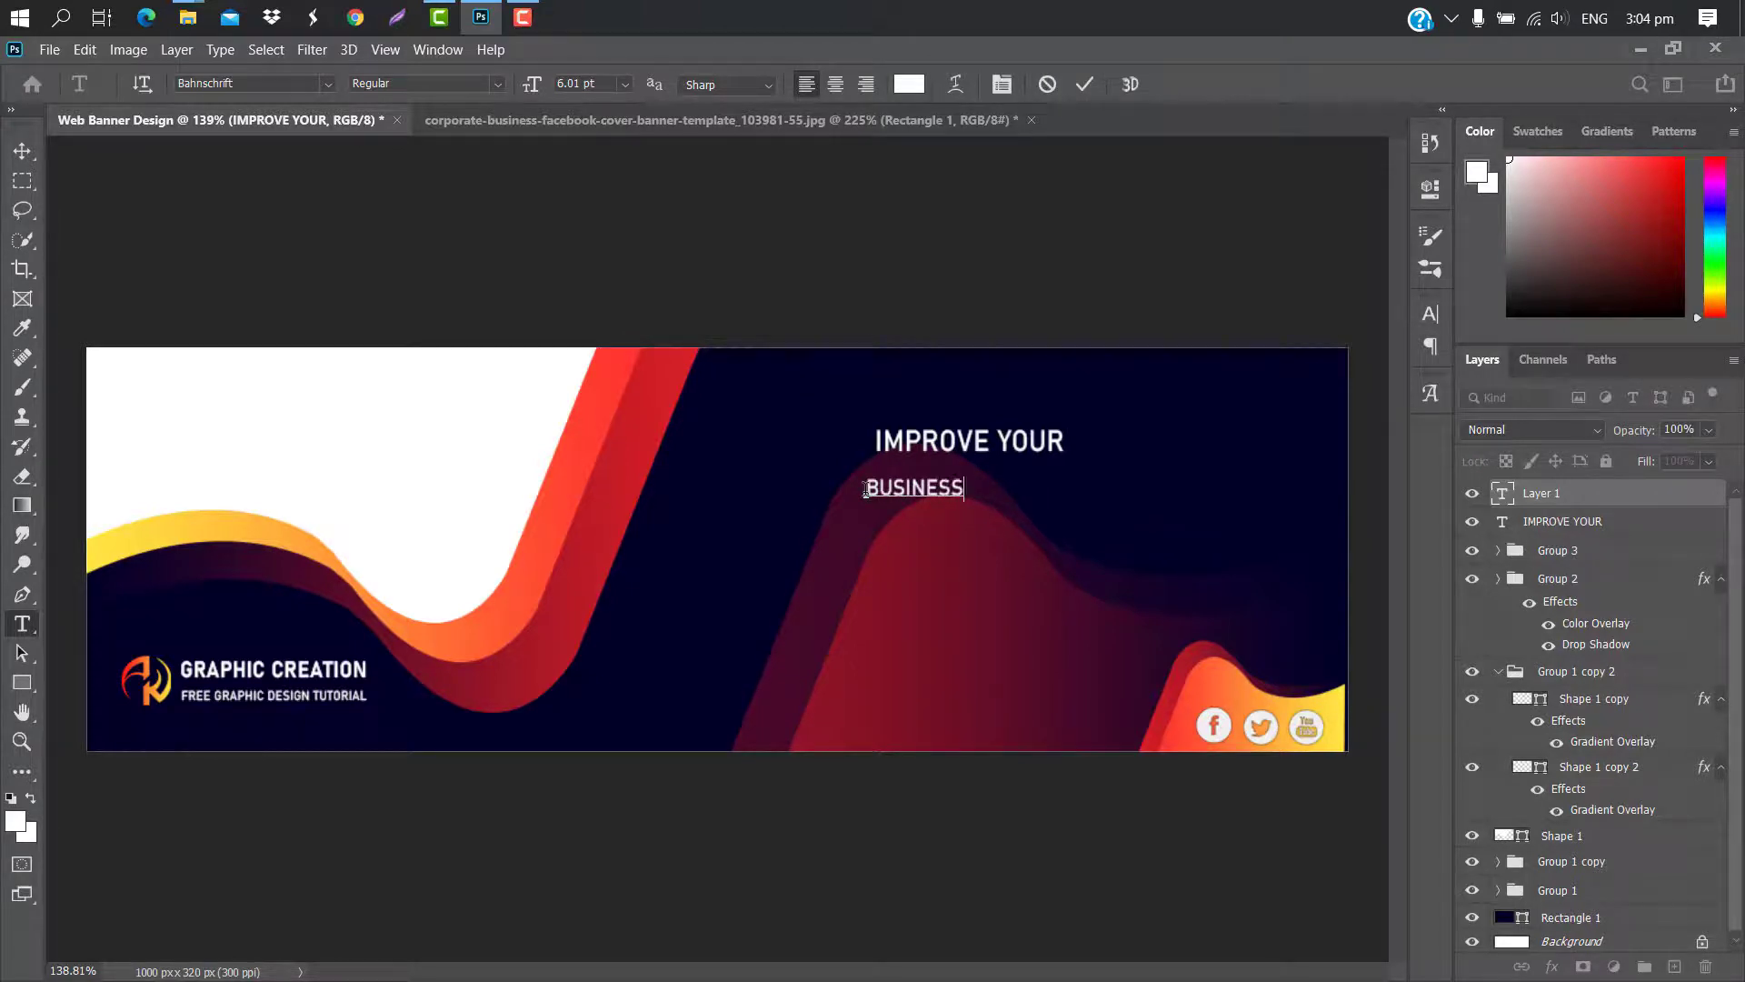
click(1084, 84)
Scale BUSINESS to 211.64% and place it directly beneath IMPROVE YOUR, starting at the same left edge
key(ctrl+t)
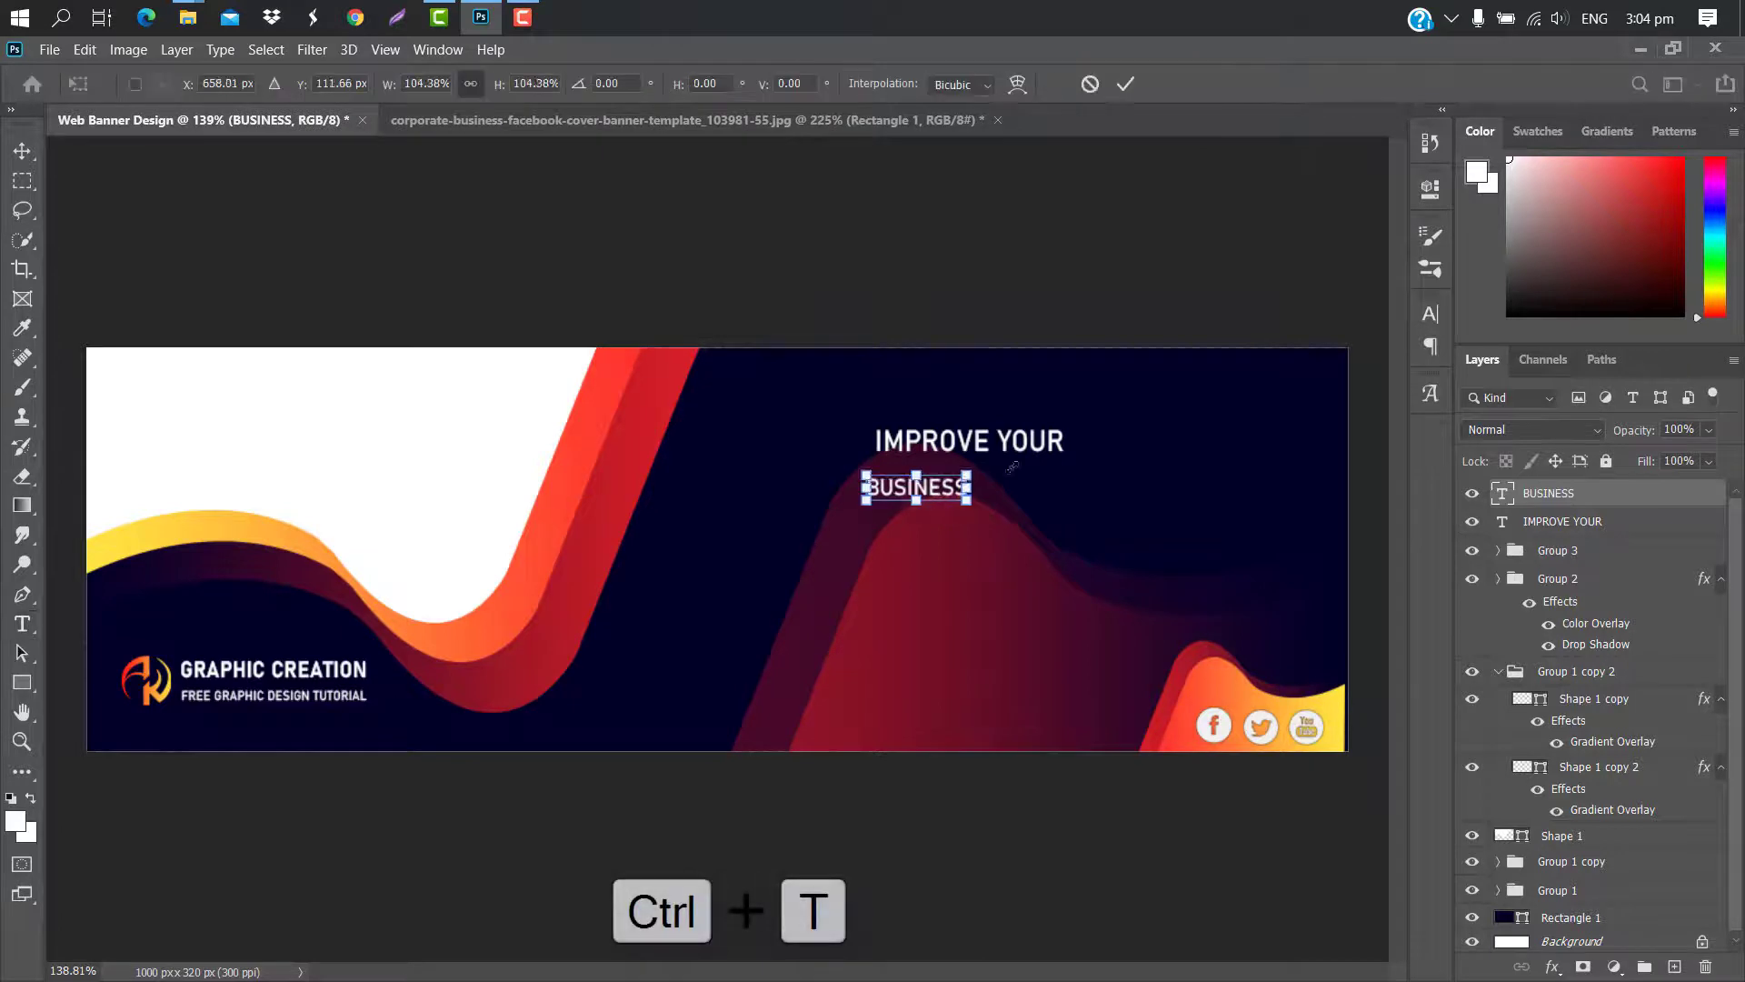
drag(967, 474, 1024, 487)
drag(1068, 460, 1080, 456)
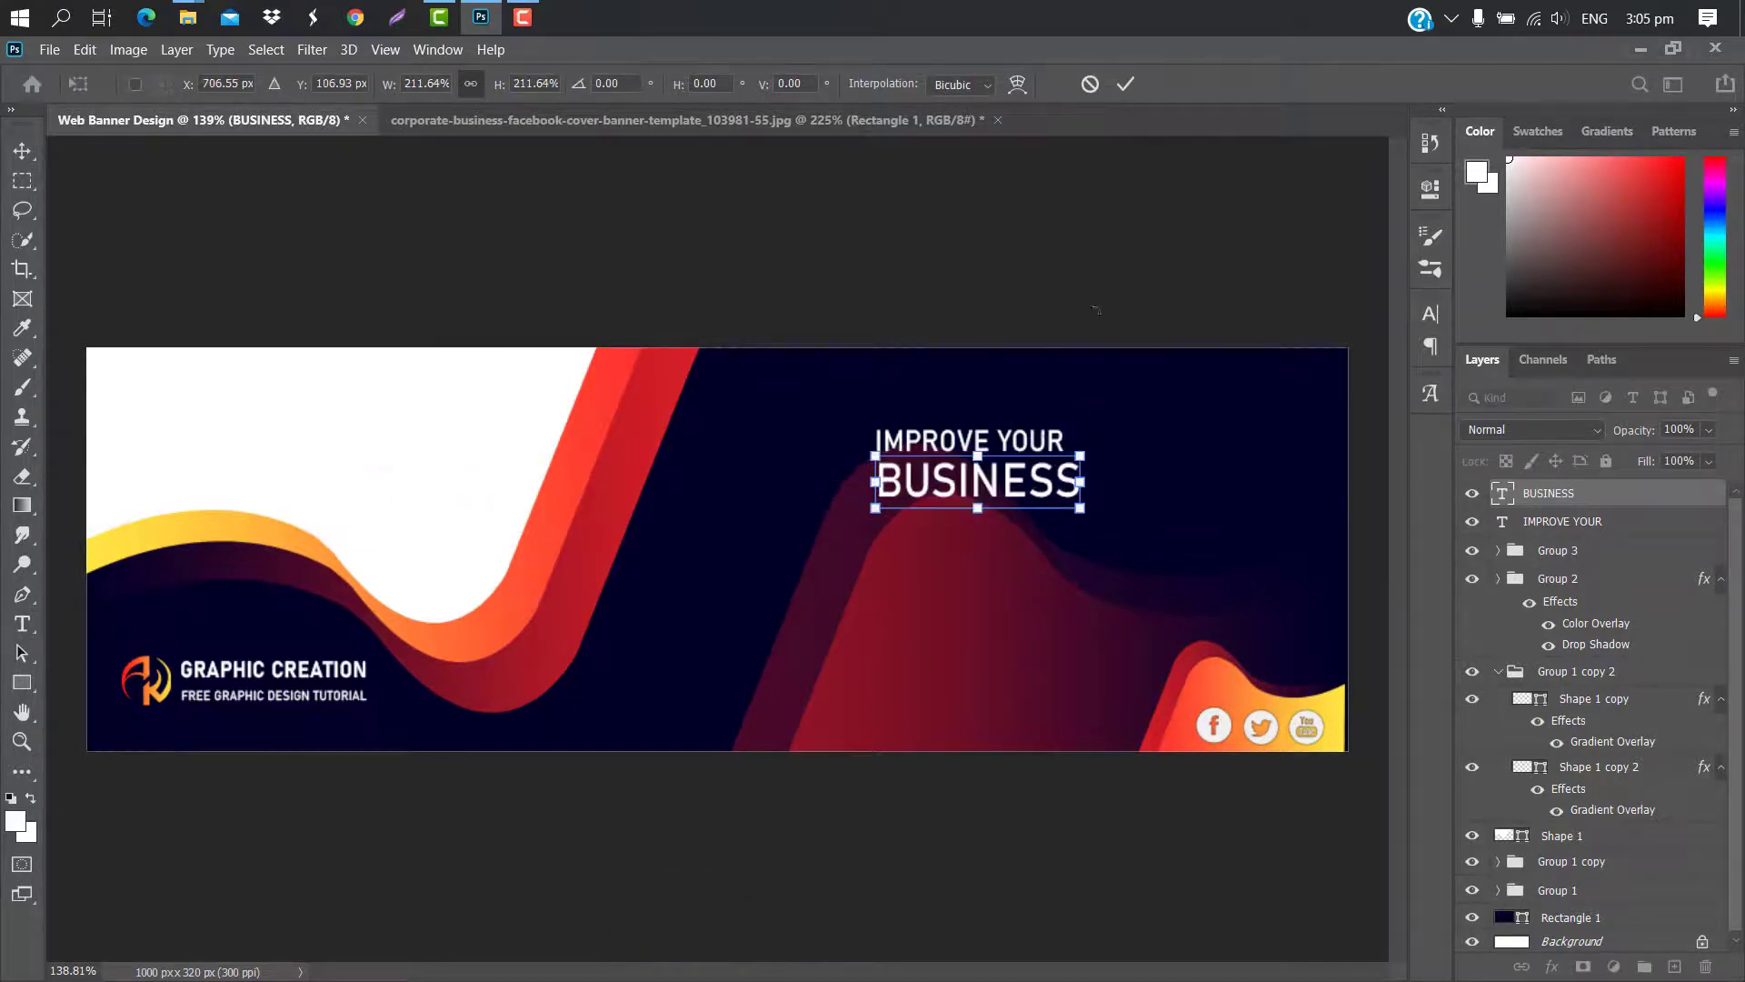
click(1125, 84)
Set BUSINESS to the Bold weight and increase its horizontal scale
click(1431, 313)
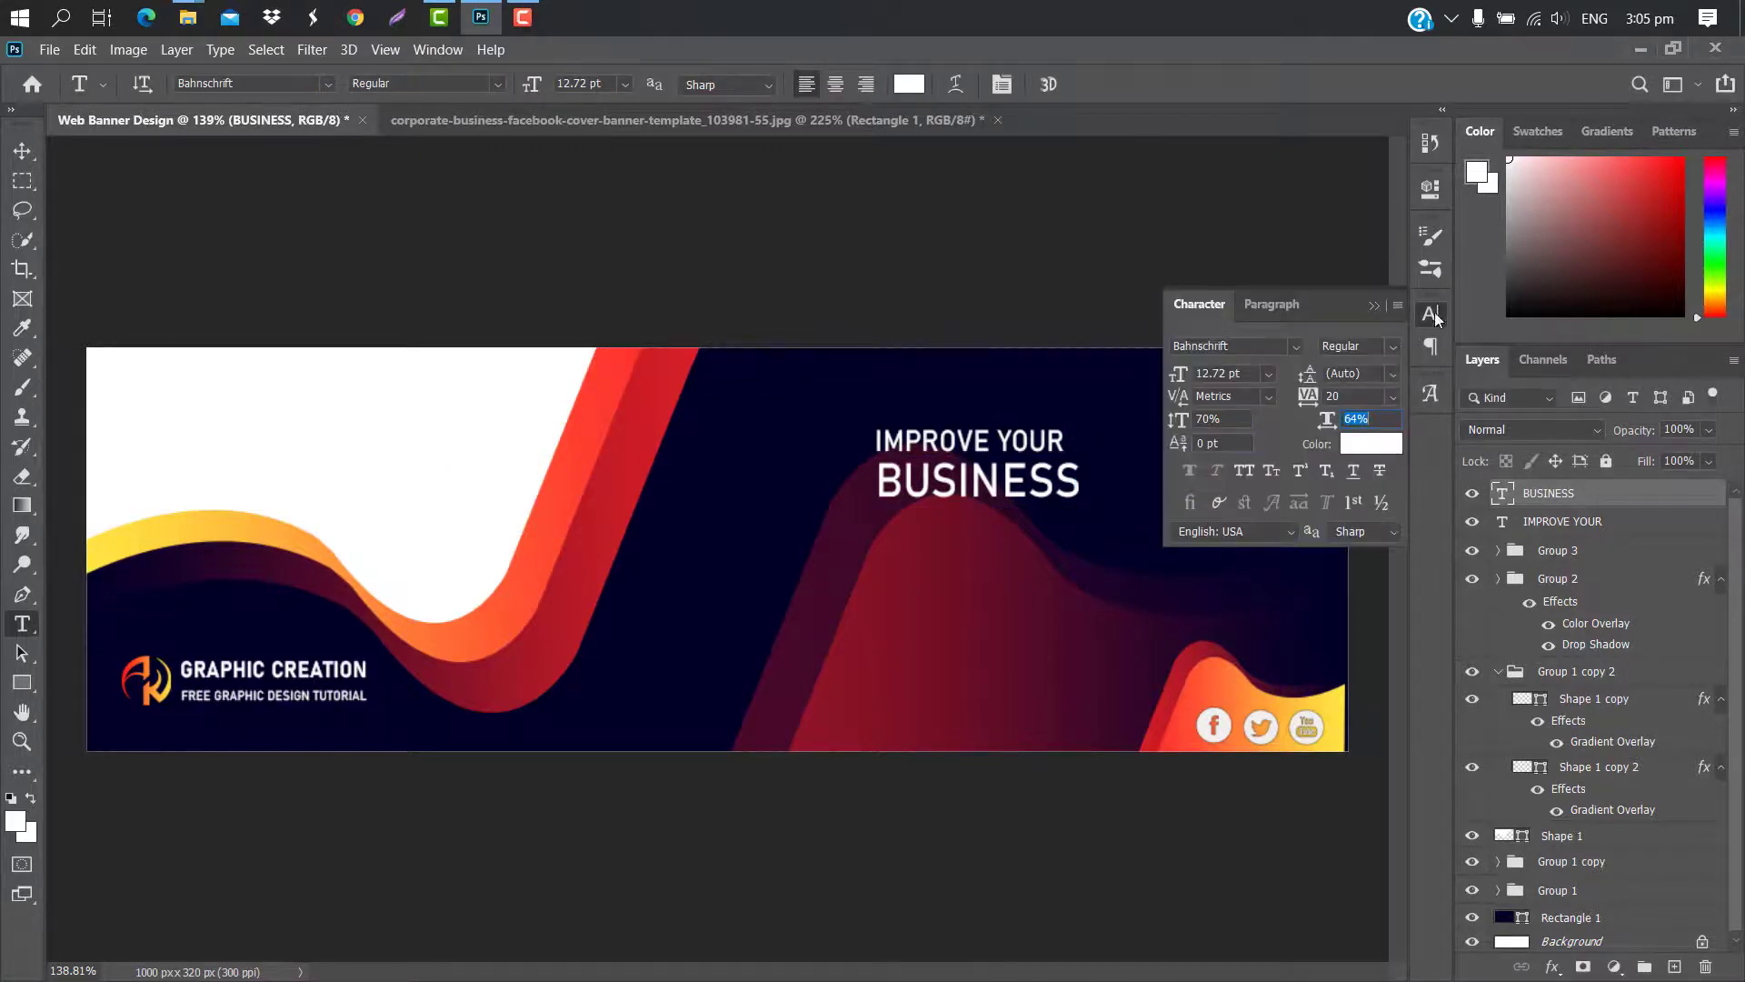
click(1395, 347)
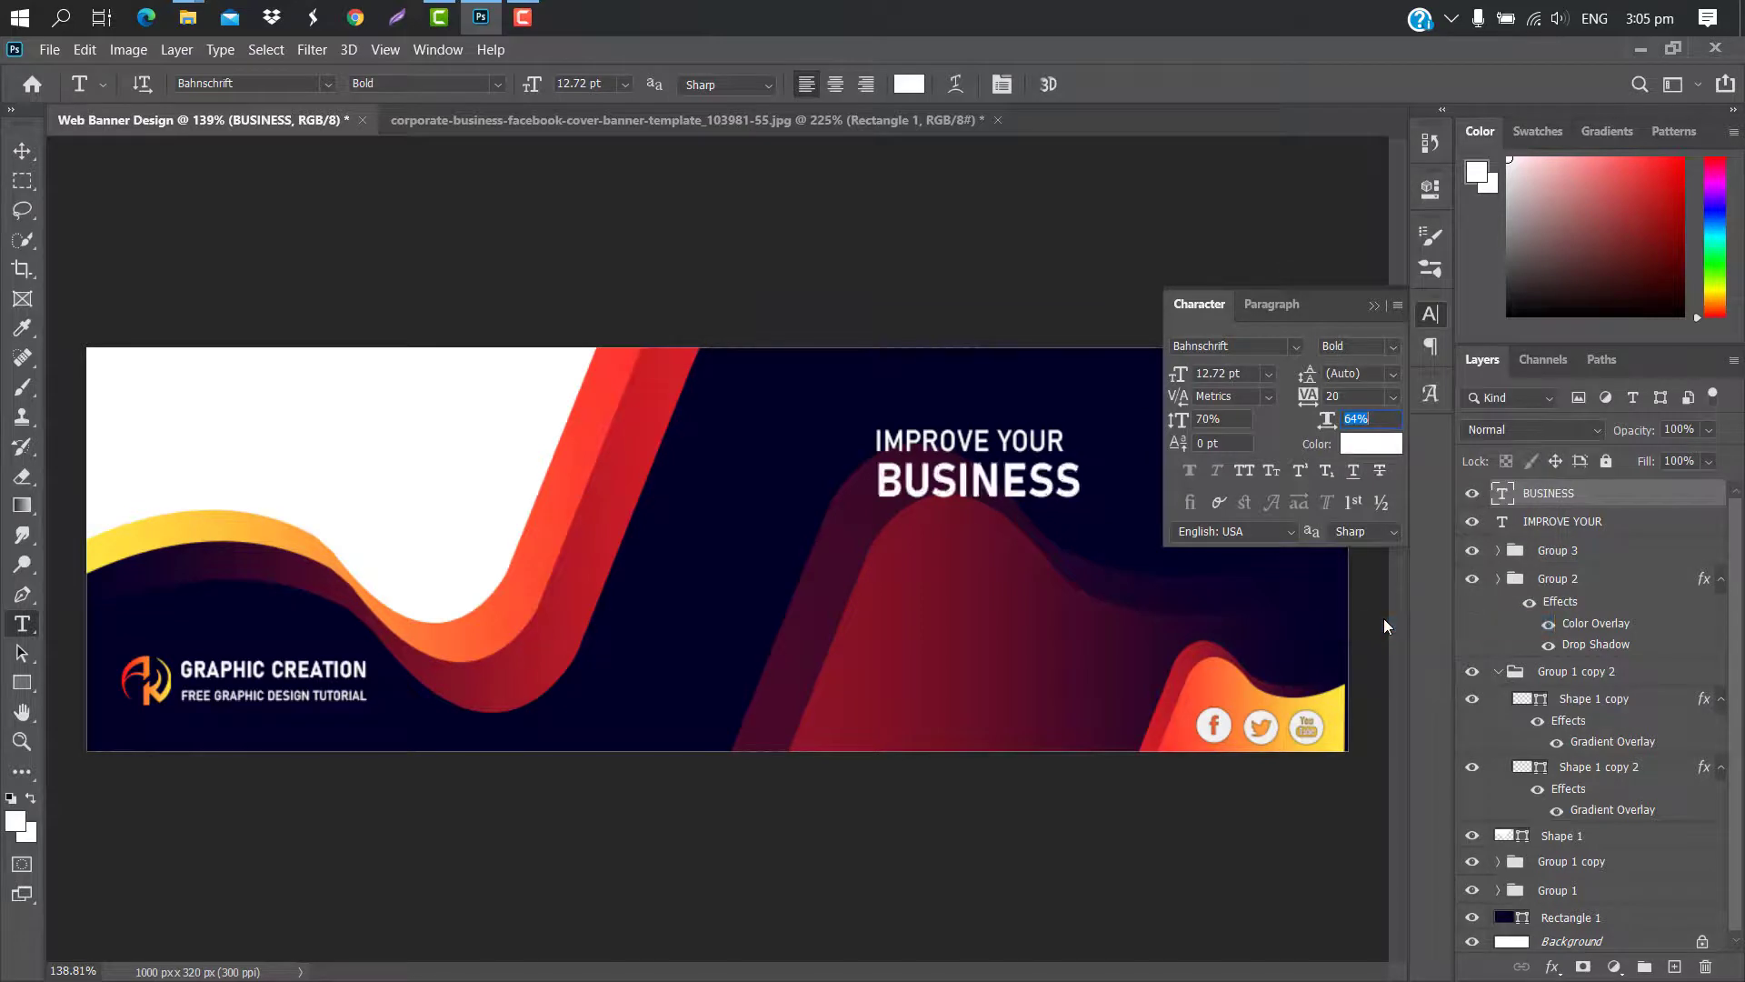
drag(1328, 419, 1338, 419)
click(1373, 306)
Adjust the position of BUSINESS so its left edge lines up with IMPROVE YOUR
key(ctrl+t)
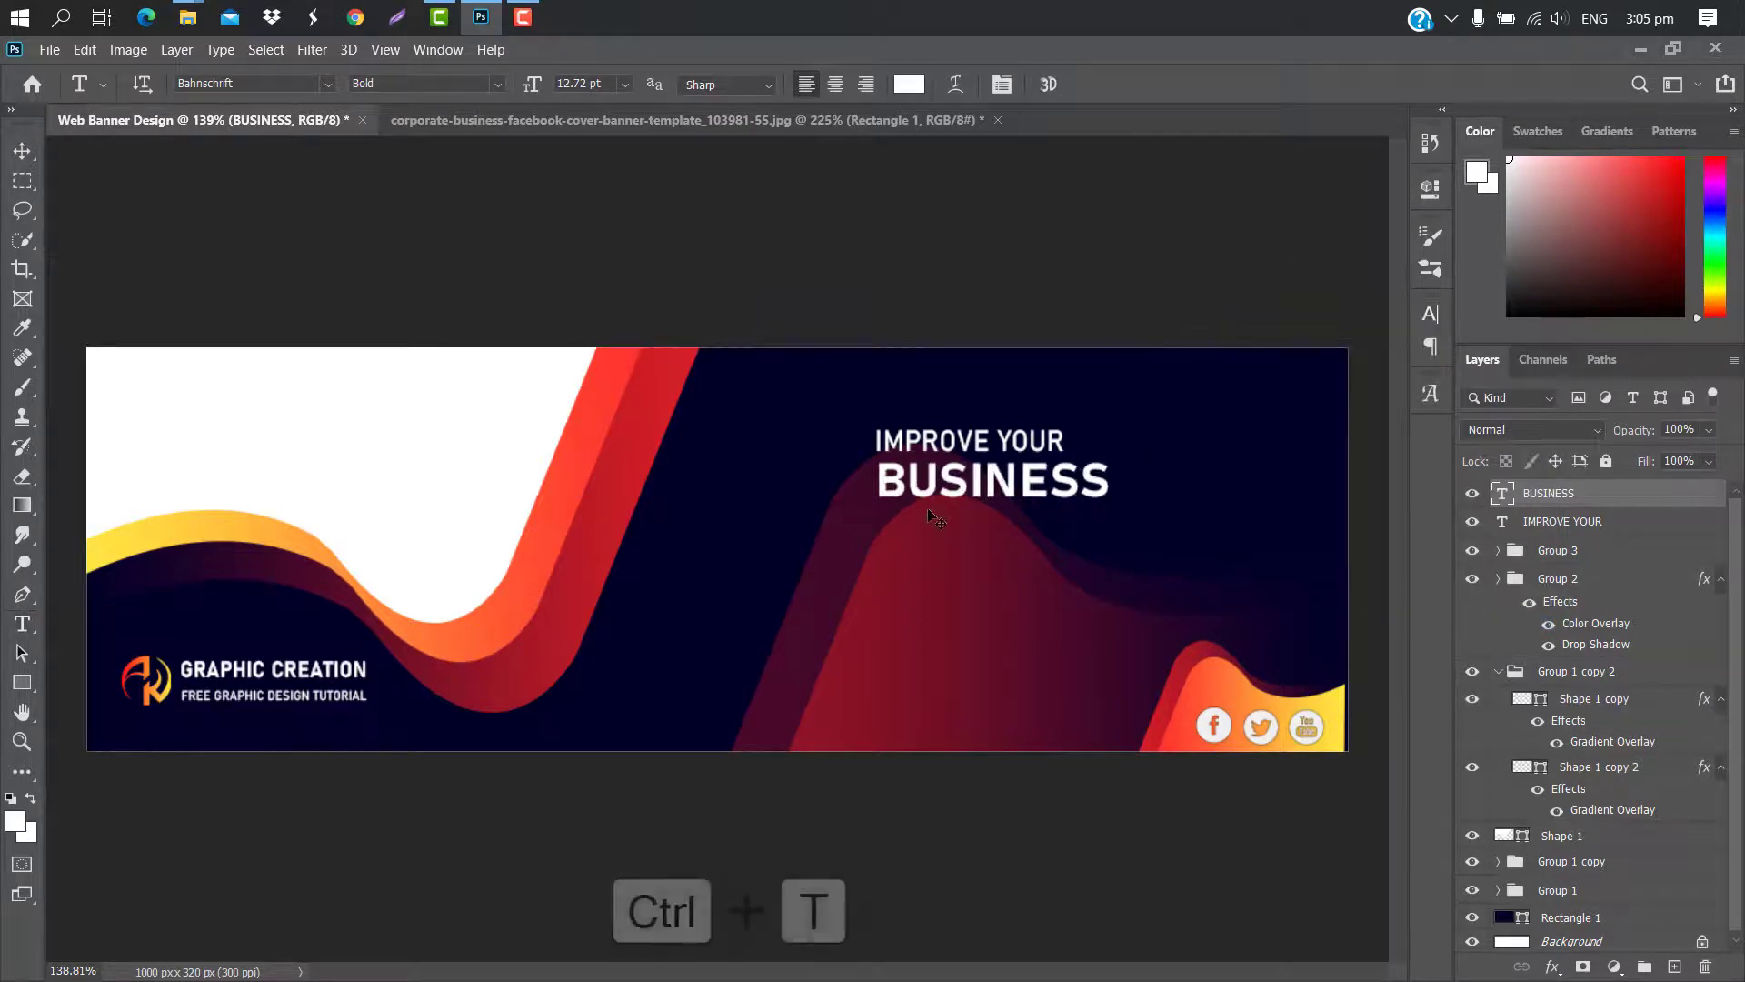
mouse_move(1023, 474)
mouse_down()
mouse_move(1023, 491)
mouse_move(1034, 448)
mouse_up()
scroll(1024, 459, up, 5)
scroll(1032, 449, up, 3)
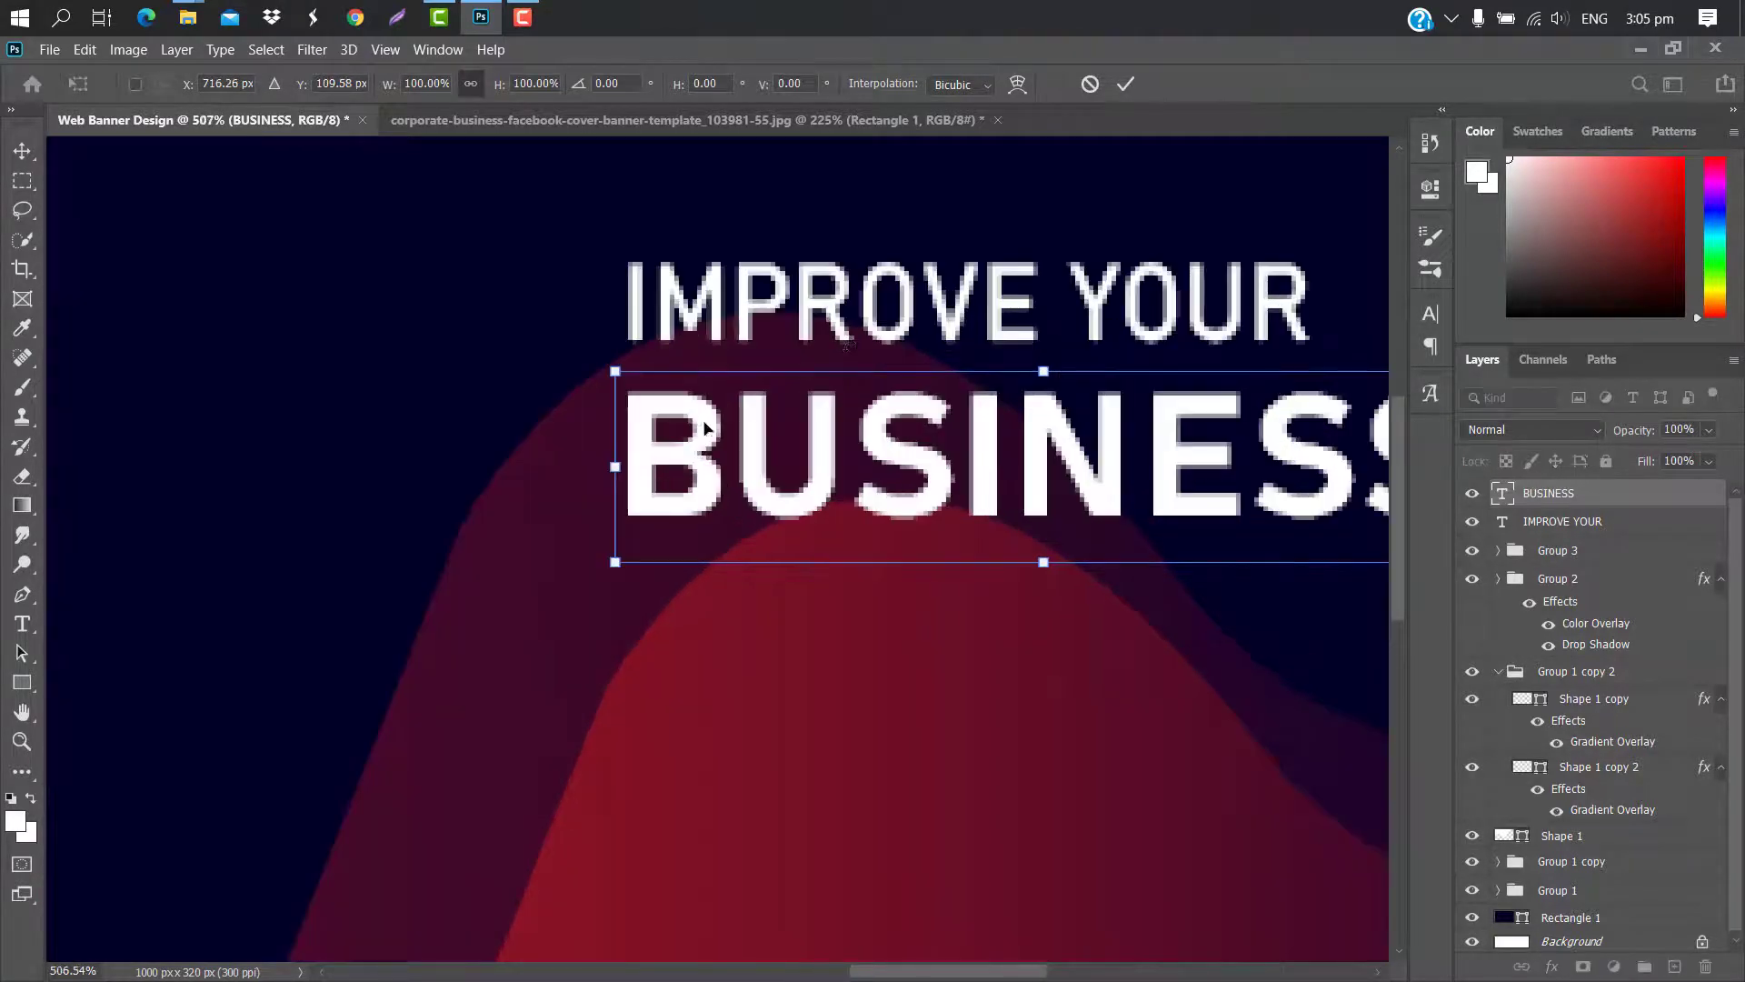
key(Return)
scroll(725, 253, down, 7)
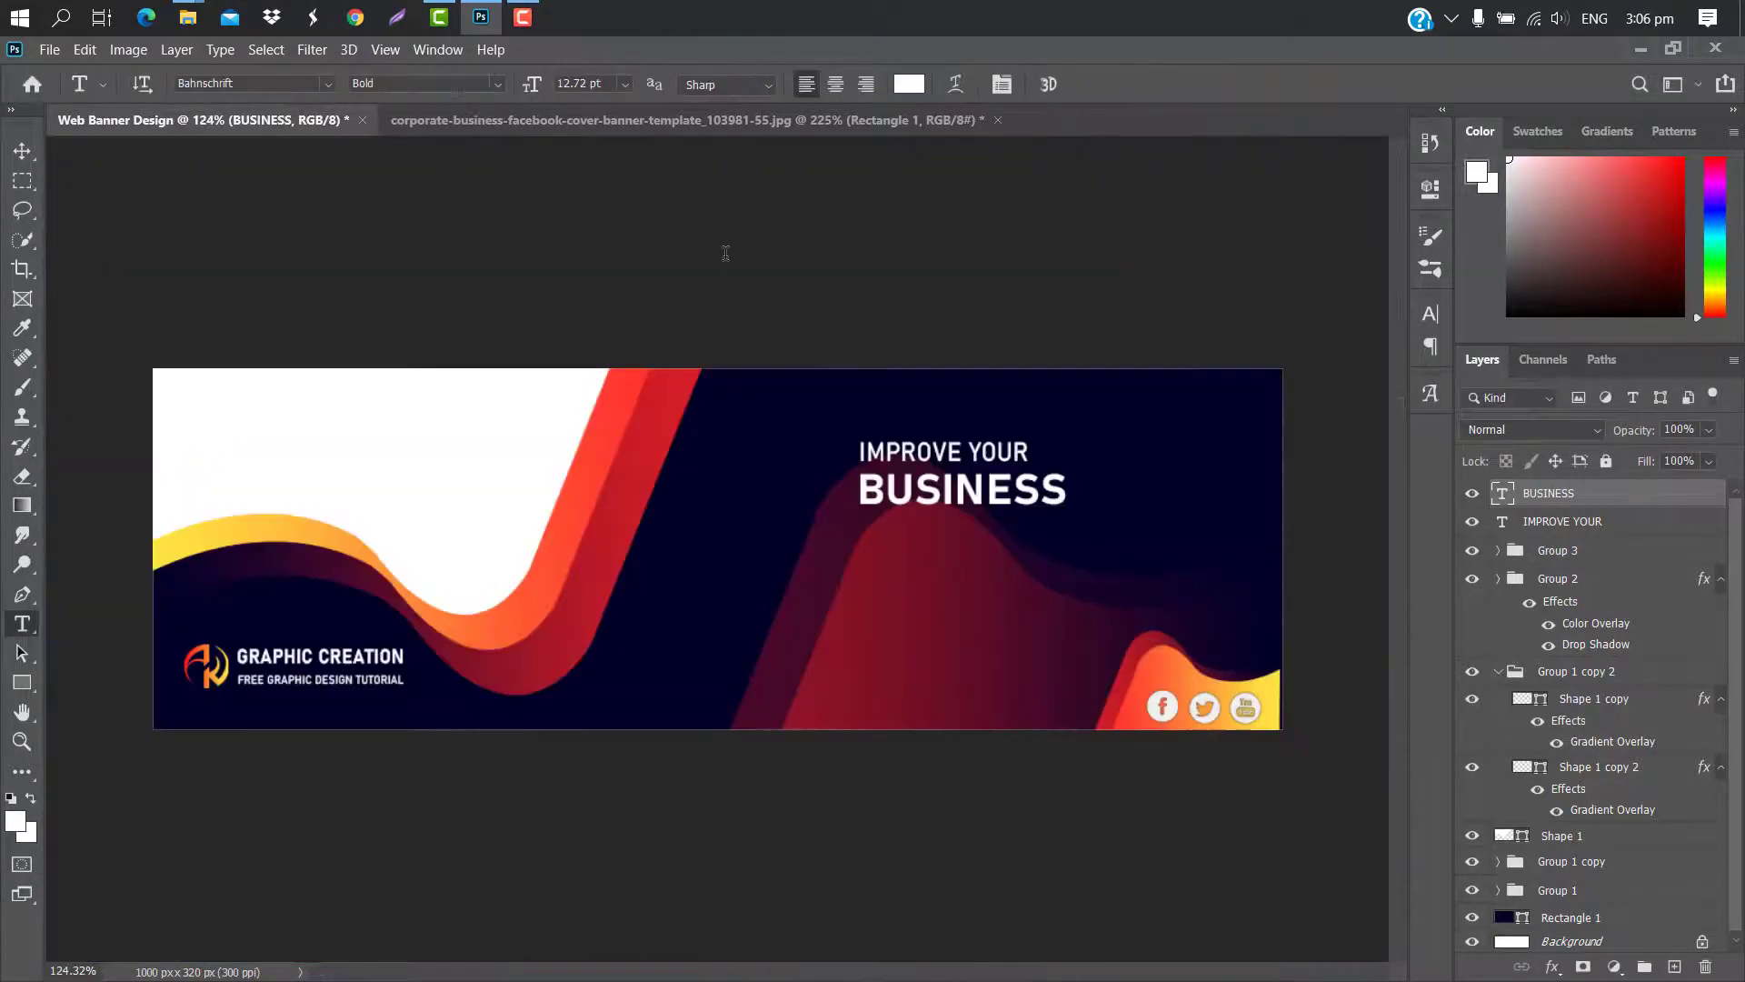
Draw a thin white rectangle about 190 × 8 px as an underline beneath BUSINESS
right_click(33, 688)
click(102, 689)
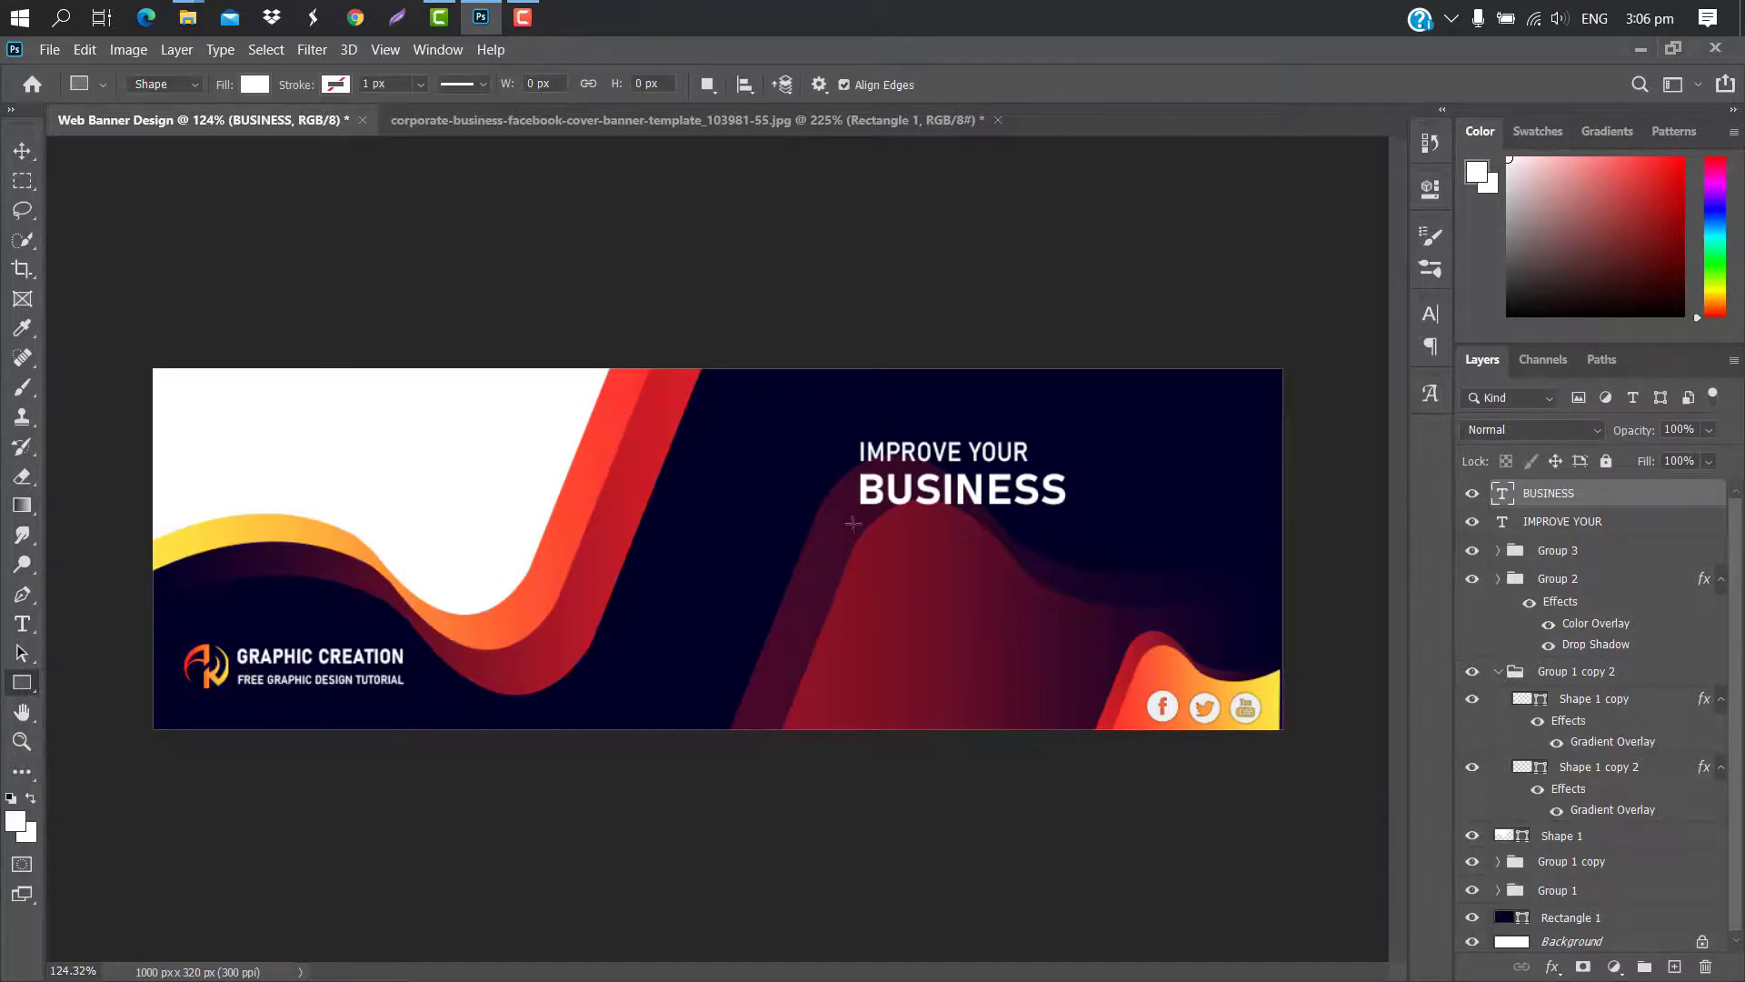
drag(854, 520, 1067, 527)
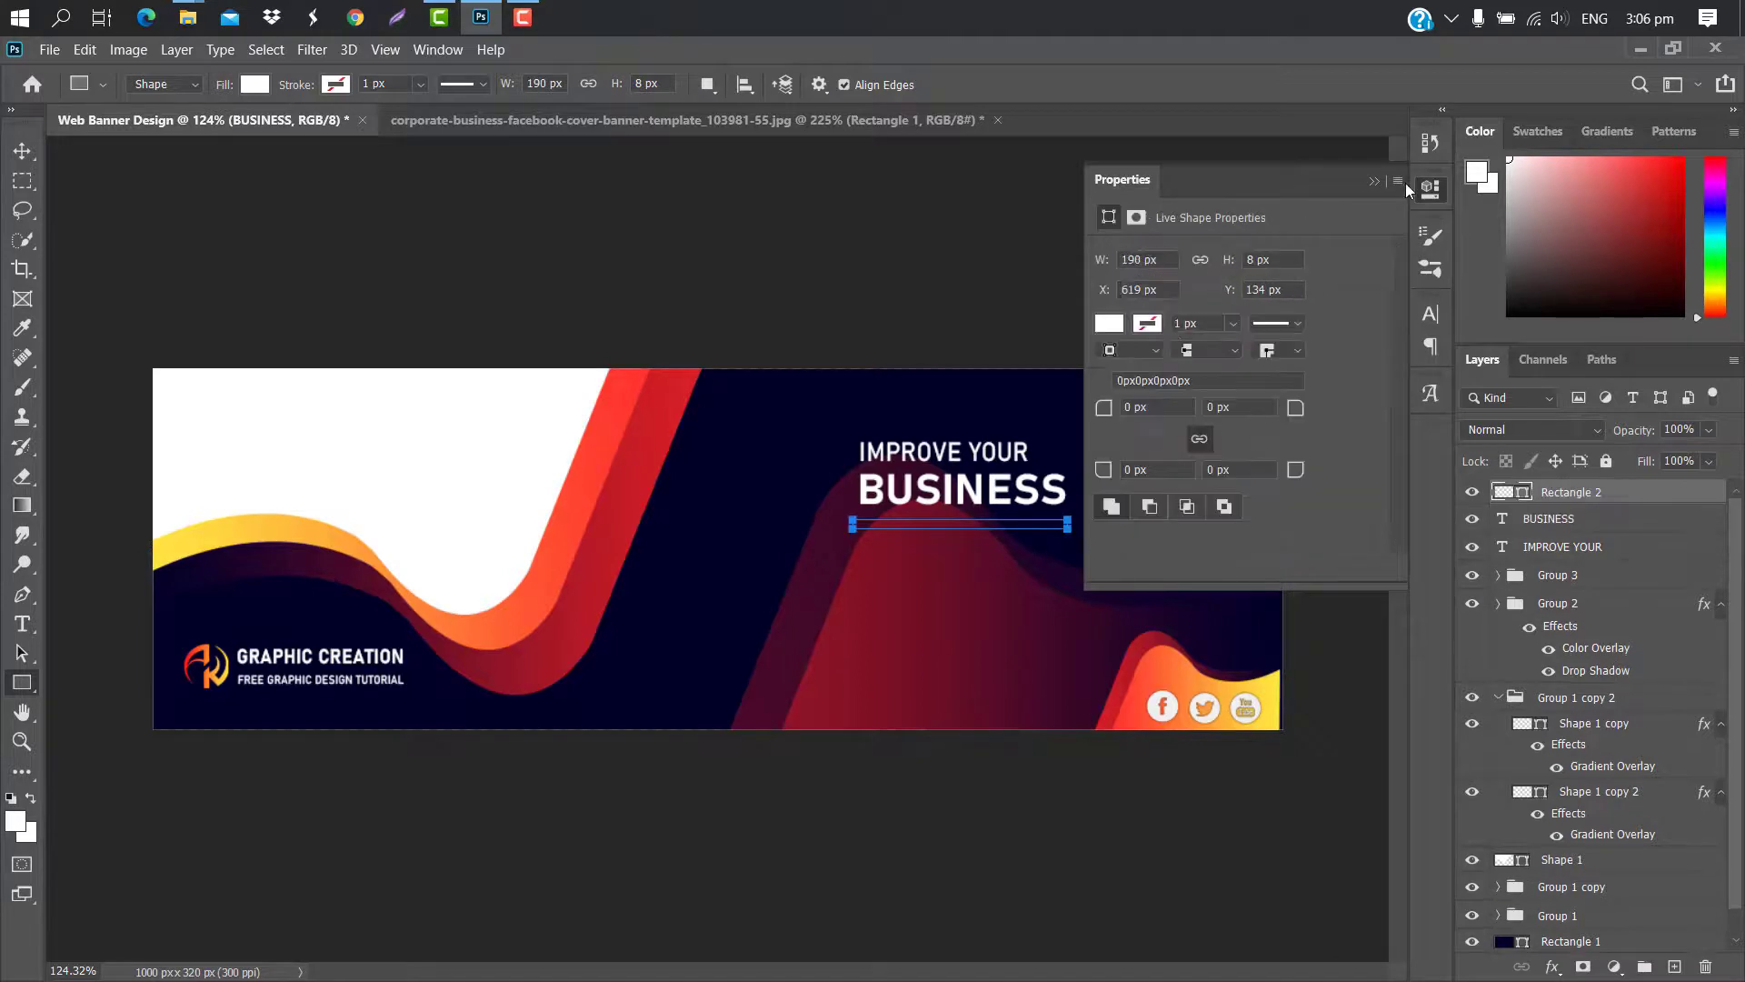
click(1374, 180)
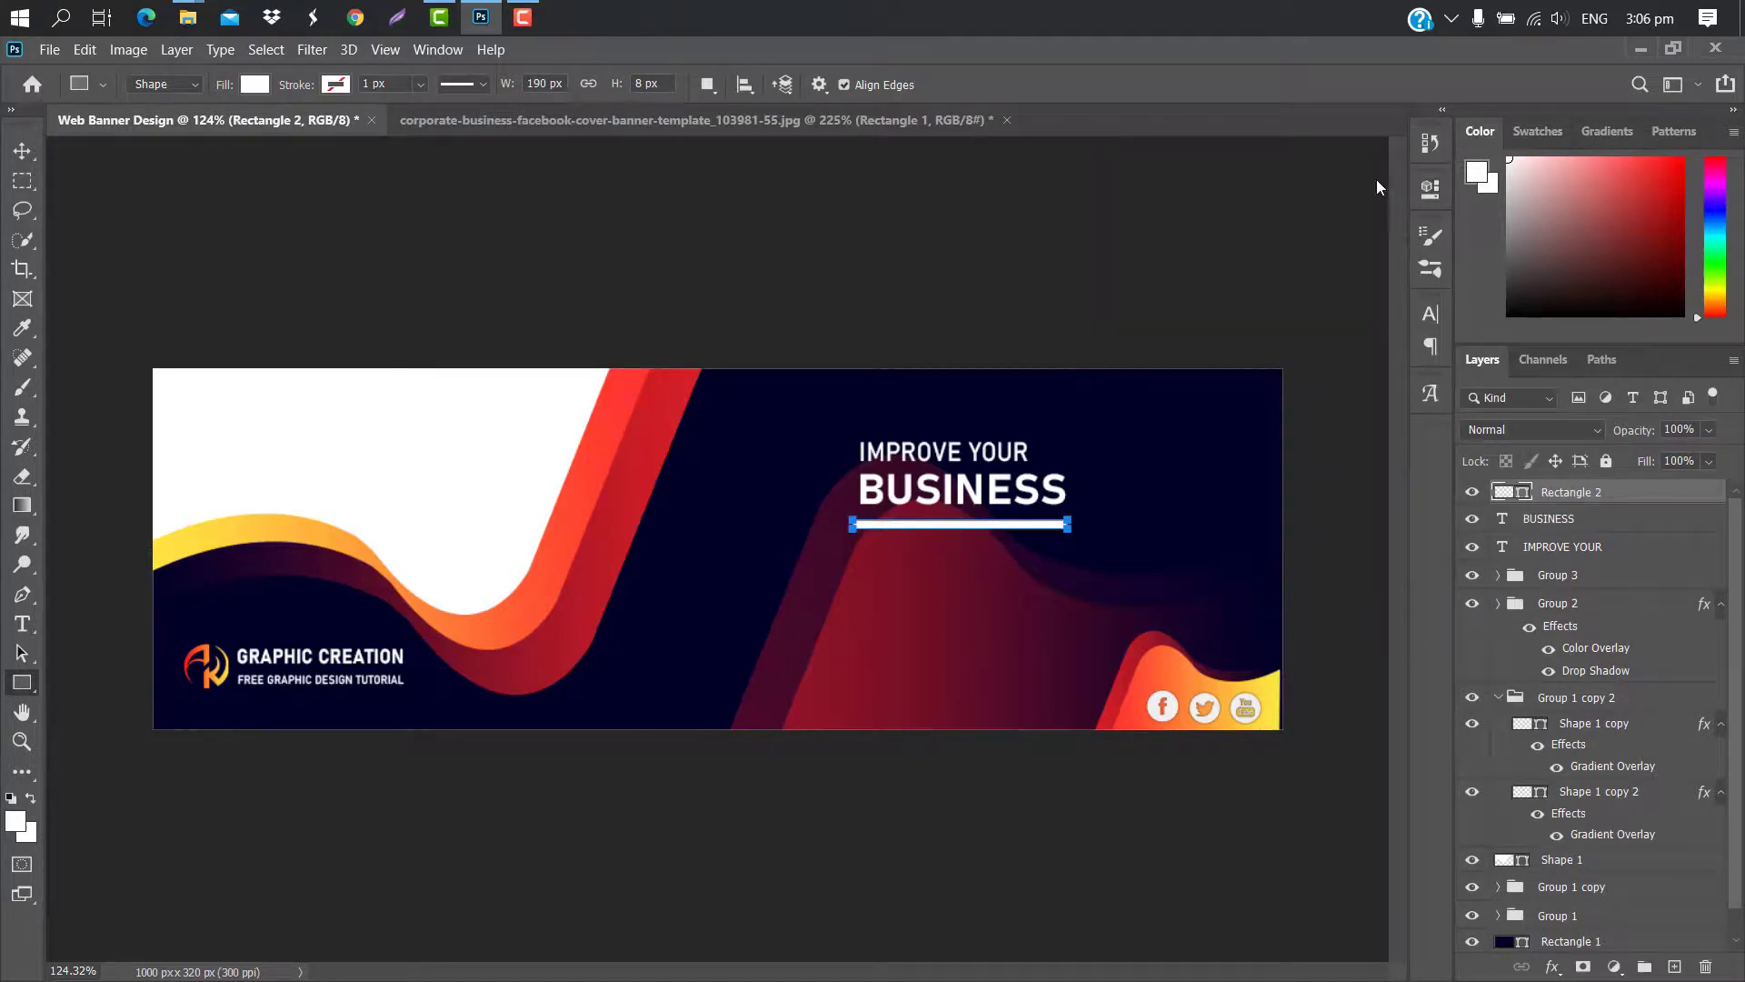
Apply a linear yellow-to-red Gradient Overlay at 180° and 111% scale to the underline bar and narrow it to the width of BUSINESS
double_click(1660, 492)
click(924, 407)
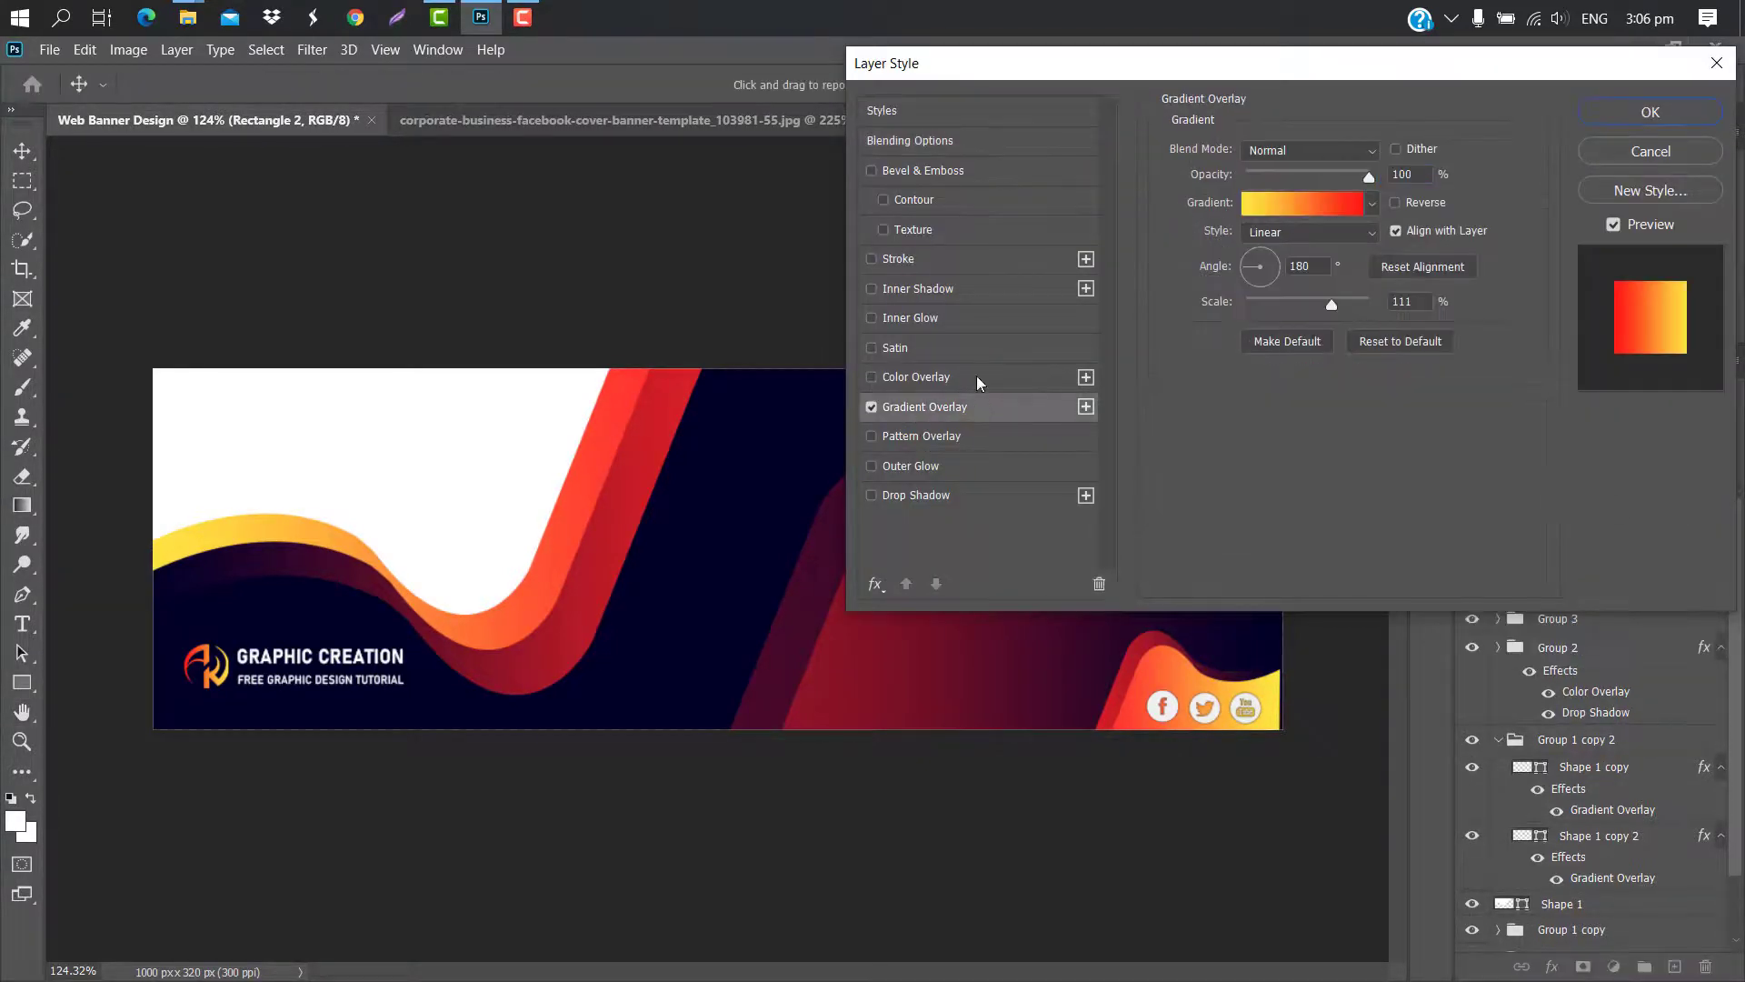
drag(1000, 74, 1044, 65)
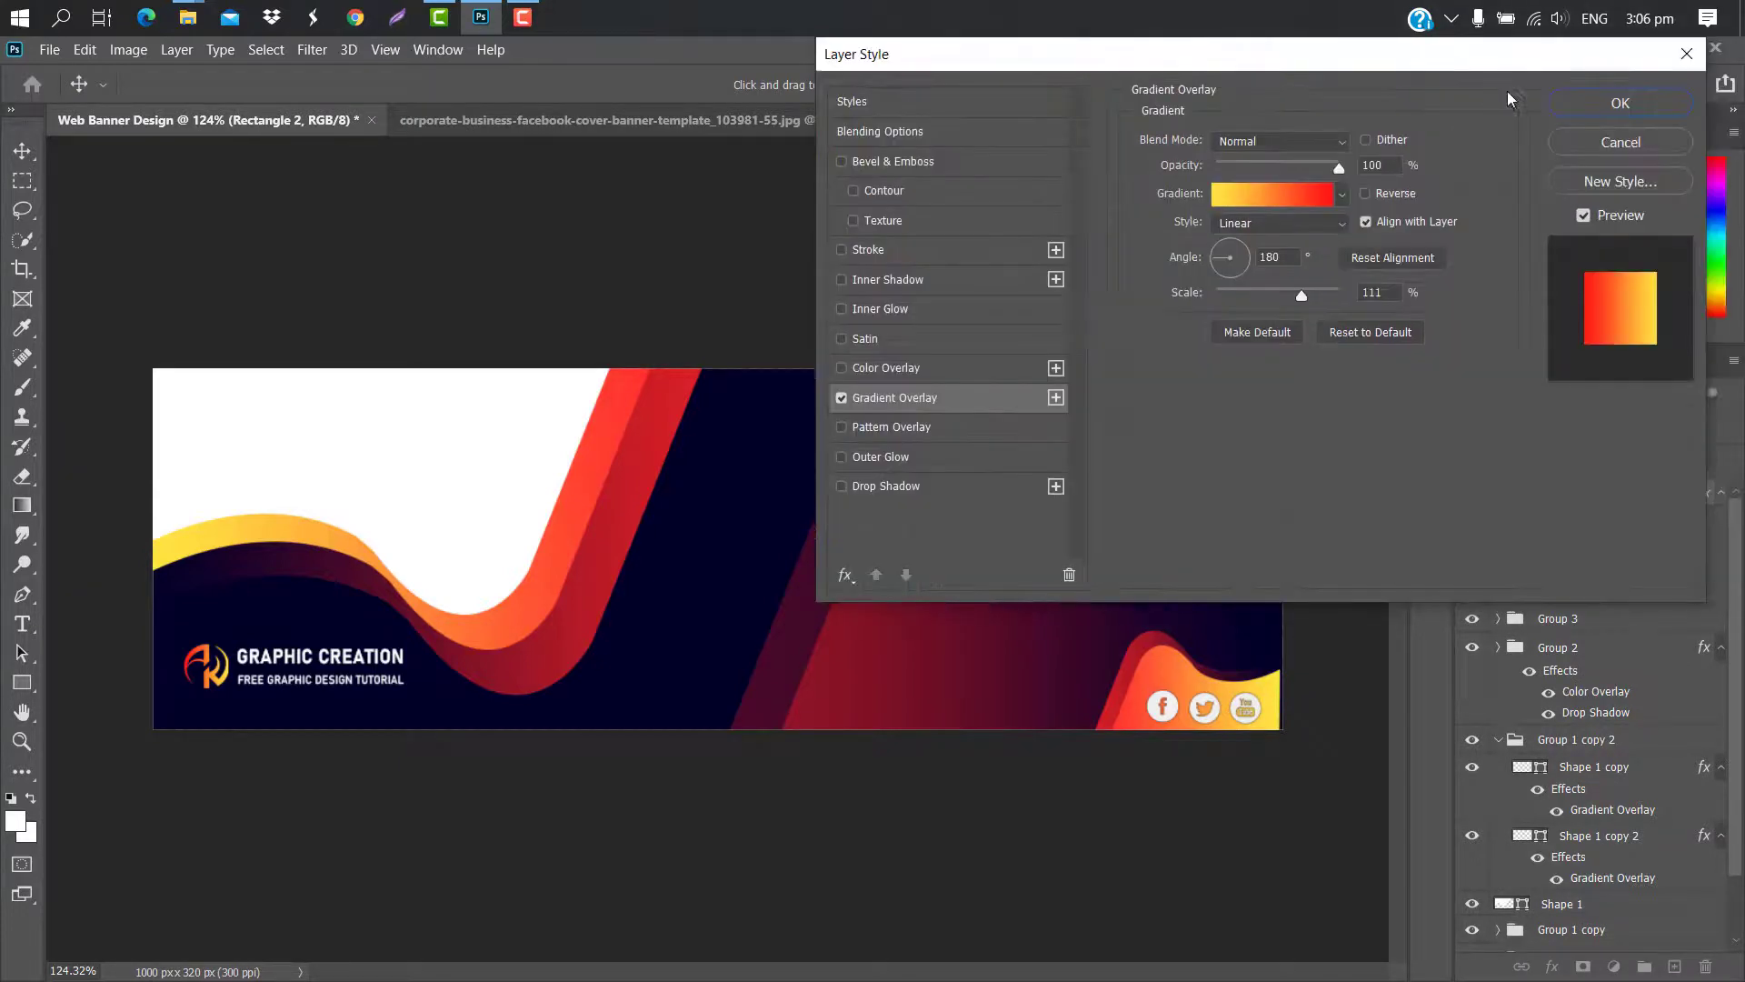
click(1620, 102)
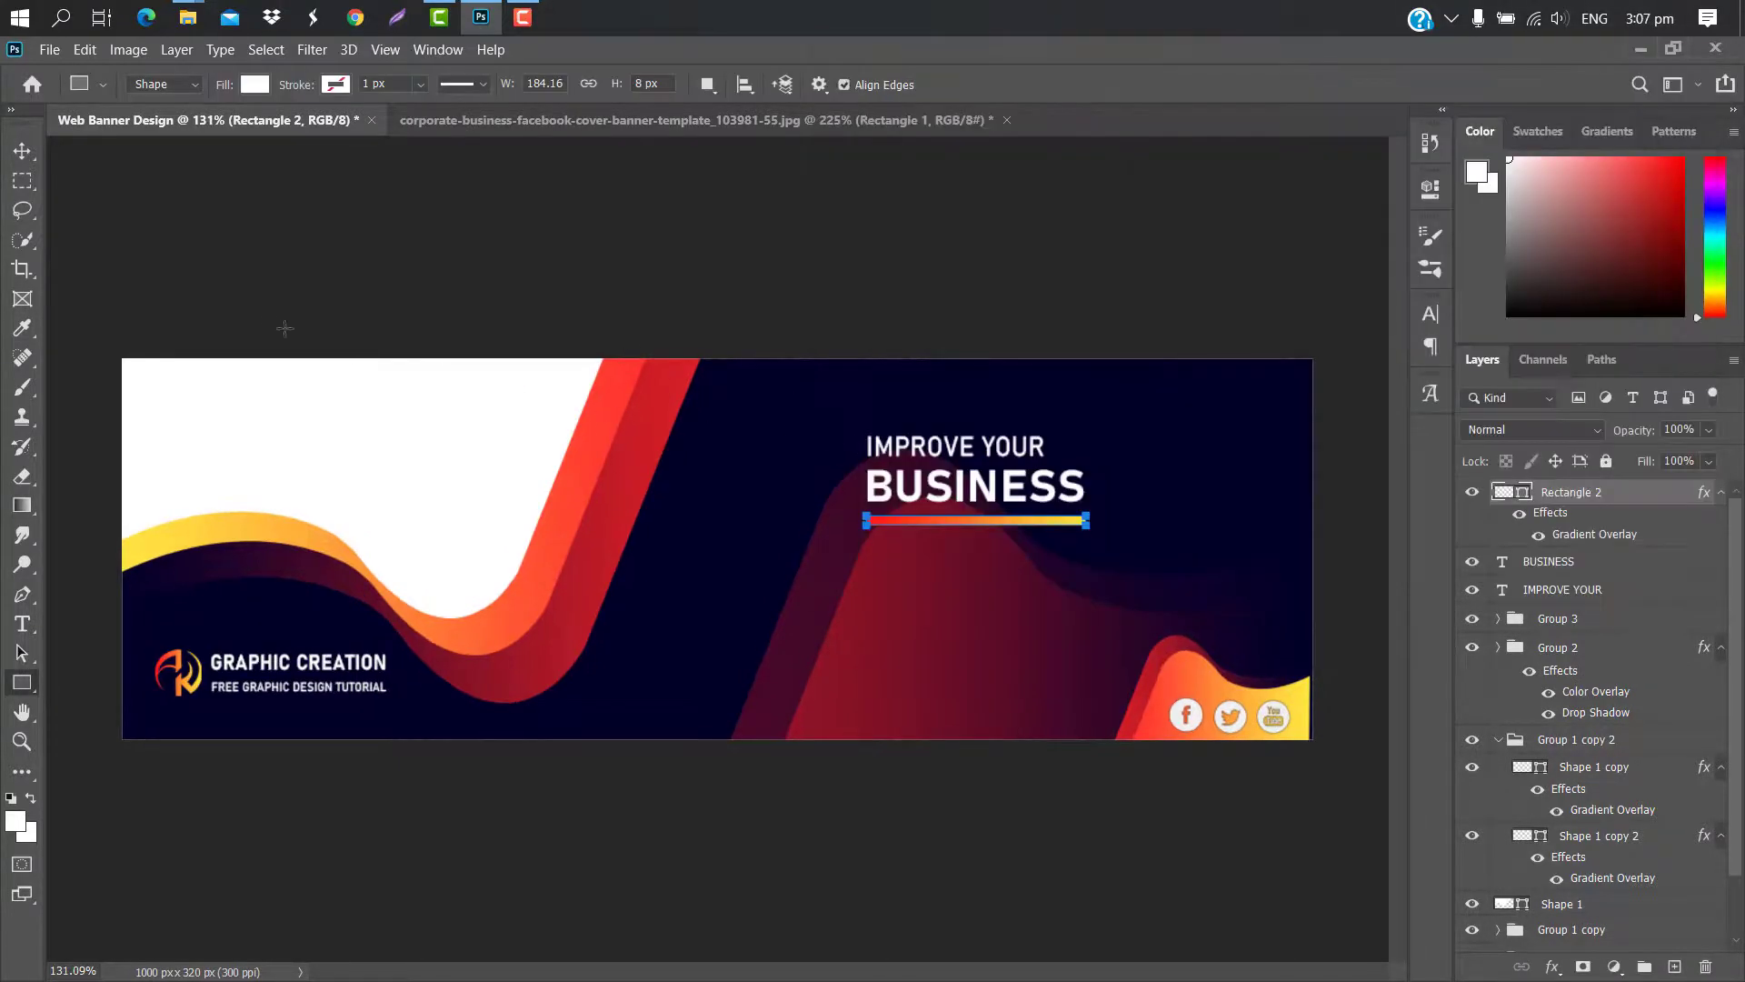
Add a paragraph text box with Lorem ipsum placeholder text below the gradient underline
click(21, 151)
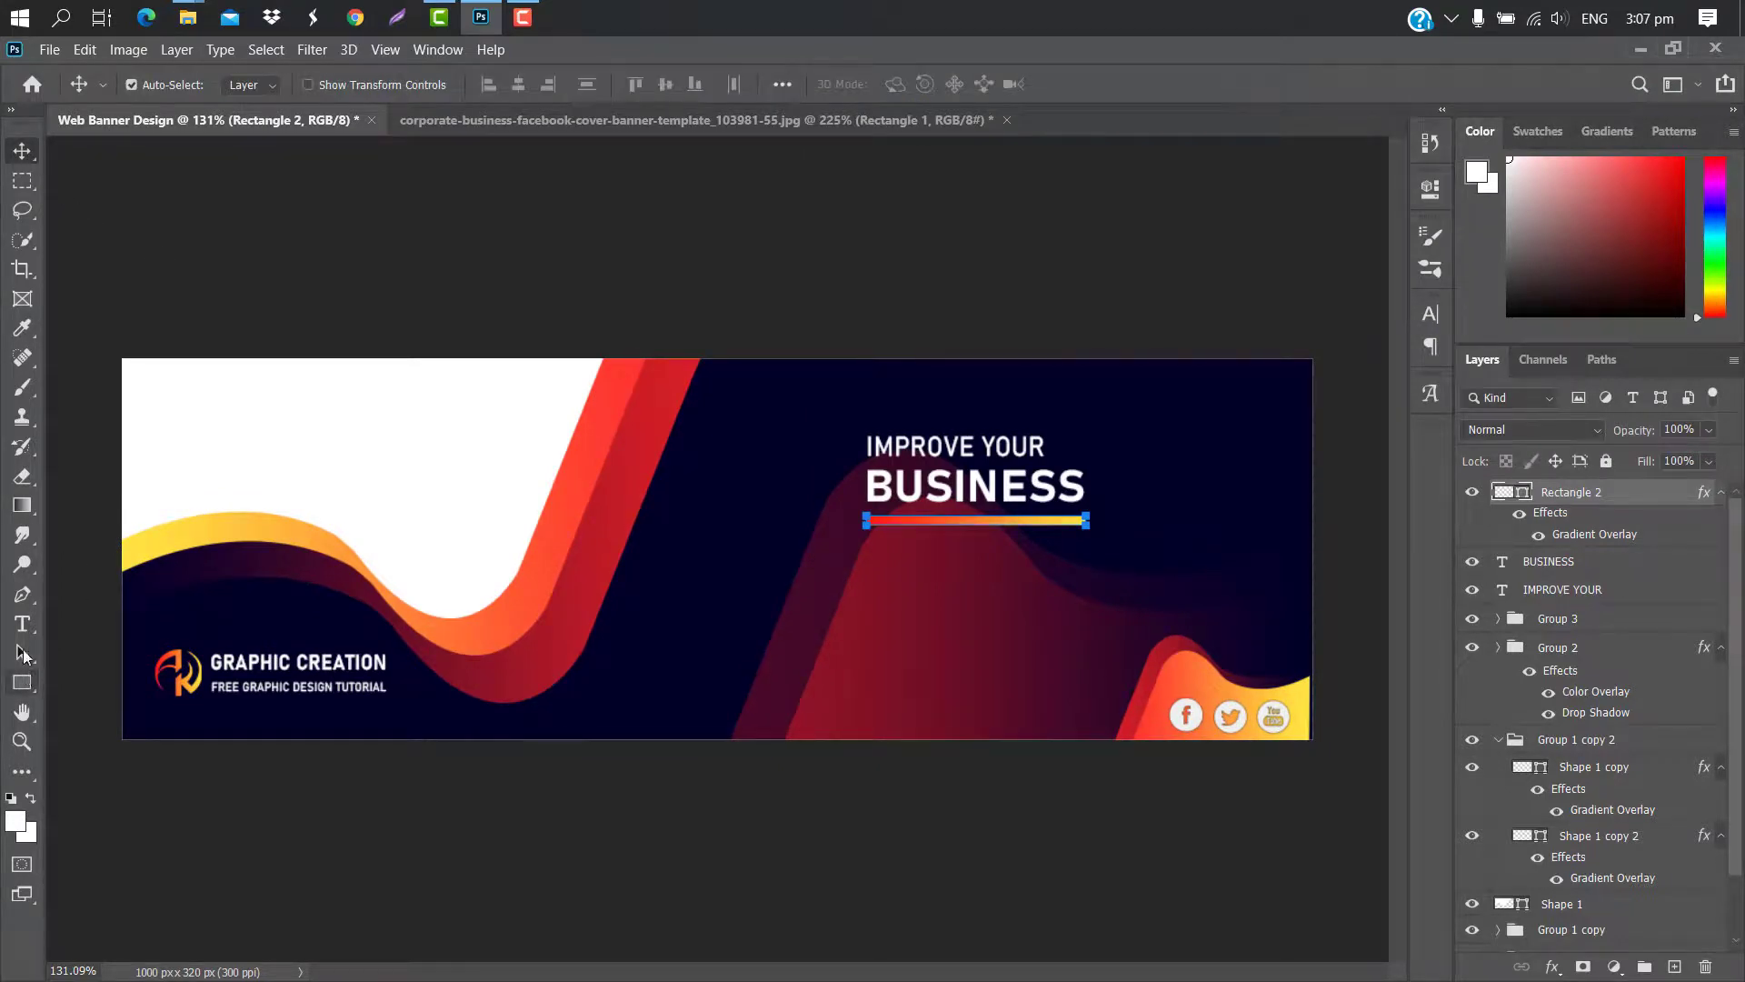
click(20, 627)
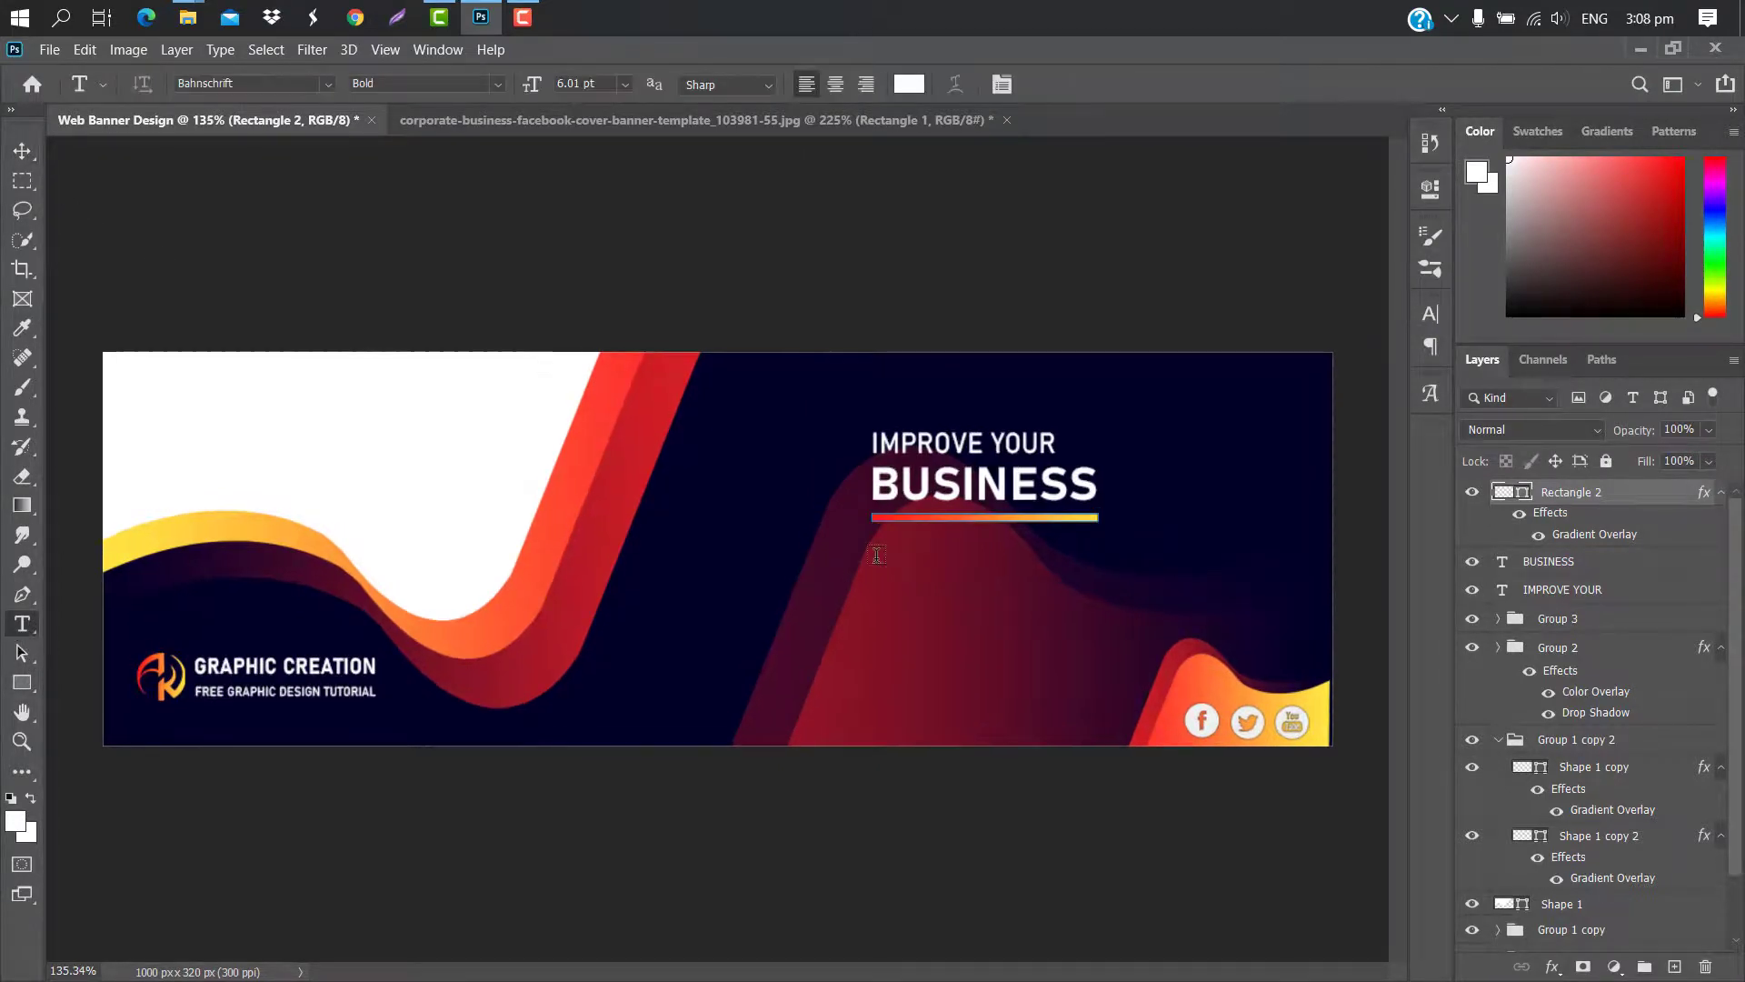
drag(875, 557, 1104, 621)
key(Escape)
Set the placeholder paragraph to the Regular weight at 4.01 pt
click(497, 84)
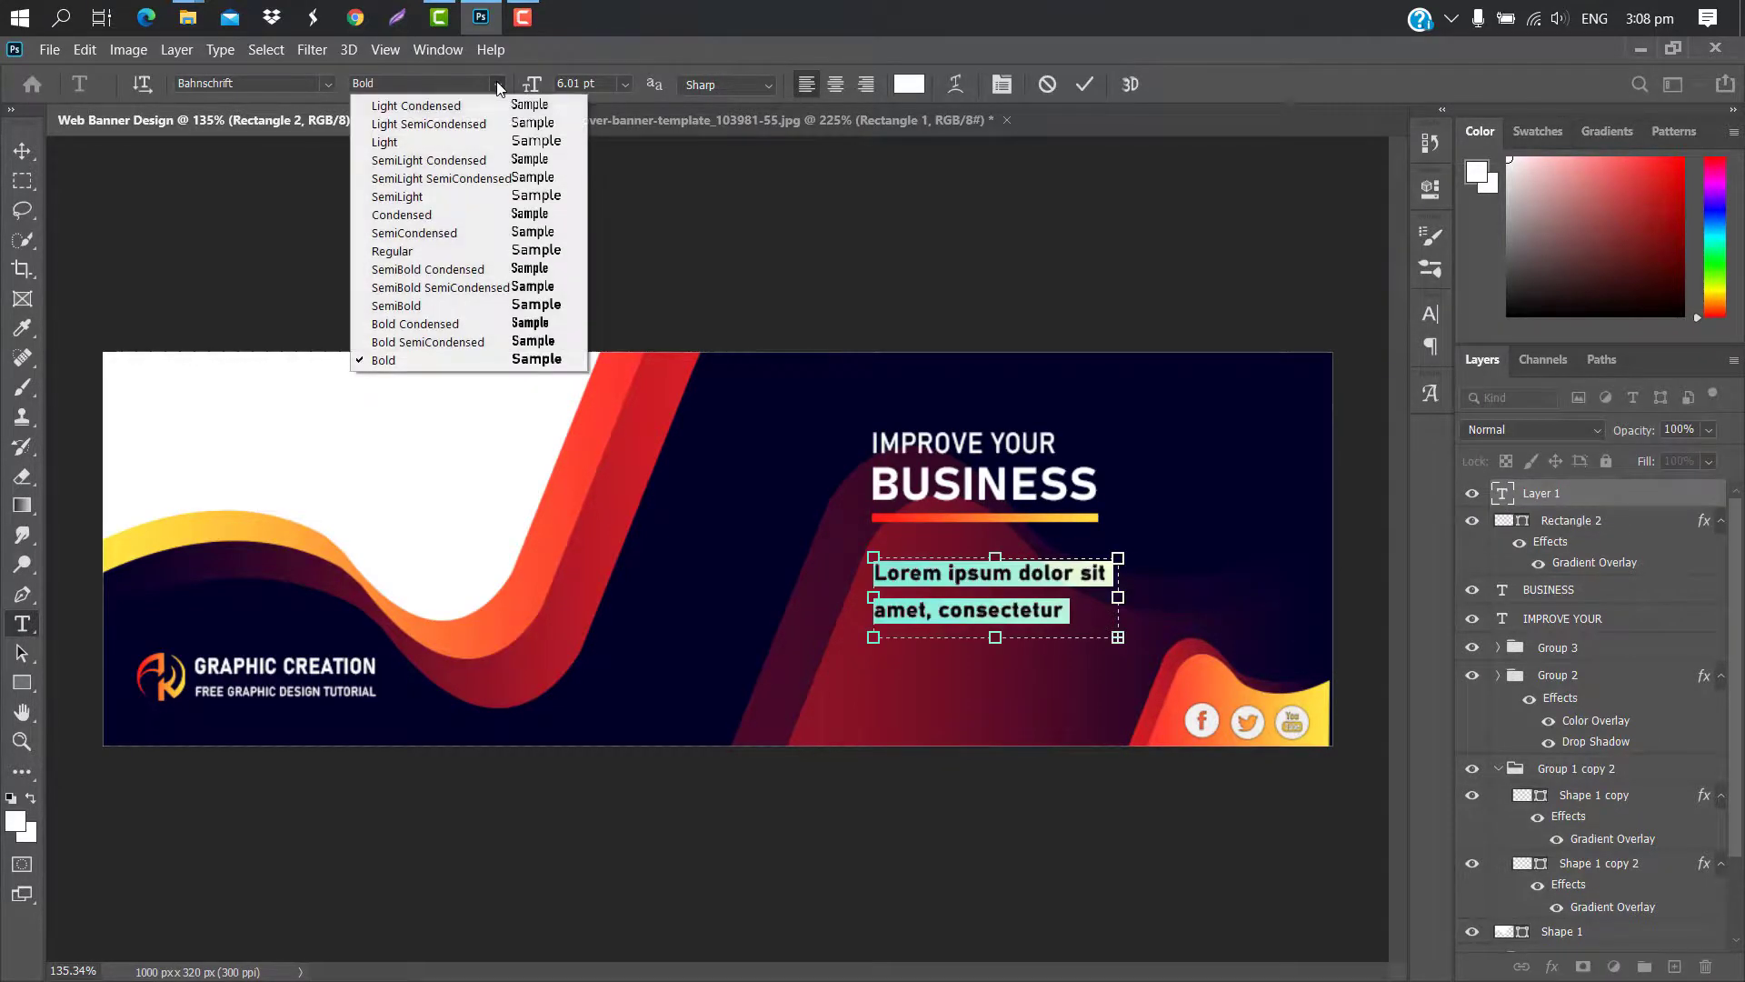
click(413, 253)
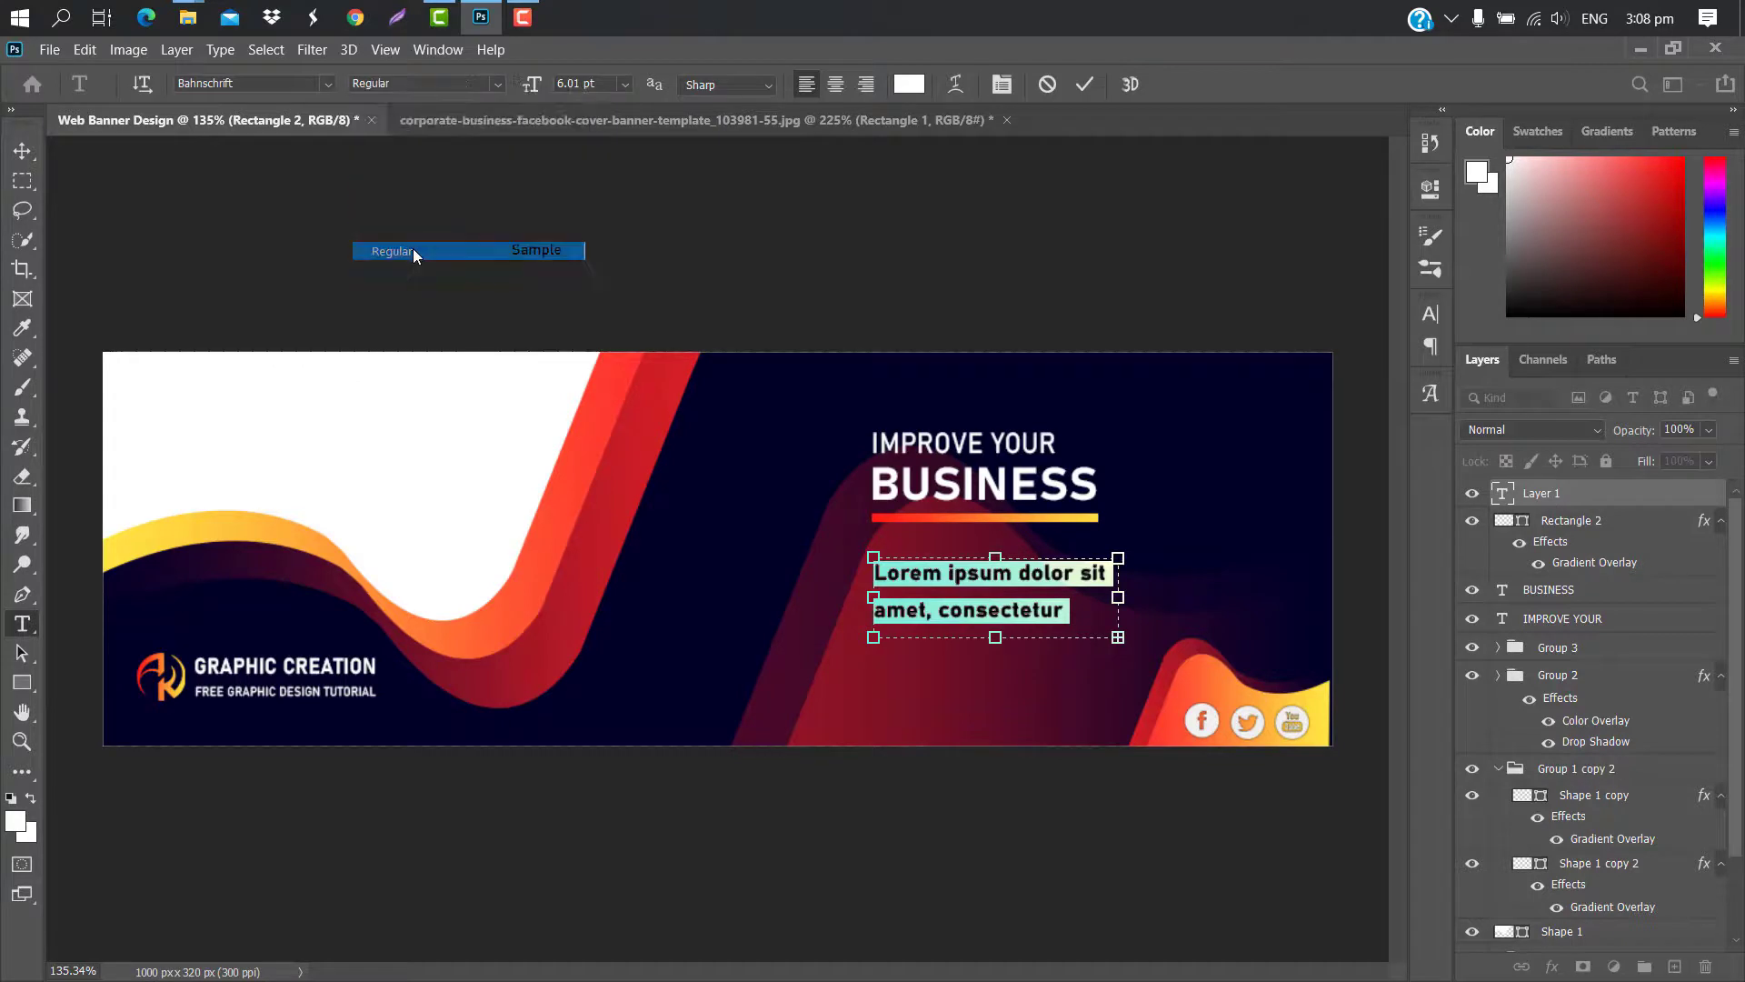
drag(532, 84, 518, 83)
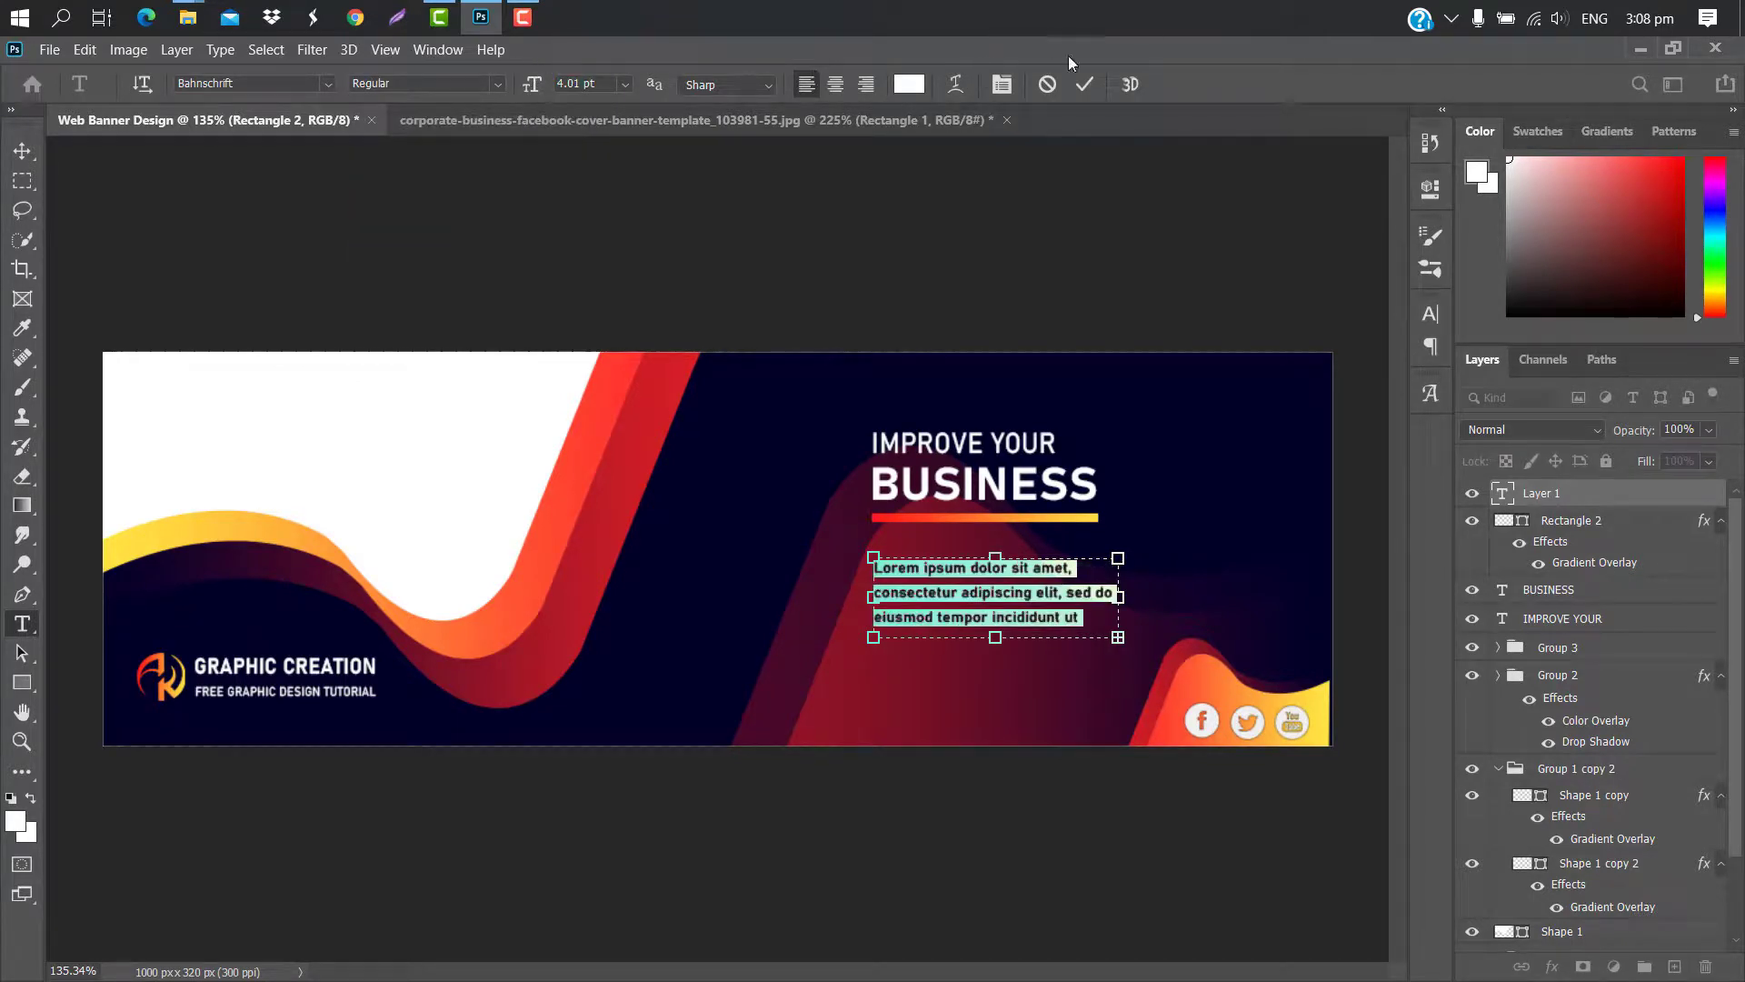
click(1088, 85)
Move the placeholder paragraph slightly up and scale it to 92.09% so it fits the underline's width
key(ctrl+t)
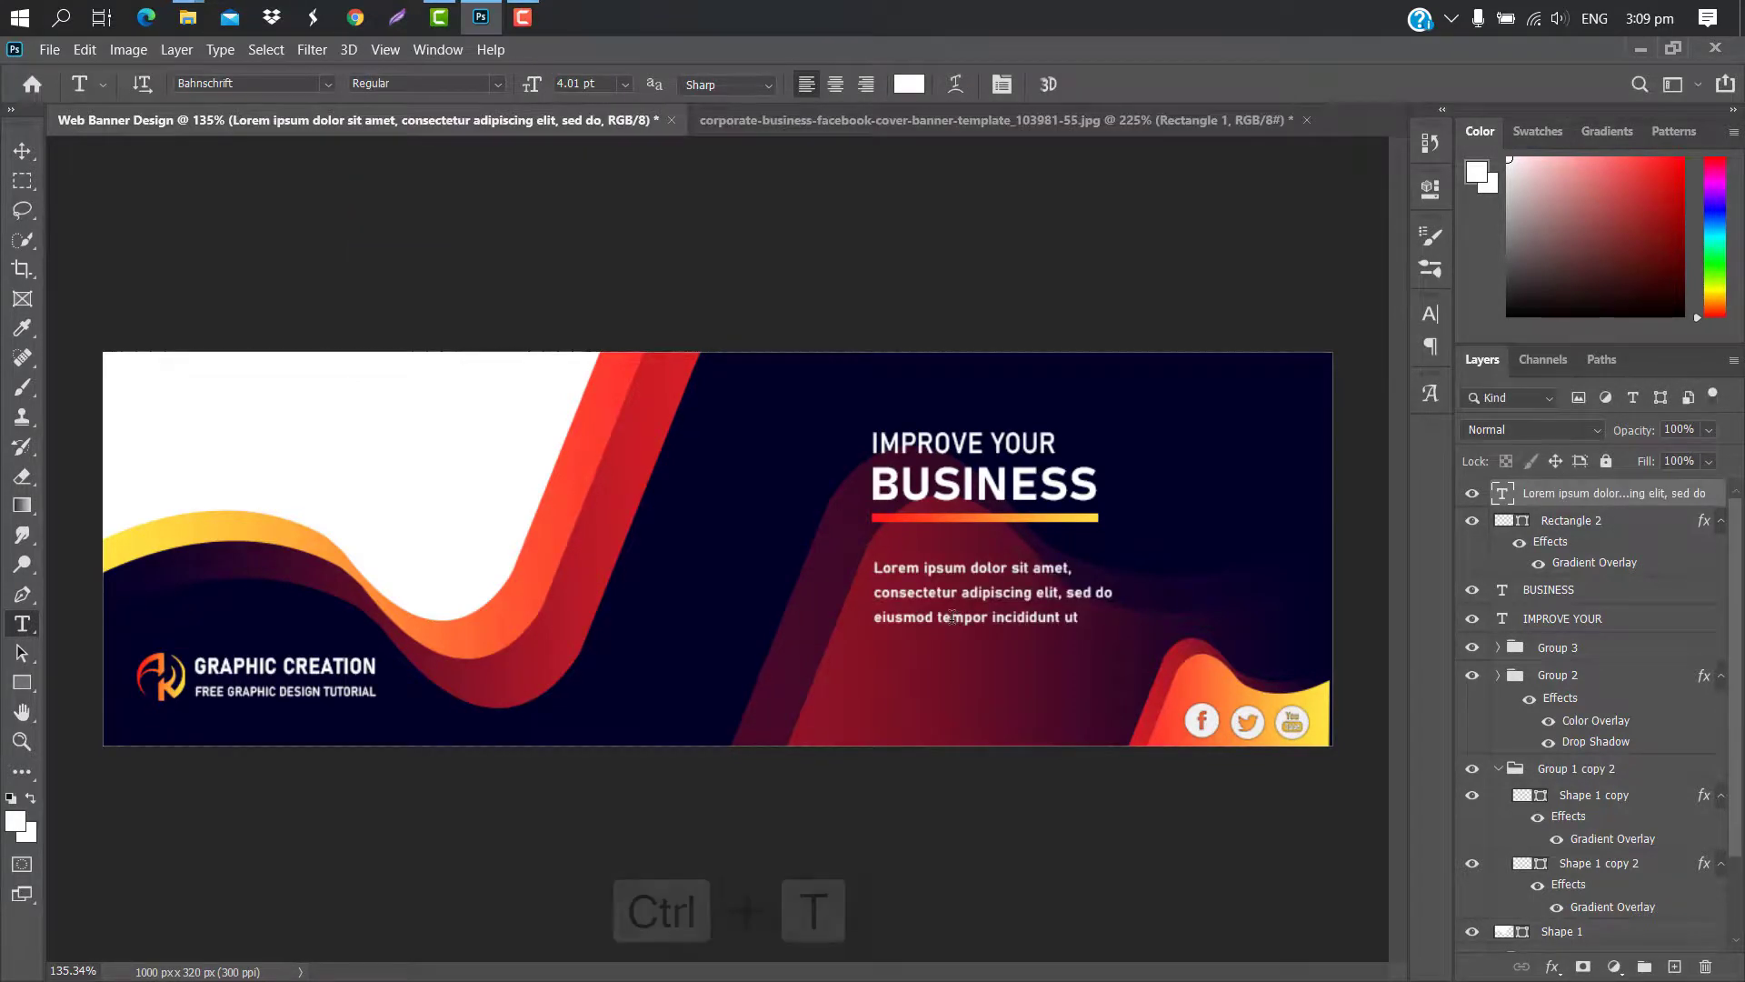
drag(1008, 604, 1008, 596)
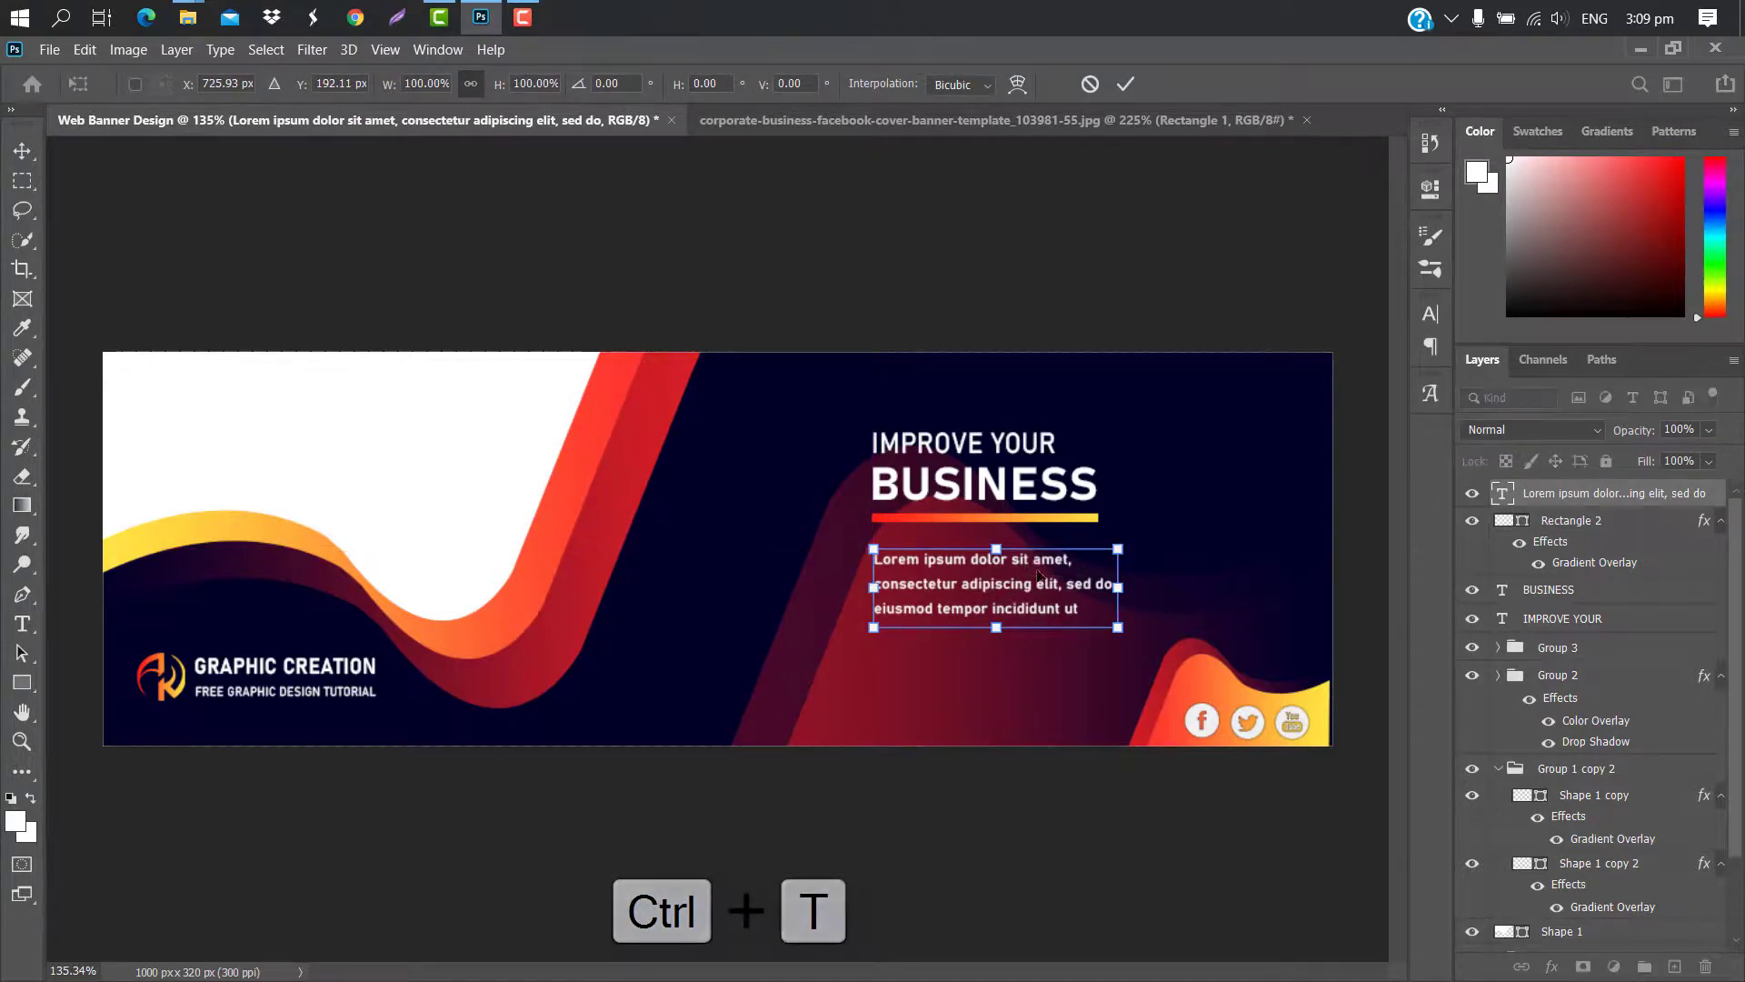
drag(1117, 628, 1097, 622)
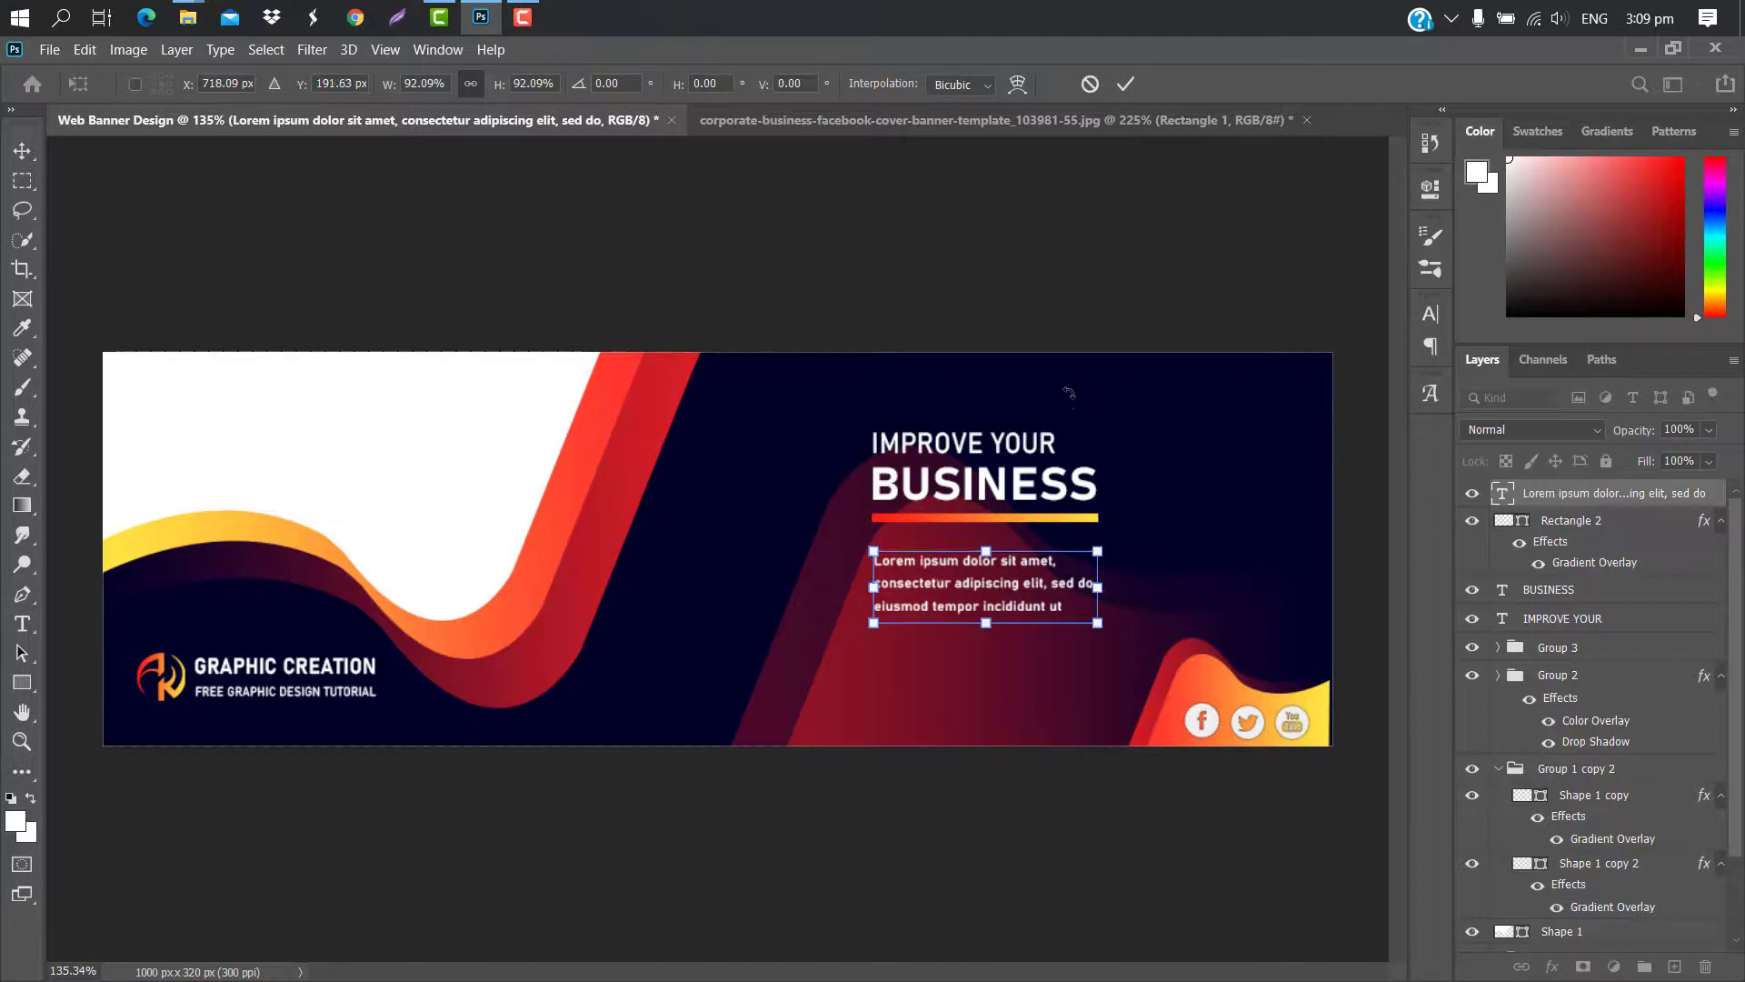
click(1125, 84)
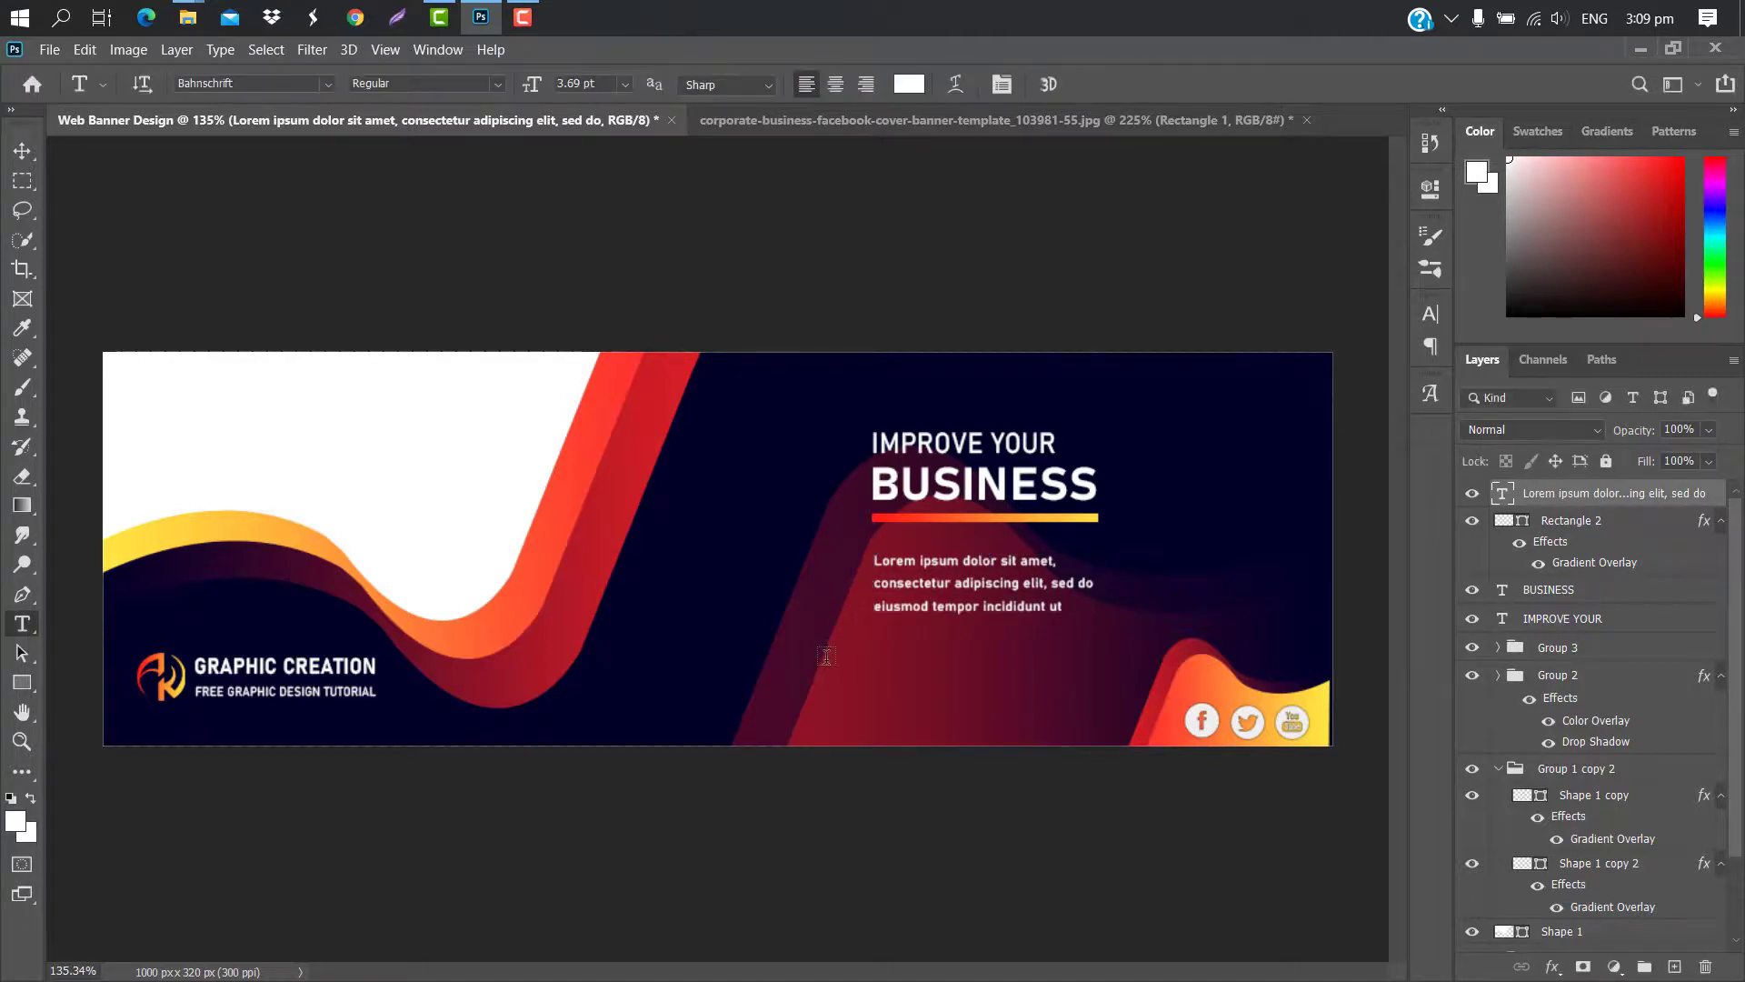
click(826, 656)
key(BackSpace)
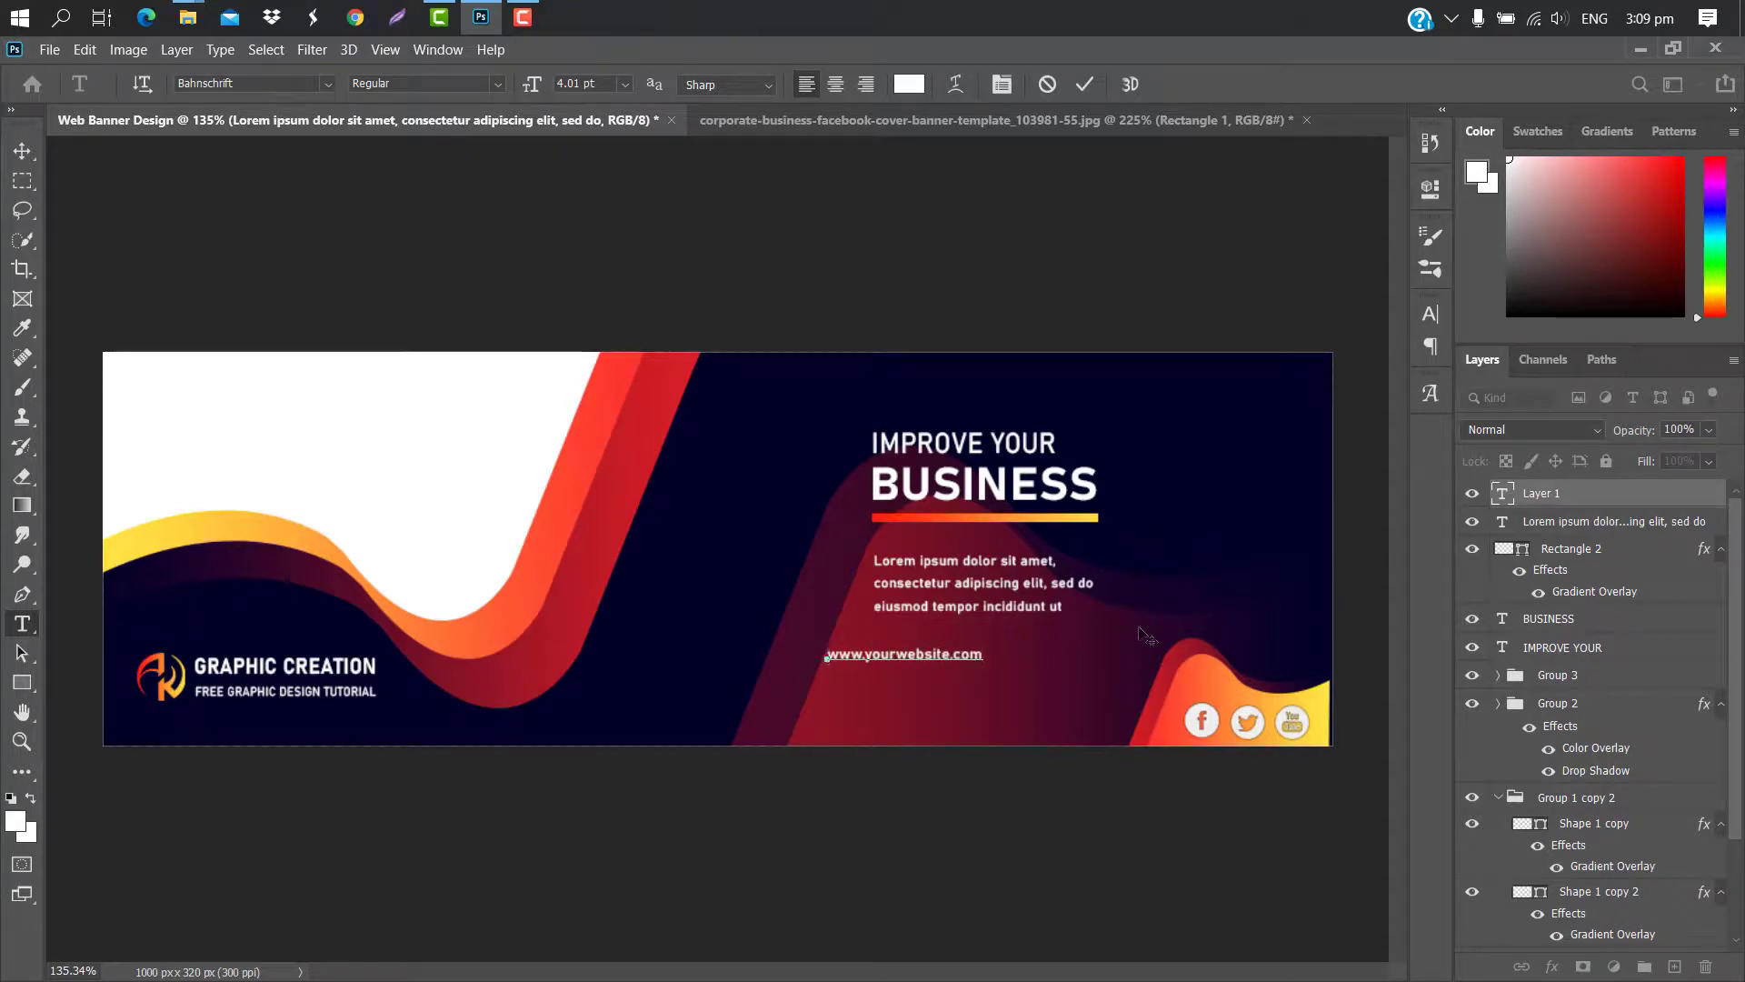
click(1084, 87)
Scale the web address to 144.61% and align it beneath the paragraph so it spans the gradient underline's width
key(ctrl+t)
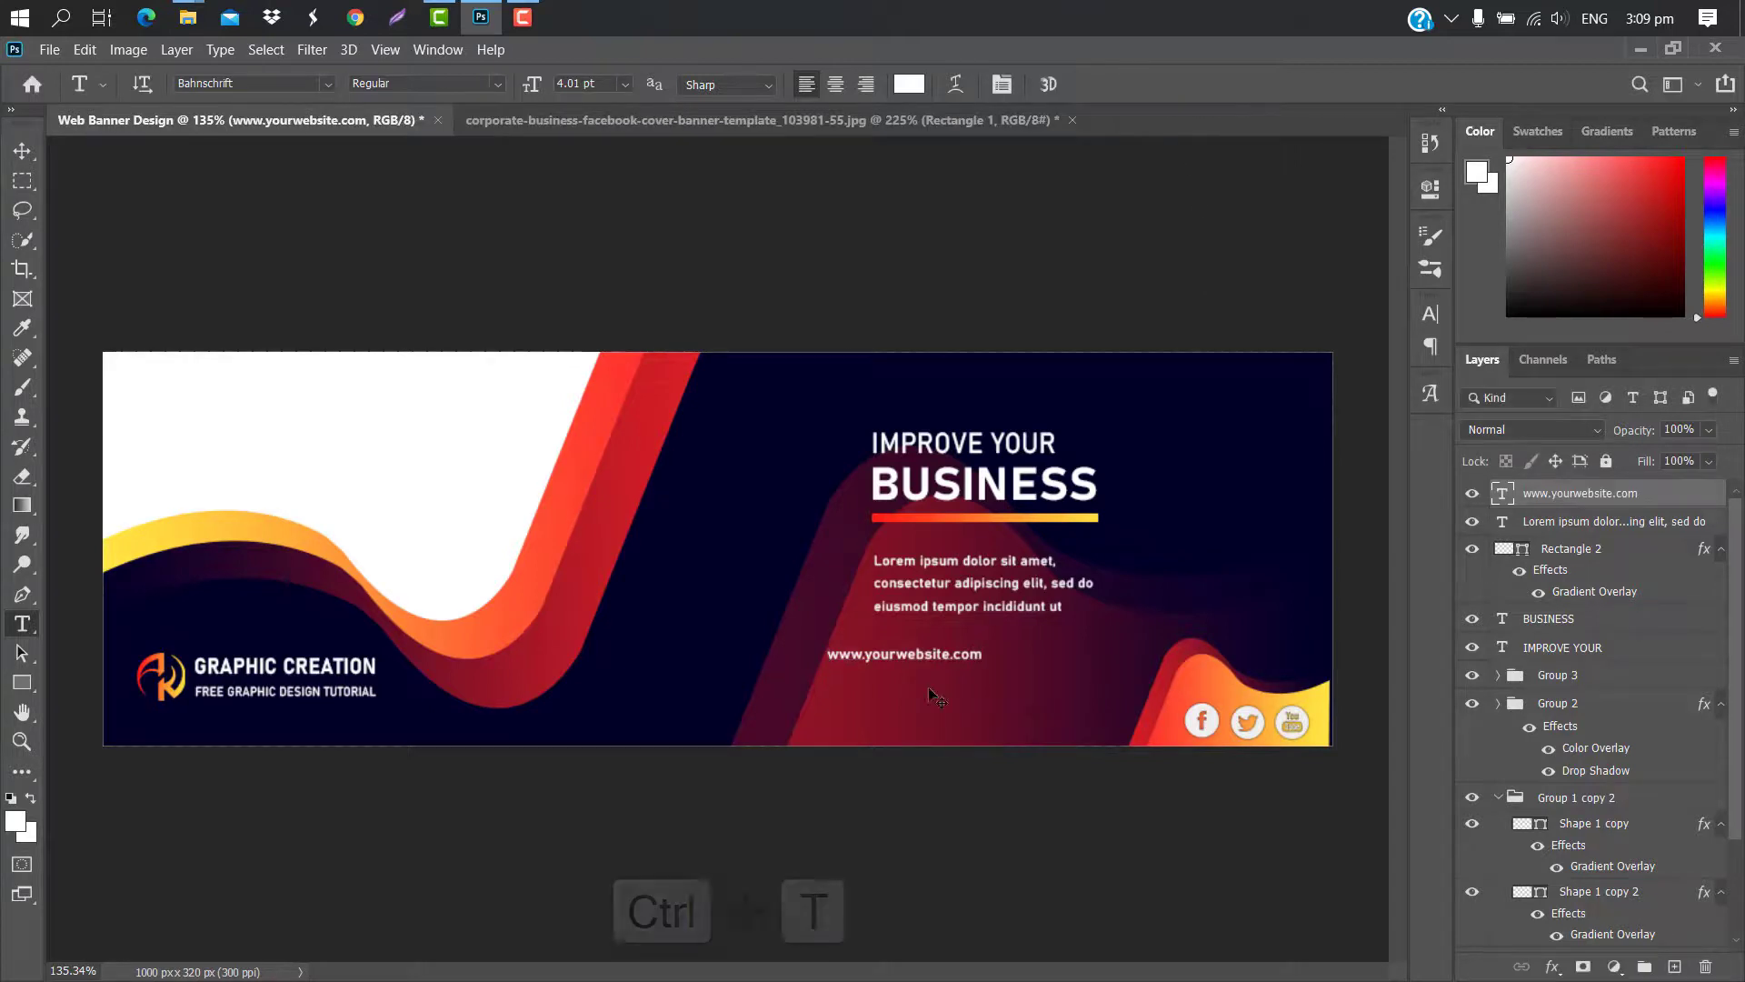
drag(986, 654, 1065, 652)
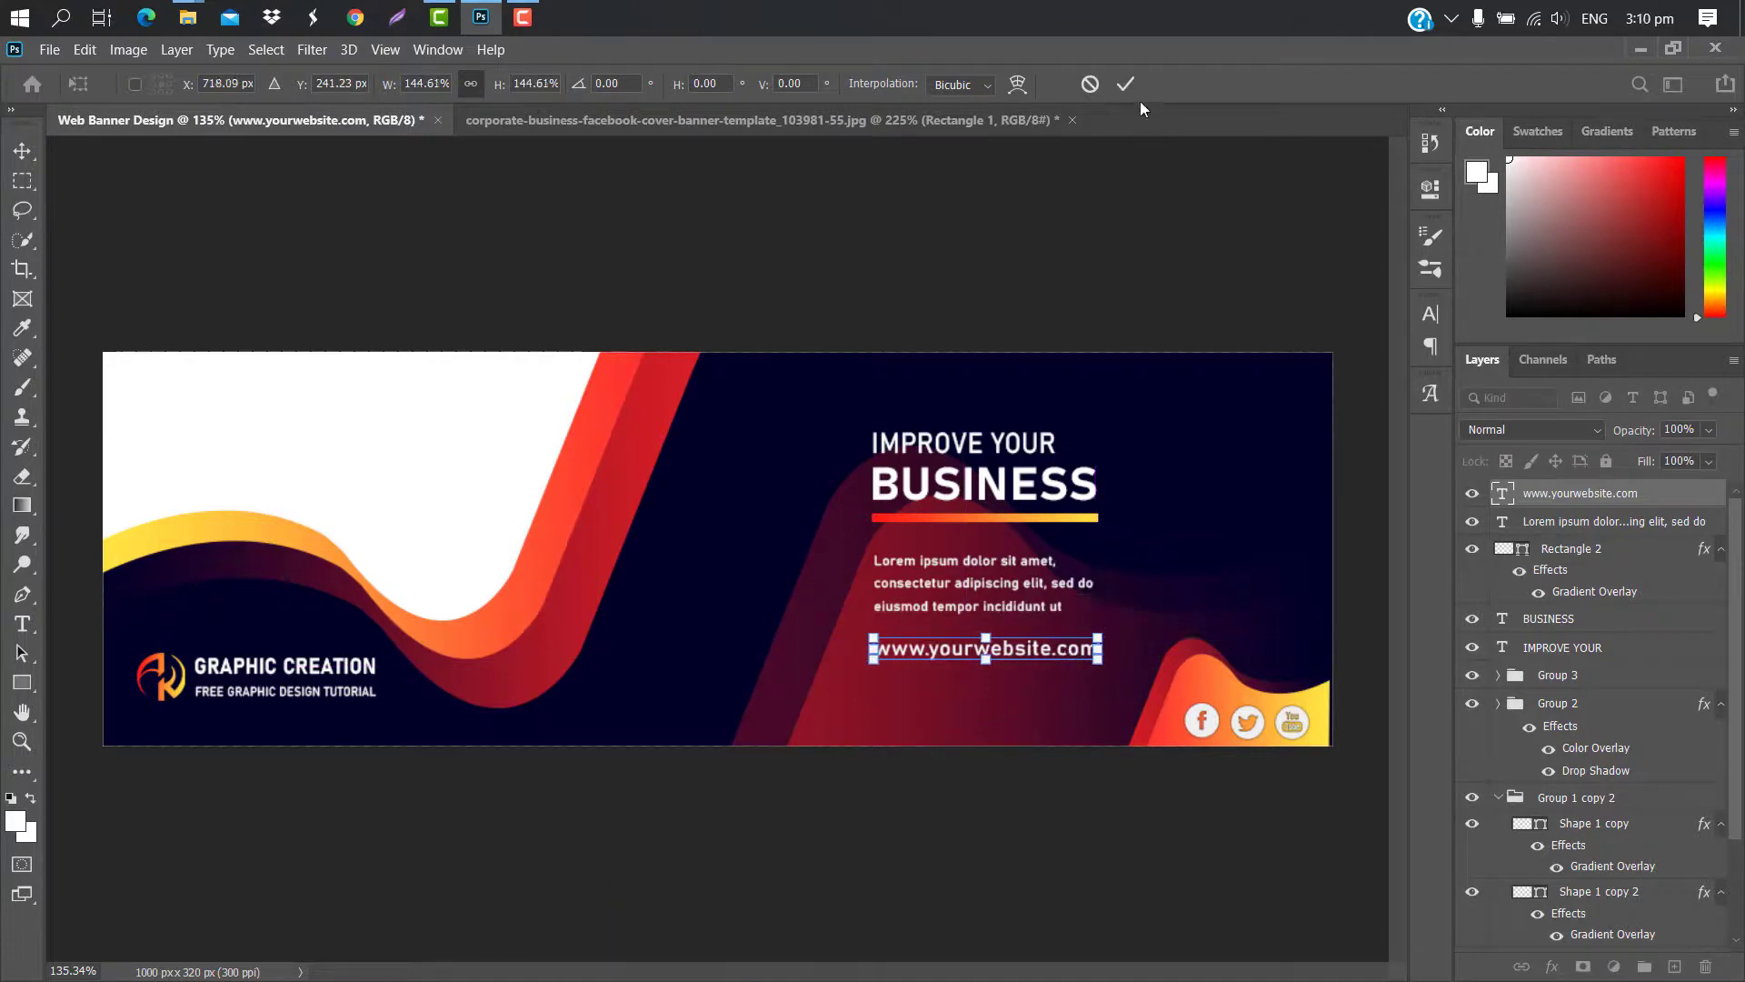
click(1125, 83)
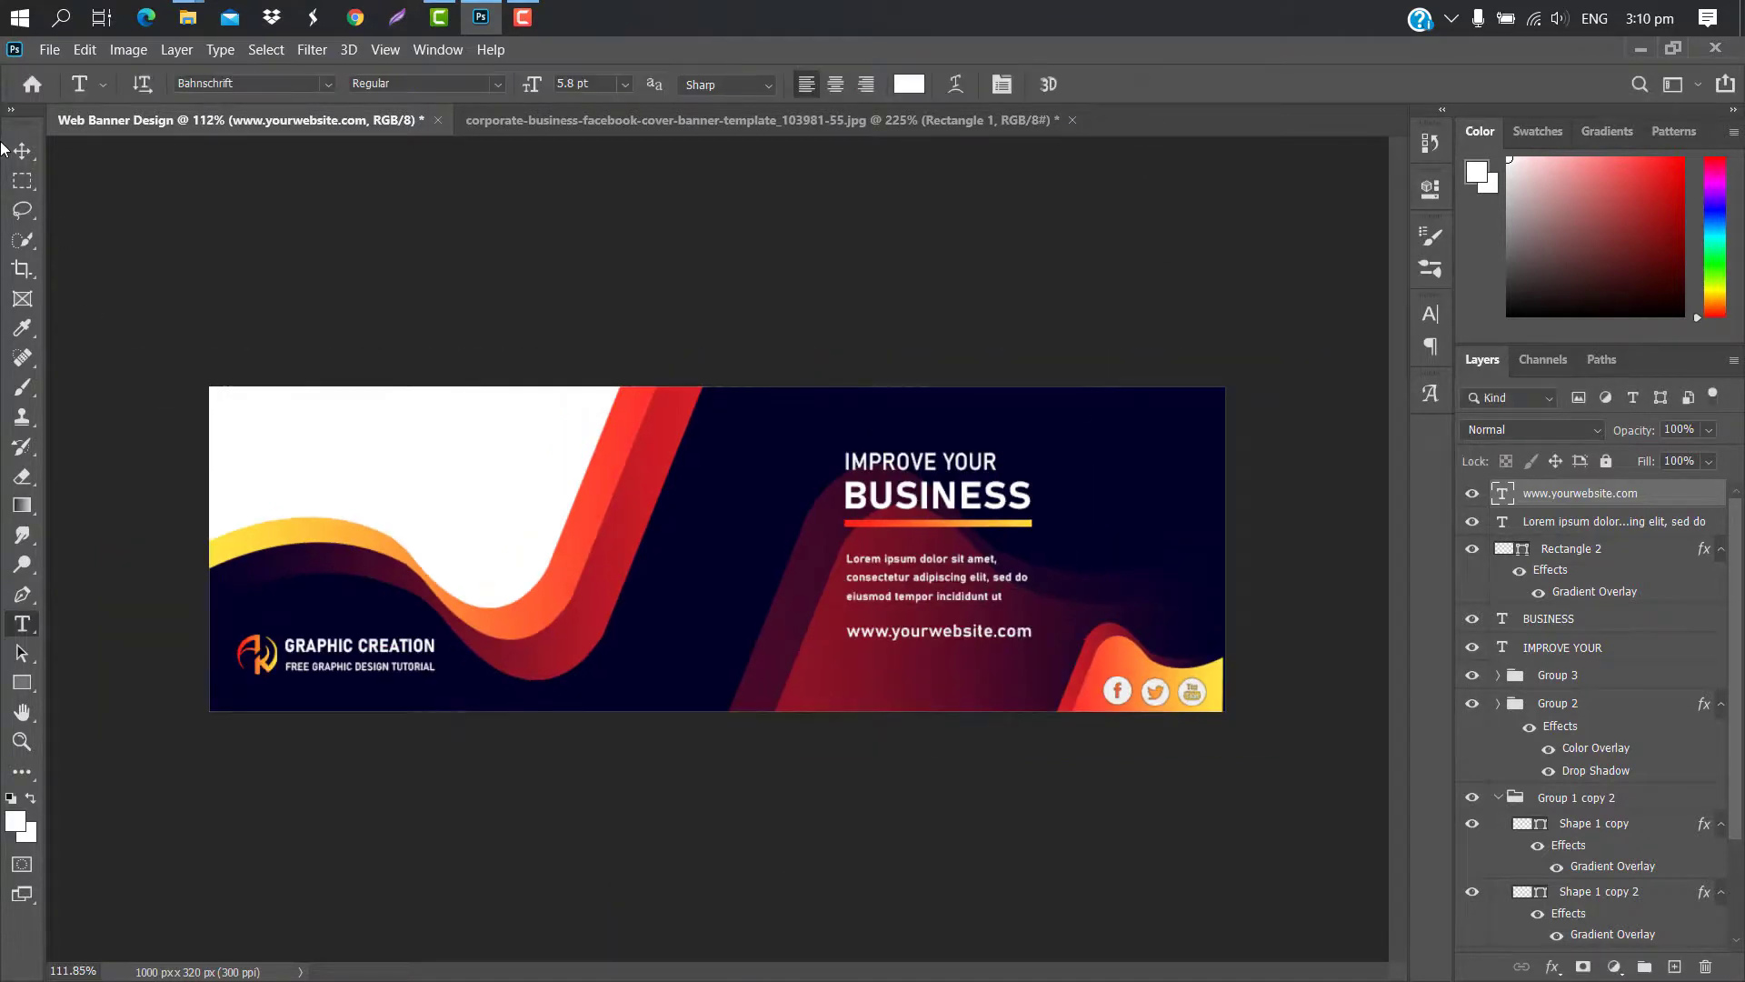
Place the virtual-receptionist-6 photo directly above the white shape's layer, cover the white area, and clip it to that shape
click(22, 150)
click(495, 455)
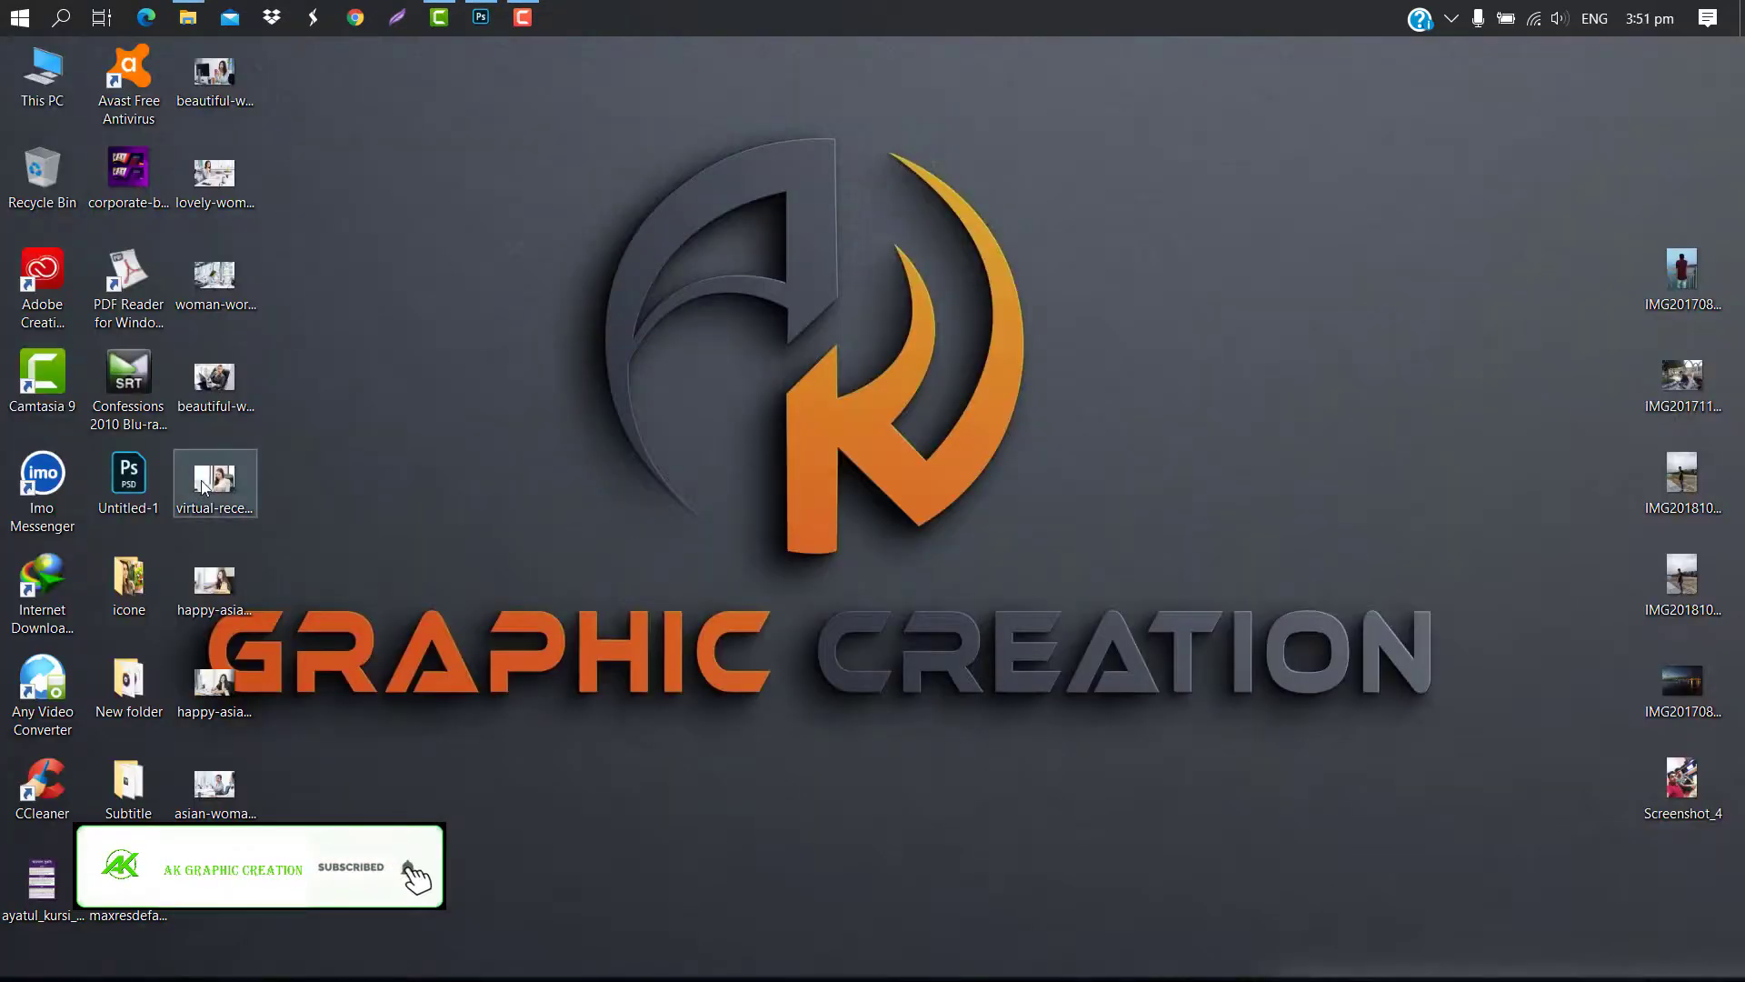
drag(213, 477, 494, 467)
drag(738, 443, 467, 418)
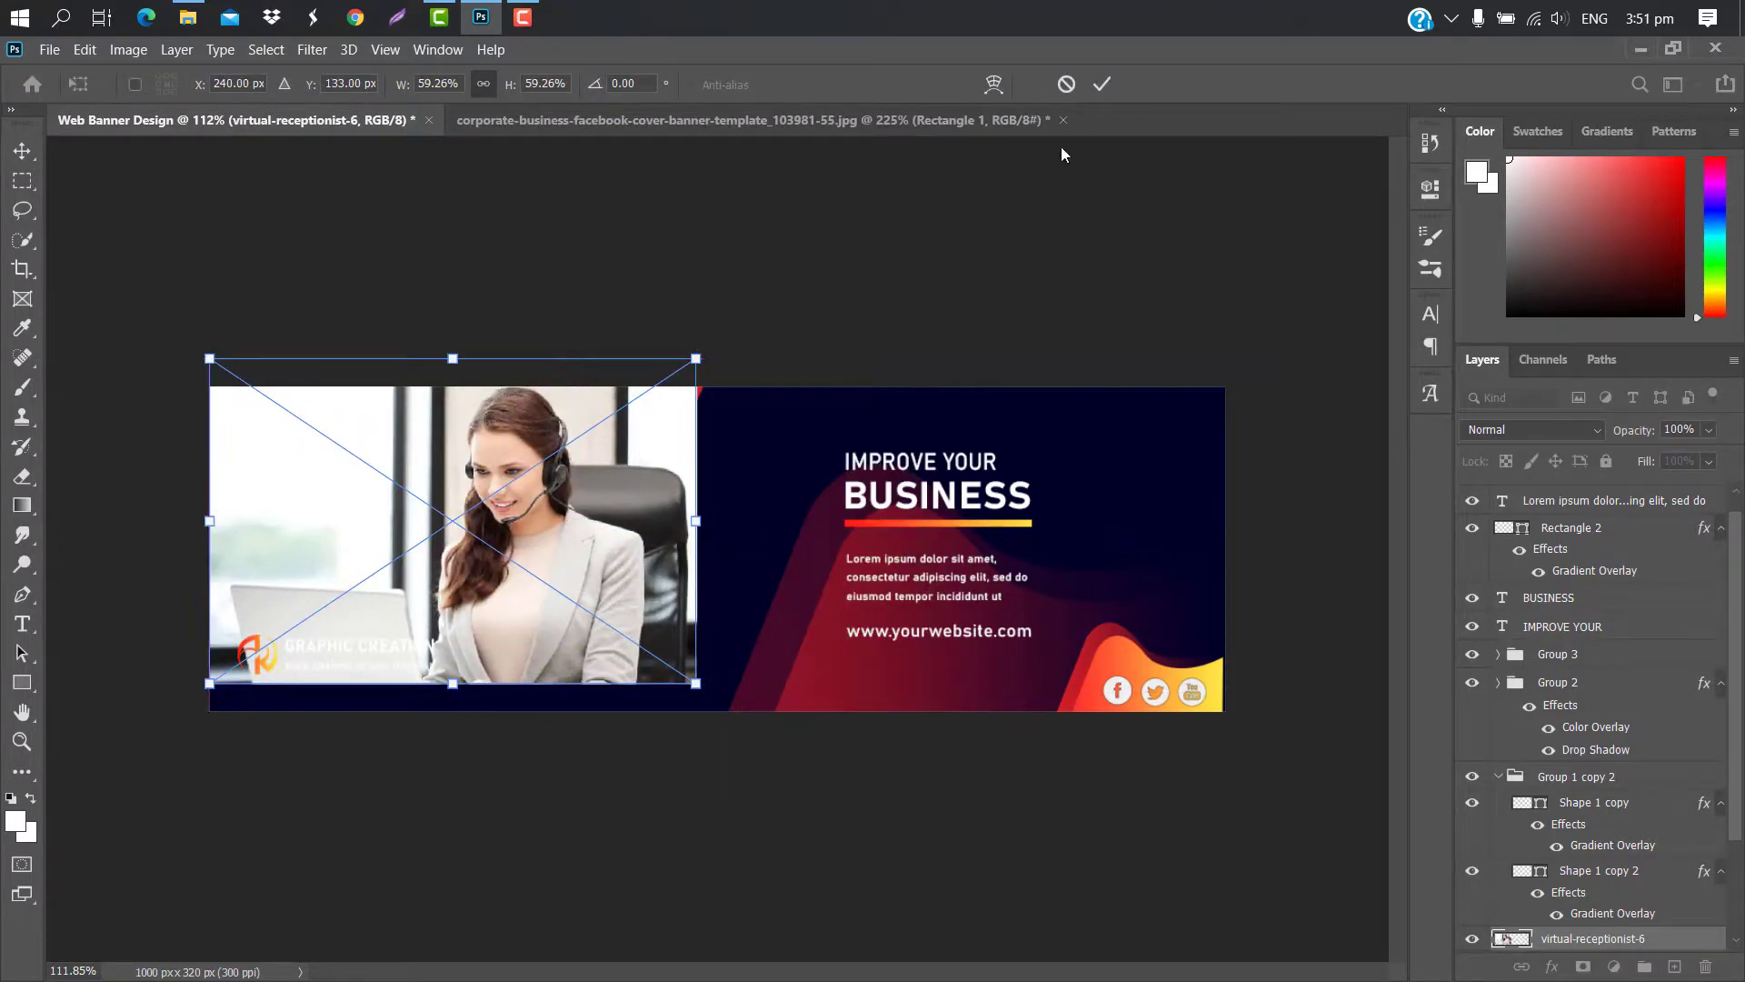
click(1102, 84)
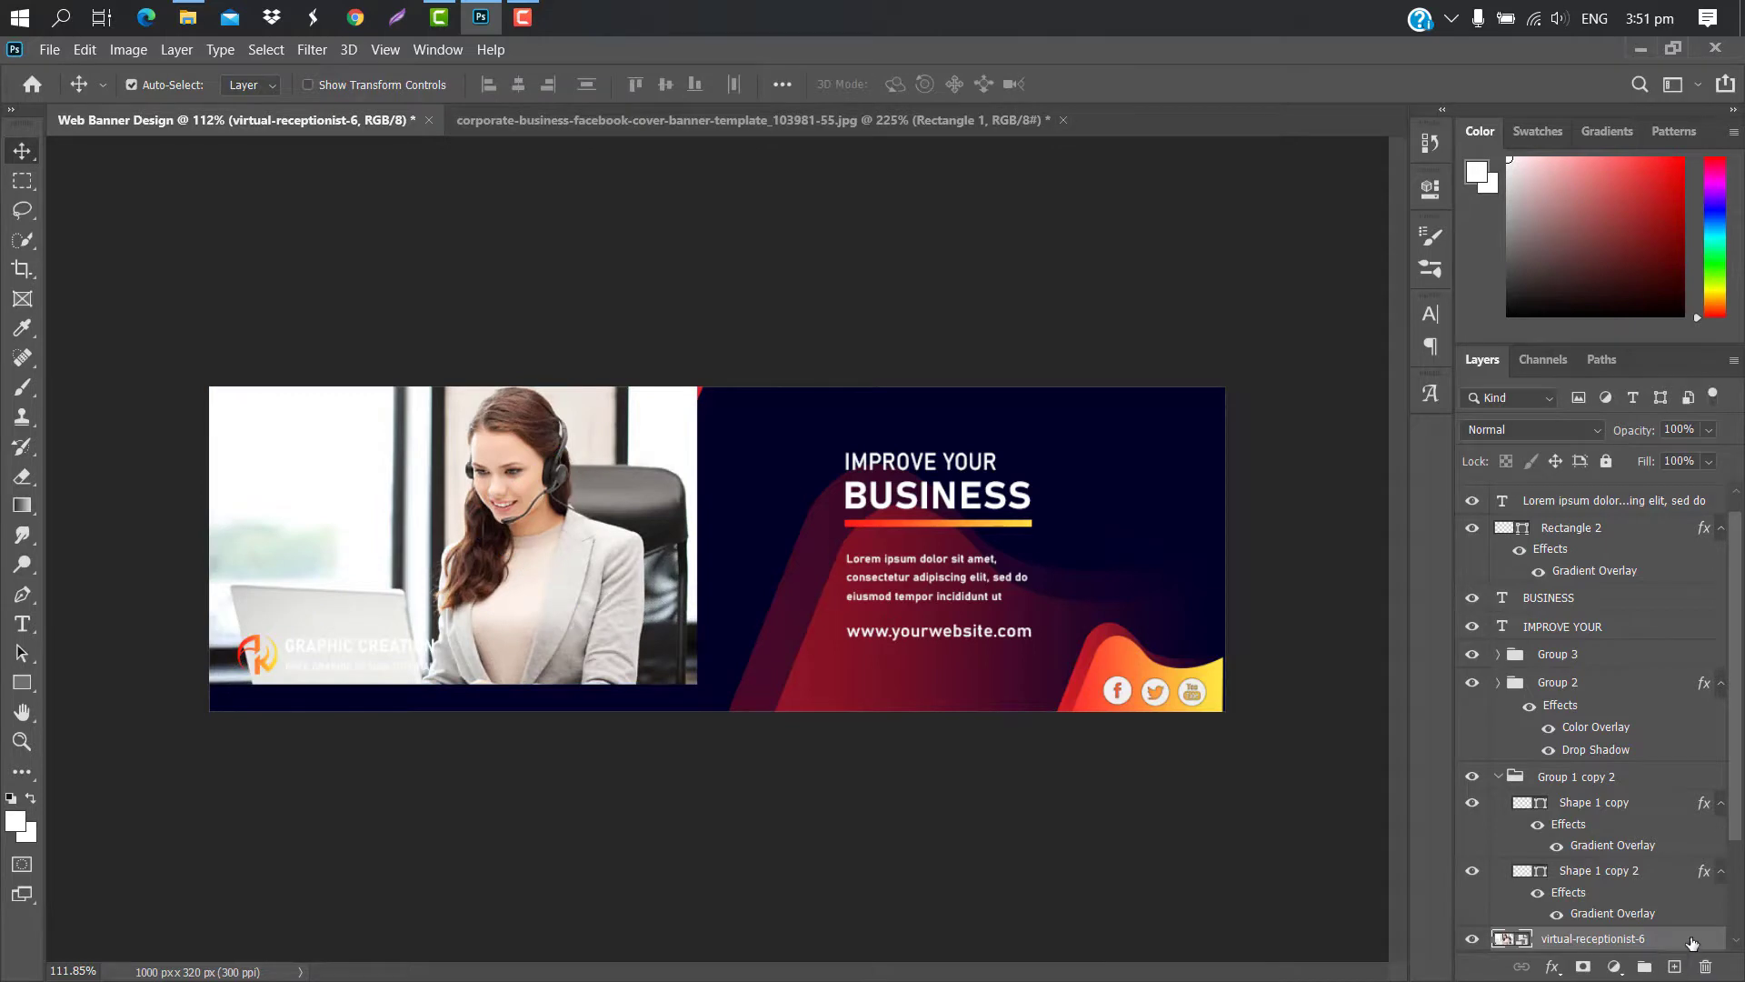
right_click(1691, 942)
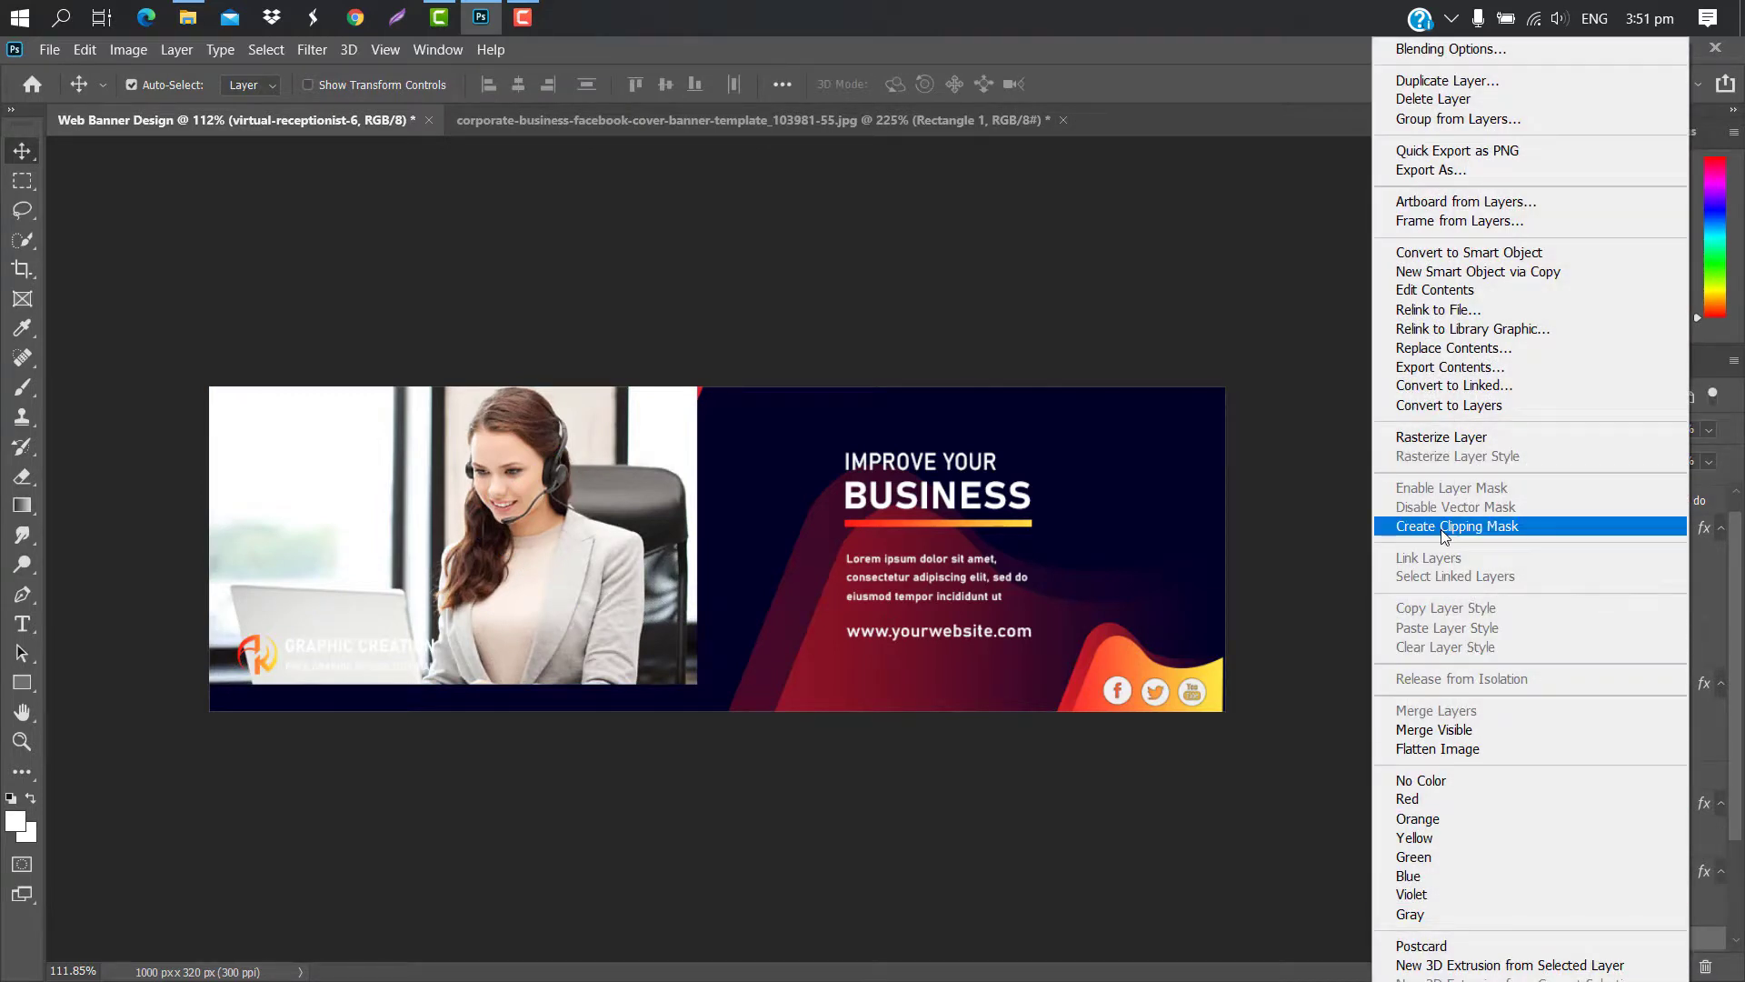
click(1445, 527)
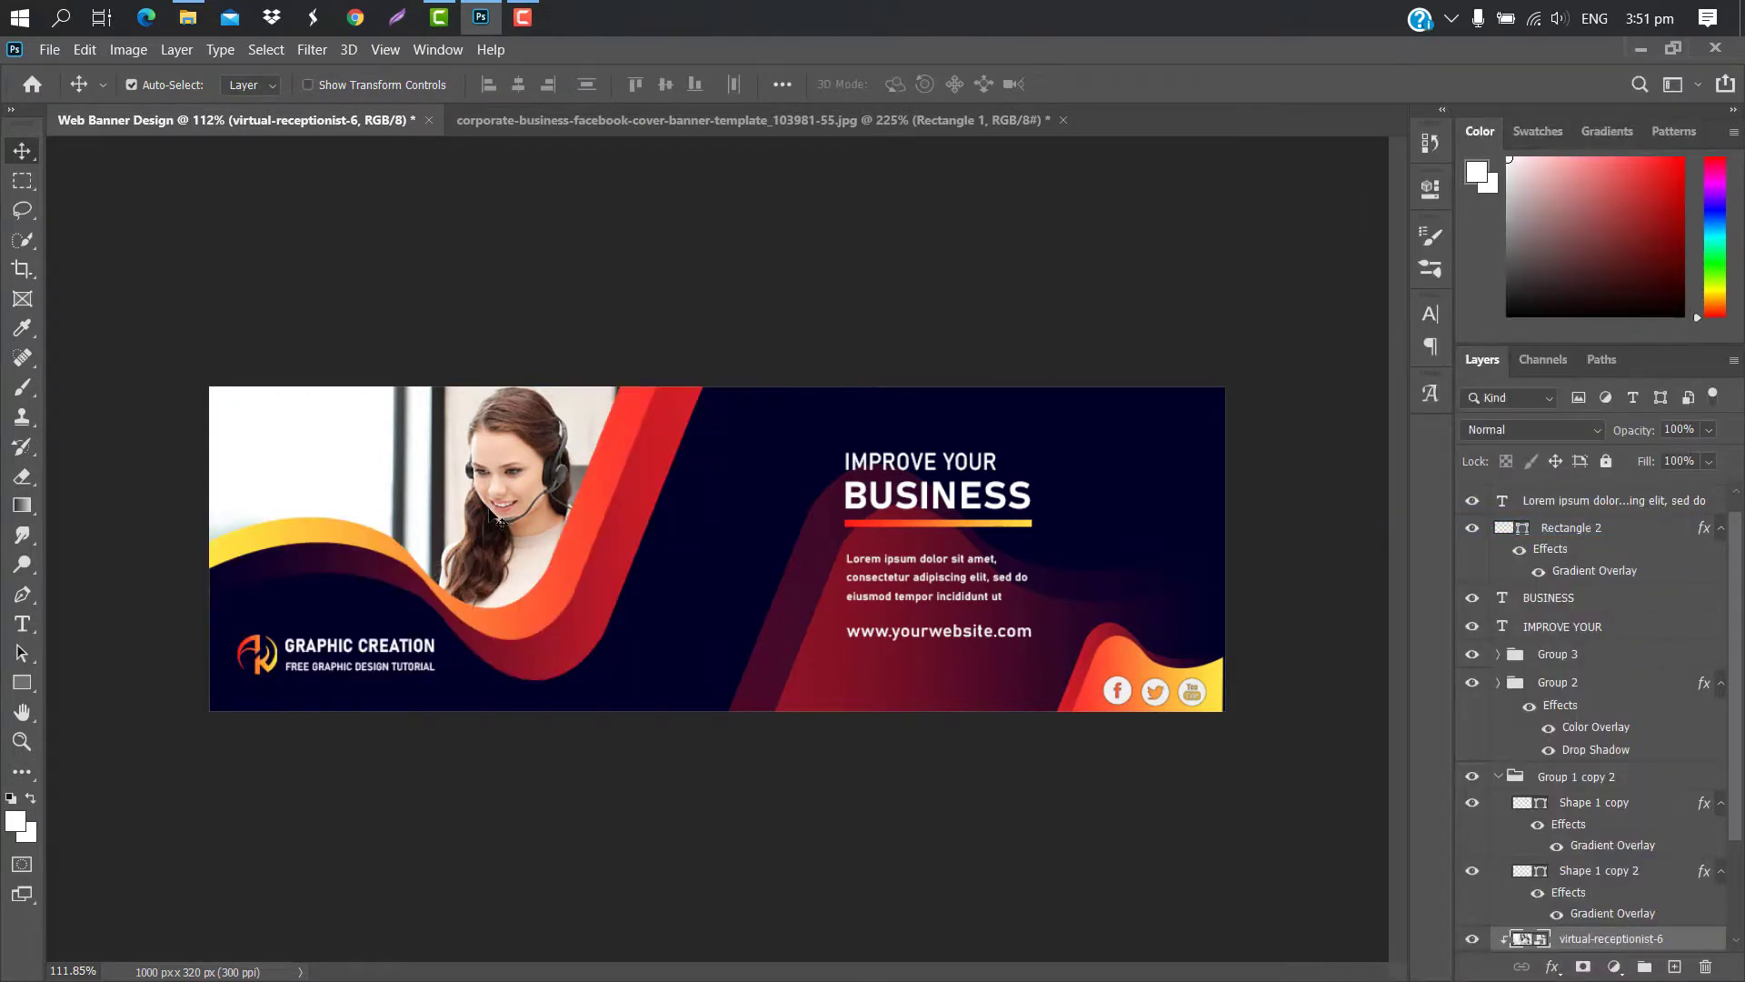
Flip the receptionist photo horizontally and scale it to 50.87%, fitting it within the white area at the banner's upper left
key(ctrl+t)
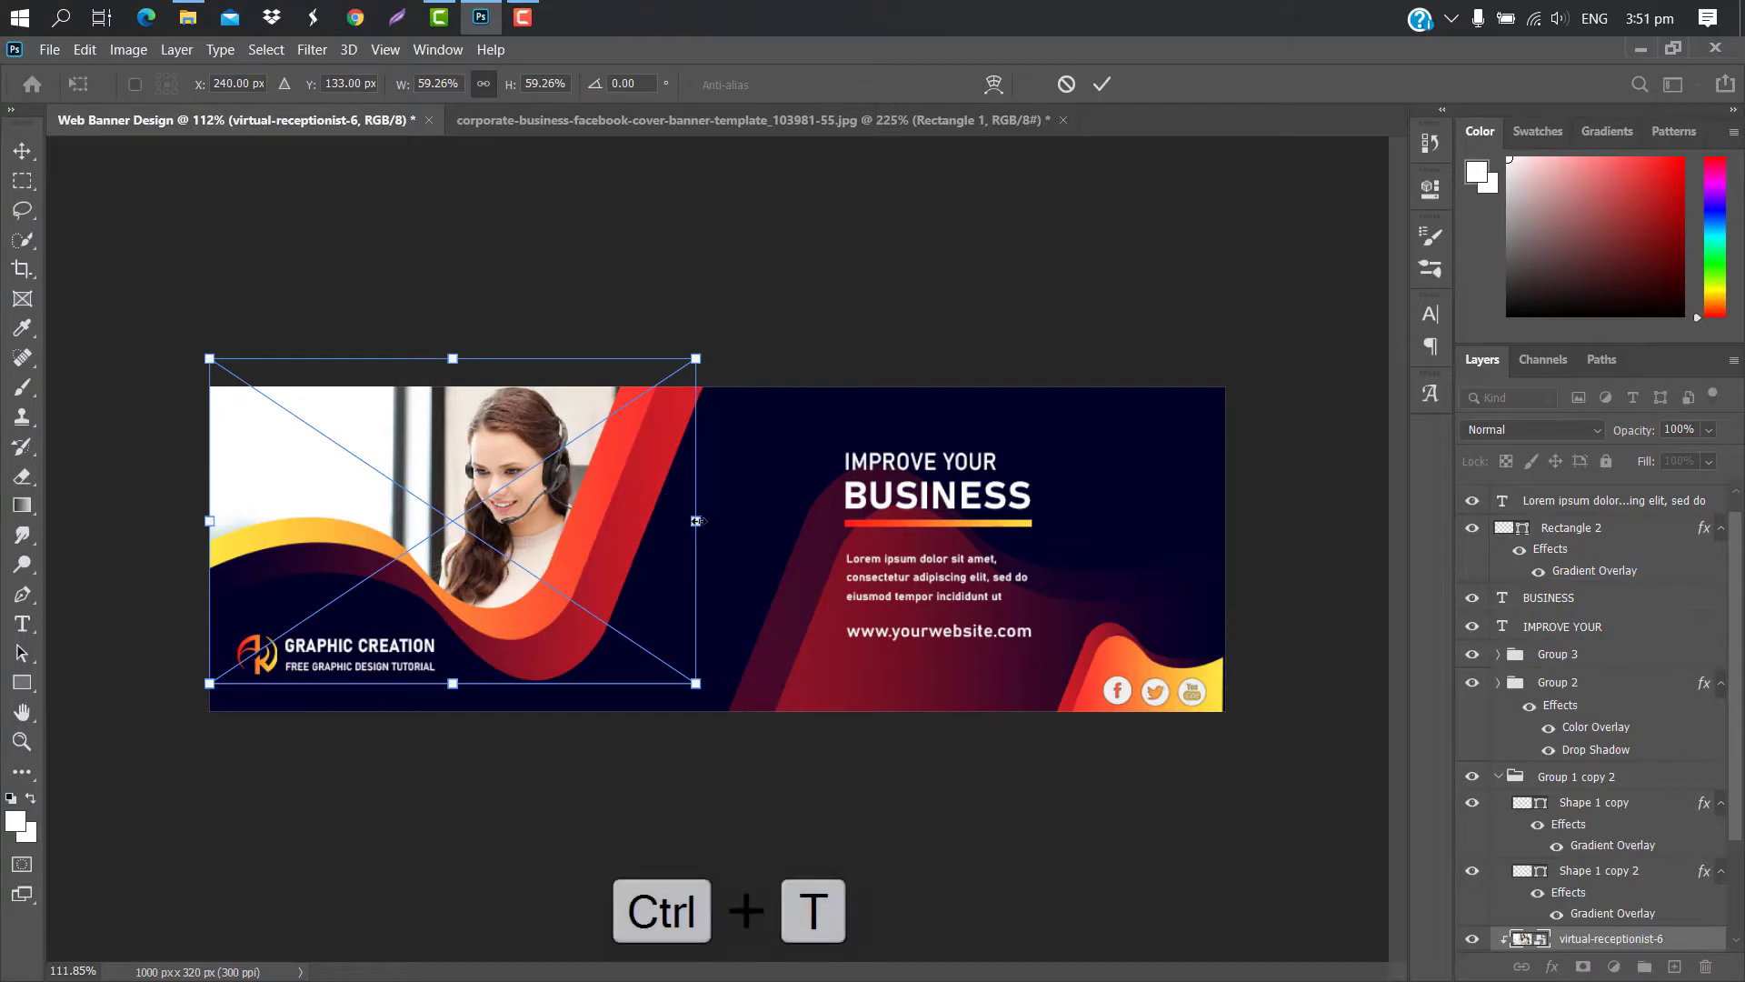
drag(696, 521, 521, 509)
right_click(573, 495)
click(664, 836)
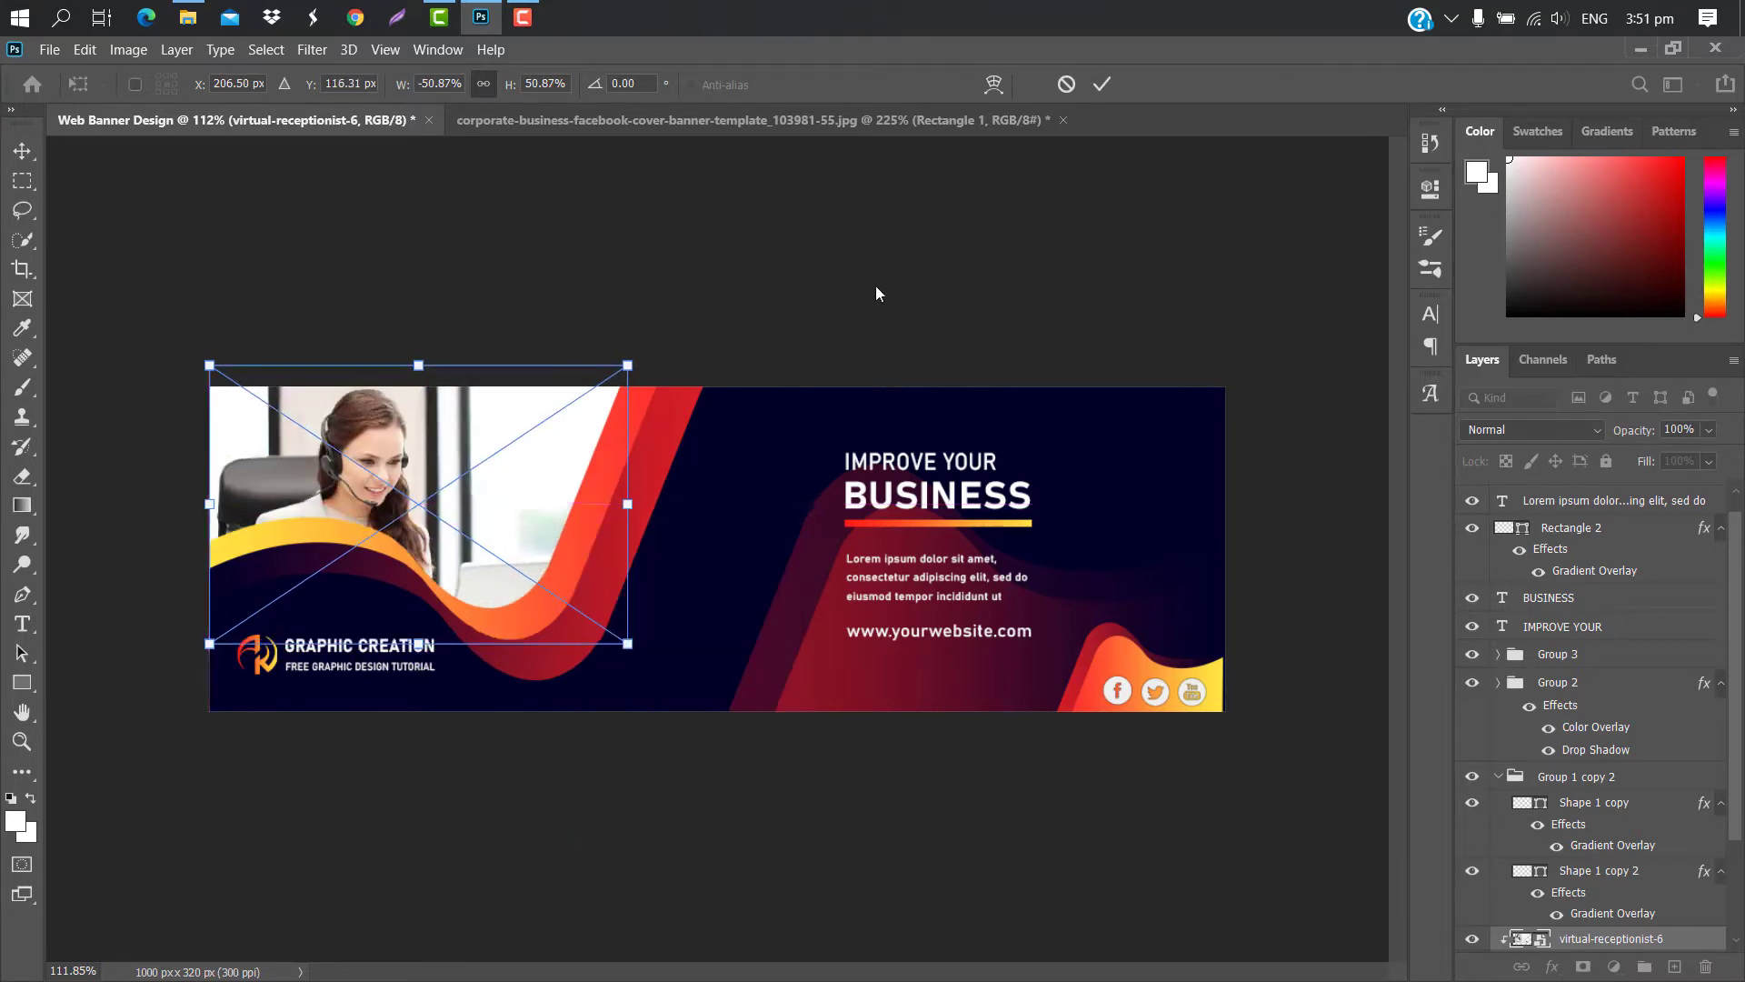
click(1102, 84)
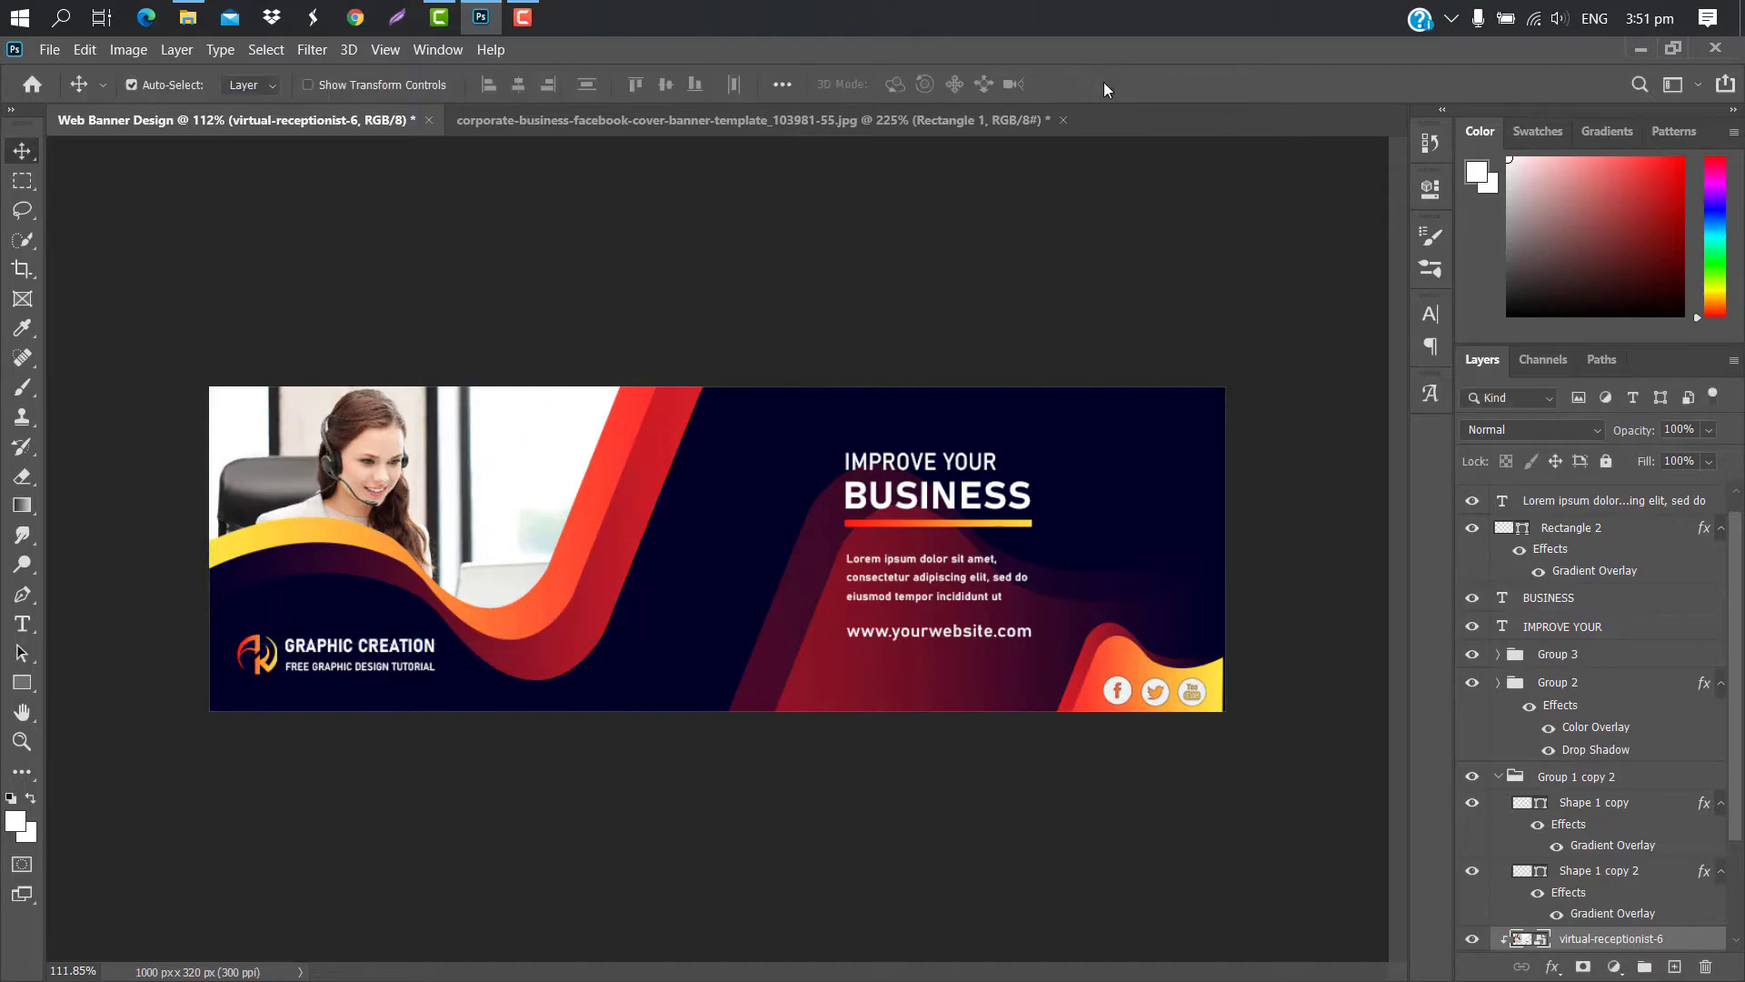